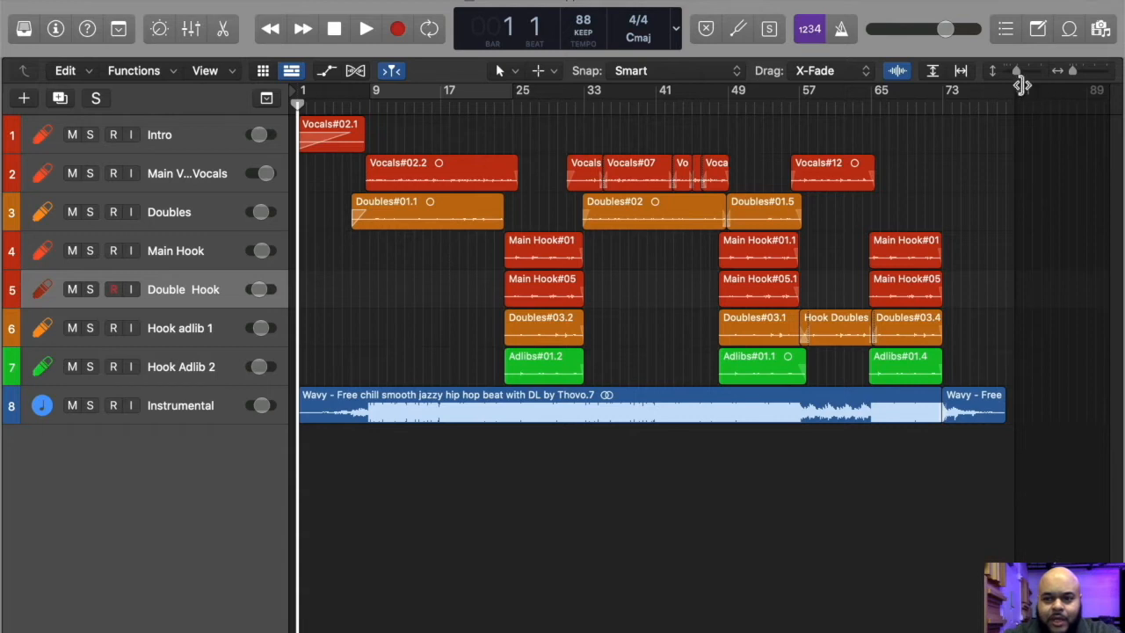
Step: Enlarge the track rows vertically and show the mixer with the Instrumental track selected
left_click_drag(1017, 72, 1020, 73)
scroll(854, 394, "up", 2)
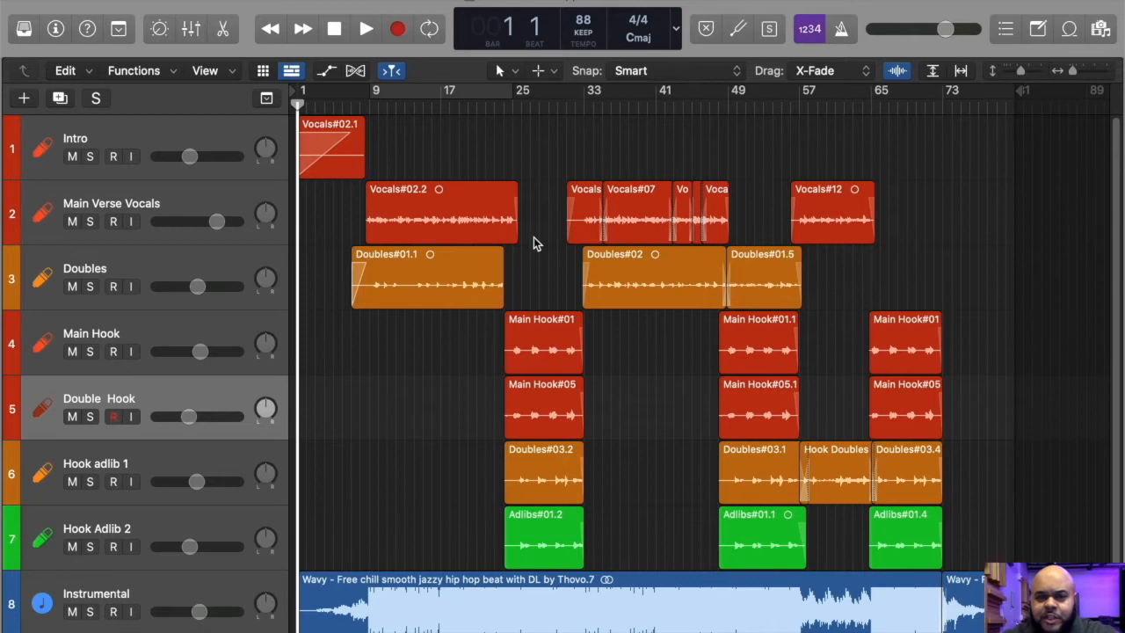
left_click(221, 589)
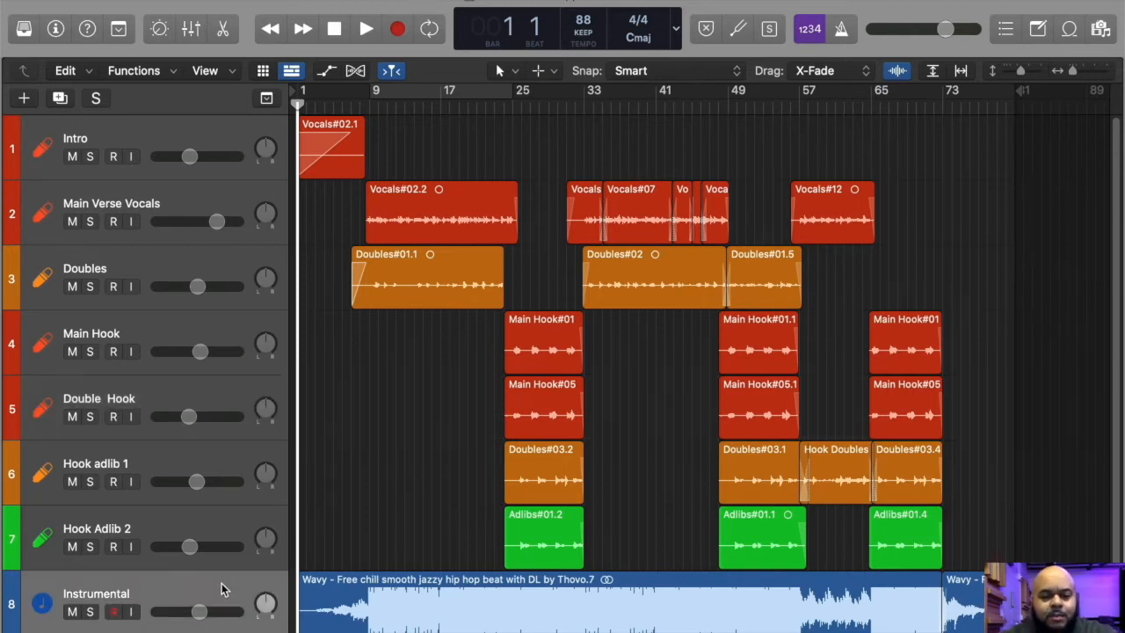
key("x")
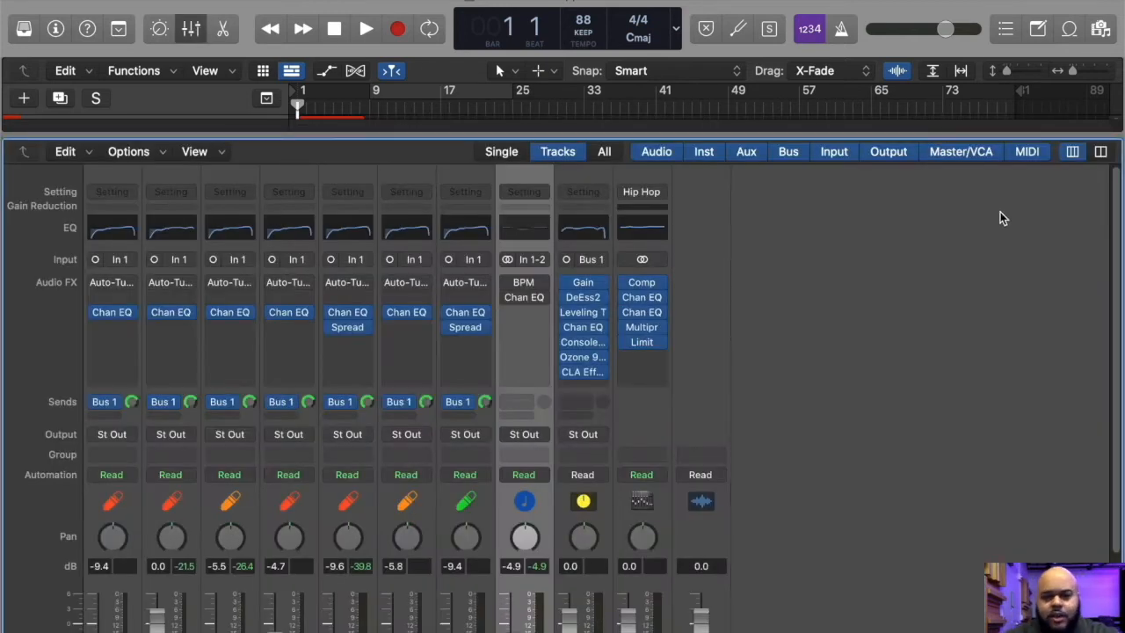
Step: Bypass the Channel EQ on all seven vocal channels, along with the Spread plug-ins on Double Hook and Hook Adlib 2
left_click(97, 312)
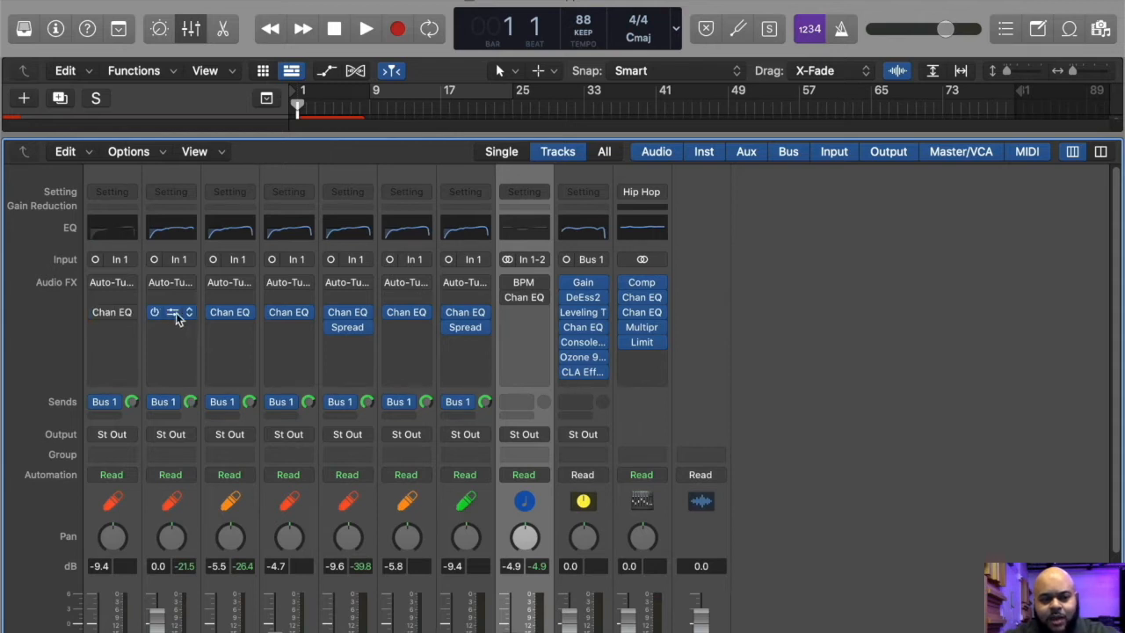
left_click(214, 312)
left_click(272, 312)
left_click(331, 312)
left_click(389, 312)
left_click(448, 312)
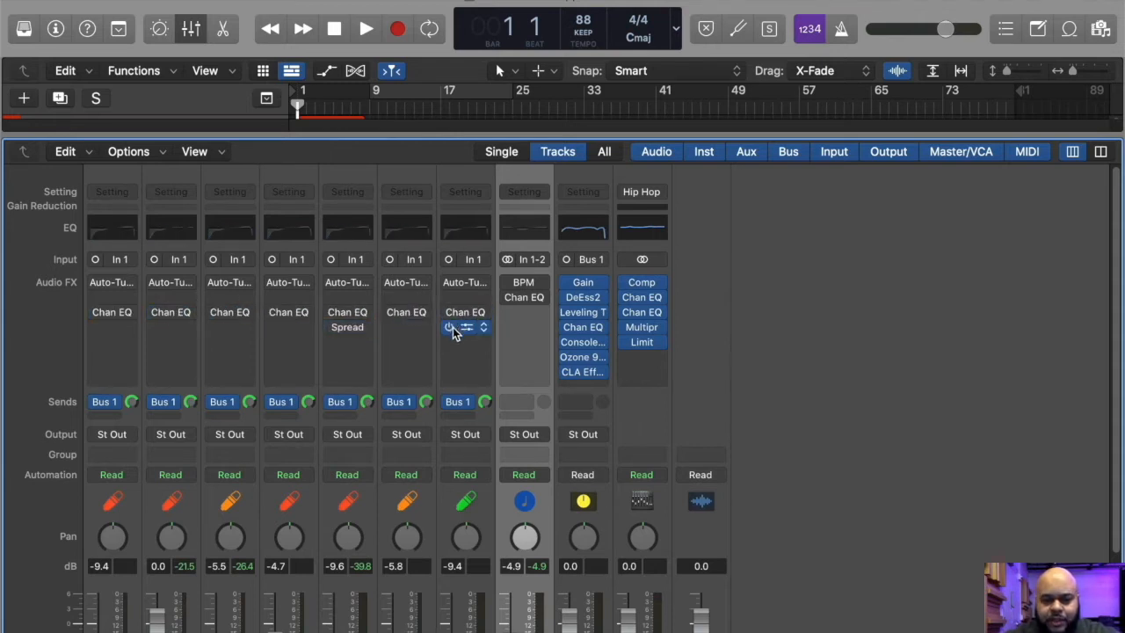
Step: Remove the Auto-Tune plug-in from all seven vocal channels, from Intro through Hook Adlib 2
left_click(130, 283)
mouse_move(198, 290)
left_click(170, 307)
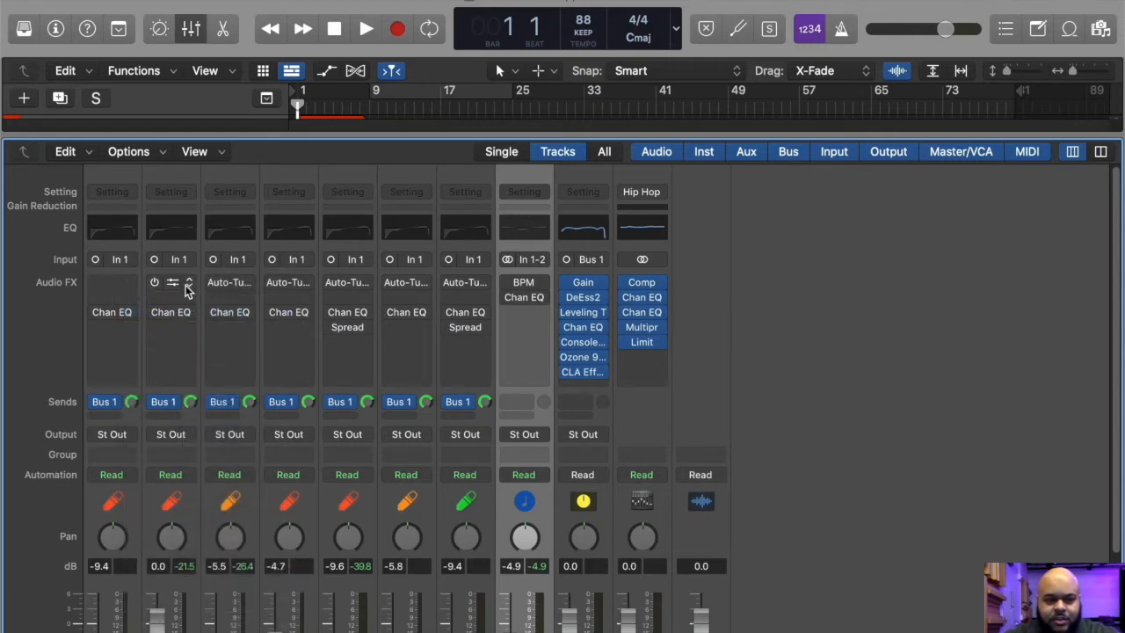
left_click(192, 288)
left_click(215, 309)
left_click(250, 288)
left_click(263, 308)
left_click(308, 287)
left_click(323, 307)
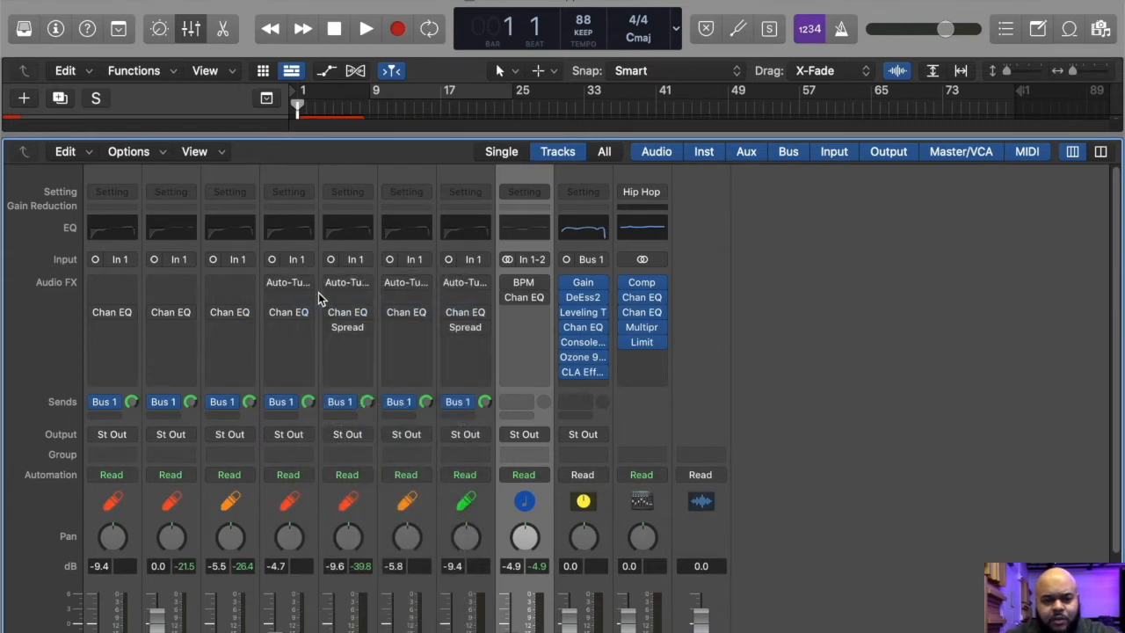
left_click(364, 284)
left_click(383, 307)
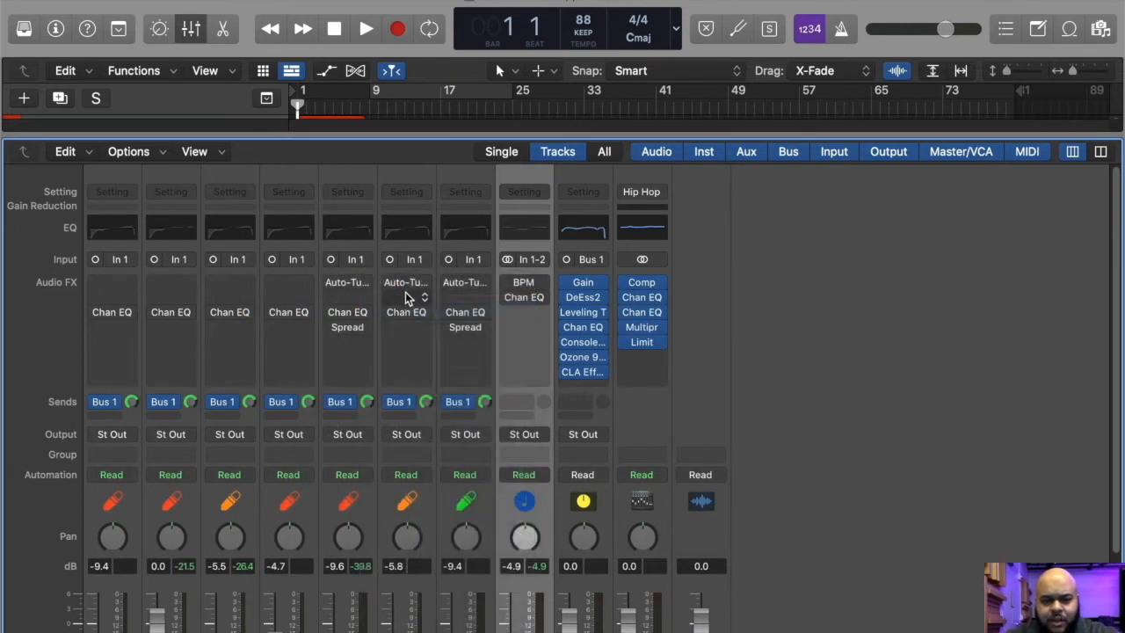
left_click(425, 287)
left_click(443, 308)
left_click(486, 286)
left_click(498, 309)
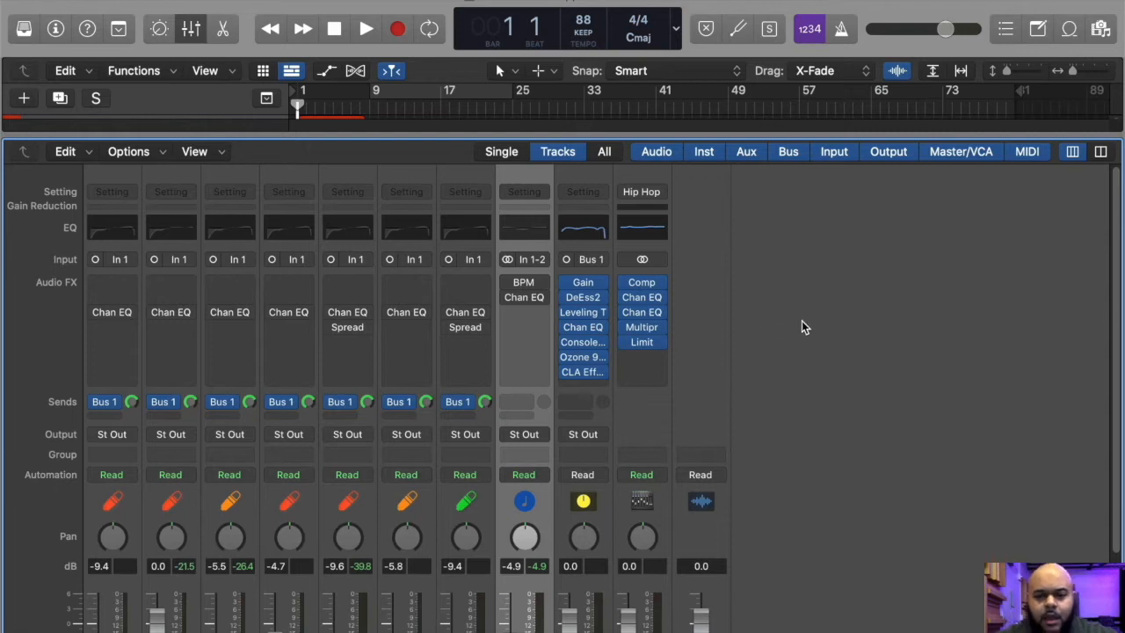
Step: Bypass all seven effects on the Bus 1 aux channel, from Gain down to the CLA plug-in
left_click(568, 282)
left_click(569, 299)
left_click(568, 305)
left_click(564, 320)
left_click(567, 327)
left_click(566, 341)
left_click(566, 357)
left_click(567, 372)
Step: Bypass the compressor, both Channel EQs, the Multipressor and the Limiter on the Hip Hop output channel
left_click(627, 282)
left_click(627, 297)
left_click(627, 312)
left_click(627, 327)
left_click(626, 342)
left_click(788, 252)
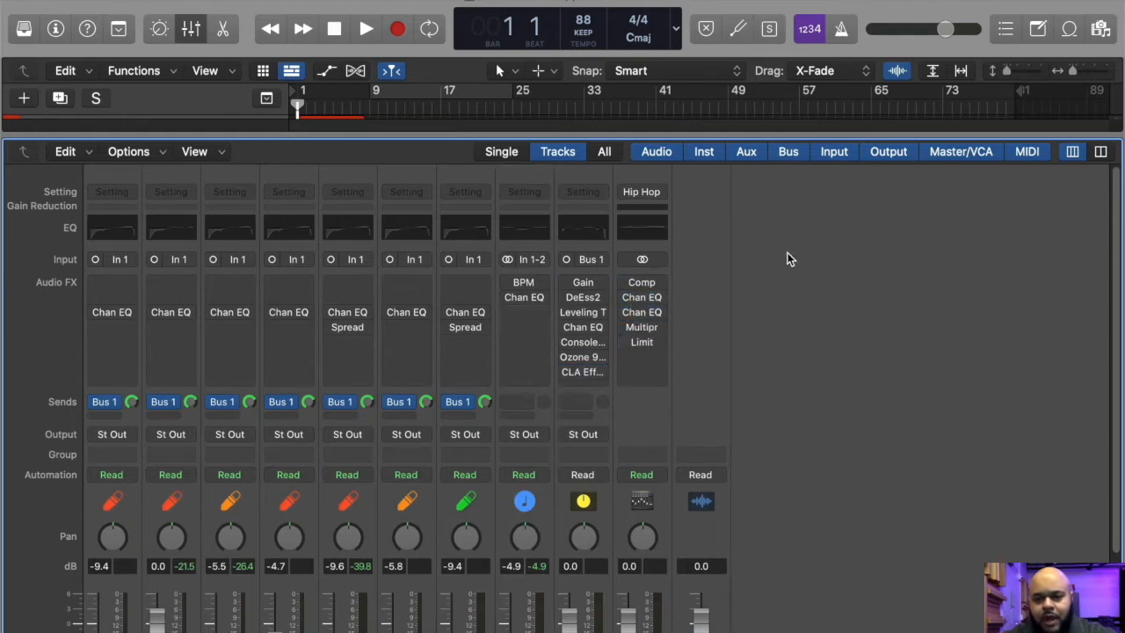
Step: Select the long instrumental region in the arrangement and bring up its channel strip in the mixer
left_click(190, 29)
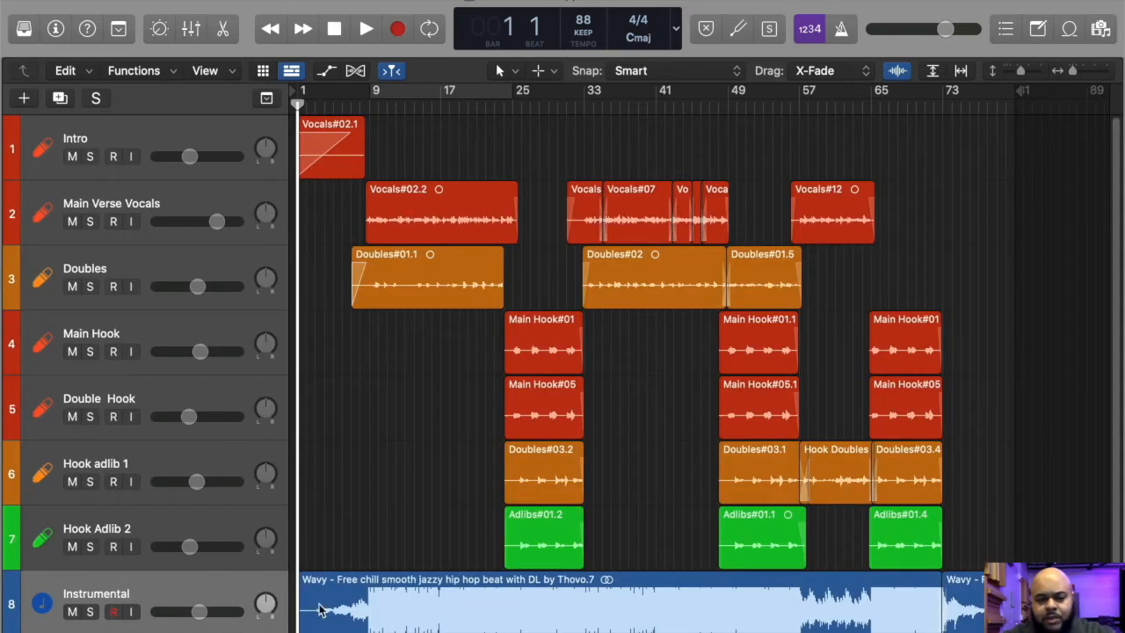
left_click(430, 612)
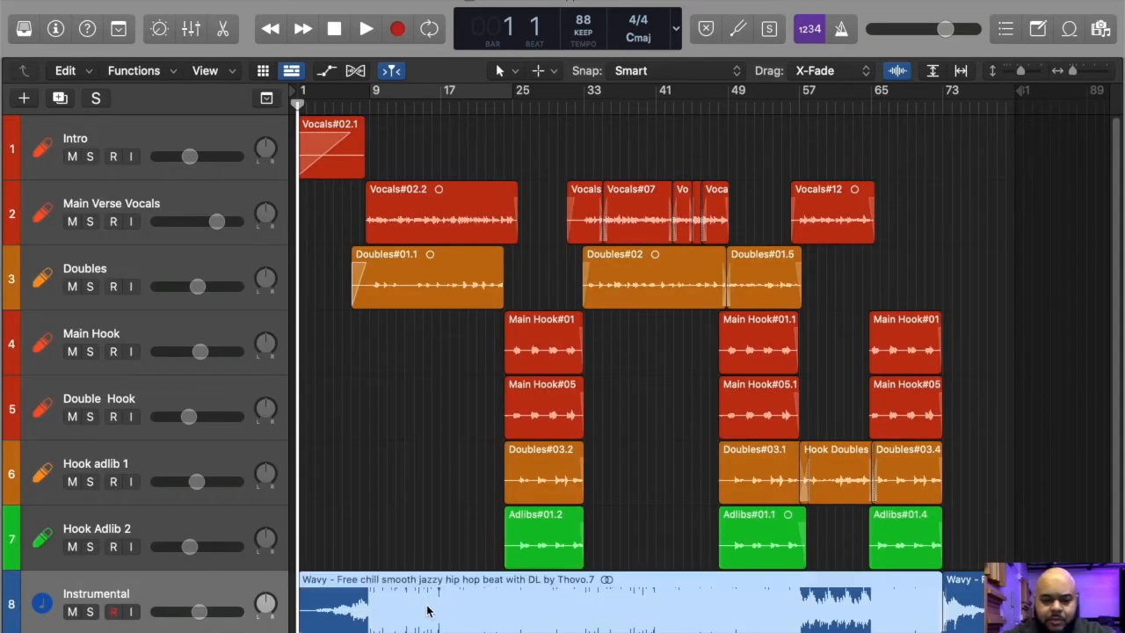
left_click(192, 30)
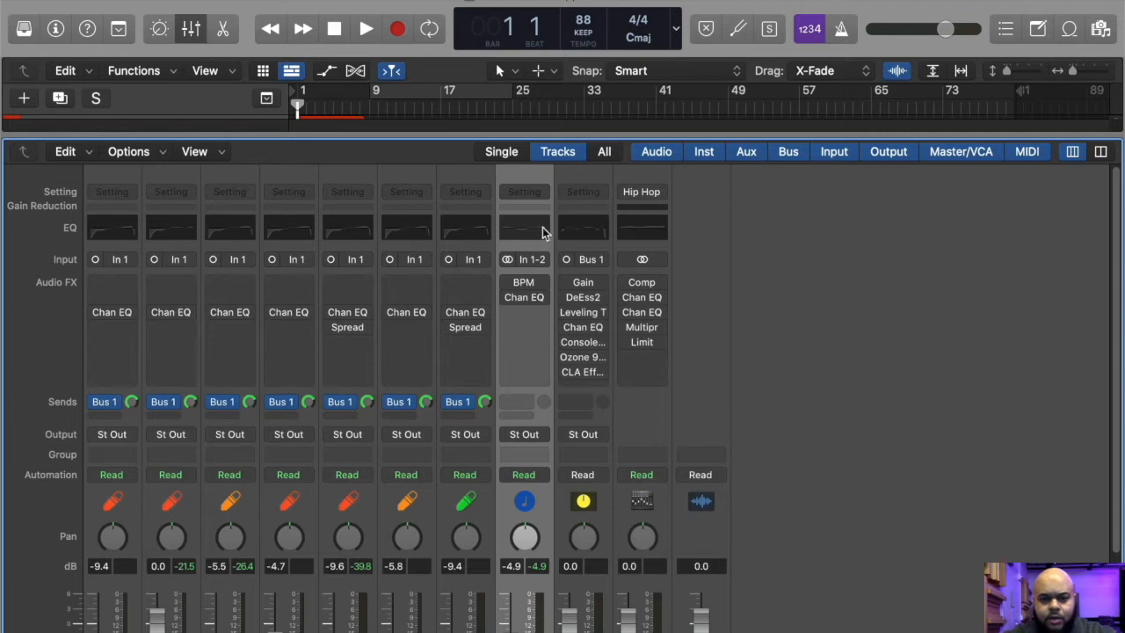
scroll(523, 475, "down", 4)
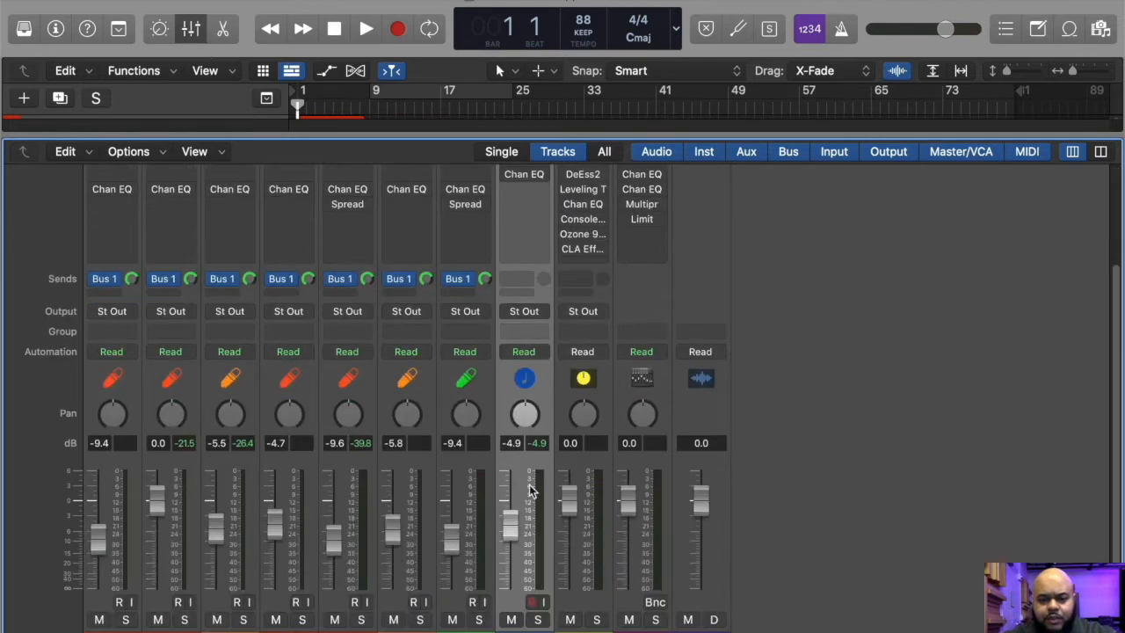
scroll(538, 518, "up", 4)
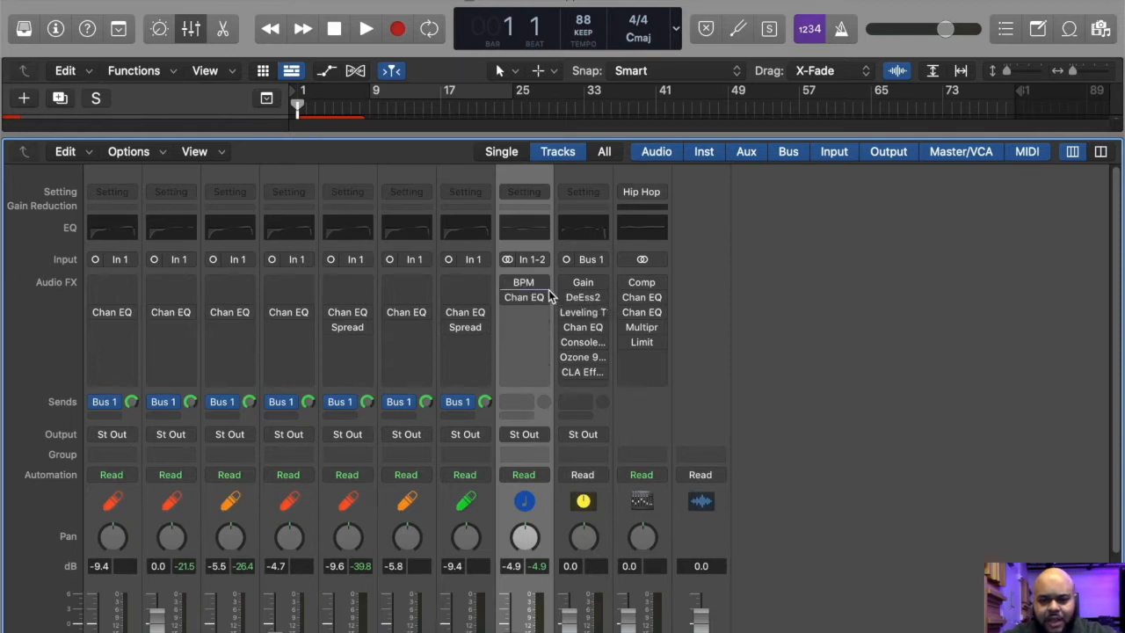
Step: Insert a stereo BPM Counter in an empty effect slot on the Instrumental channel
left_click(545, 283)
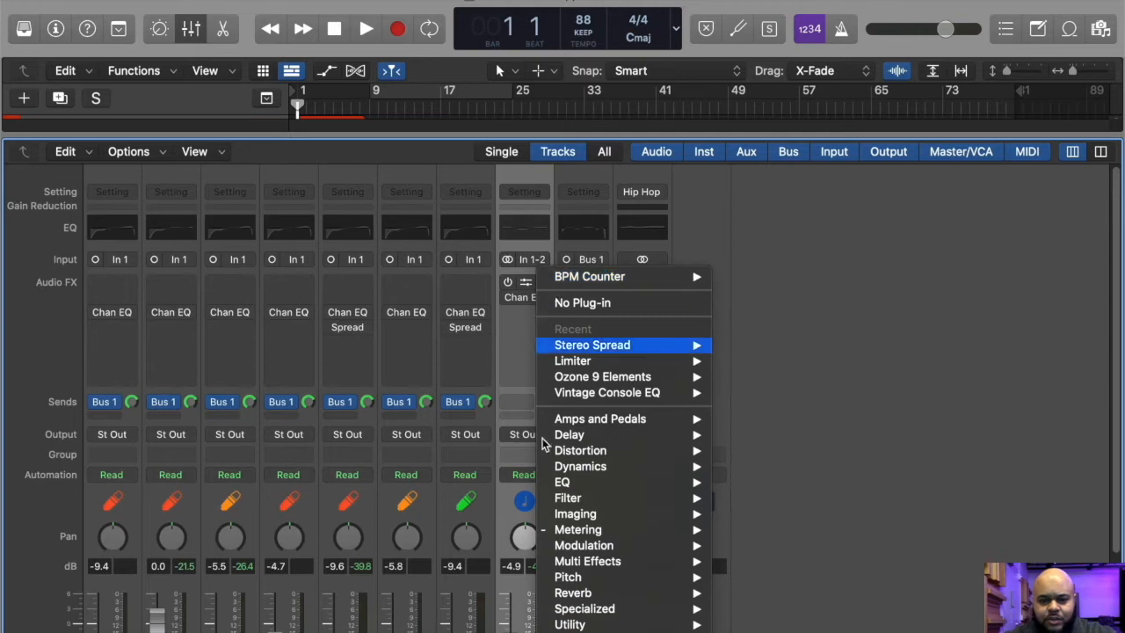
left_click(520, 405)
left_click(526, 344)
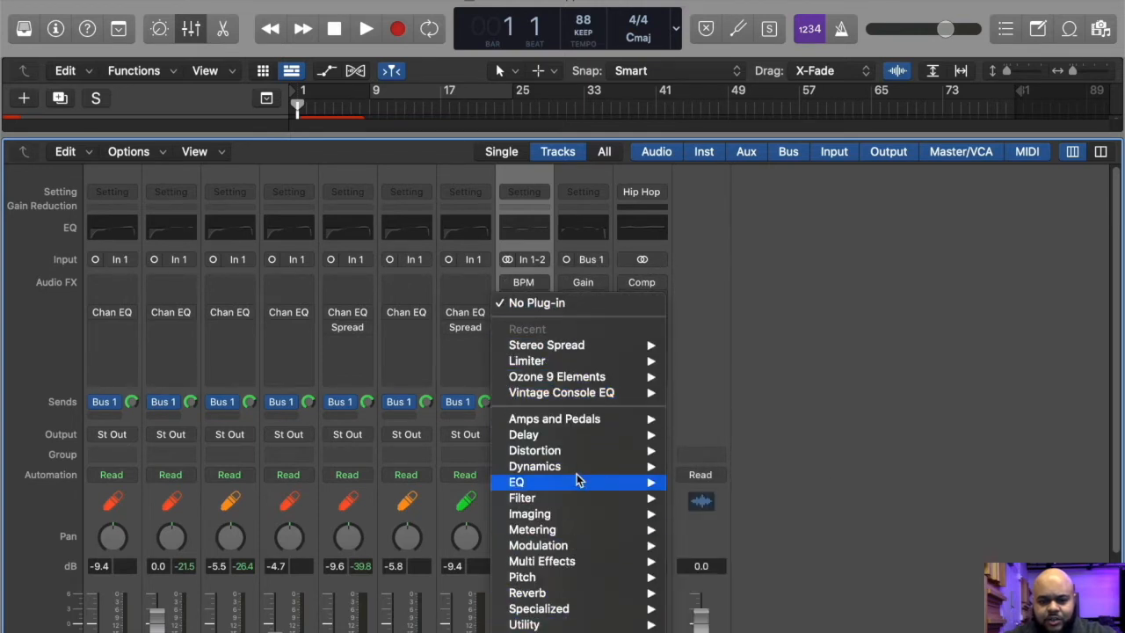
mouse_move(570, 530)
mouse_move(761, 532)
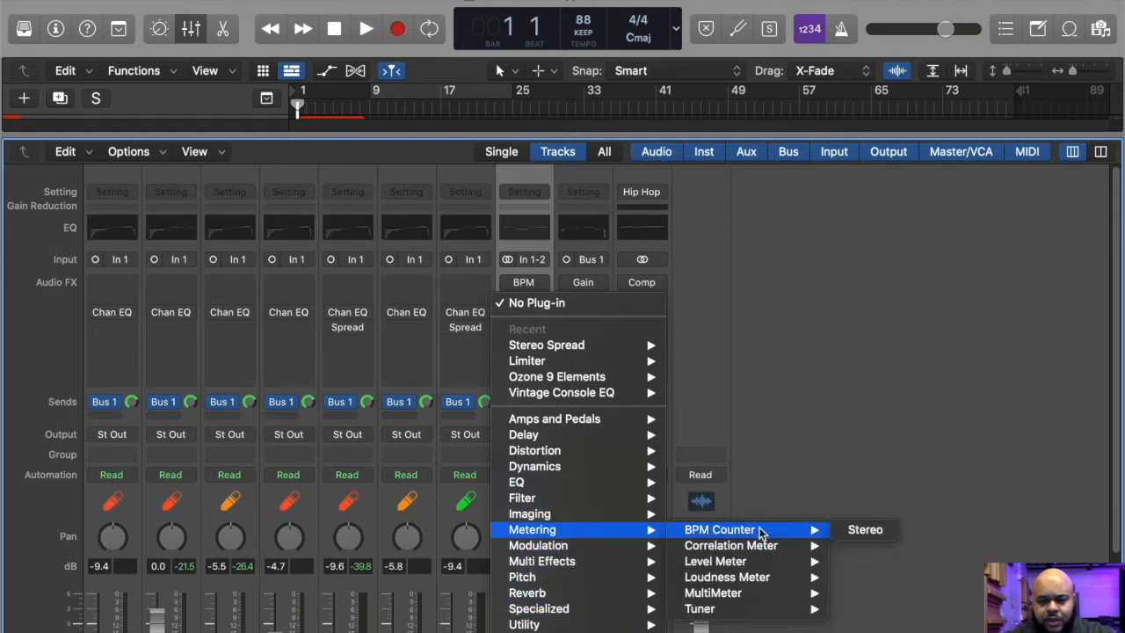
left_click(859, 529)
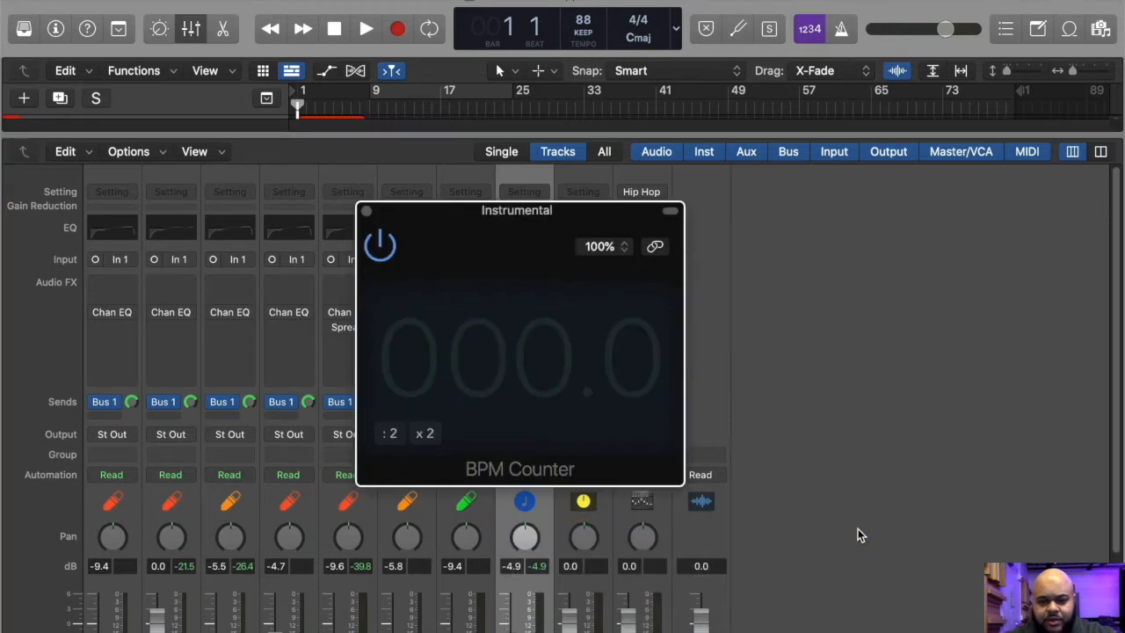
Step: Return to the arrangement with the BPM Counter window moved aside from the early bars of the song
left_click(191, 29)
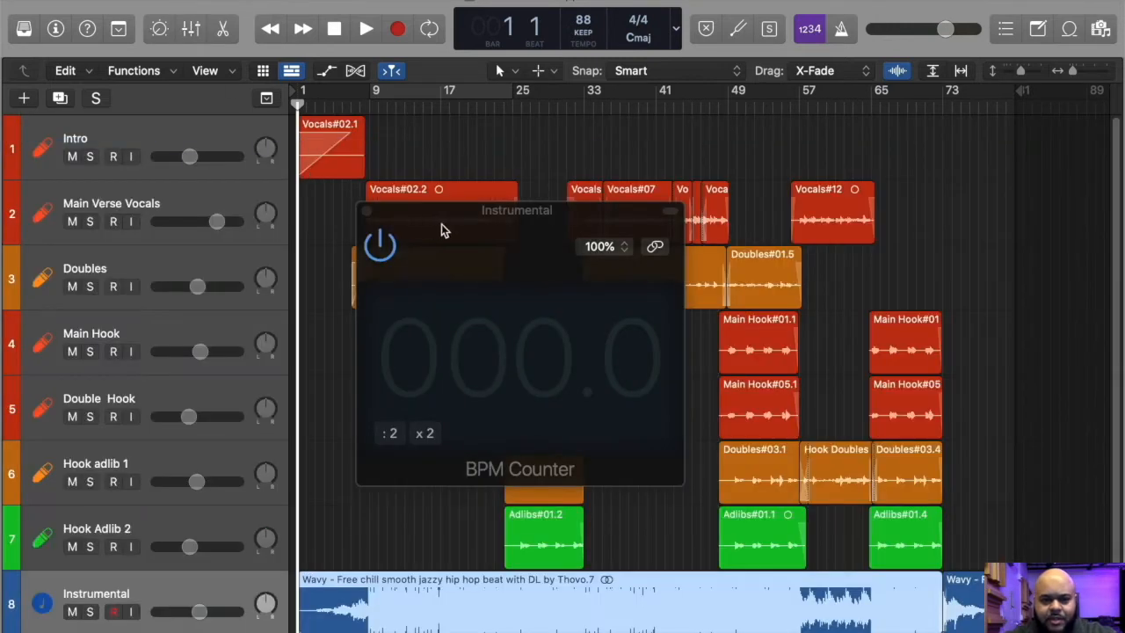
left_click_drag(519, 237, 908, 177)
left_click(190, 29)
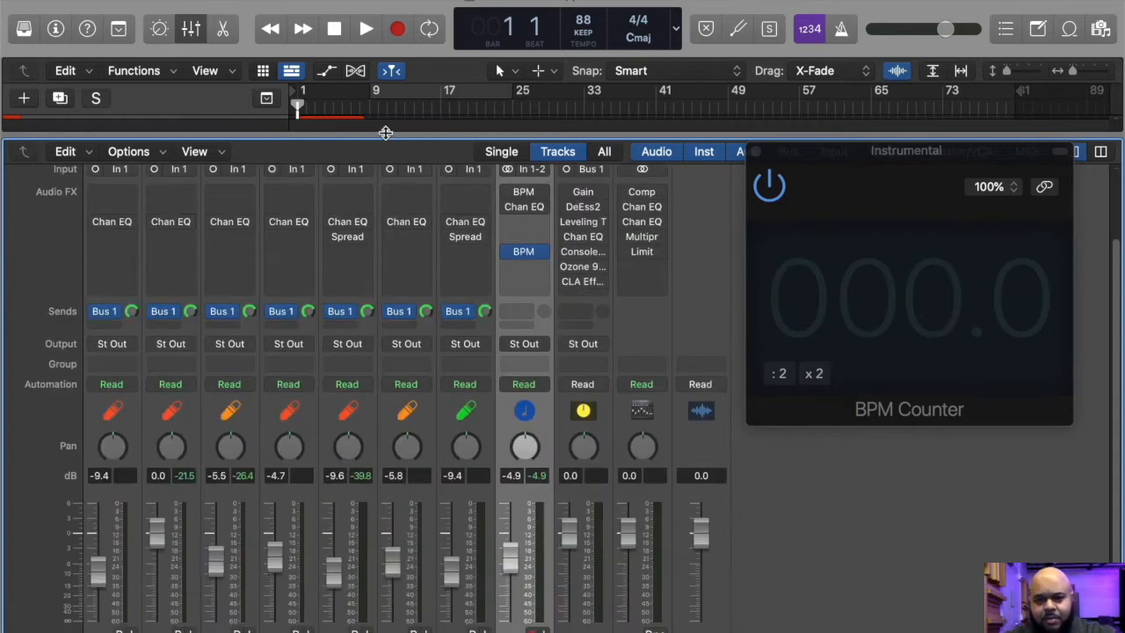
left_click(191, 29)
Step: Measure the instrumental's tempo with the BPM Counter by playing the song from bar 9, and stop playback
left_click(370, 104)
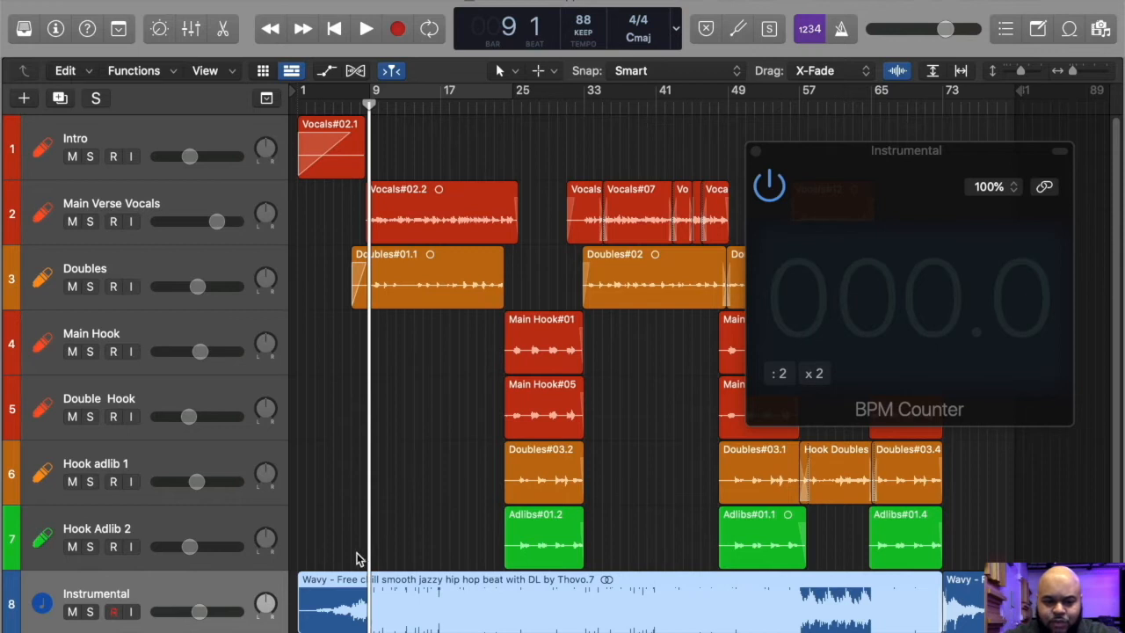
left_click_drag(373, 102, 351, 154)
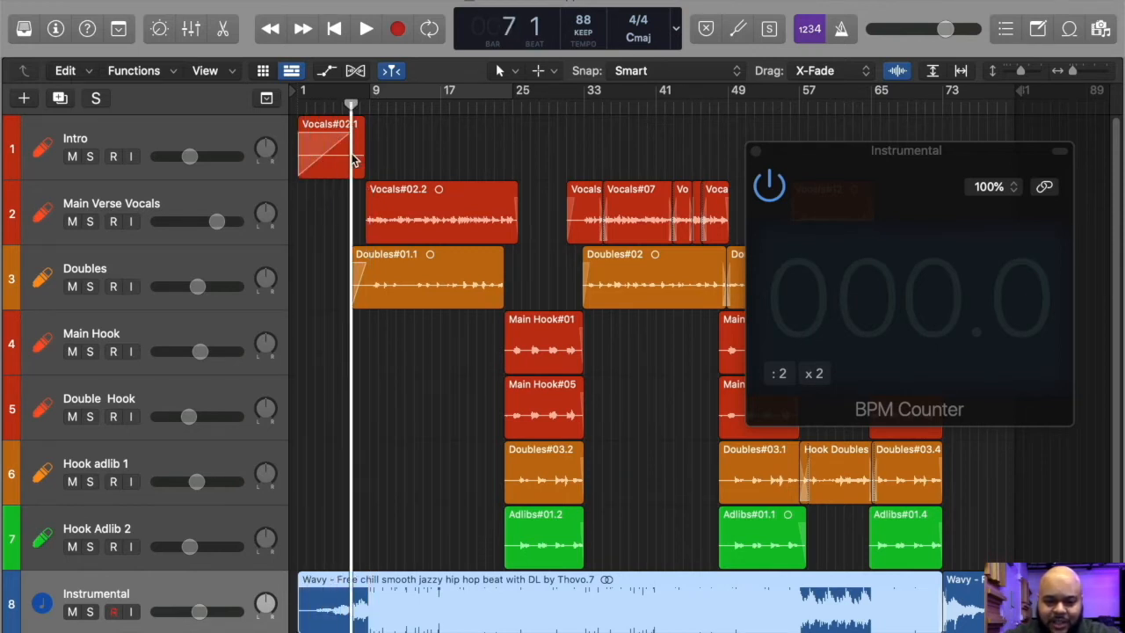
left_click(368, 109)
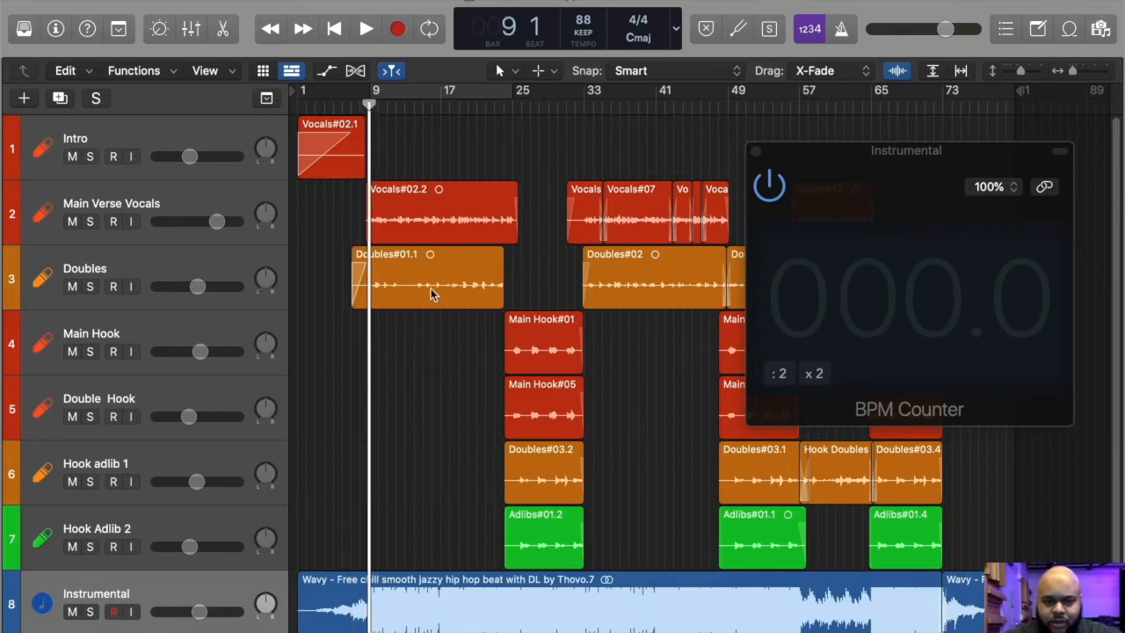
key("space")
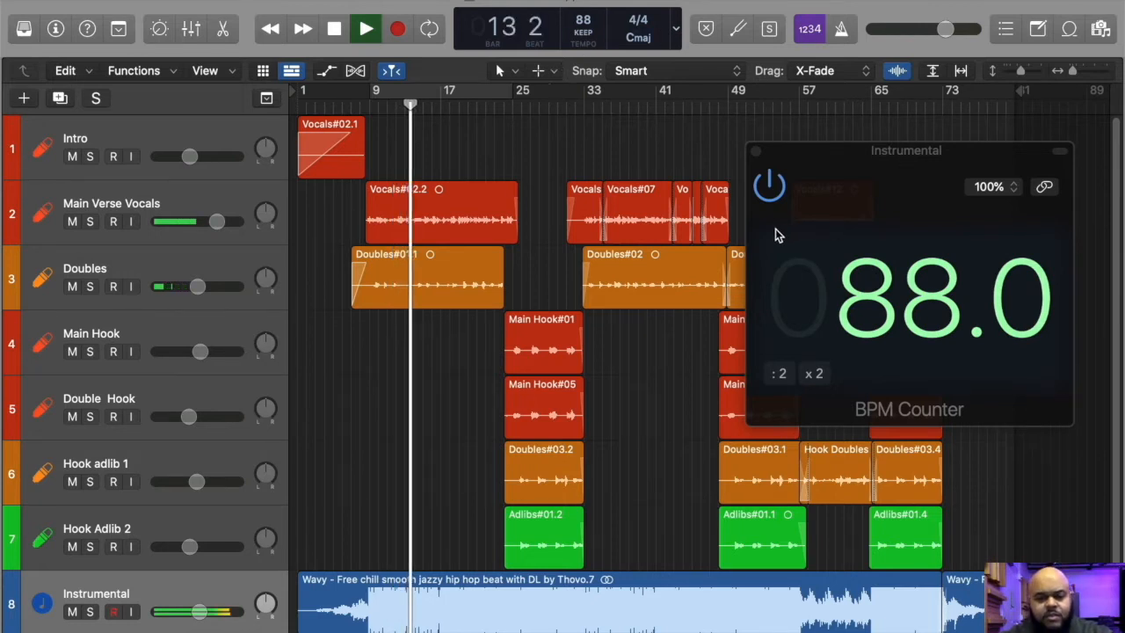
key("space")
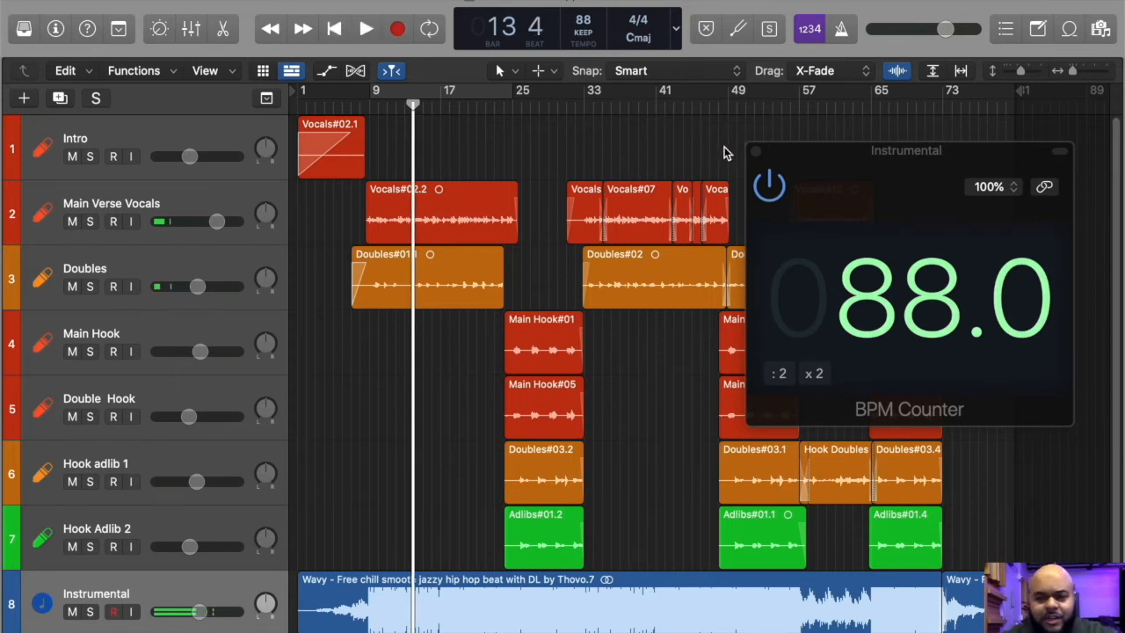
Step: Close the BPM Counter window and remove the newly added BPM Counter from the Instrumental channel
left_click(755, 152)
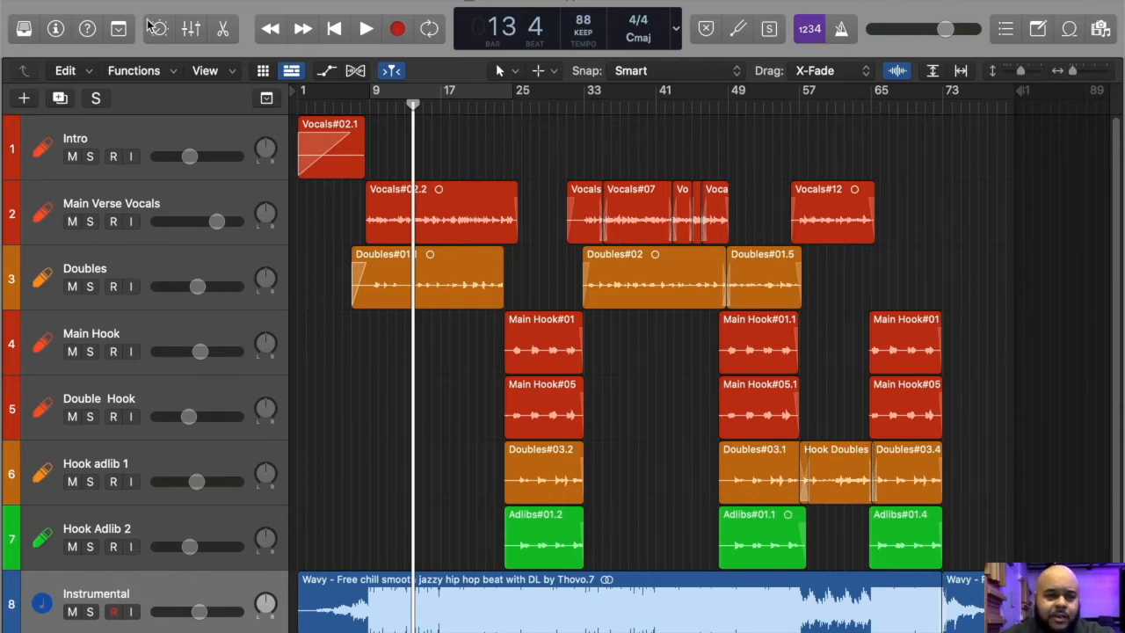
left_click(189, 29)
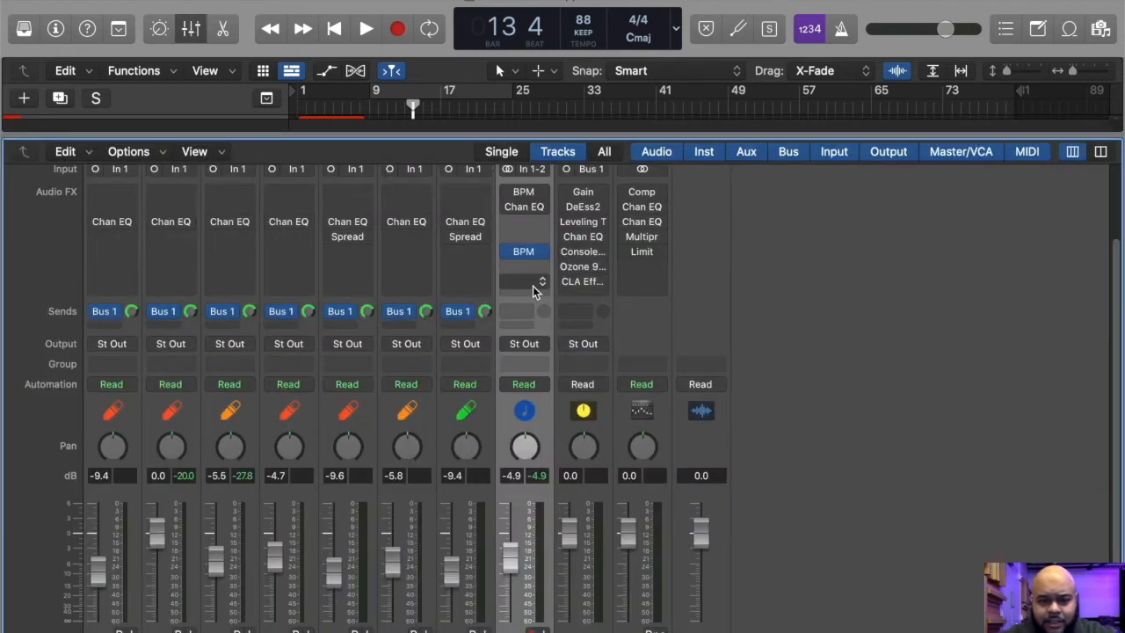
left_click(536, 345)
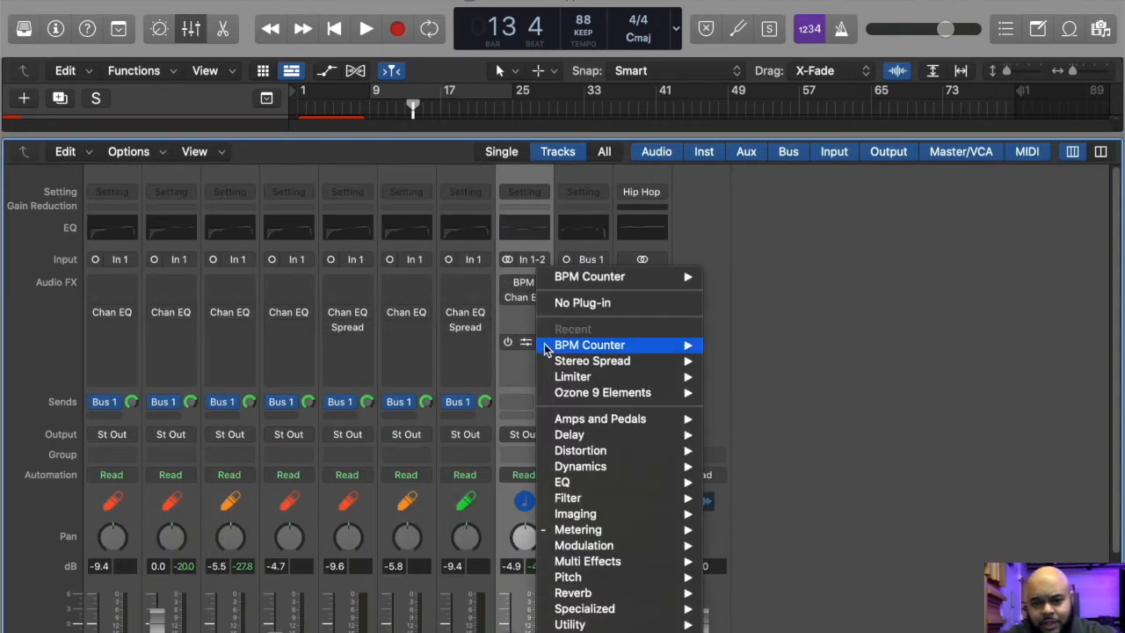
left_click(575, 304)
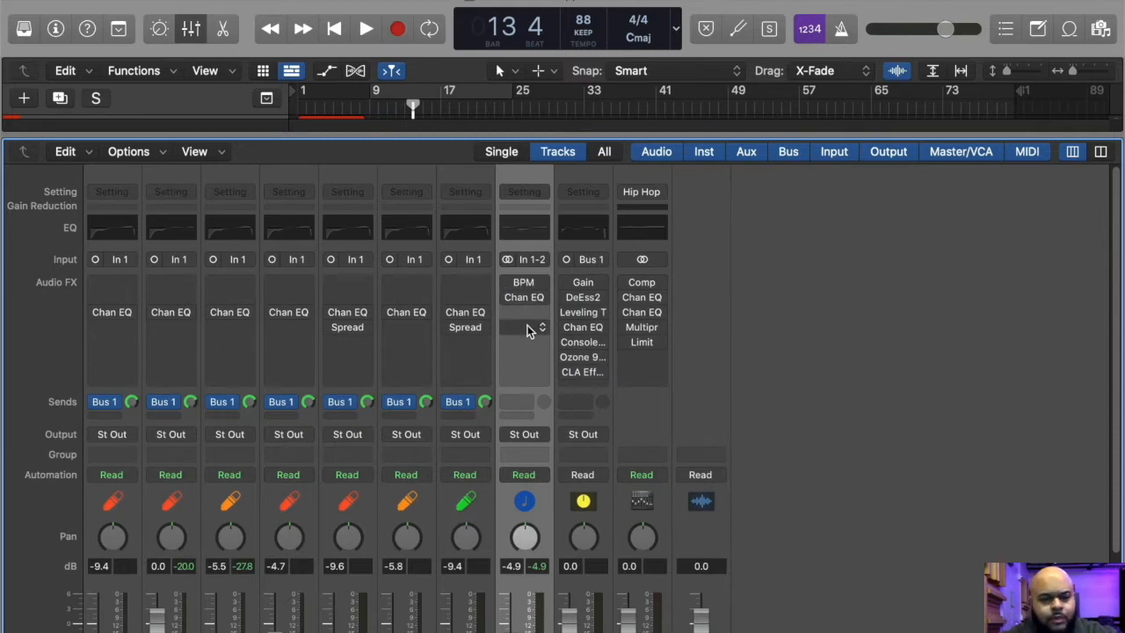
left_click(190, 29)
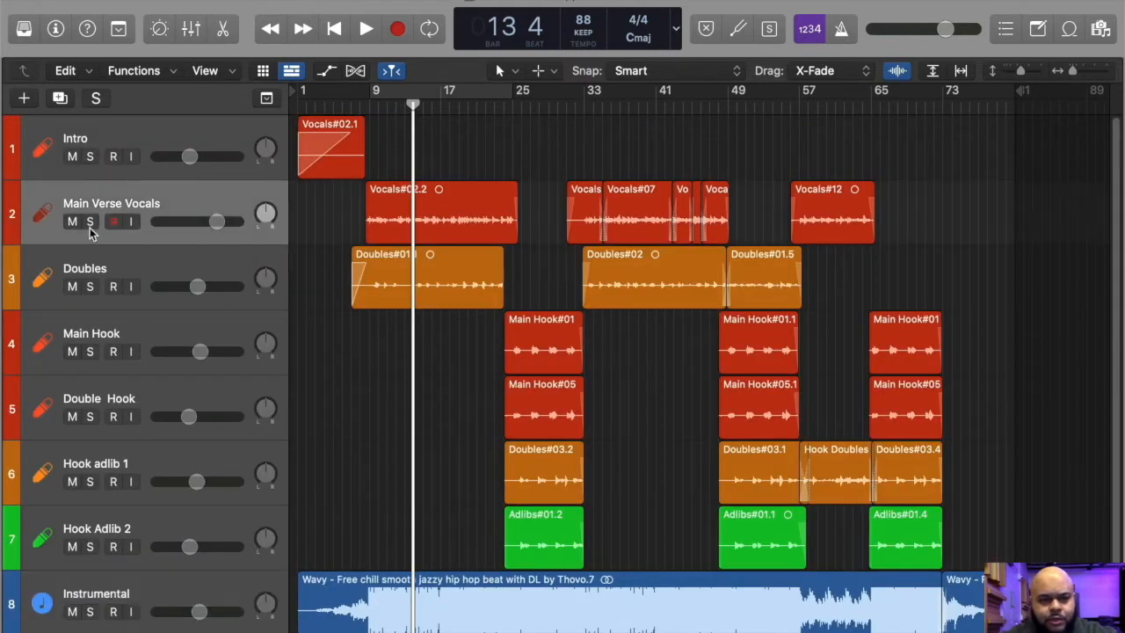
Step: Solo the Main Verse Vocals track and set an active cycle range from bar 9 to bar 25
left_click(90, 222)
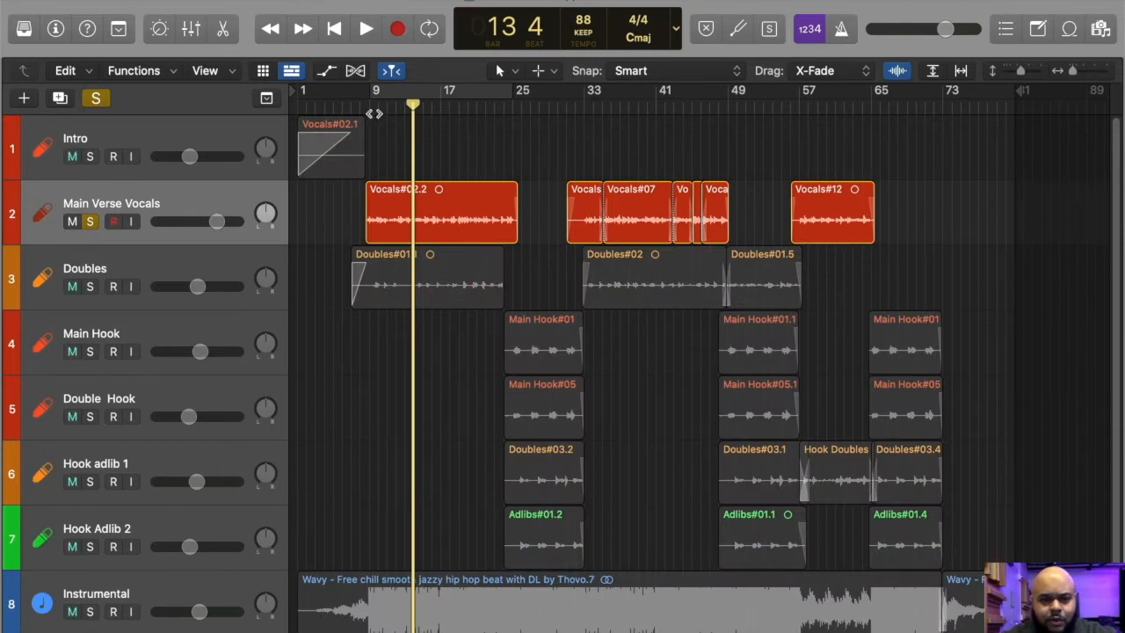
left_click(393, 101)
left_click(430, 28)
left_click(430, 28)
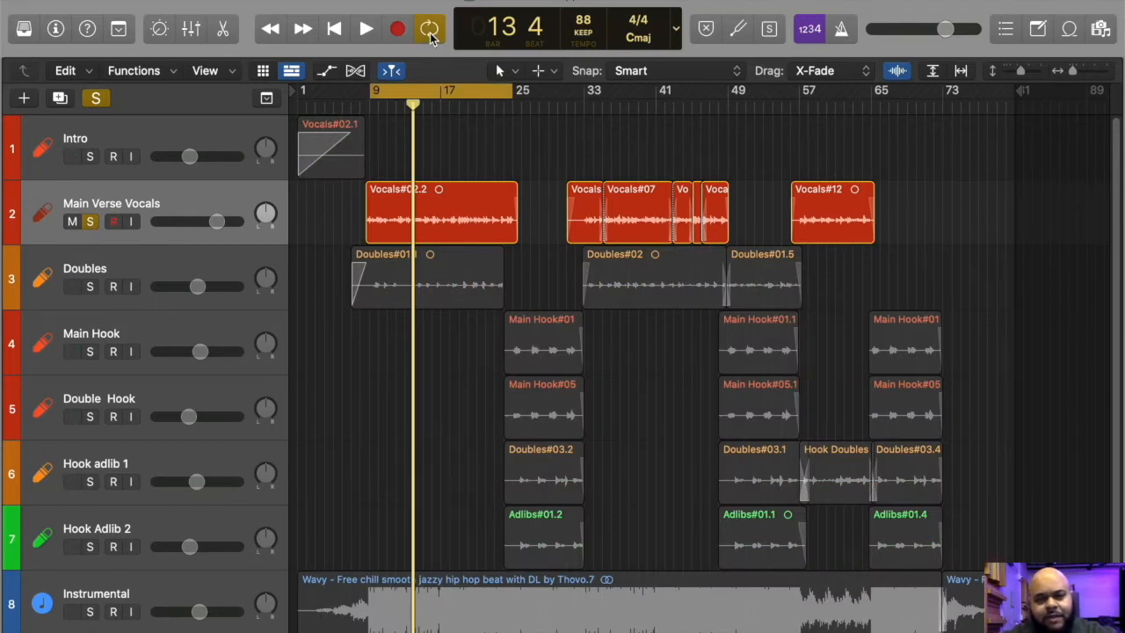
left_click(376, 101)
left_click_drag(373, 96, 516, 109)
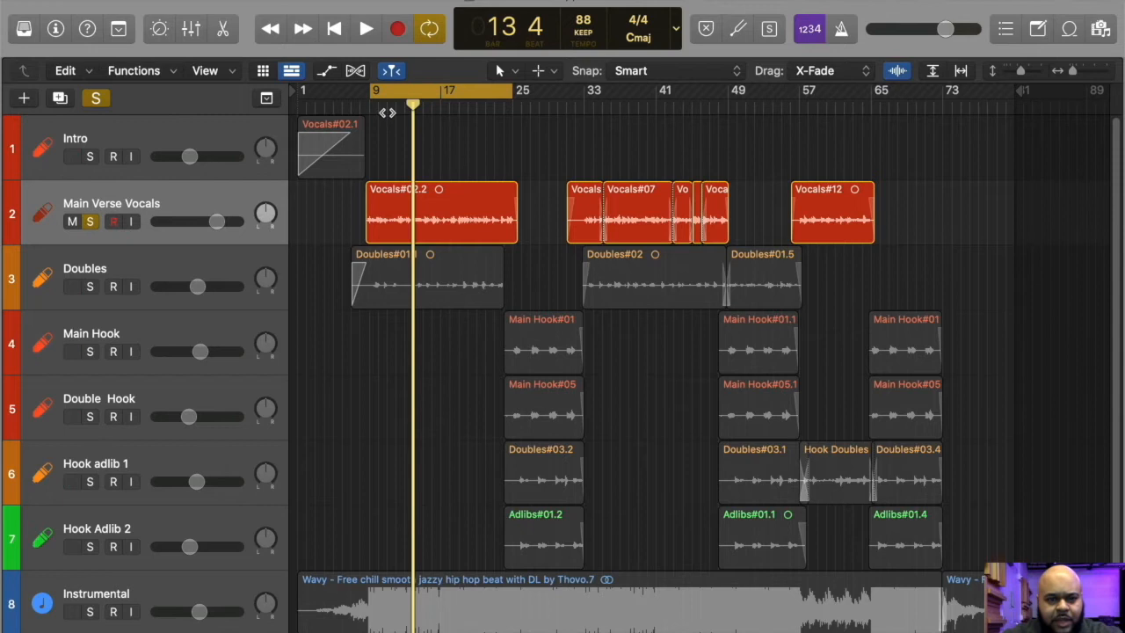
Step: Play the soloed verse vocals from bar 9, check their channel level in the mixer, and stop playback
key("space")
left_click(201, 29)
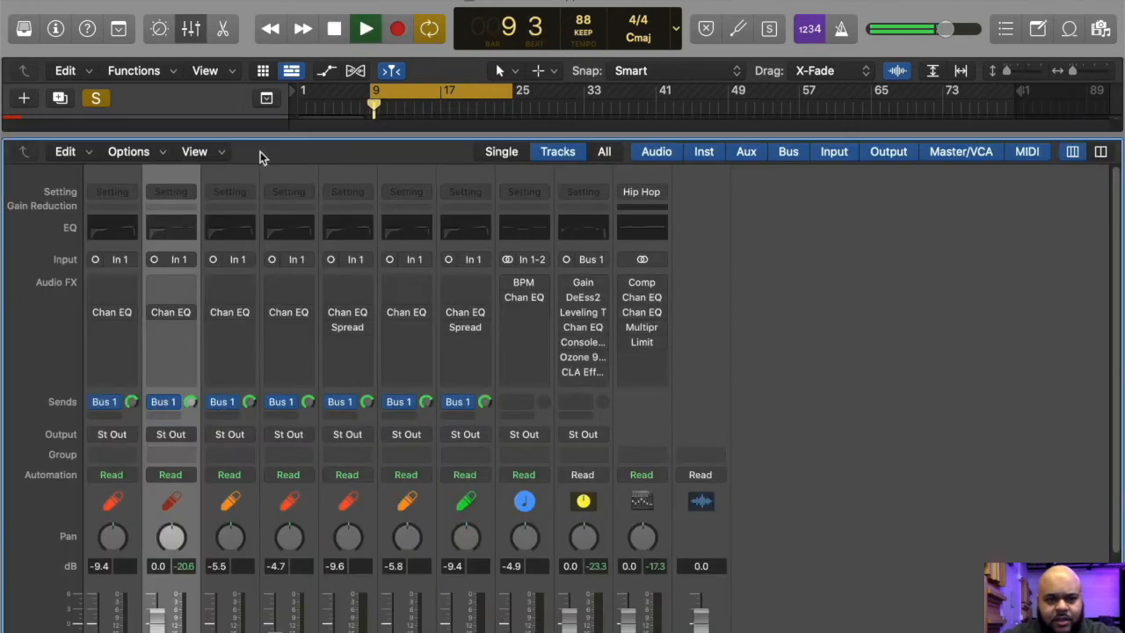
scroll(220, 326, "down", 4)
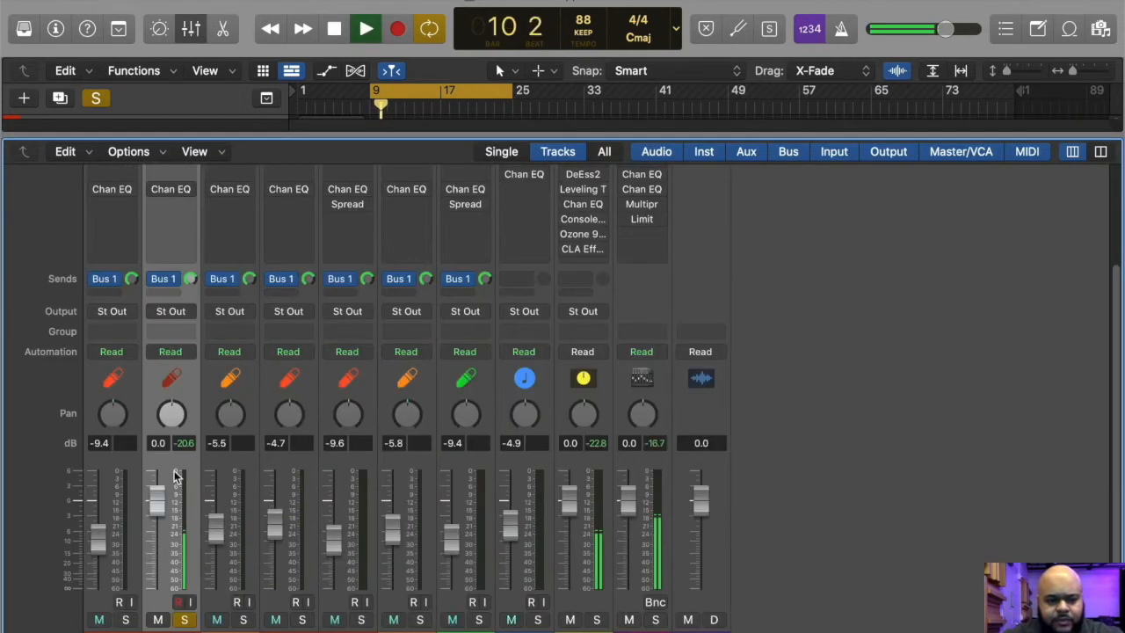
key("space")
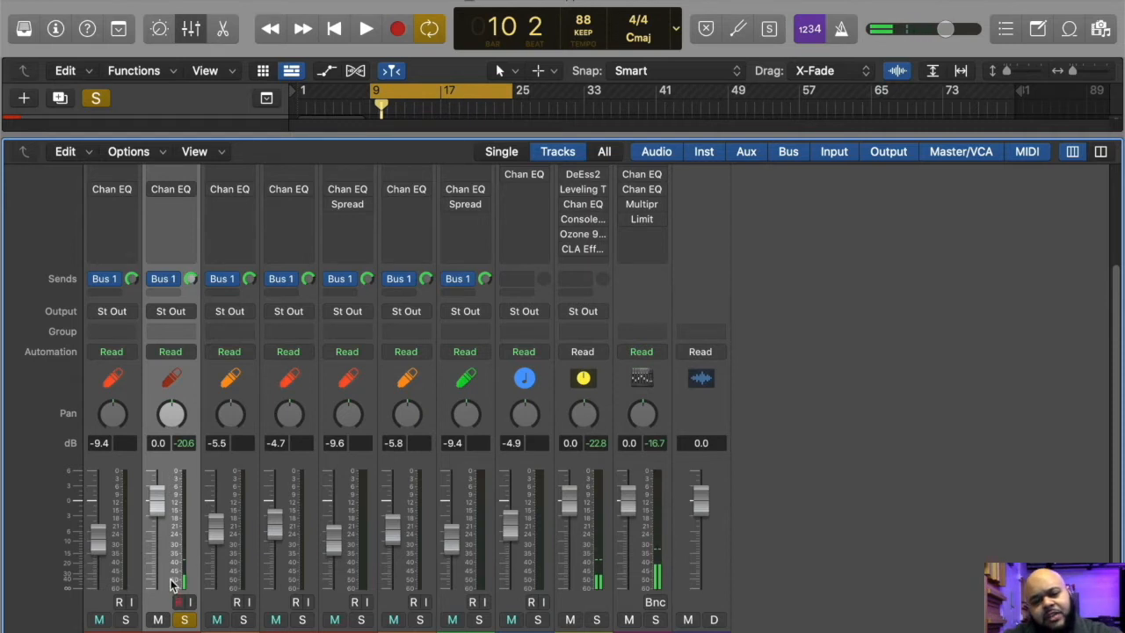
Step: Inspect the aux channel fed by Bus 1 and the Main Verse Vocals send's bus options, keeping the send on Bus 1
scroll(175, 532, "up", 4)
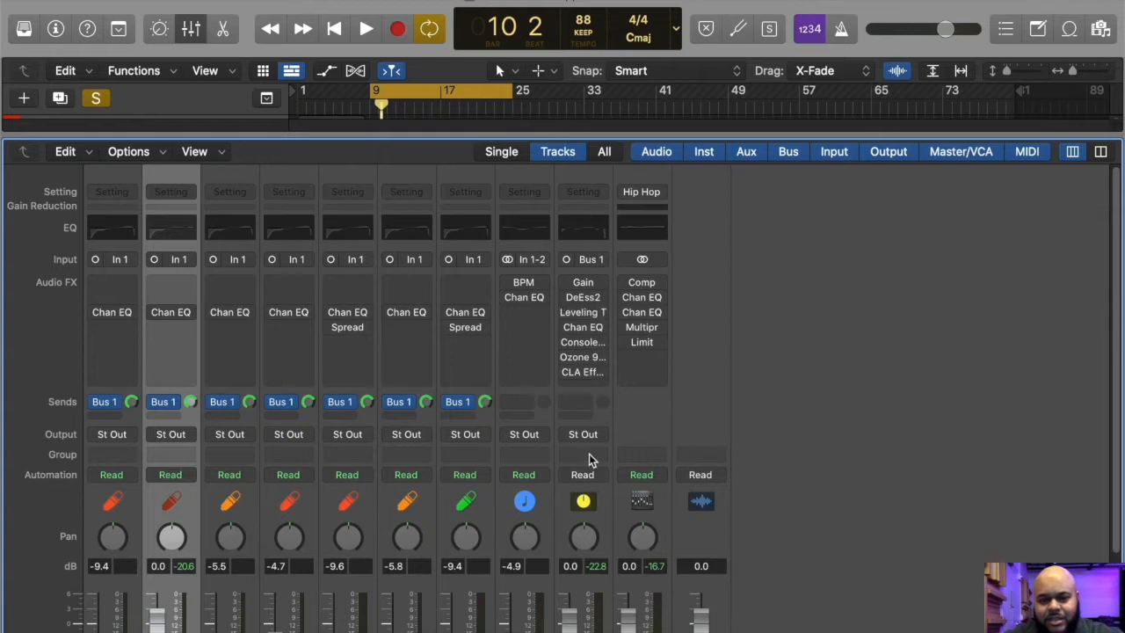
scroll(589, 457, "down", 4)
left_click(586, 407)
scroll(590, 369, "up", 4)
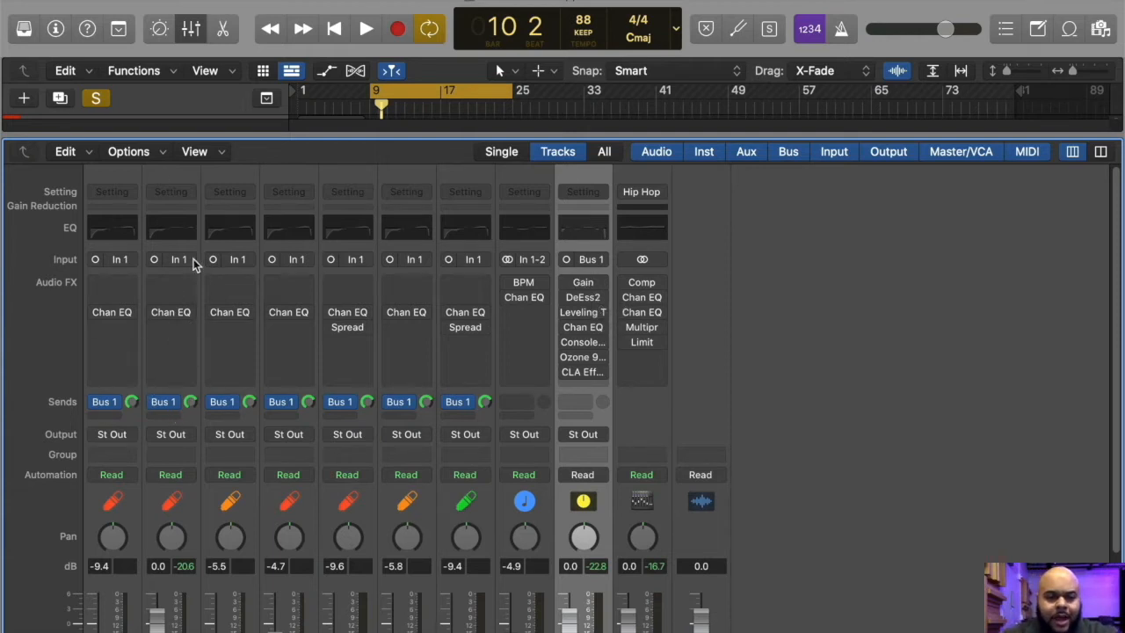
left_click(179, 404)
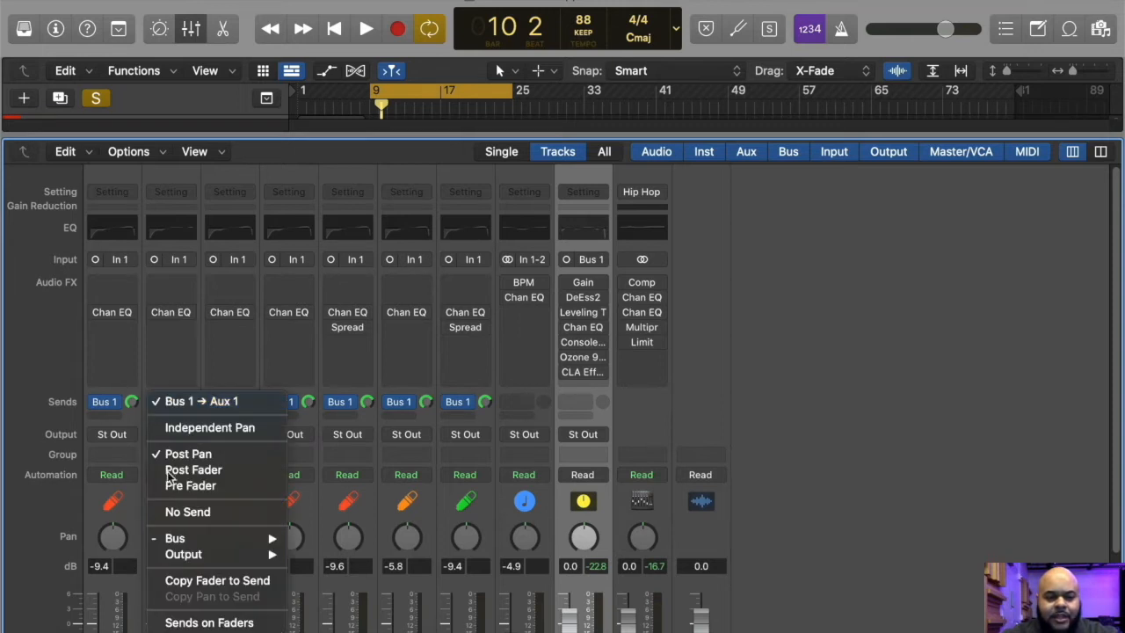
mouse_move(189, 538)
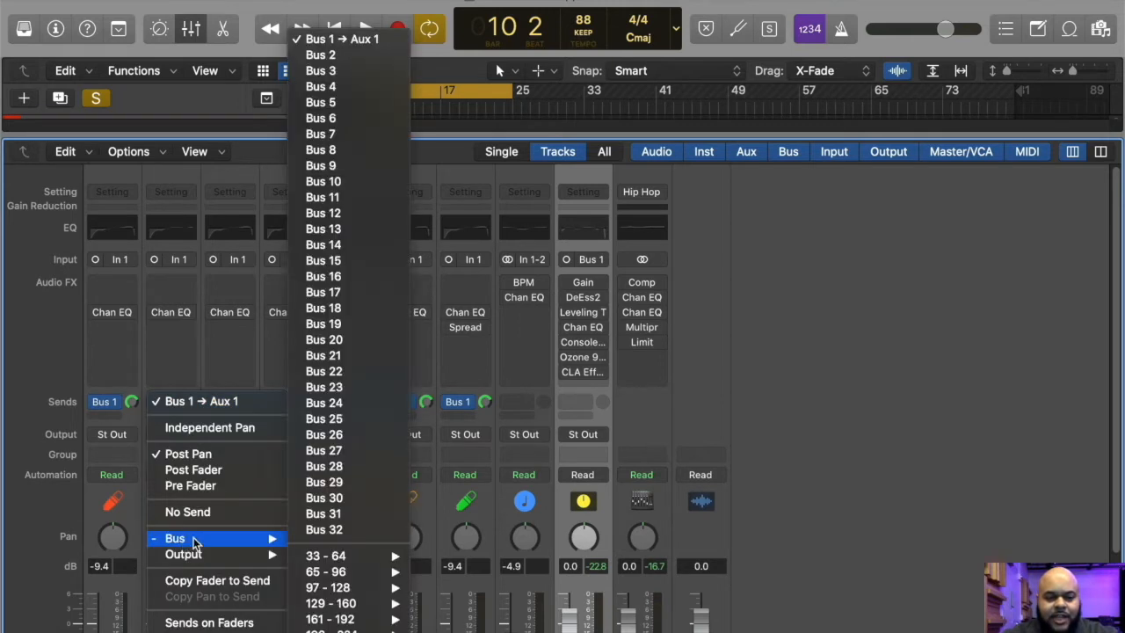
left_click(350, 43)
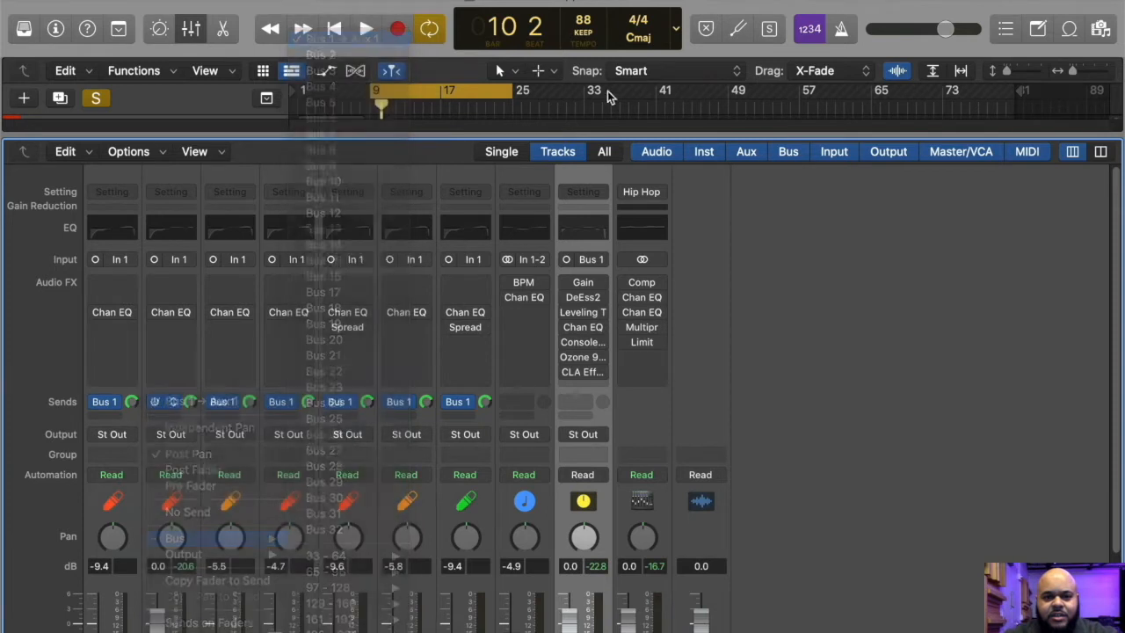
Step: Check which tracks feed the aux channel's Bus 1 input, and review the vocal channels' sends and faders
left_click(591, 259)
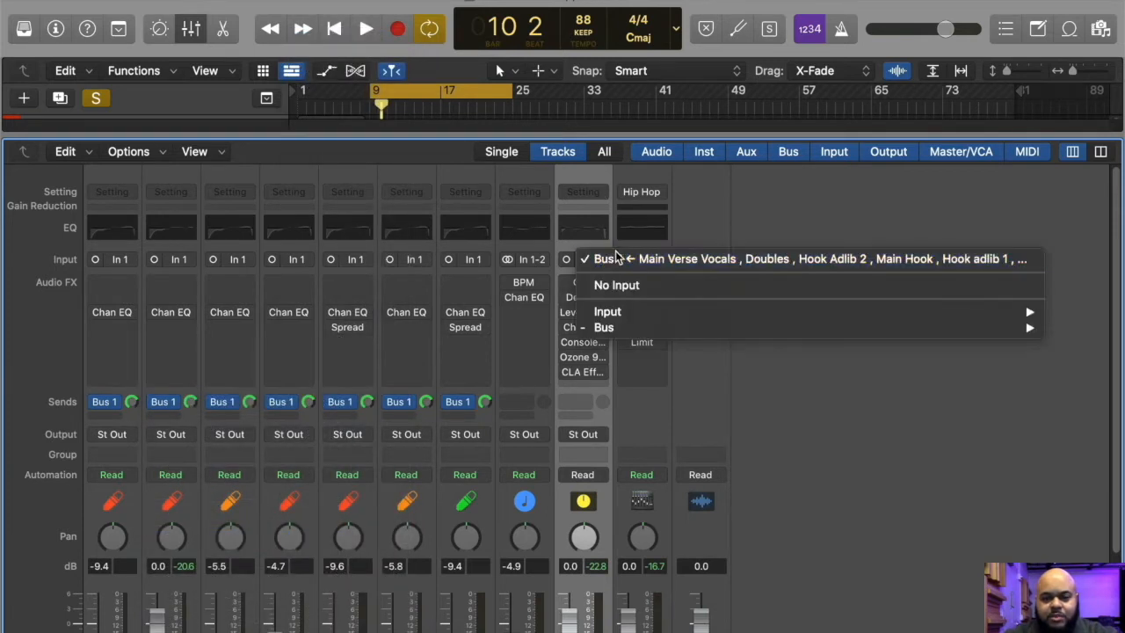
left_click(725, 235)
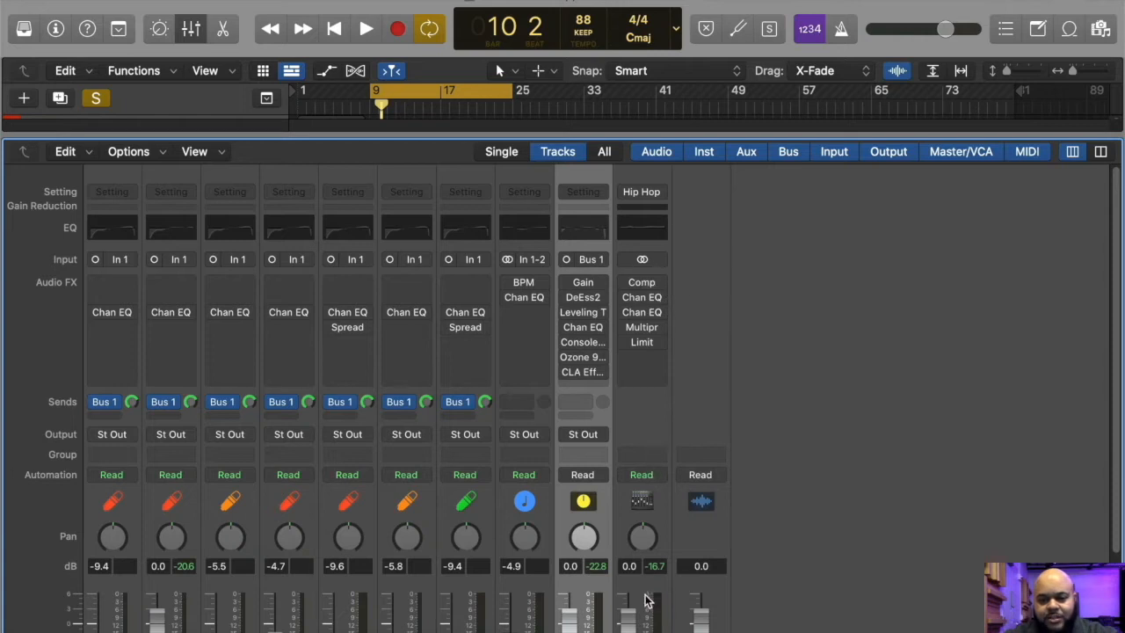
scroll(647, 595, "down", 4)
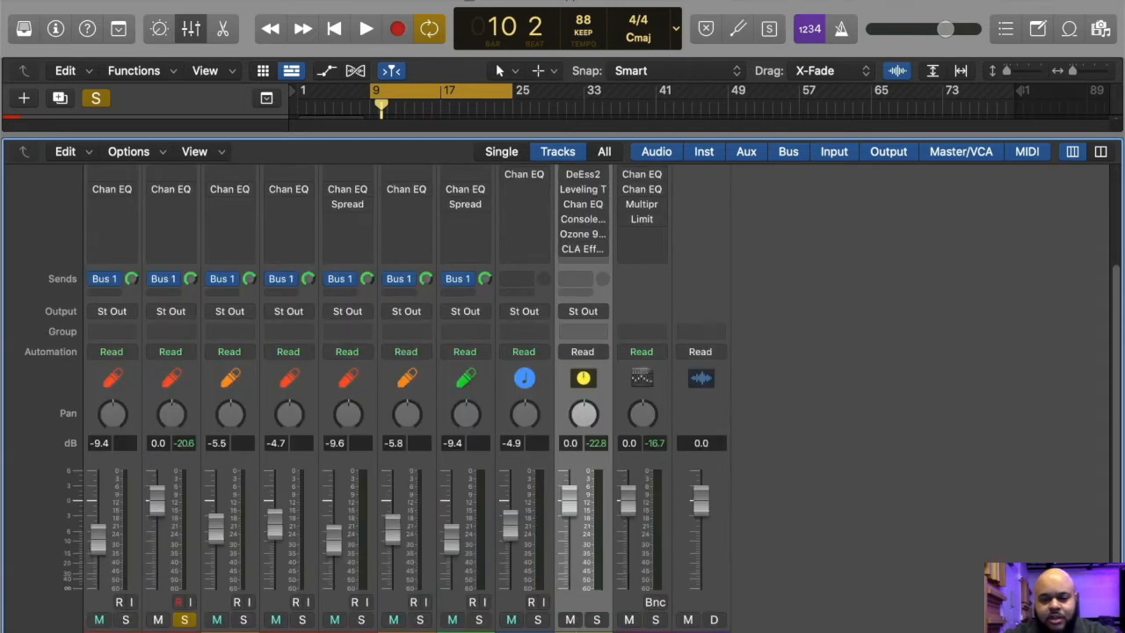
scroll(605, 430, "up", 4)
scroll(603, 427, "down", 4)
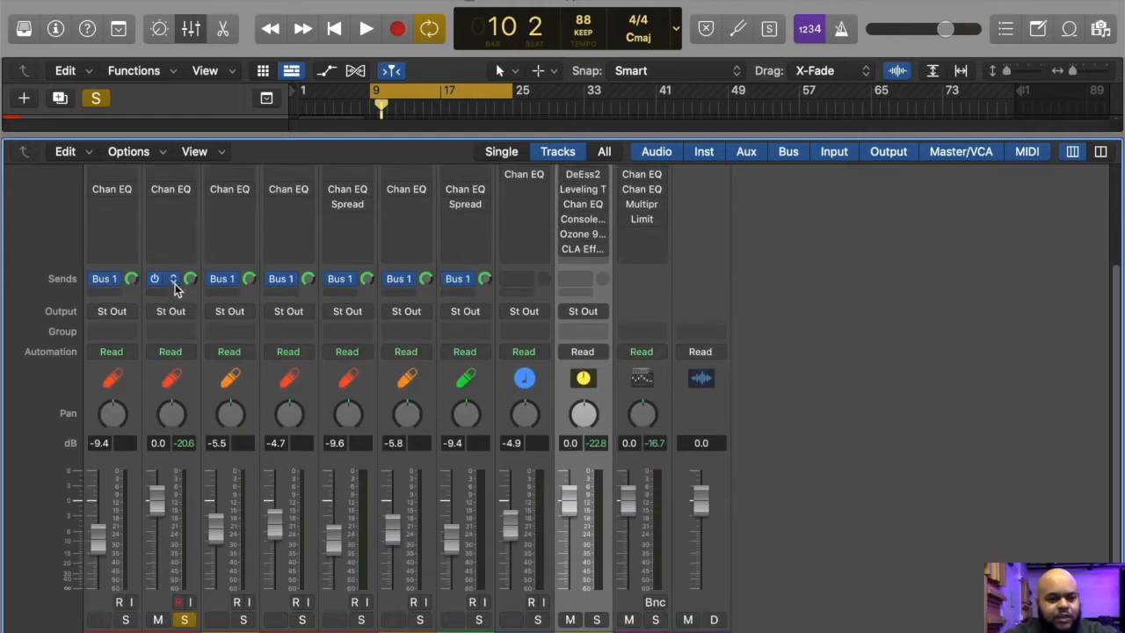
scroll(180, 333, "up", 4)
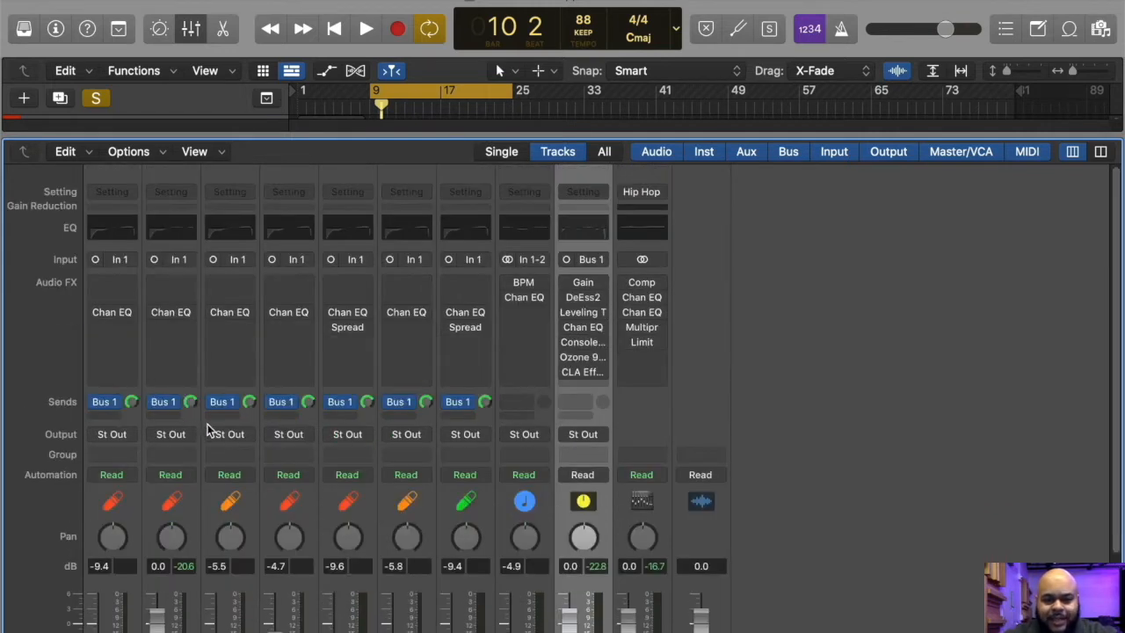
Step: Select and solo the Doubles track alongside the main verse vocals, and return to the mixer
left_click(190, 35)
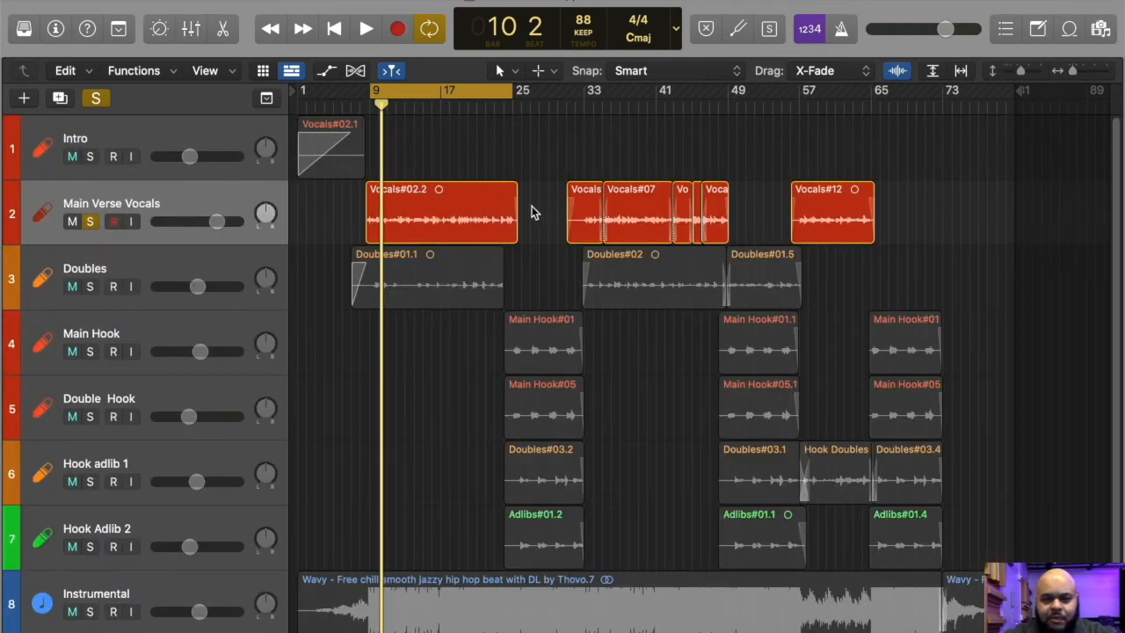
left_click(250, 274)
left_click(190, 29)
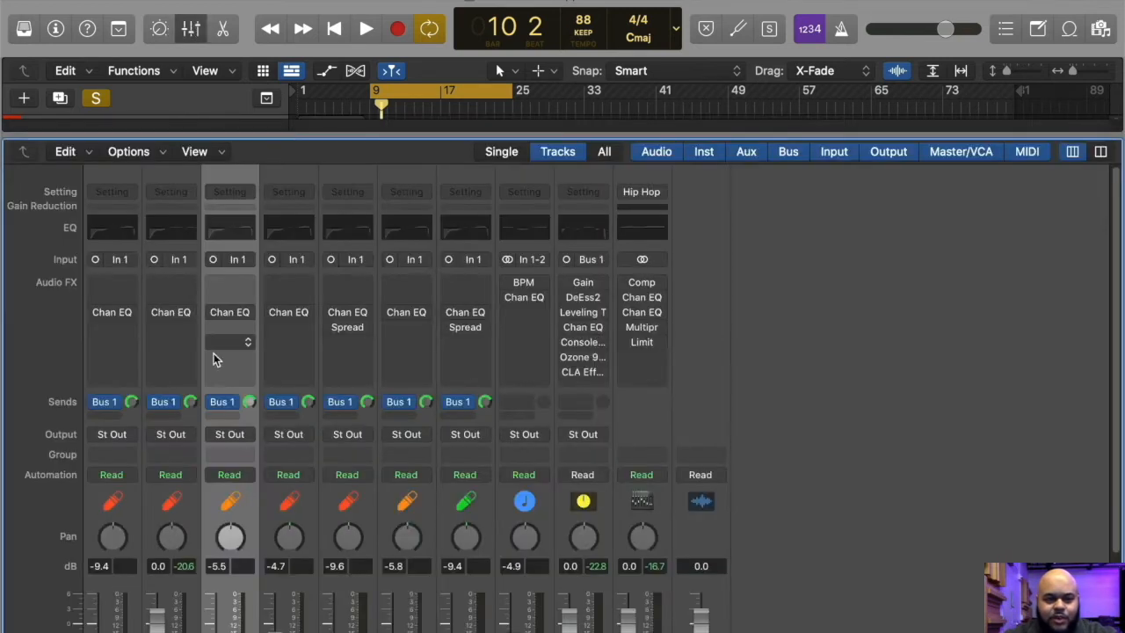
left_click(193, 31)
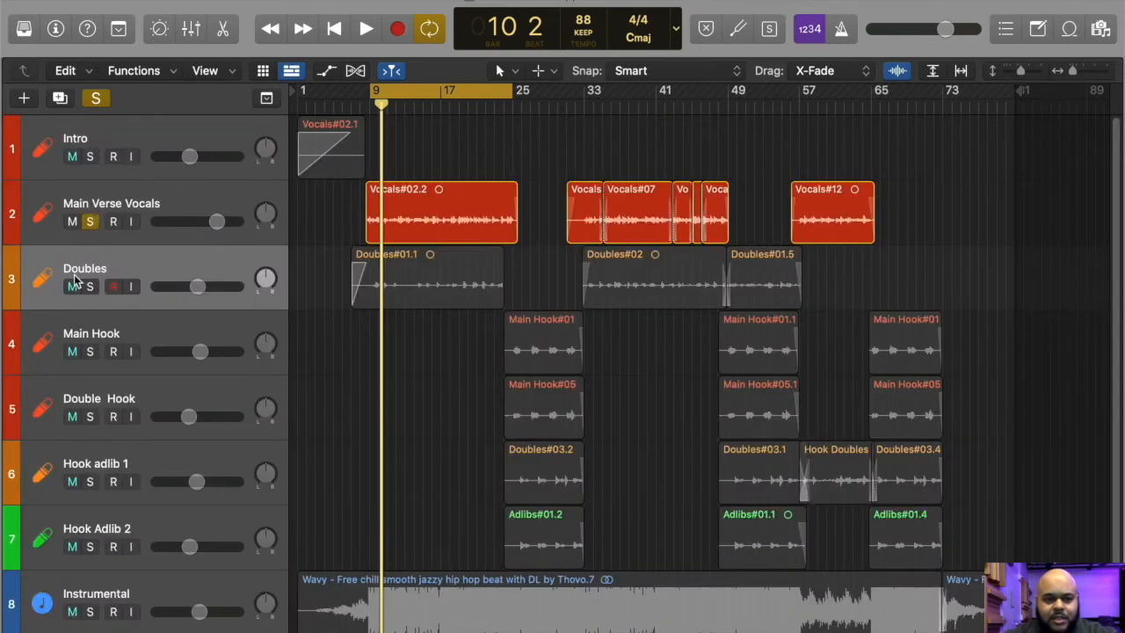
left_click(92, 287)
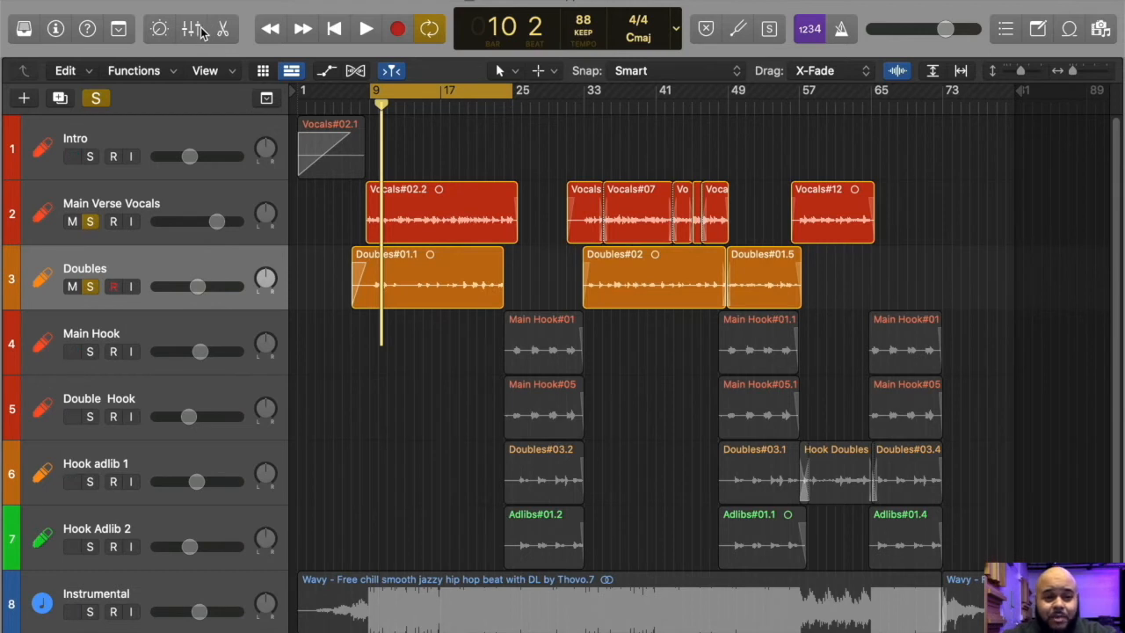
left_click(197, 31)
left_click(223, 31)
left_click(221, 32)
left_click(195, 32)
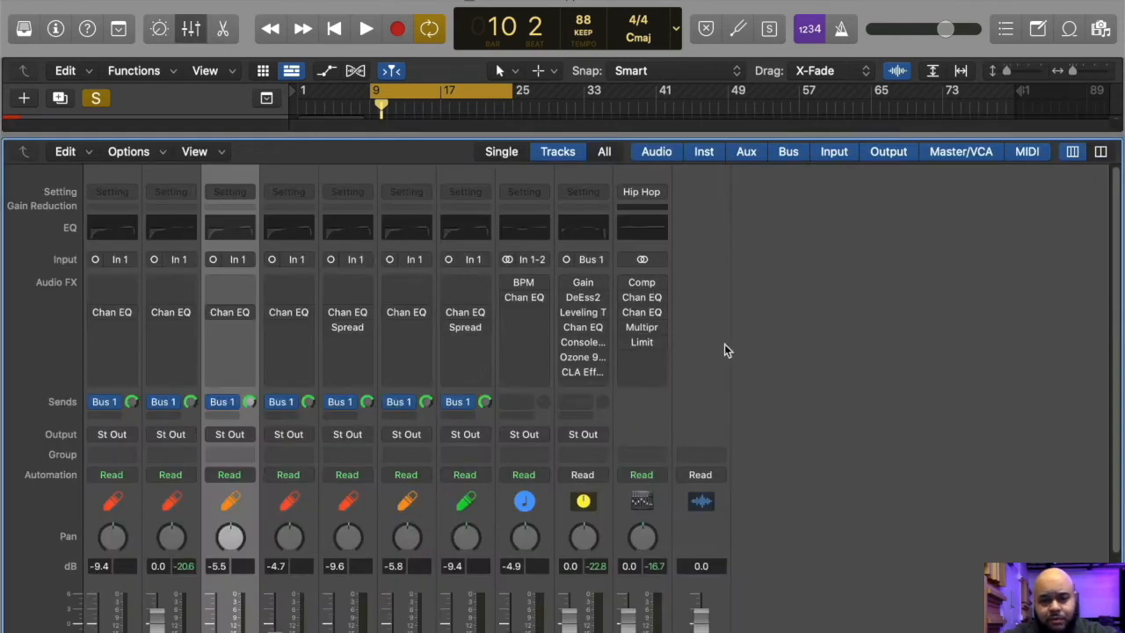
Step: Route the Doubles channel's send to Bus 2 instead of Bus 1
left_click(231, 402)
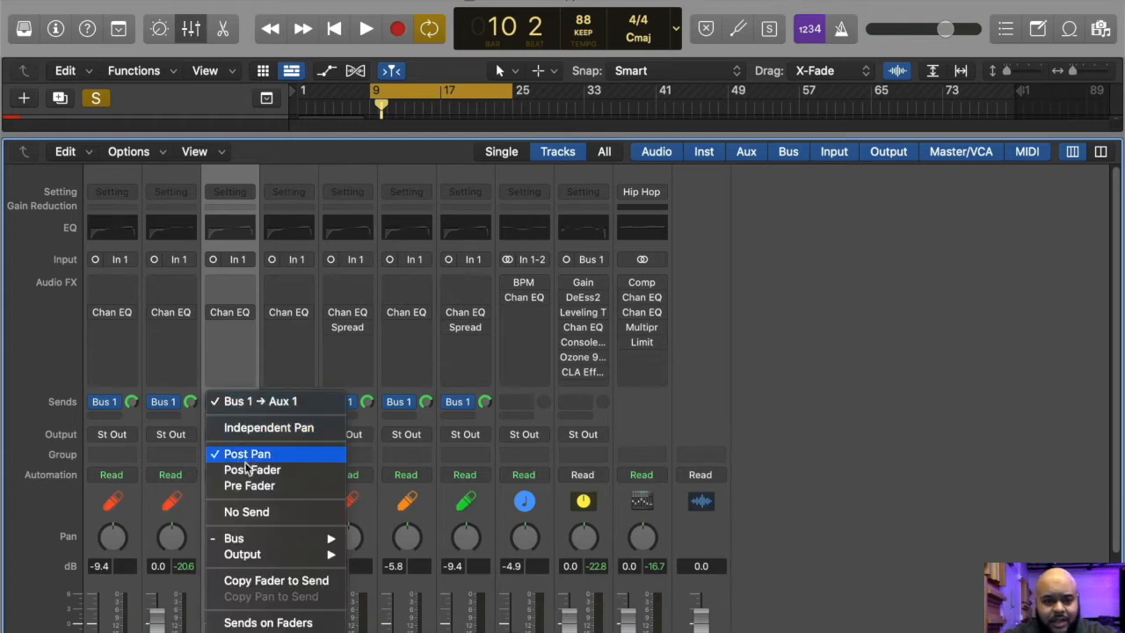
mouse_move(263, 538)
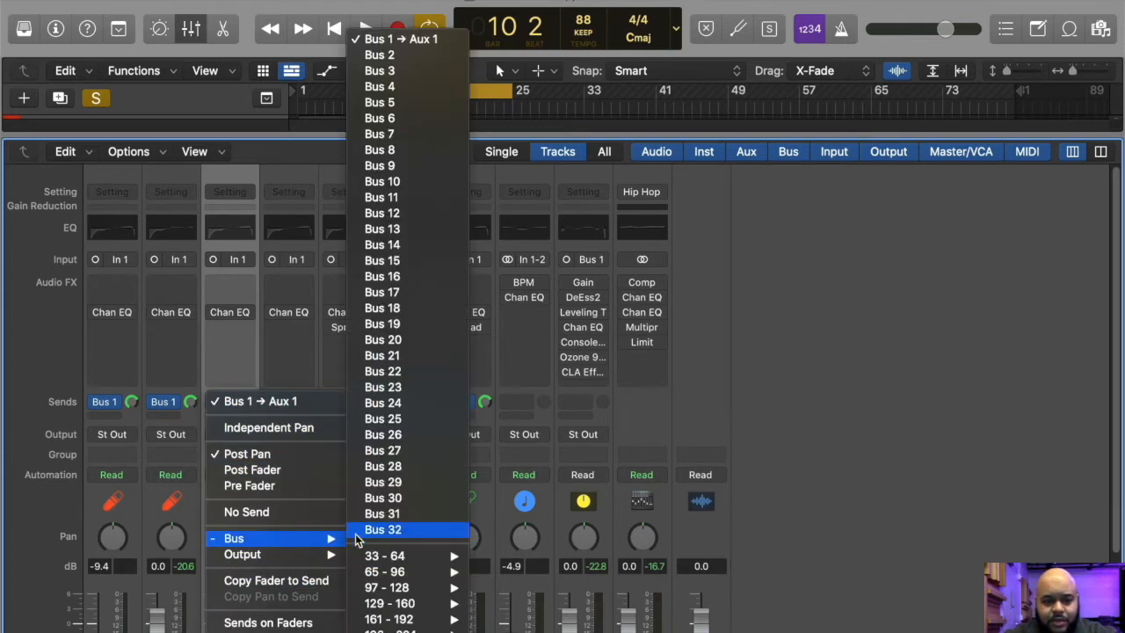
left_click(422, 59)
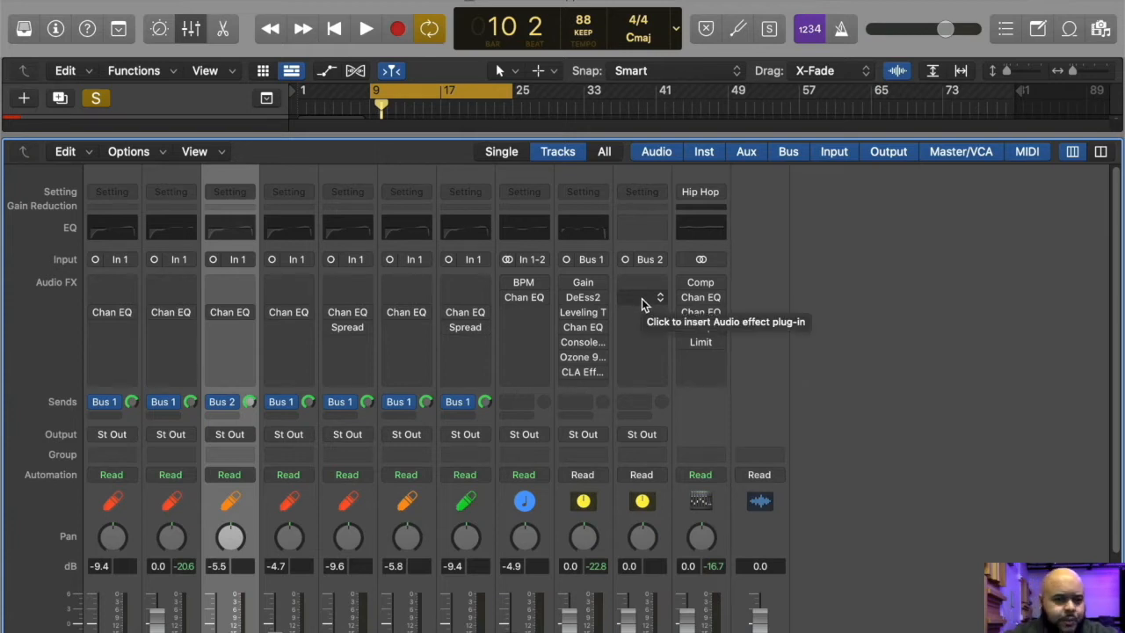
Step: Try to delete the new Bus 2 aux channel using the Deselect Used and Continue option
left_click(664, 426)
key("Delete")
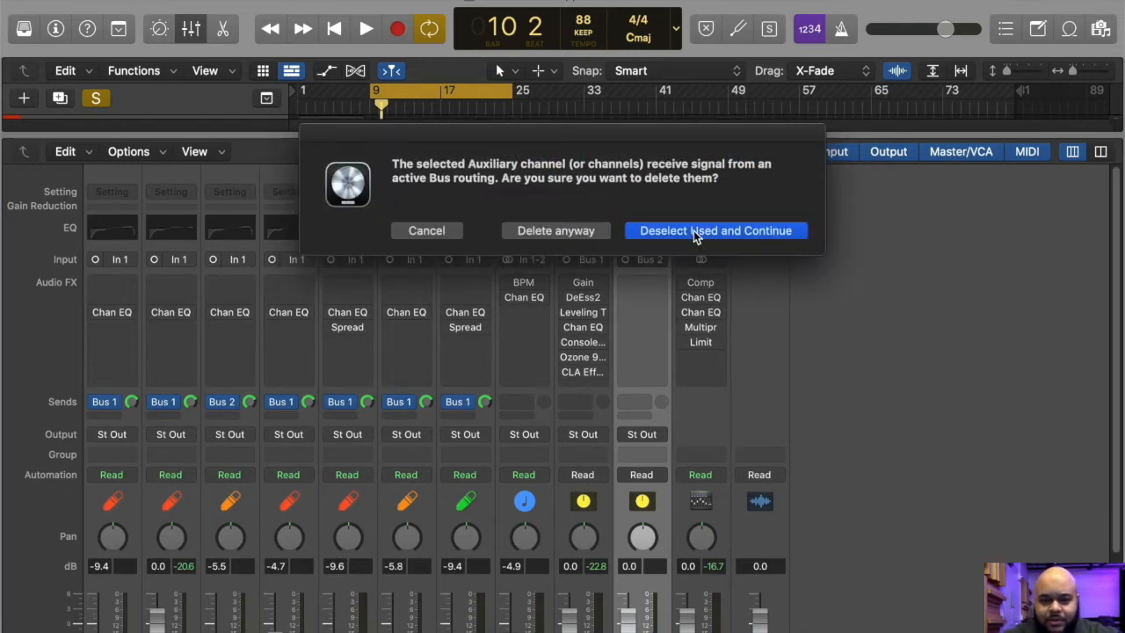
left_click(694, 231)
right_click(666, 422)
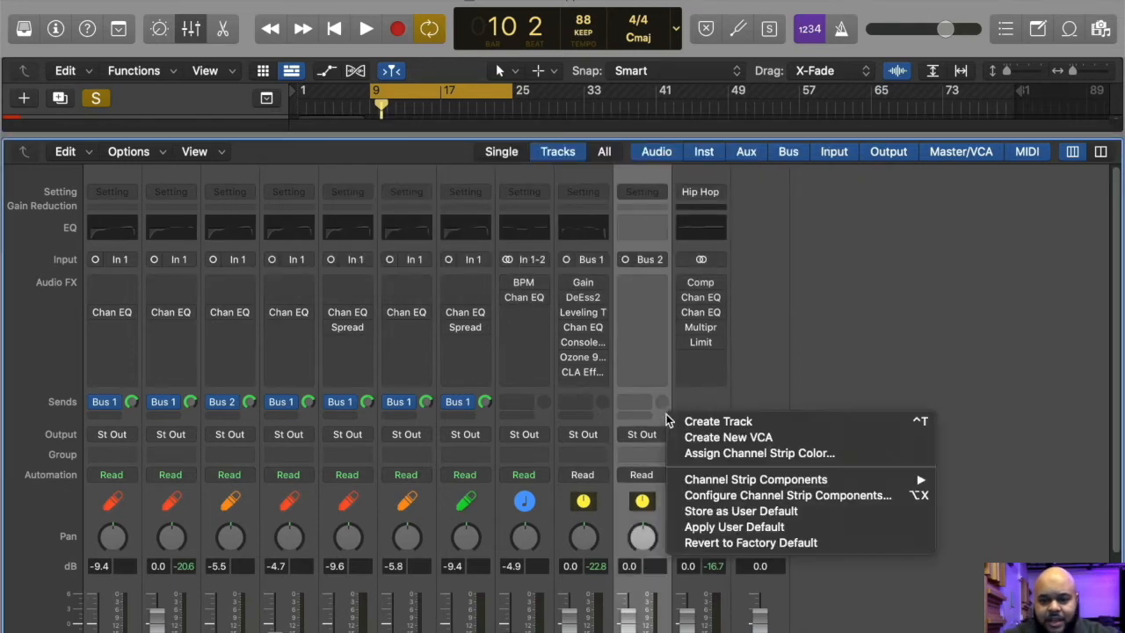
left_click(187, 28)
left_click(191, 29)
left_click(191, 29)
left_click(193, 29)
left_click(193, 29)
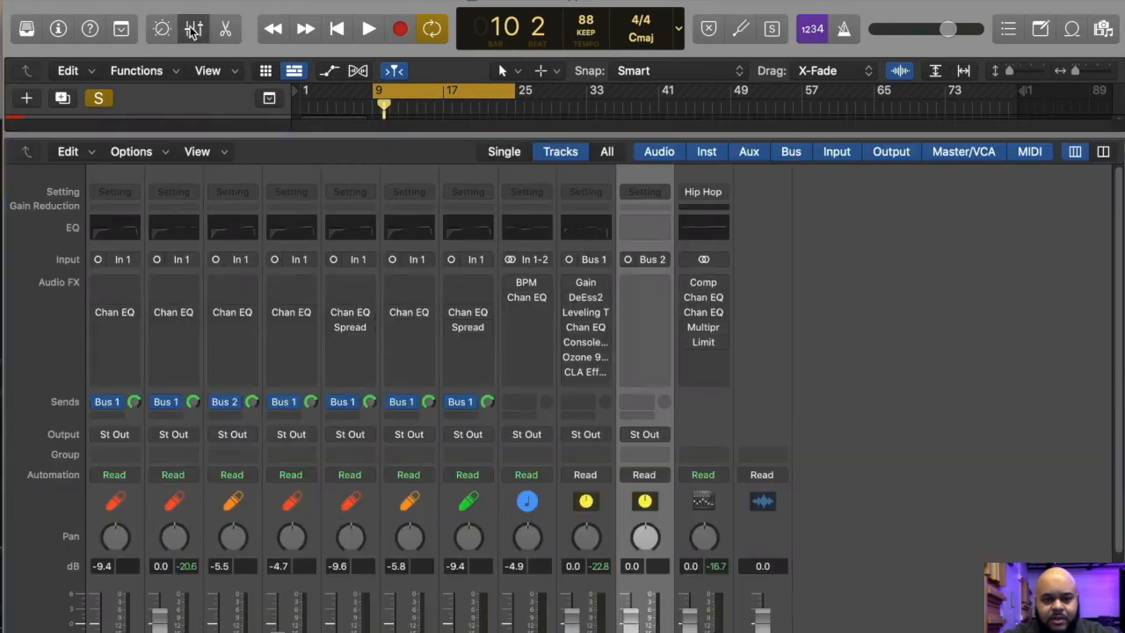
Step: Delete the Bus 2 aux channel despite its active bus routing
right_click(659, 508)
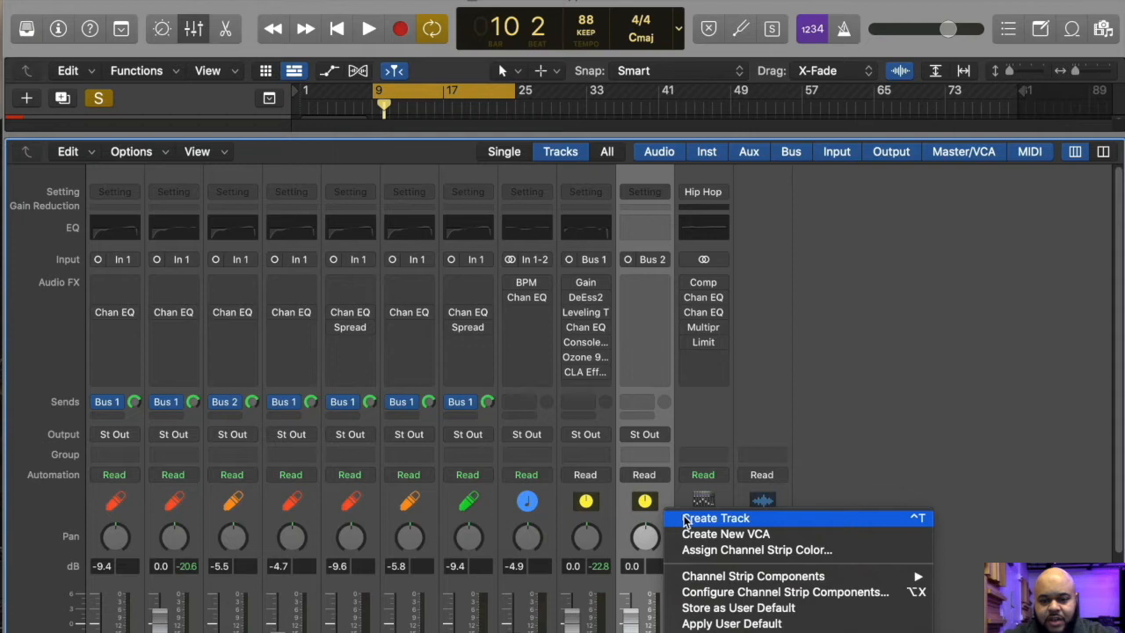
left_click(666, 430)
key("Delete")
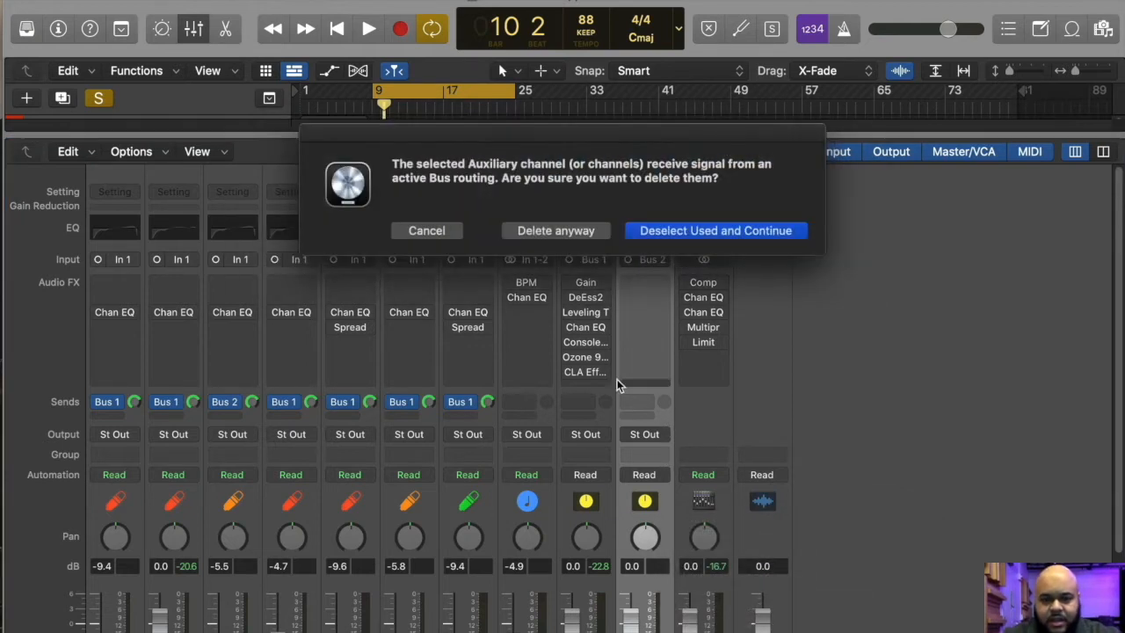
left_click(553, 230)
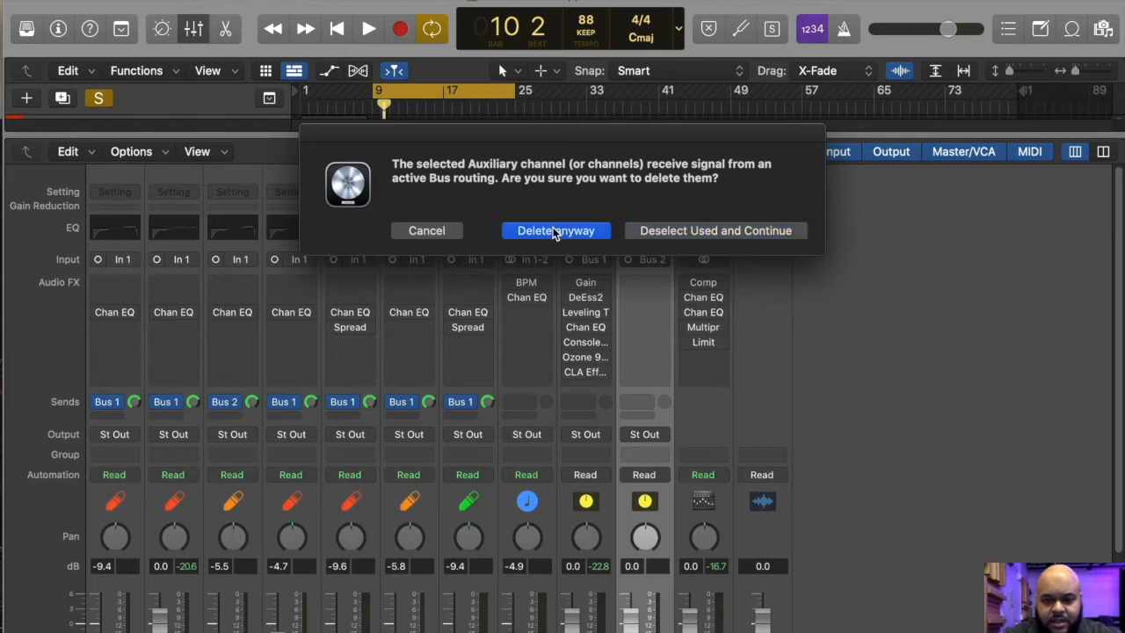
Step: Return to the arrangement, unsolo the Doubles track, and select Main Verse Vocals
left_click(190, 29)
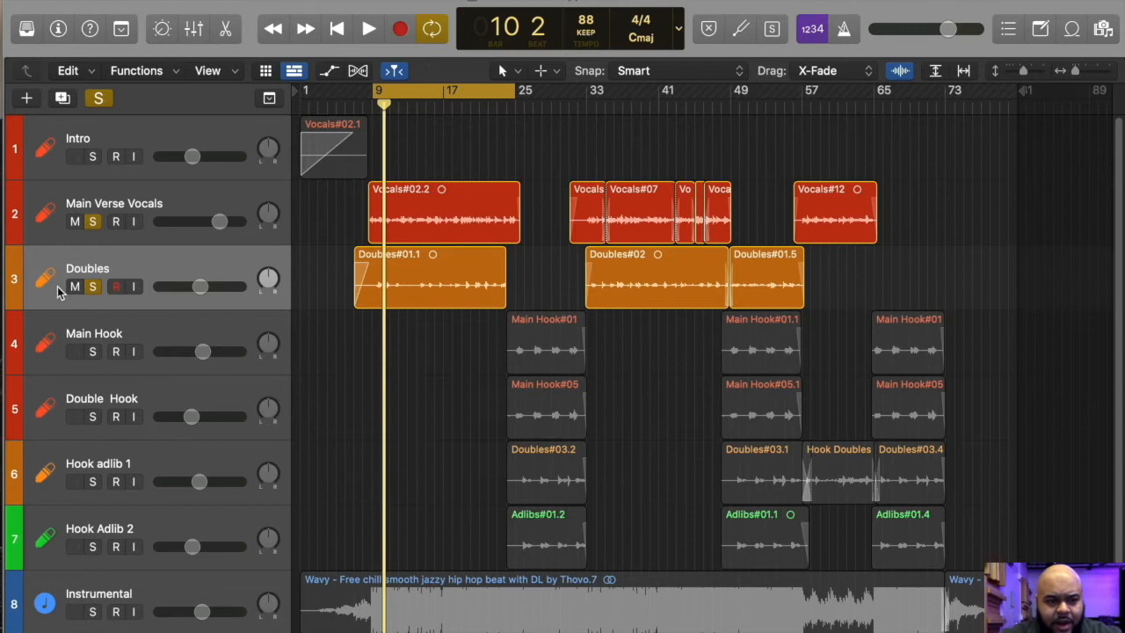
left_click(94, 287)
left_click(173, 211)
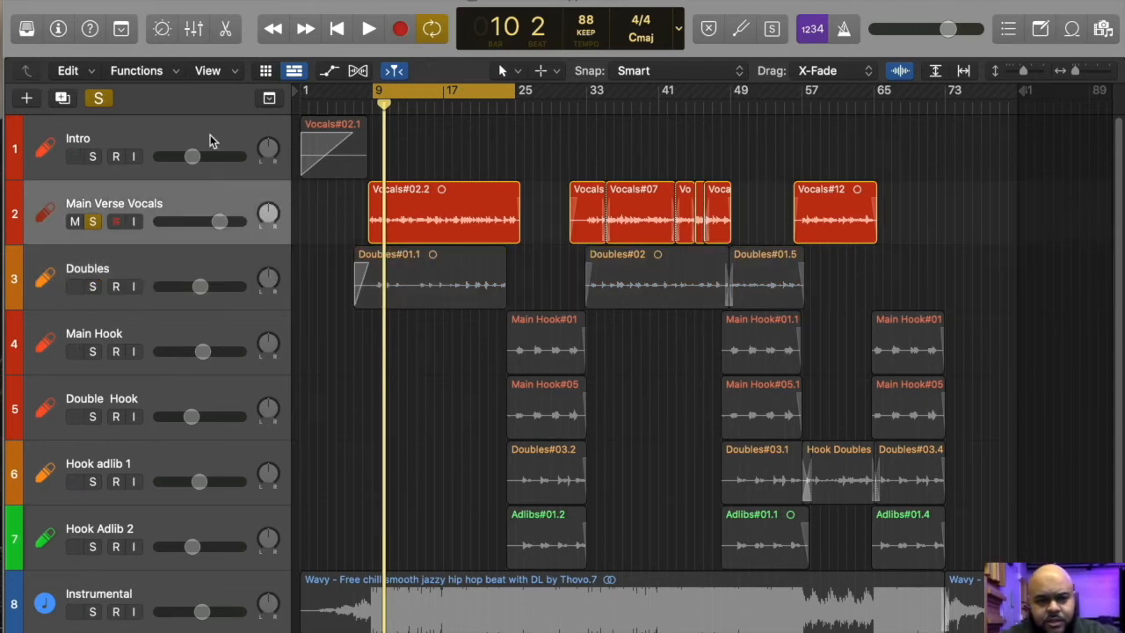
Step: Play a bar of the soloed verse vocals, bring up the mixer, and stop playback
key("space")
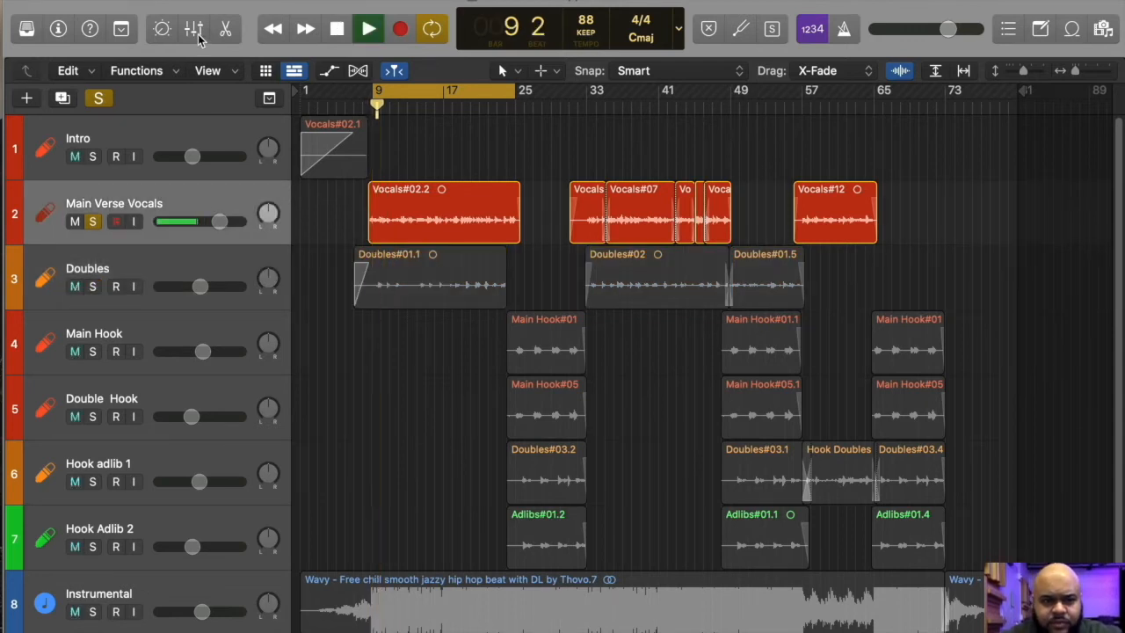
left_click(197, 34)
key("space")
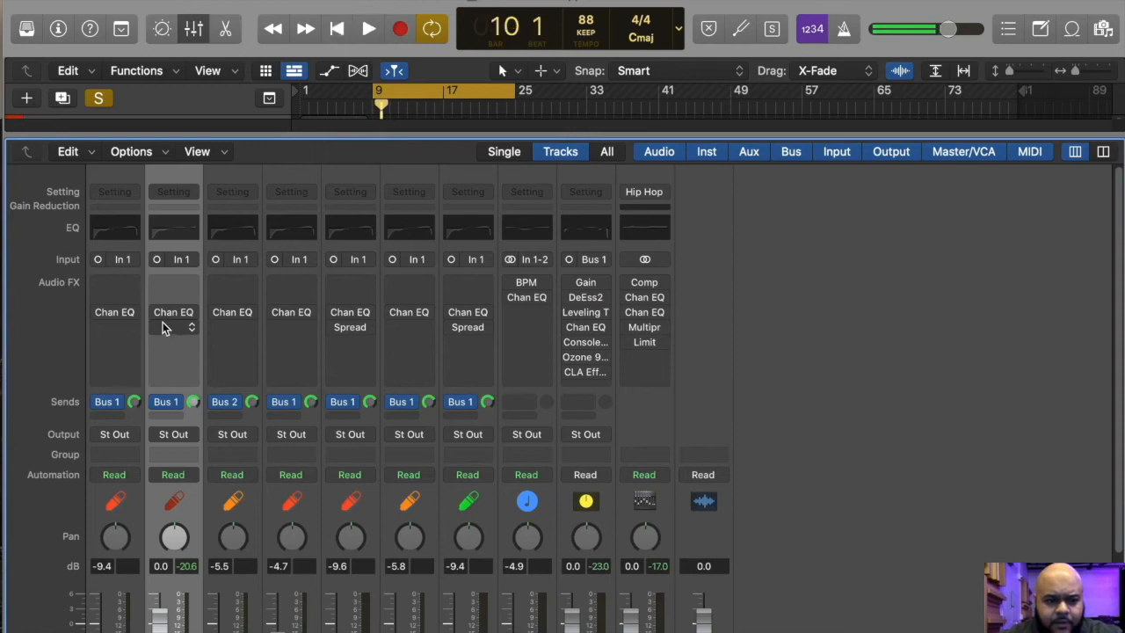
Step: Turn on the Channel EQ on Main Verse Vocals and play the track with the EQ's analyzer active
left_click(175, 230)
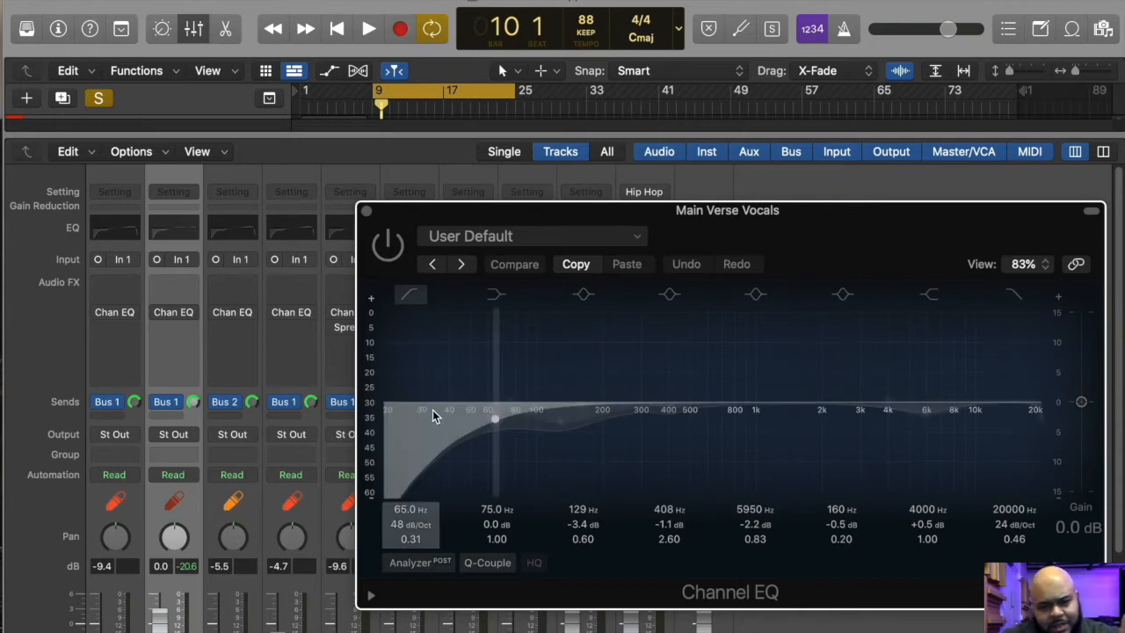
left_click(390, 247)
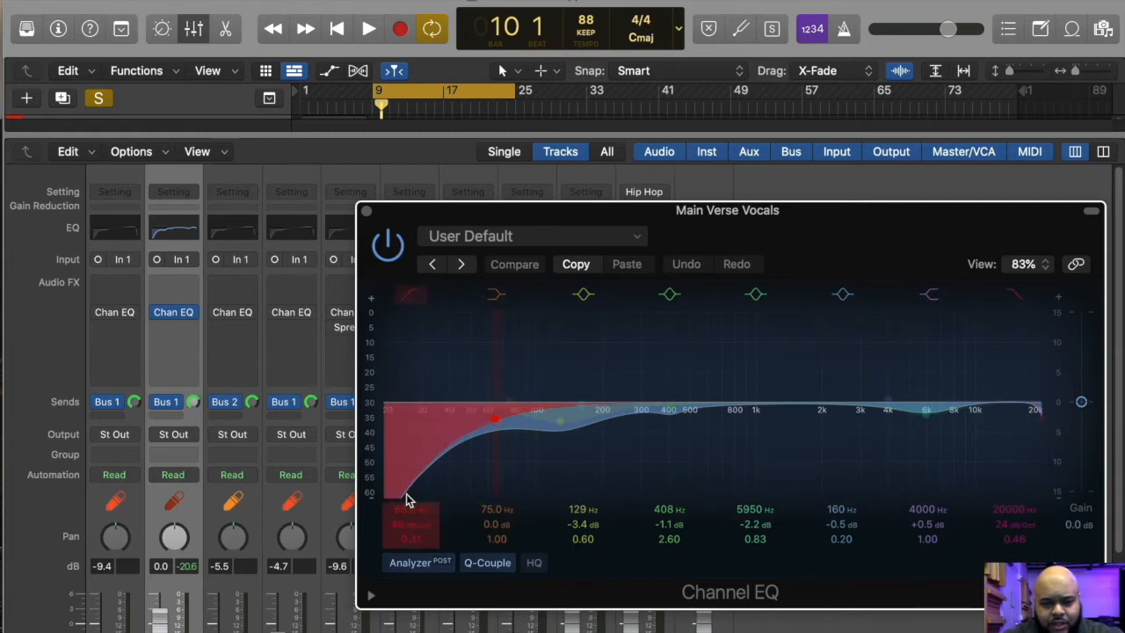
left_click(407, 567)
left_click(406, 569)
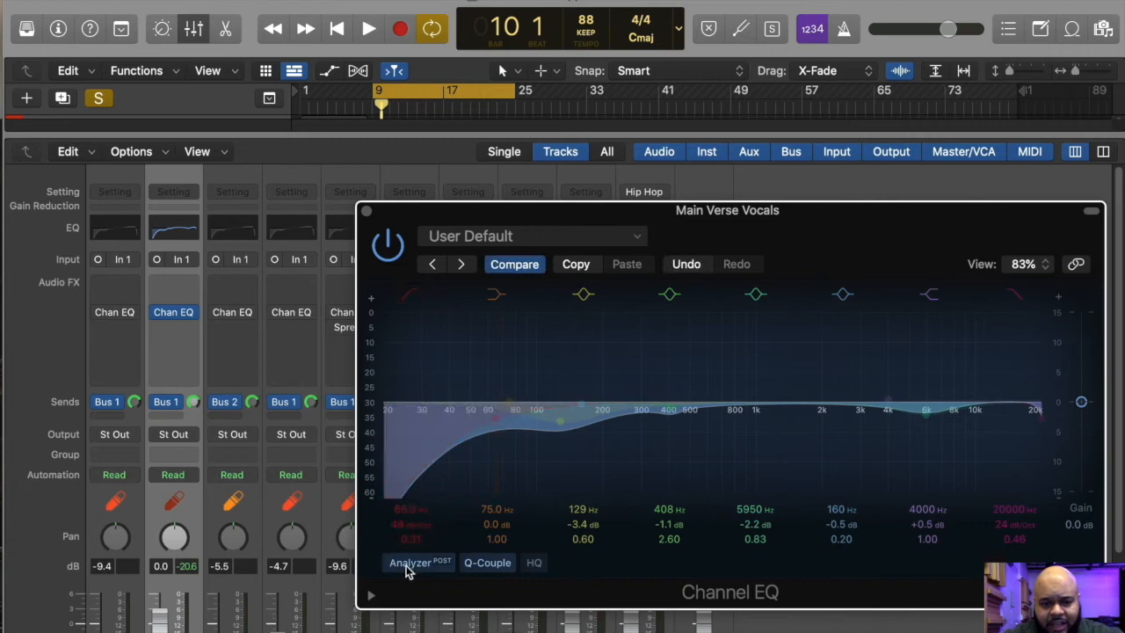
key("space")
left_click(407, 567)
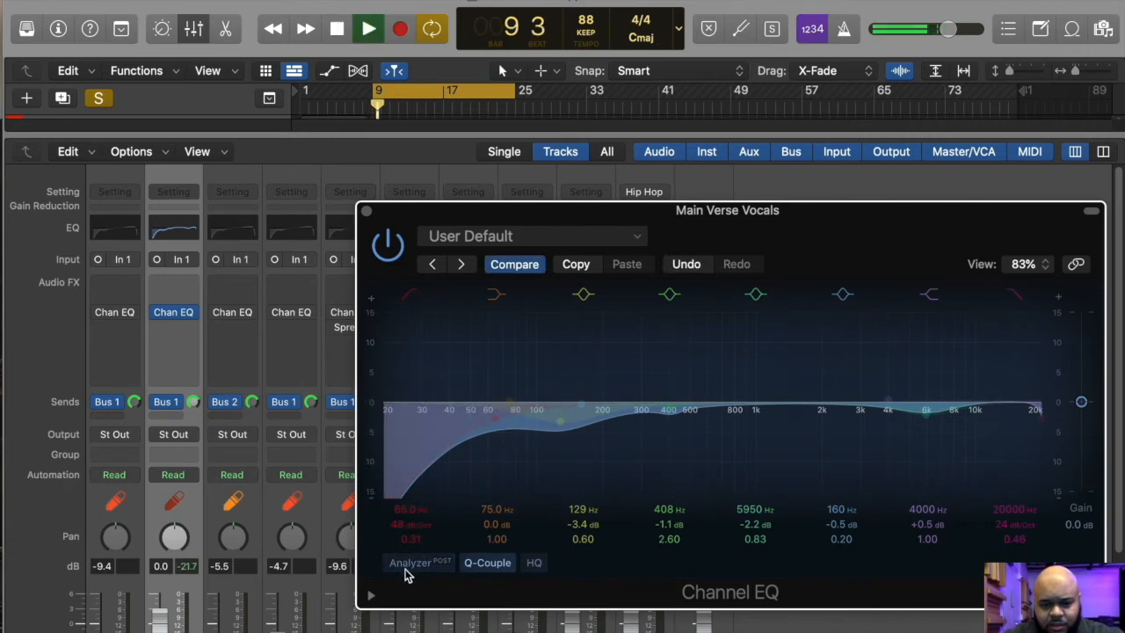
left_click(406, 570)
Step: Set the vocal's low cut to about 70.5 Hz with 0.10 Q and the low-mid bell to about 137 Hz, -4.3 dB
left_click_drag(554, 426, 577, 497)
left_click_drag(490, 478, 565, 449)
key("space")
key("space")
key("space")
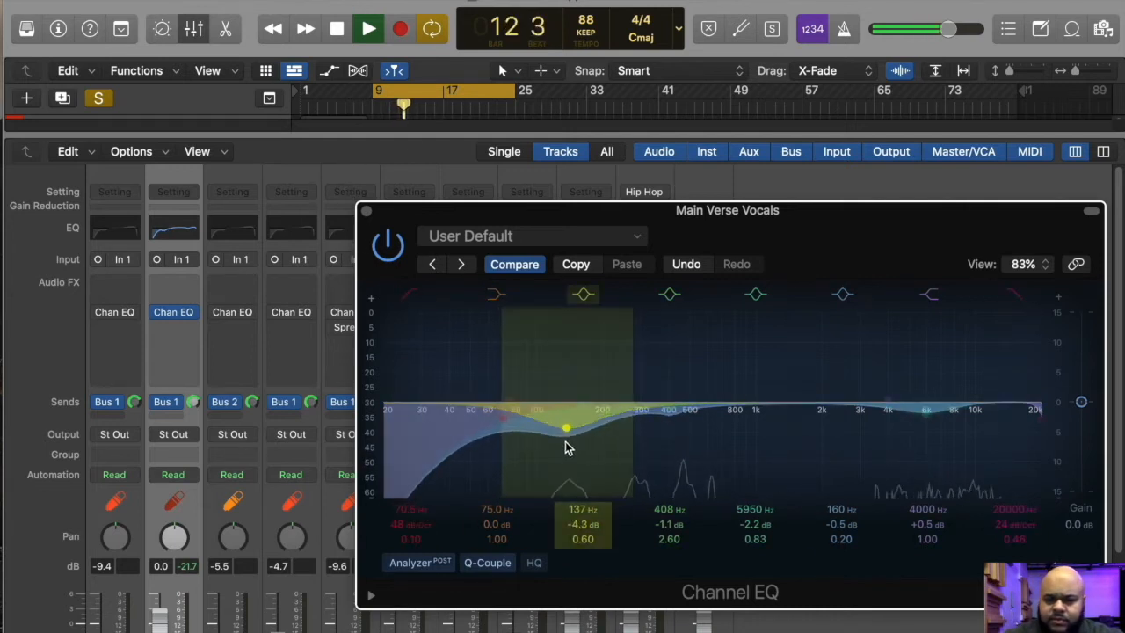
left_click(367, 211)
key("space")
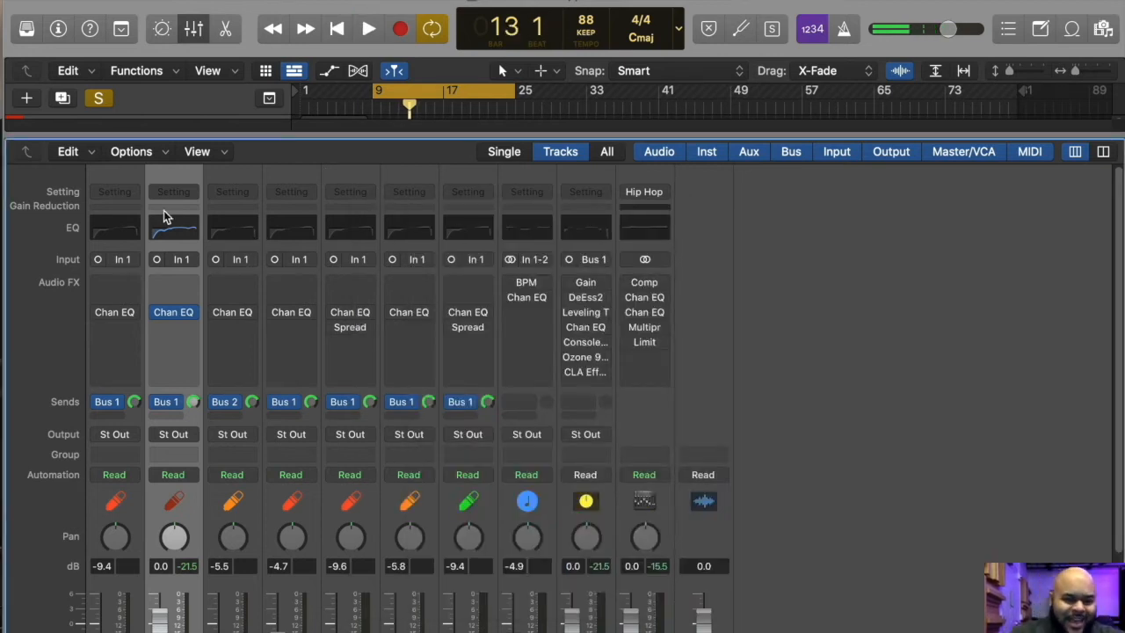
Step: Reopen the Main Verse Vocals Channel EQ to review its low-cut curve, and close it again
key("v")
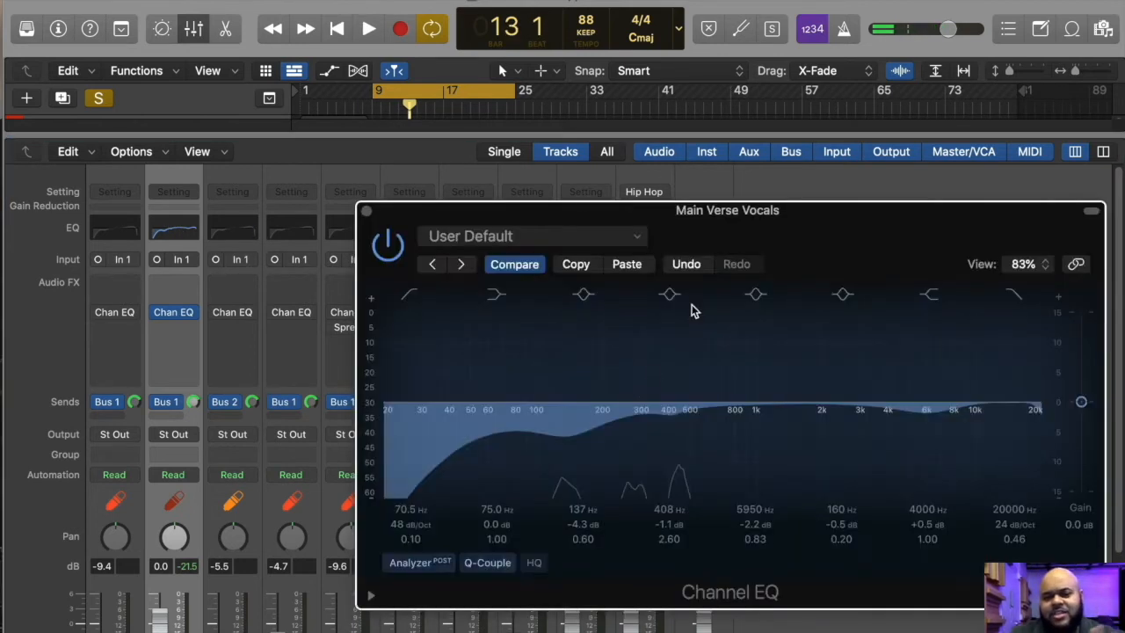
left_click(367, 211)
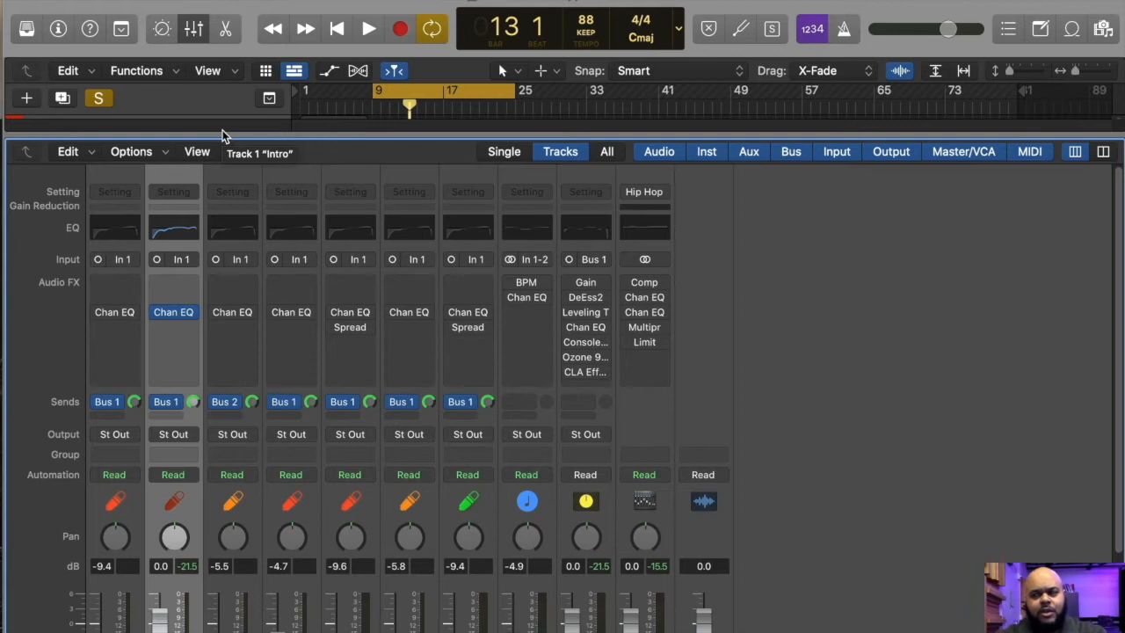
left_click(179, 234)
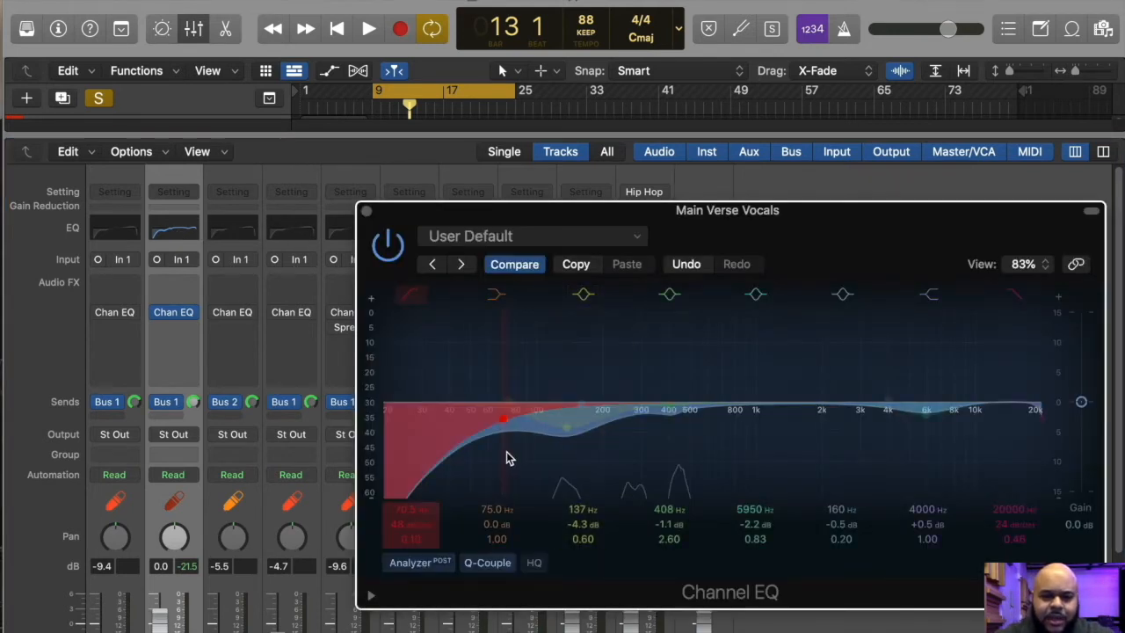
left_click(368, 212)
Step: Return to the arrangement and play the opening beats of the soloed verse vocals
left_click(193, 29)
key("space")
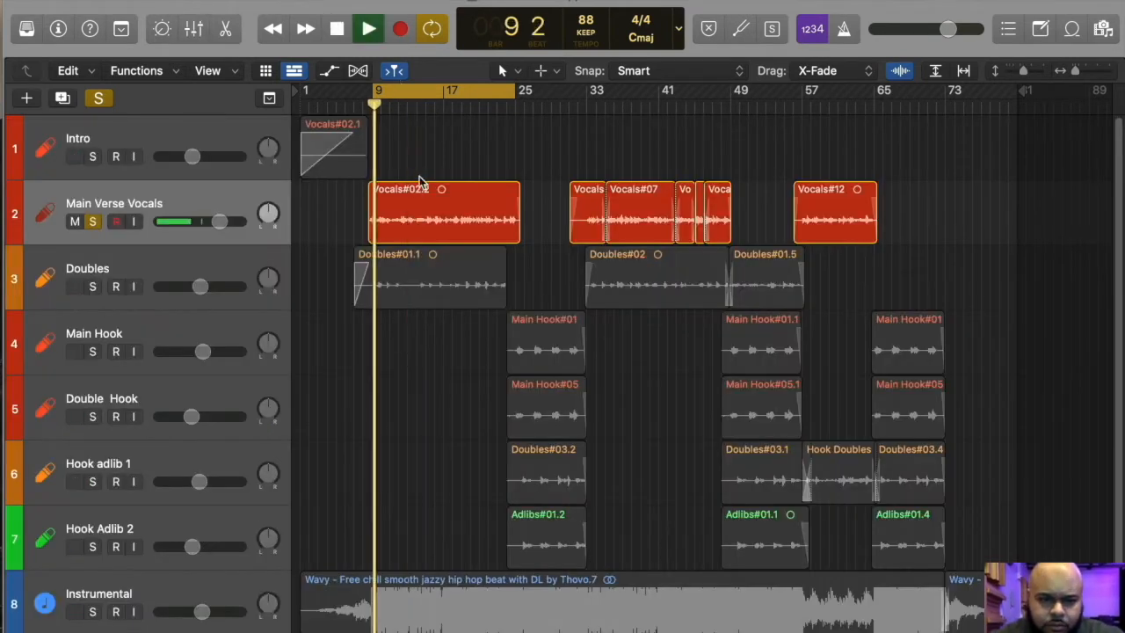
key("space")
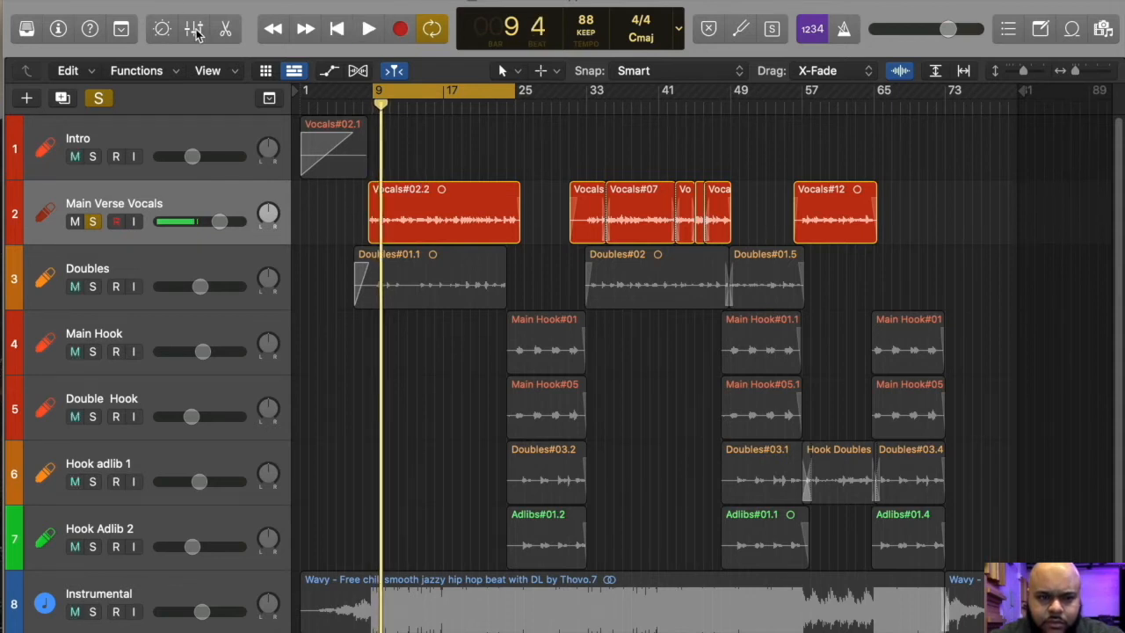
left_click(194, 29)
left_click(193, 29)
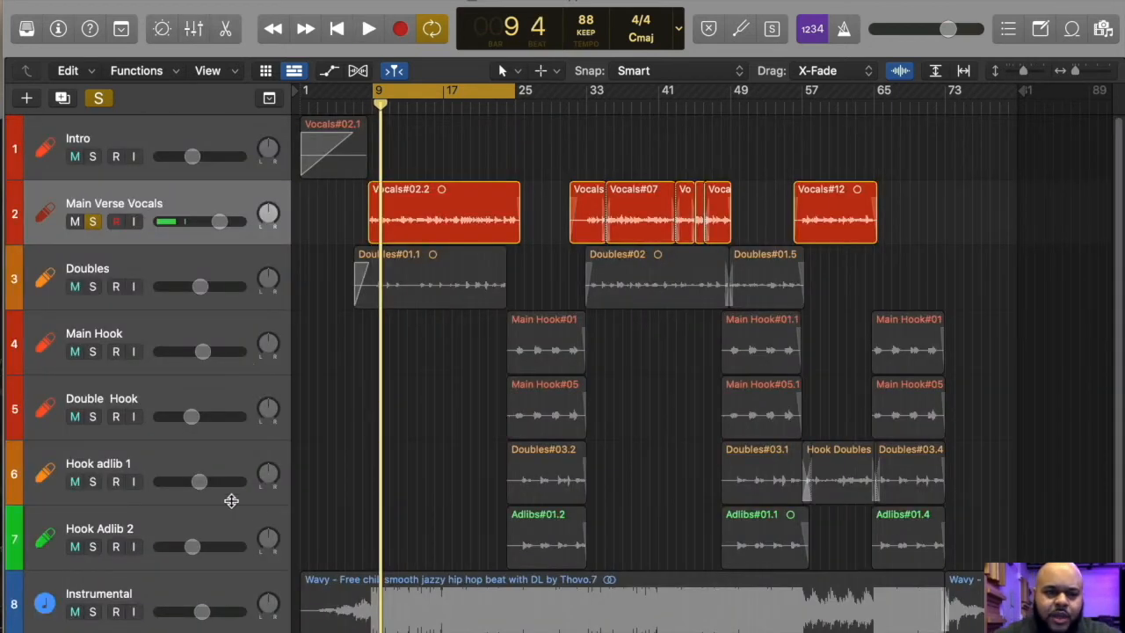
Step: Solo the Instrumental track alongside the verse vocals and raise its volume to about -0.2 dB
left_click(93, 613)
left_click(230, 600)
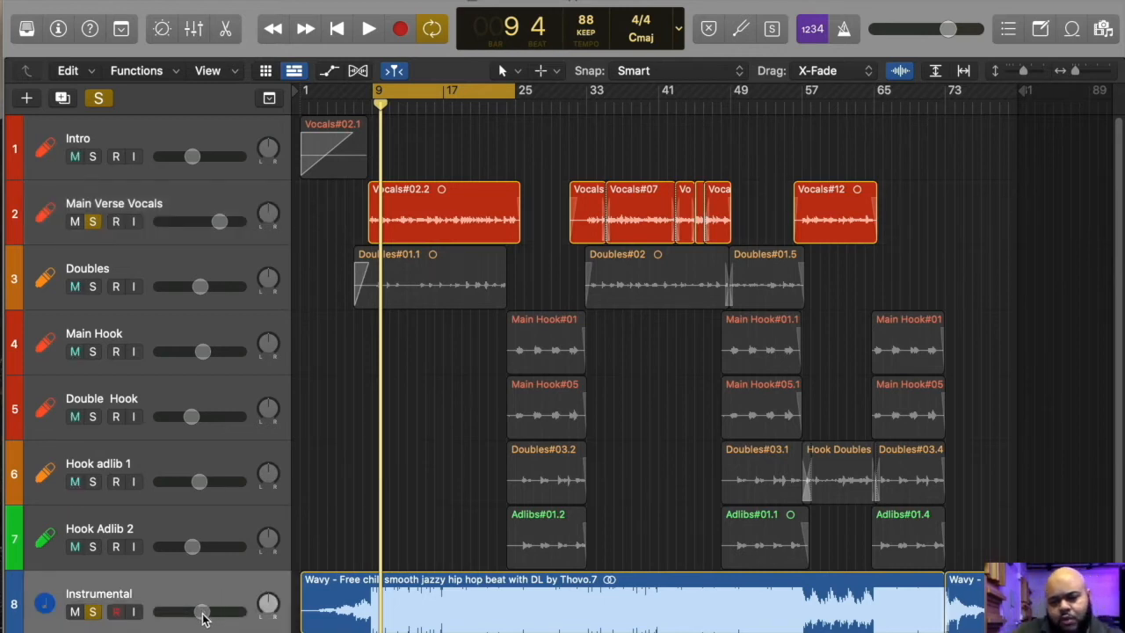
left_click_drag(202, 619, 222, 619)
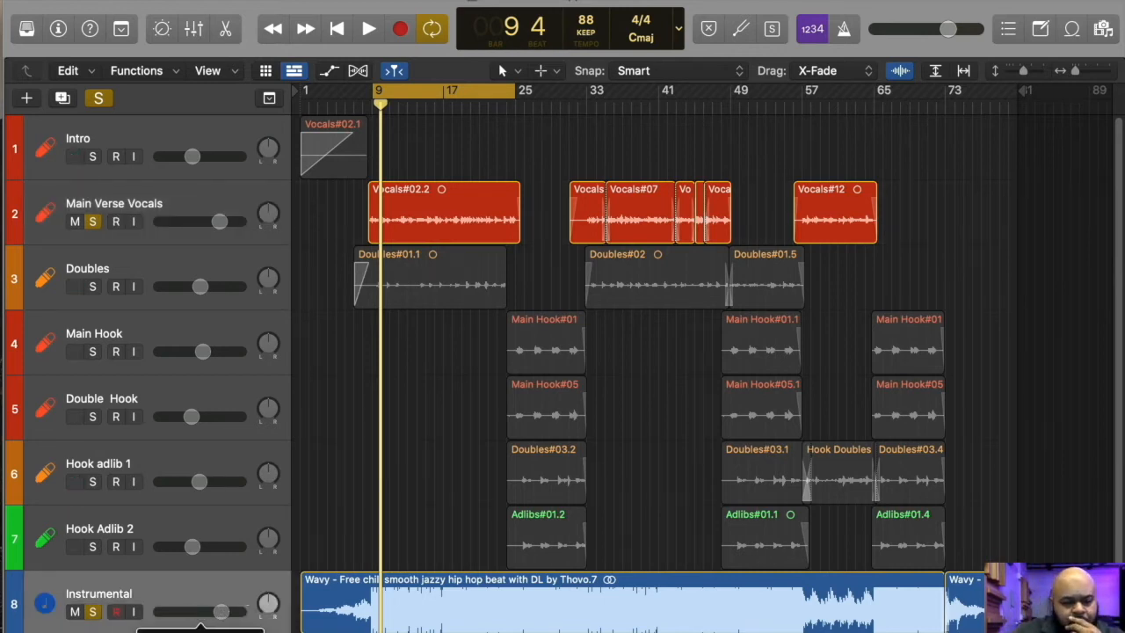
double_click(220, 611)
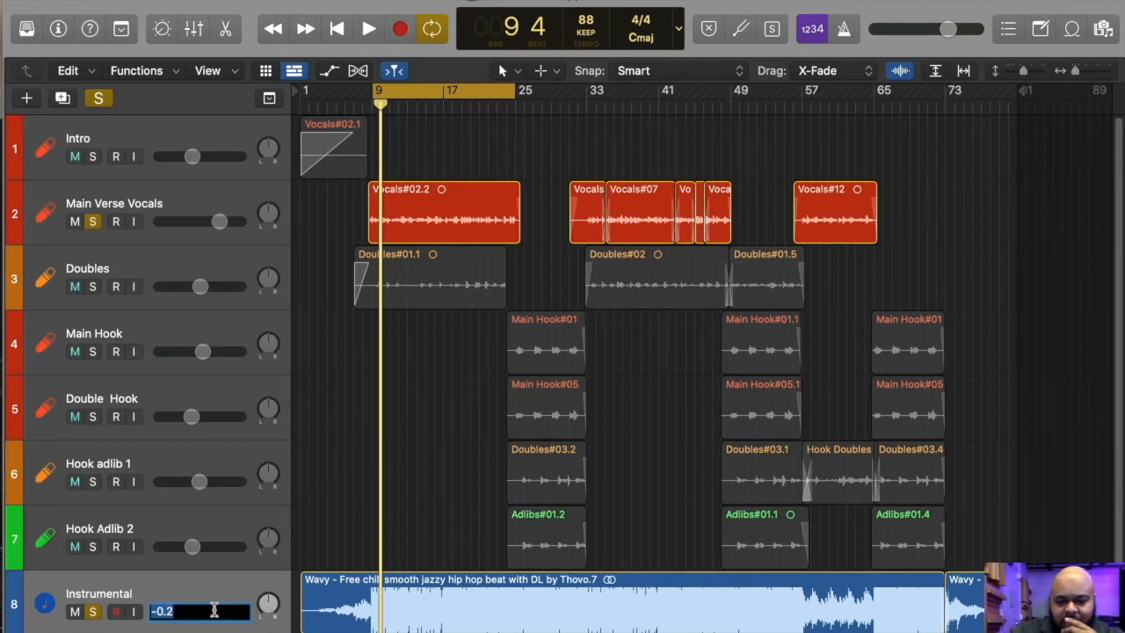
key("Return")
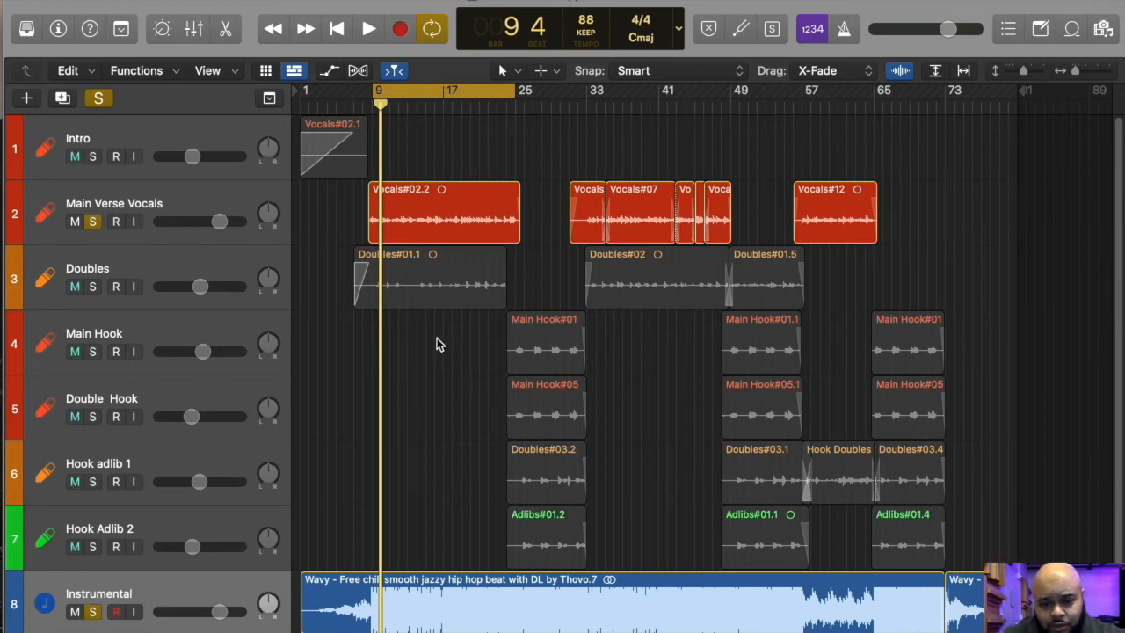
Step: Play the verse with the instrumental and lower the Instrumental track's volume to about -6.4 dB to balance them
key("space")
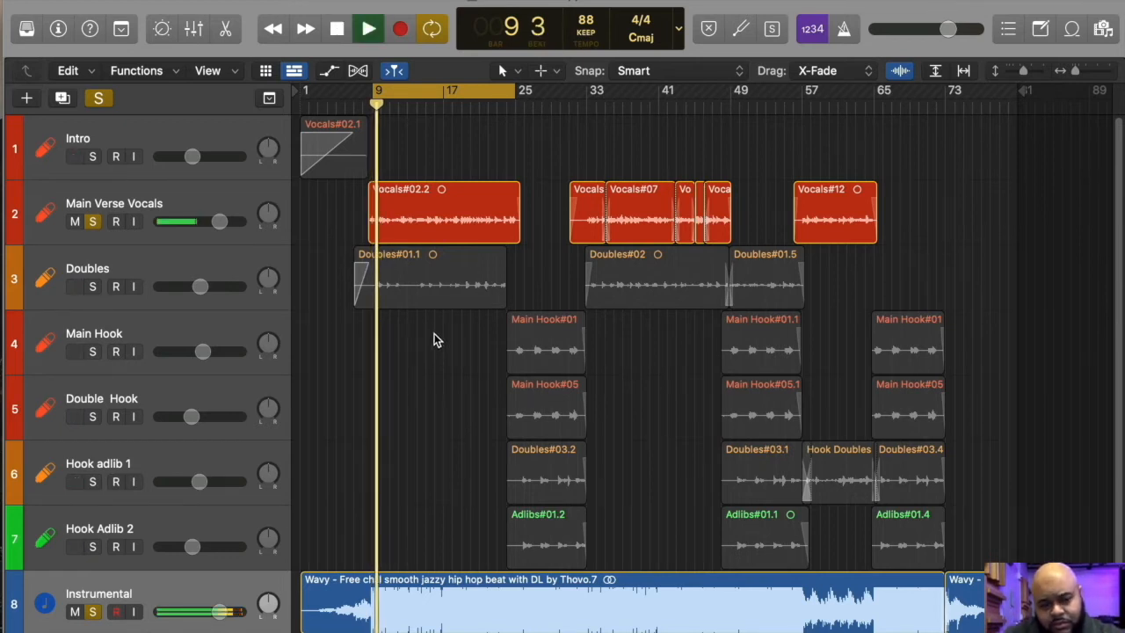
key("space")
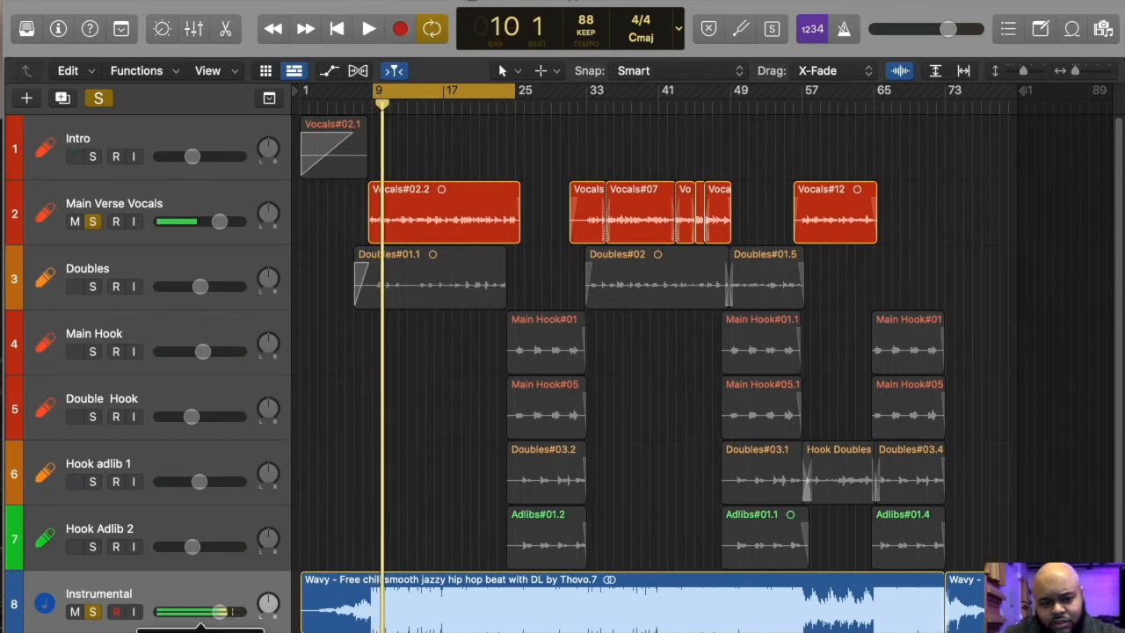
key("space")
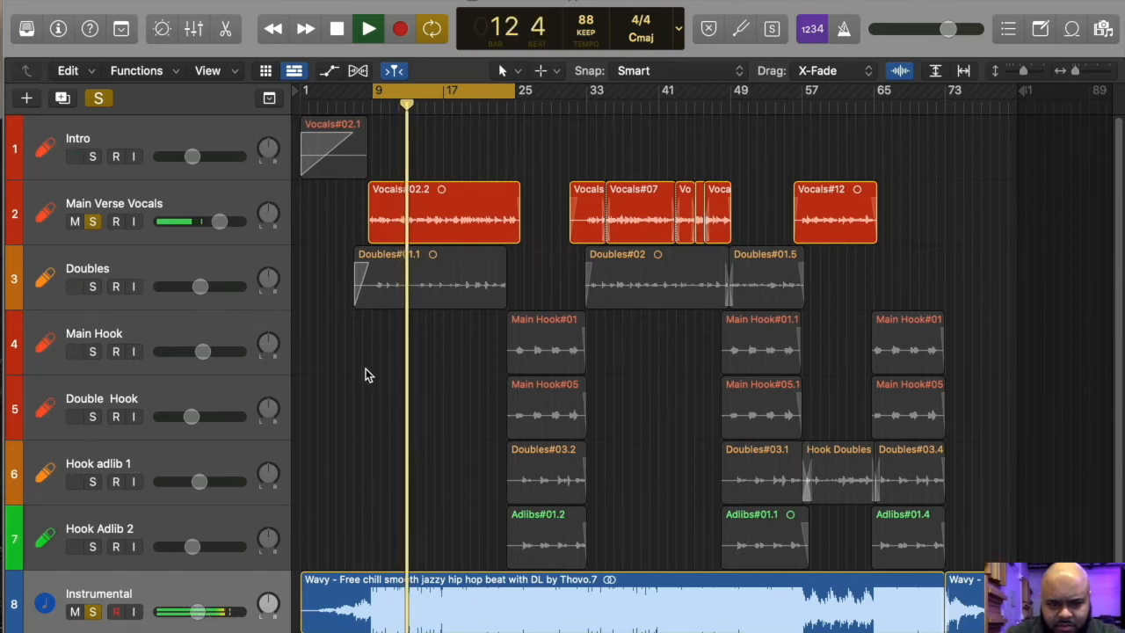
key("space")
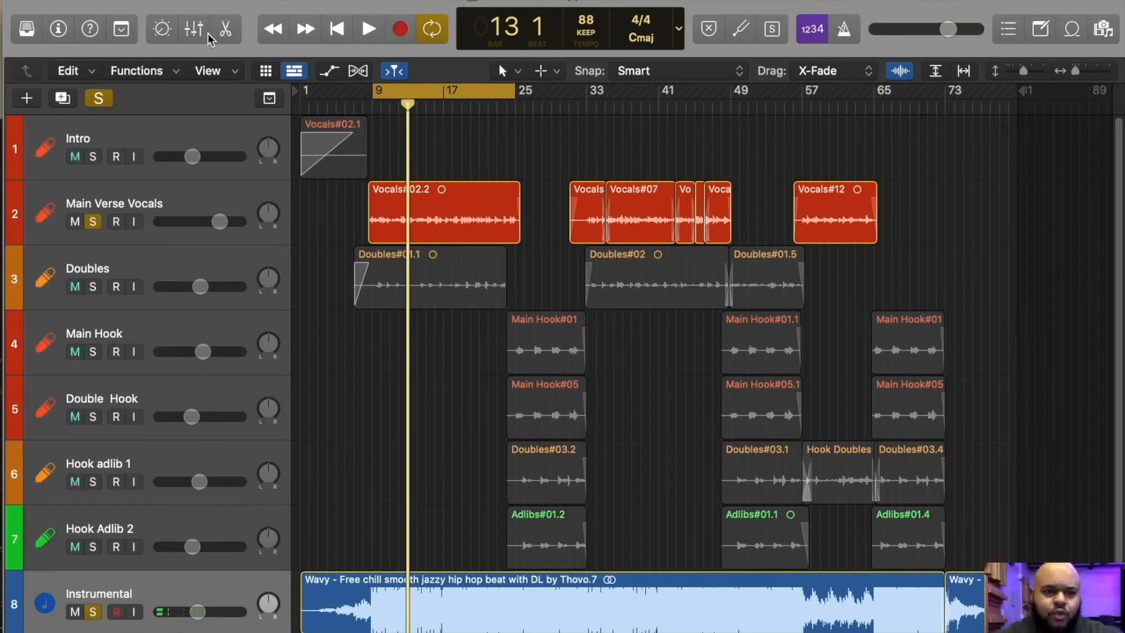
Step: Bring up the mixer and examine the Bus 1 aux channel's effects chain and the neighbouring input formats
left_click(193, 29)
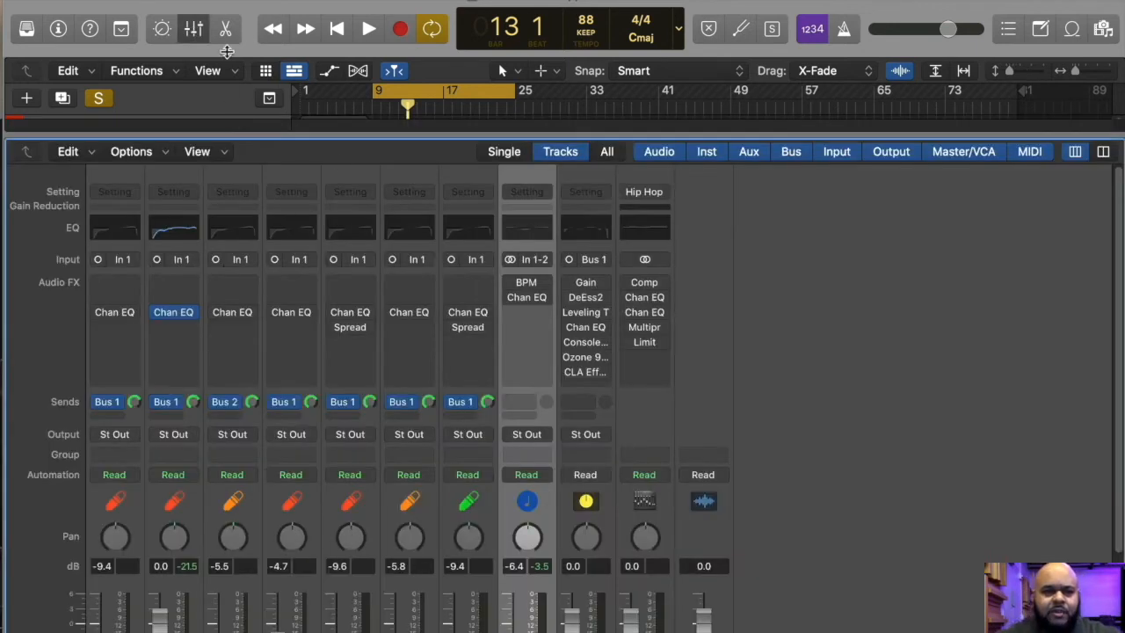
left_click(189, 36)
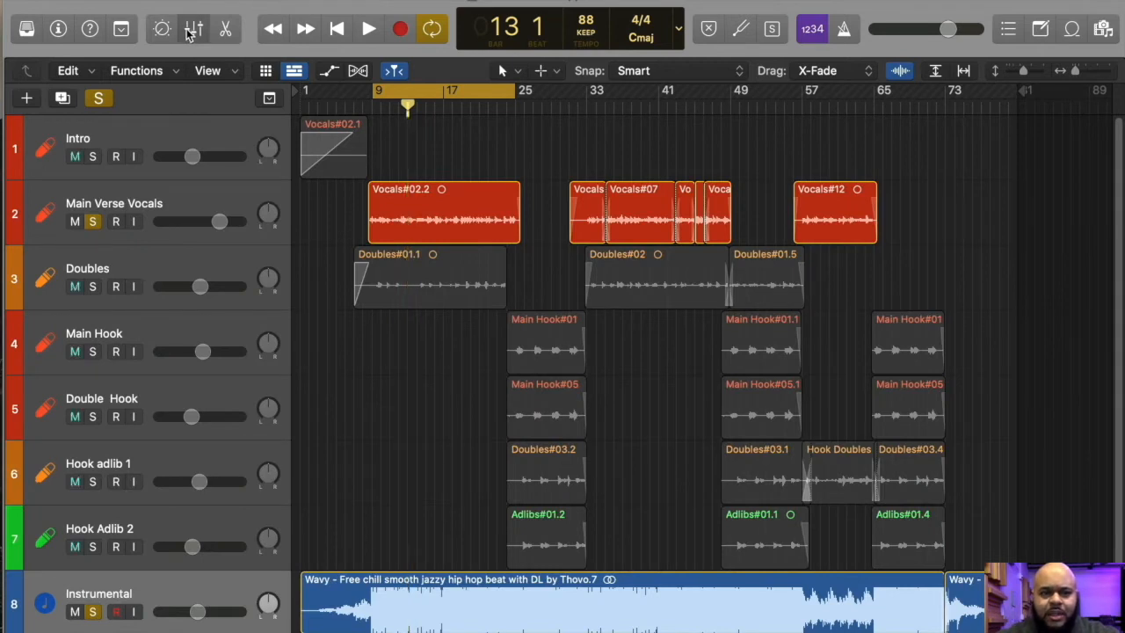
left_click(193, 31)
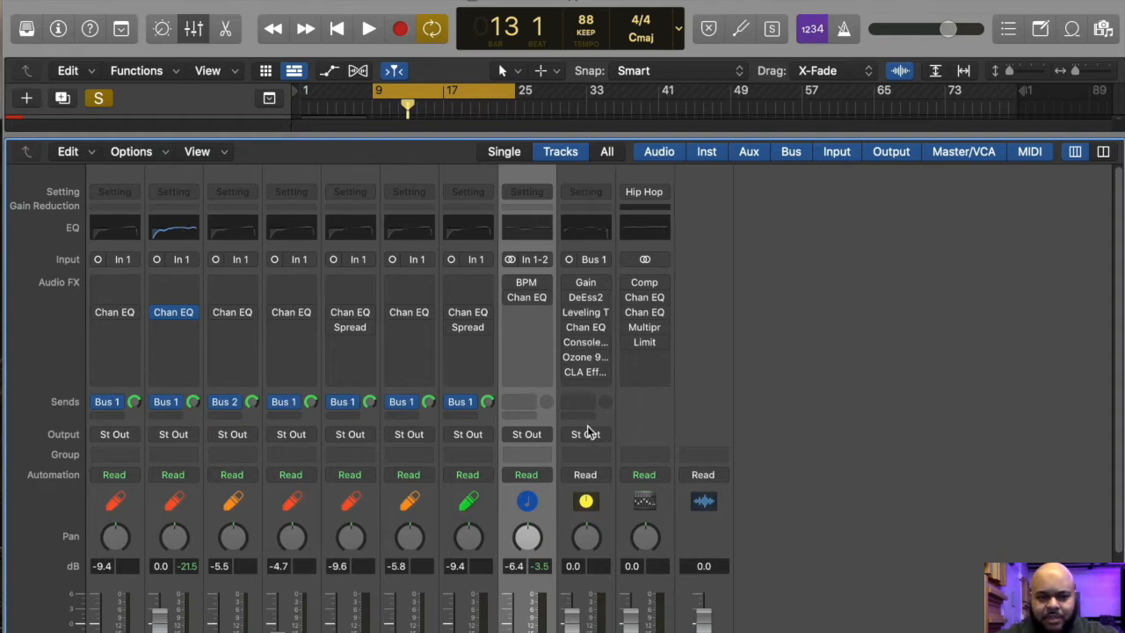
mouse_move(587, 378)
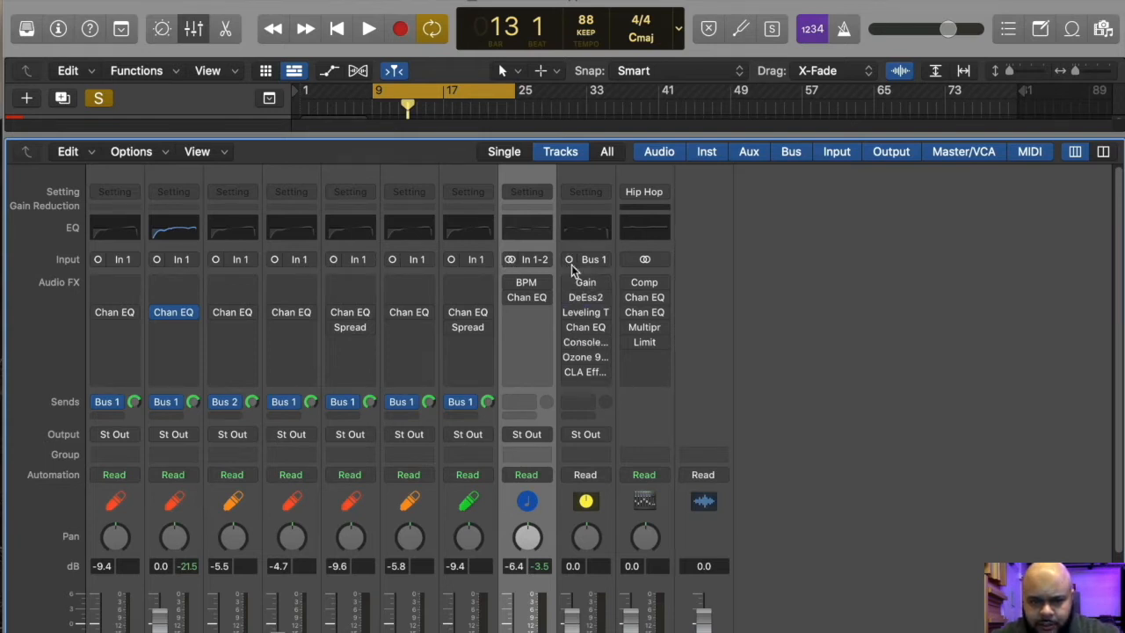
left_click(510, 262)
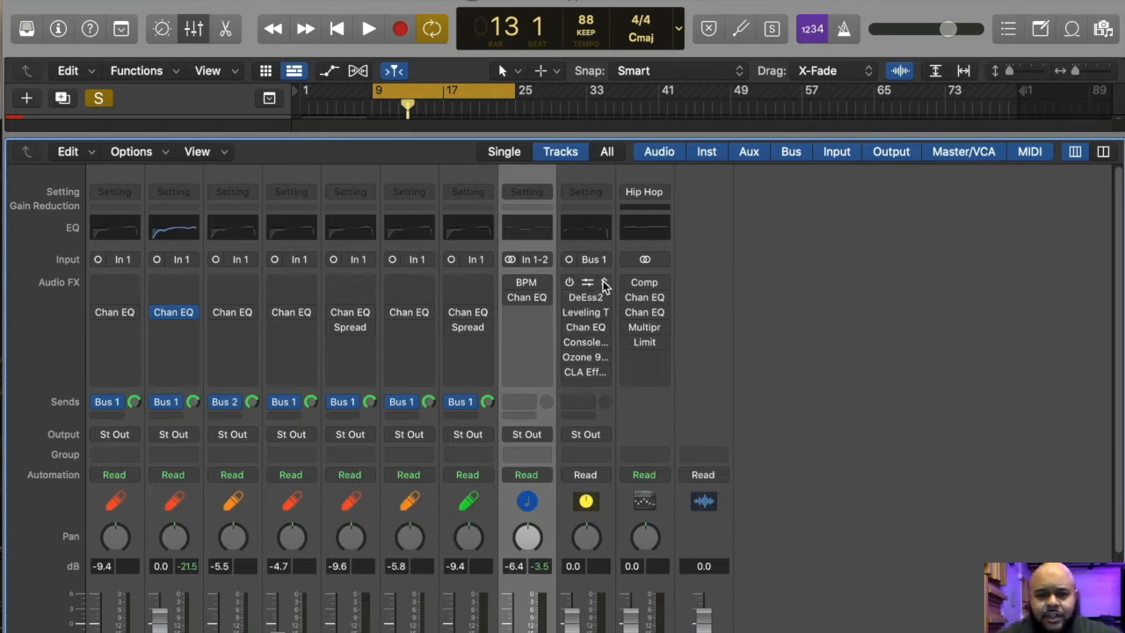
Step: Browse the plug-in choices for the Bus 1 aux's DeEsser 2 slot, checking the Dynamics category and DeEsser 2's channel formats
left_click(603, 296)
mouse_move(668, 472)
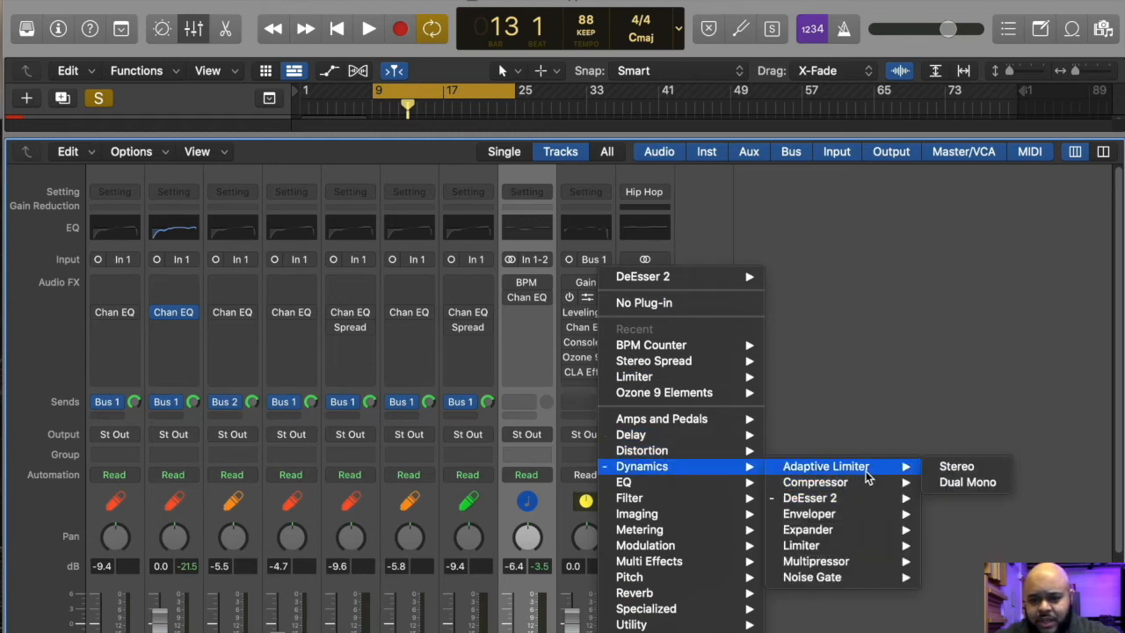
left_click(802, 369)
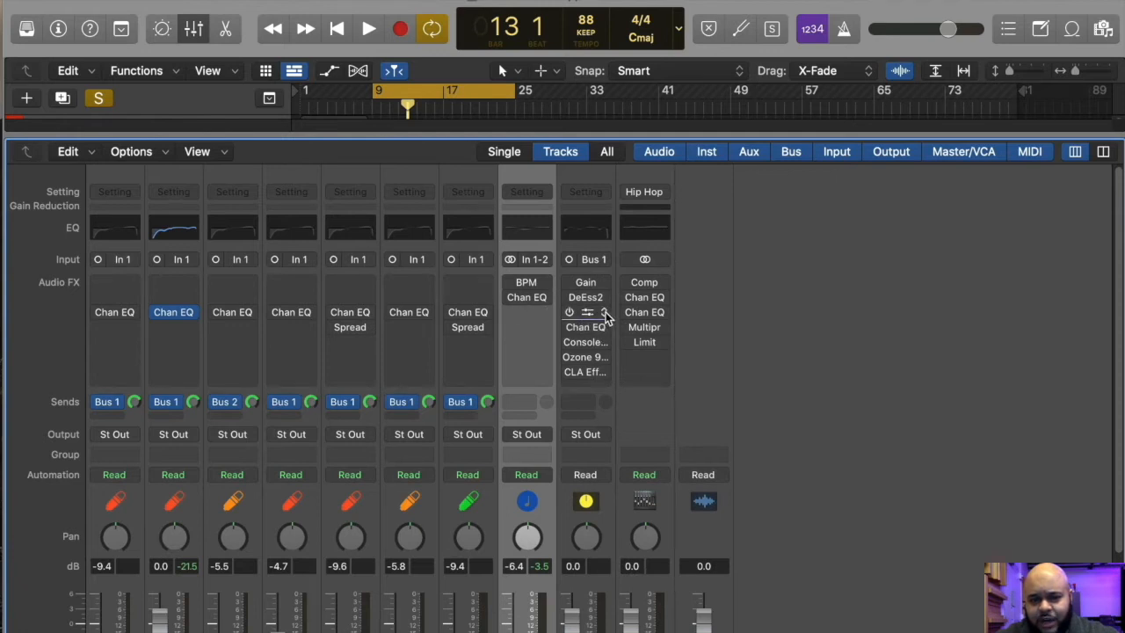
left_click(609, 298)
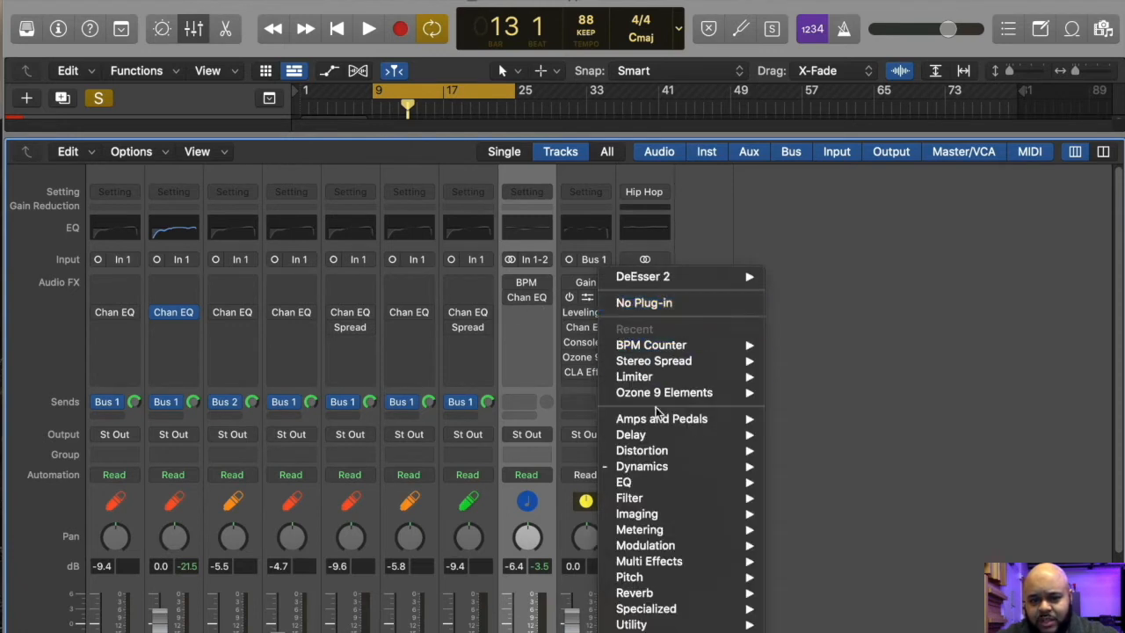
mouse_move(665, 423)
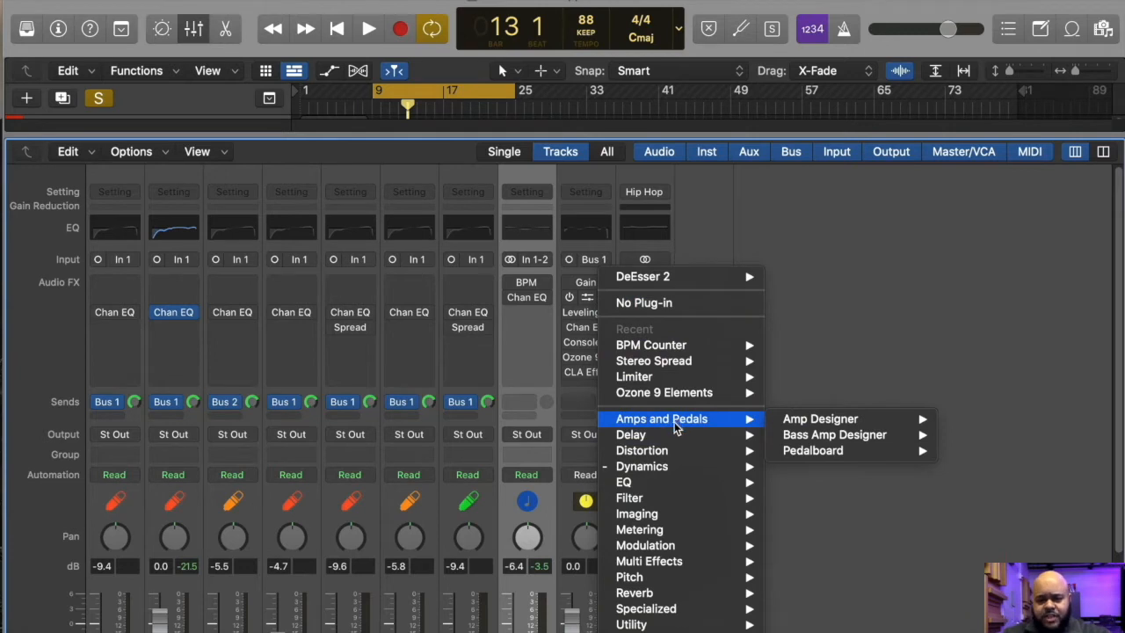
mouse_move(678, 442)
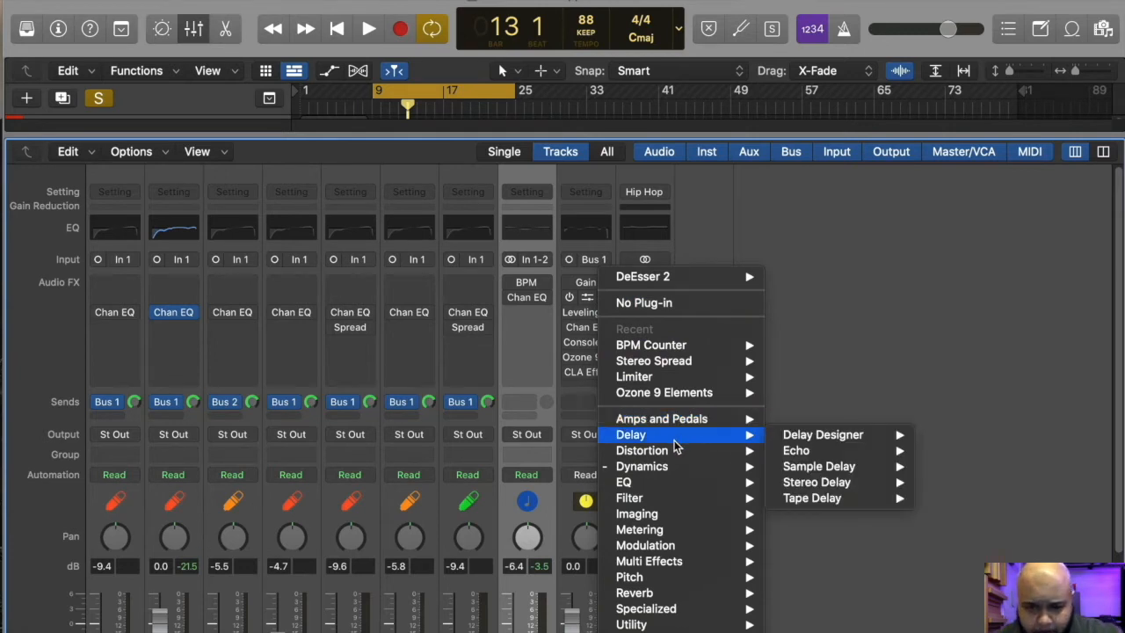
mouse_move(661, 471)
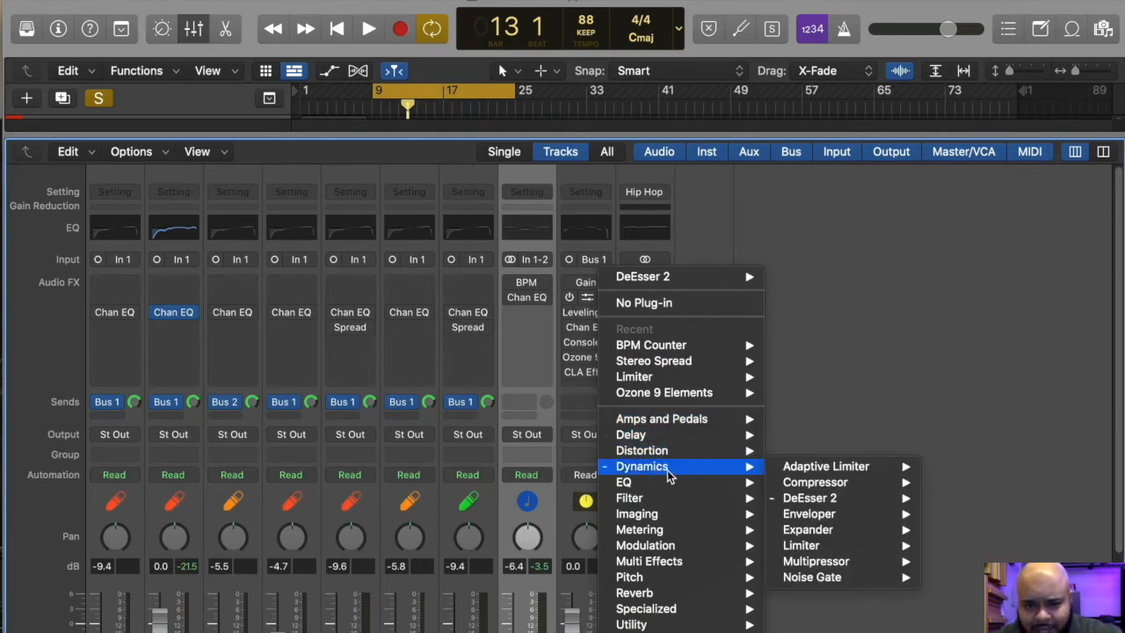
mouse_move(811, 501)
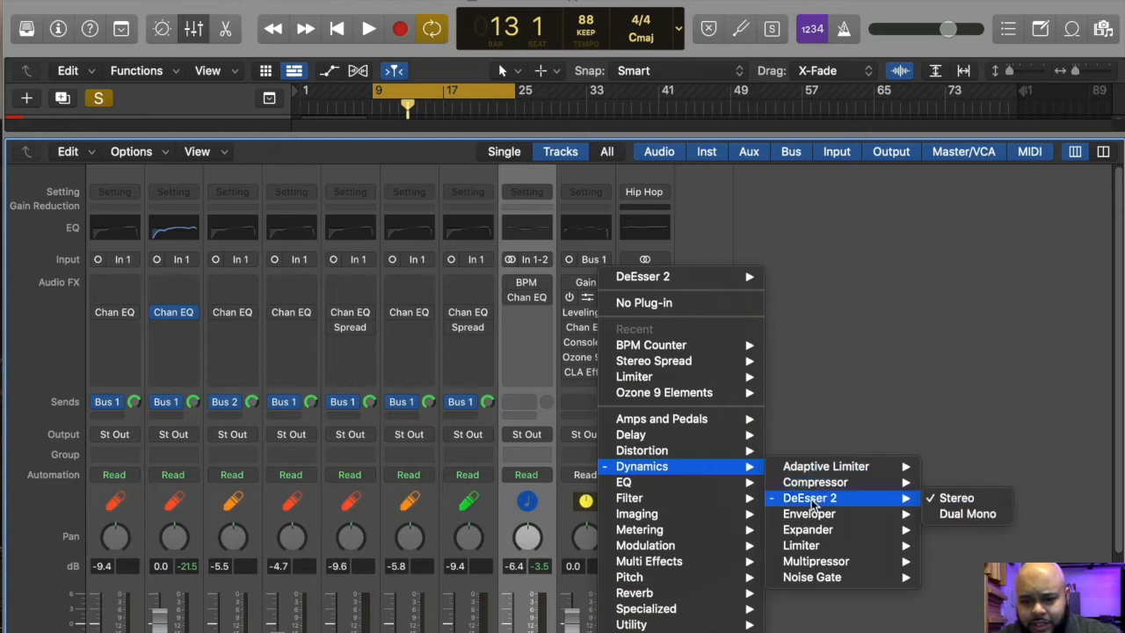
left_click(859, 348)
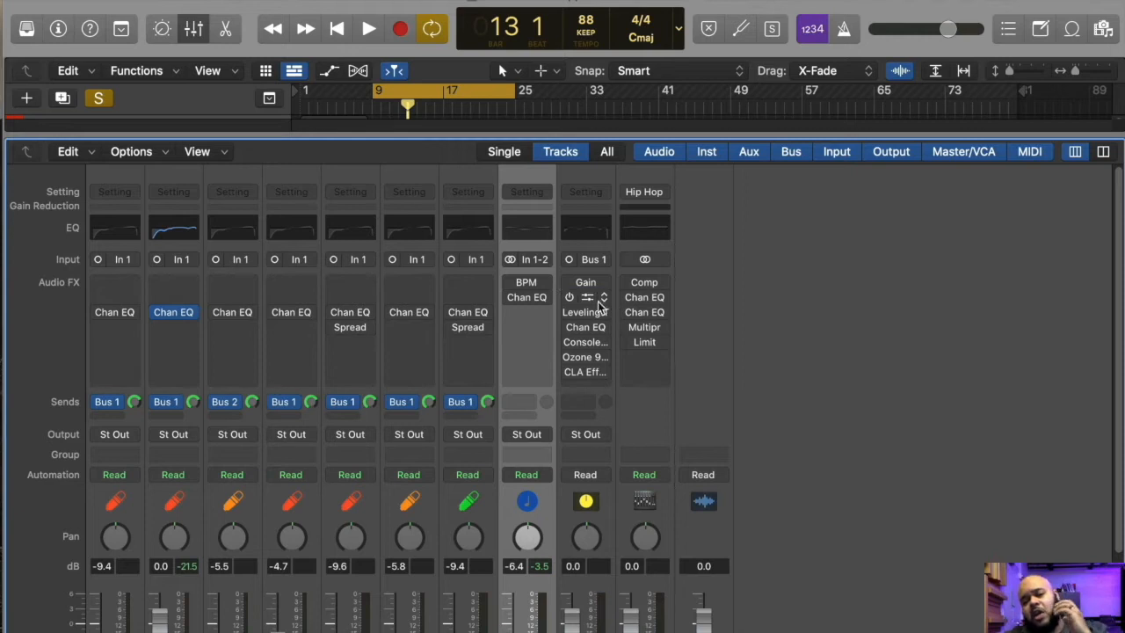
Step: Turn on the Gain plug-in on the Bus 1 aux channel and return to the arrangement
mouse_move(569, 286)
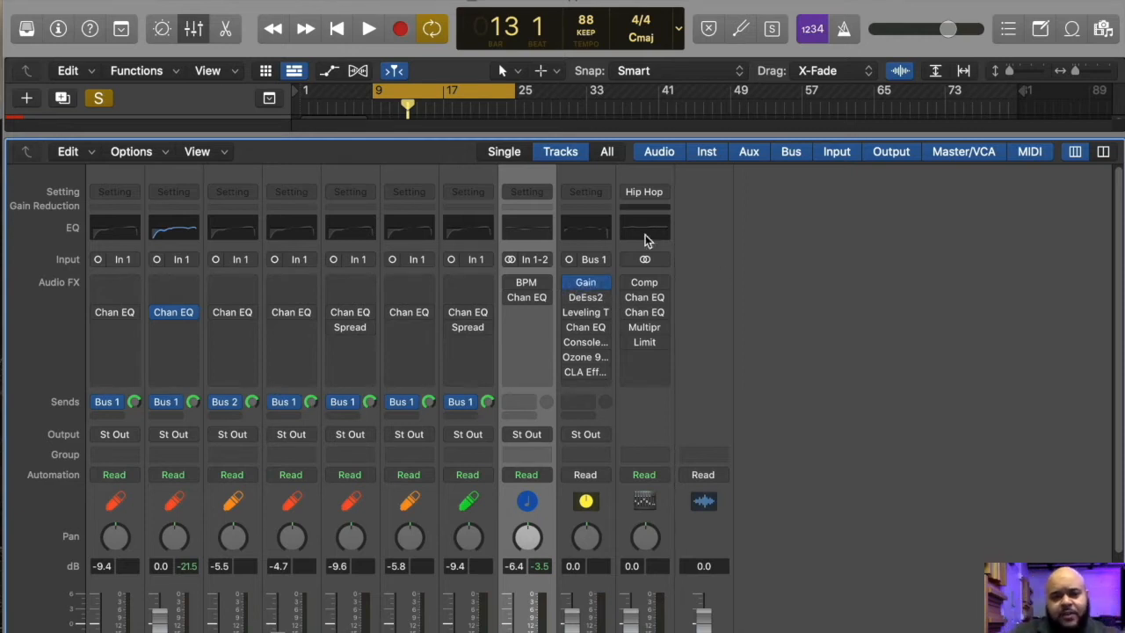
left_click(197, 31)
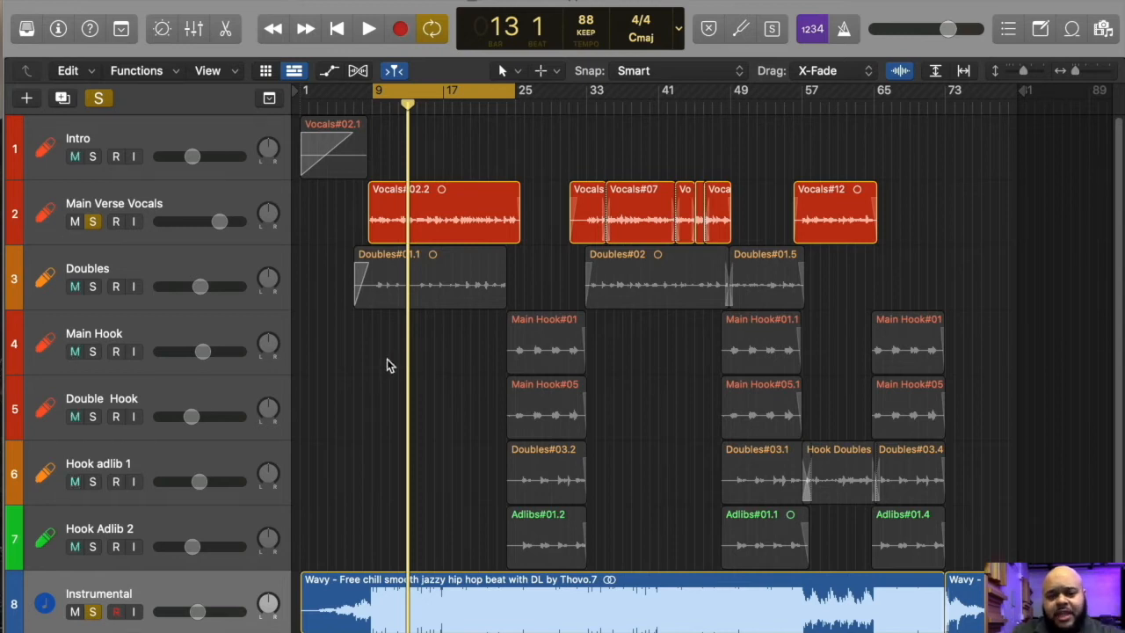
Step: Play the verse from bar 9 and set the Gain plug-in on the Bus 1 aux channel to +6.4 dB
double_click(376, 100)
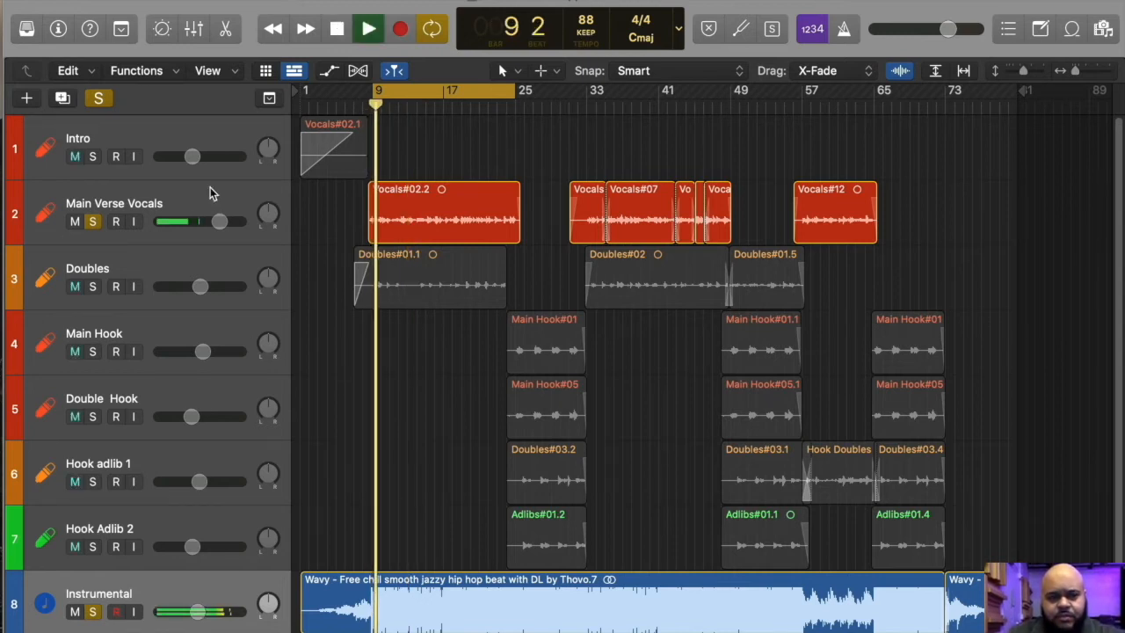
left_click(199, 36)
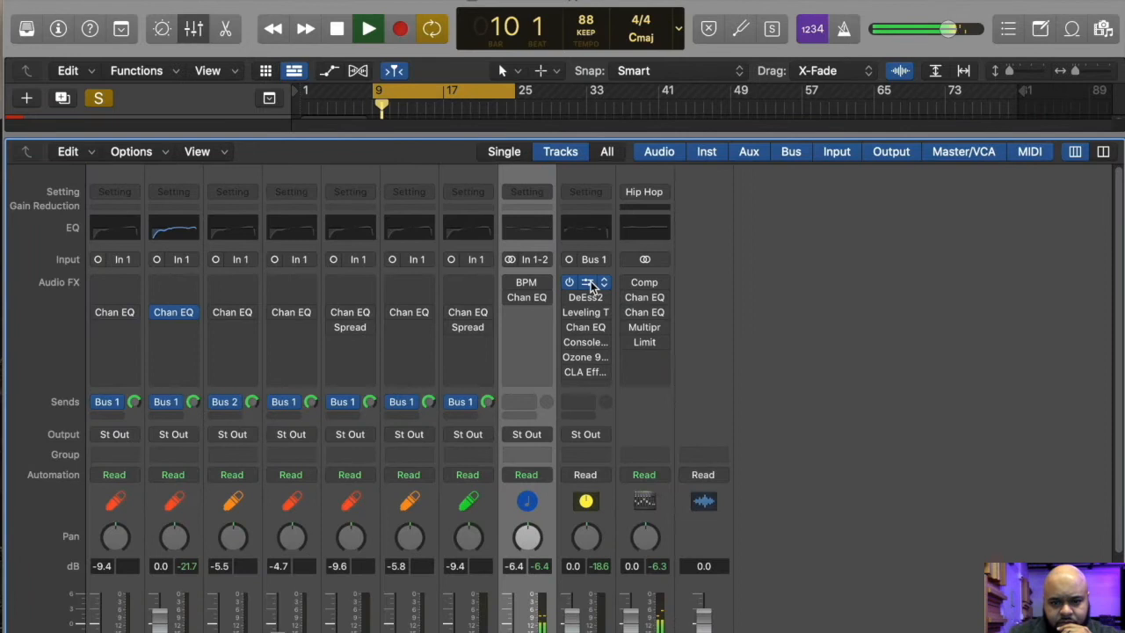
left_click(589, 282)
mouse_move(389, 377)
left_mouse_down()
mouse_move(400, 364)
mouse_move(409, 388)
left_mouse_up()
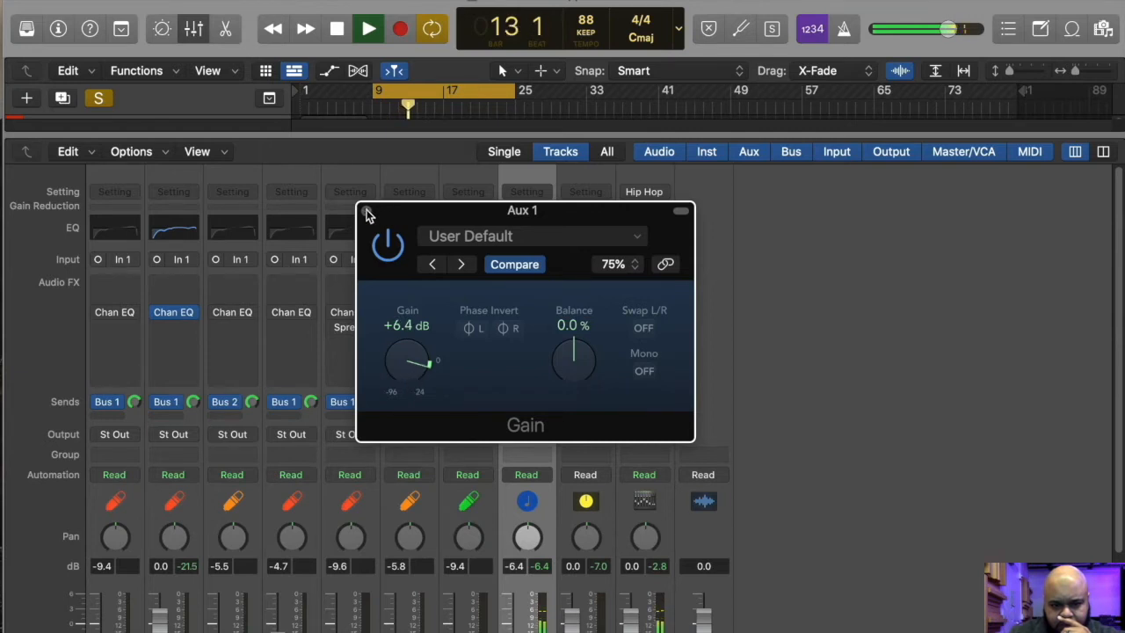
Step: Try out the Gain plug-in's Balance, Mono and Swap L/R settings during playback, returning each to its default
mouse_move(578, 376)
left_mouse_down()
mouse_move(578, 366)
mouse_move(555, 538)
mouse_move(573, 370)
left_mouse_up()
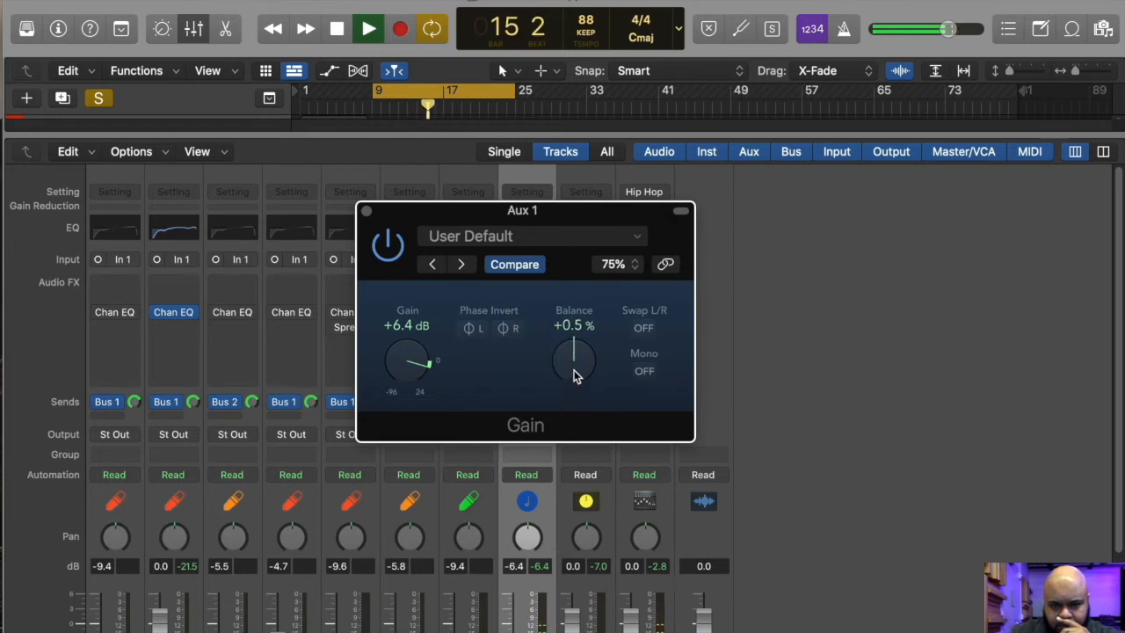
left_click(576, 362, "alt")
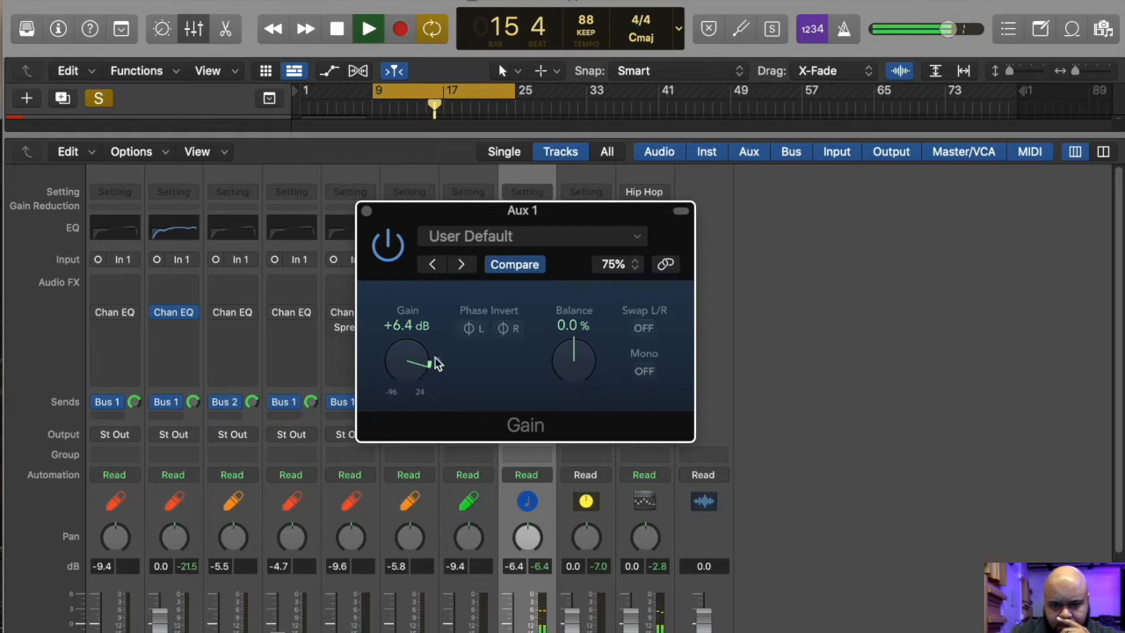
left_click(641, 372)
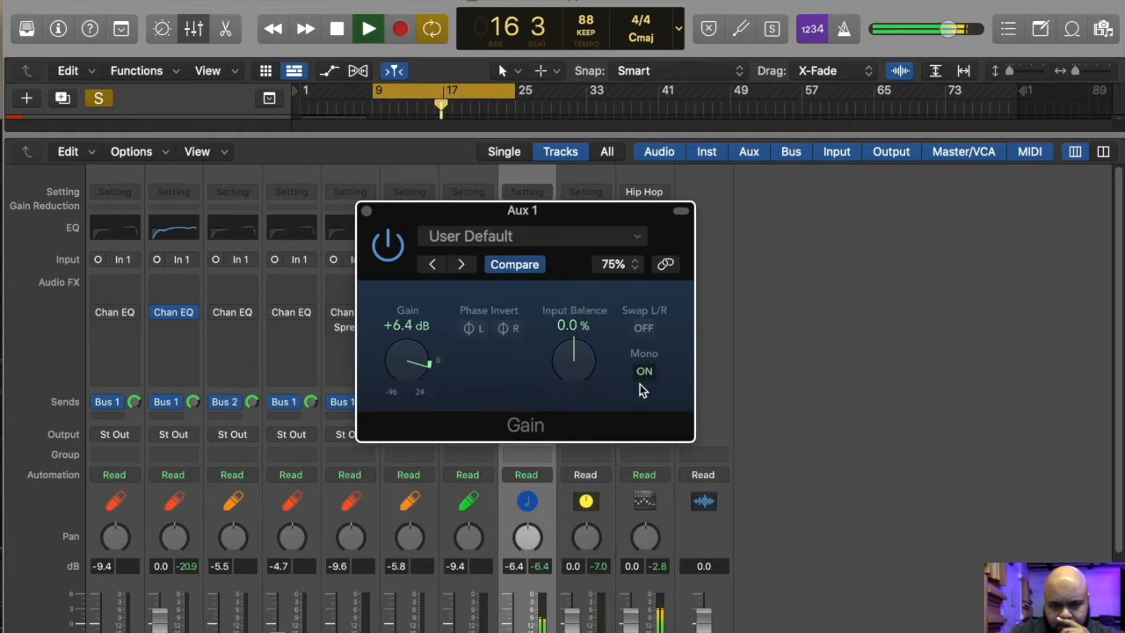
left_click(644, 330)
left_click(646, 370)
left_click(645, 329)
left_click(644, 330)
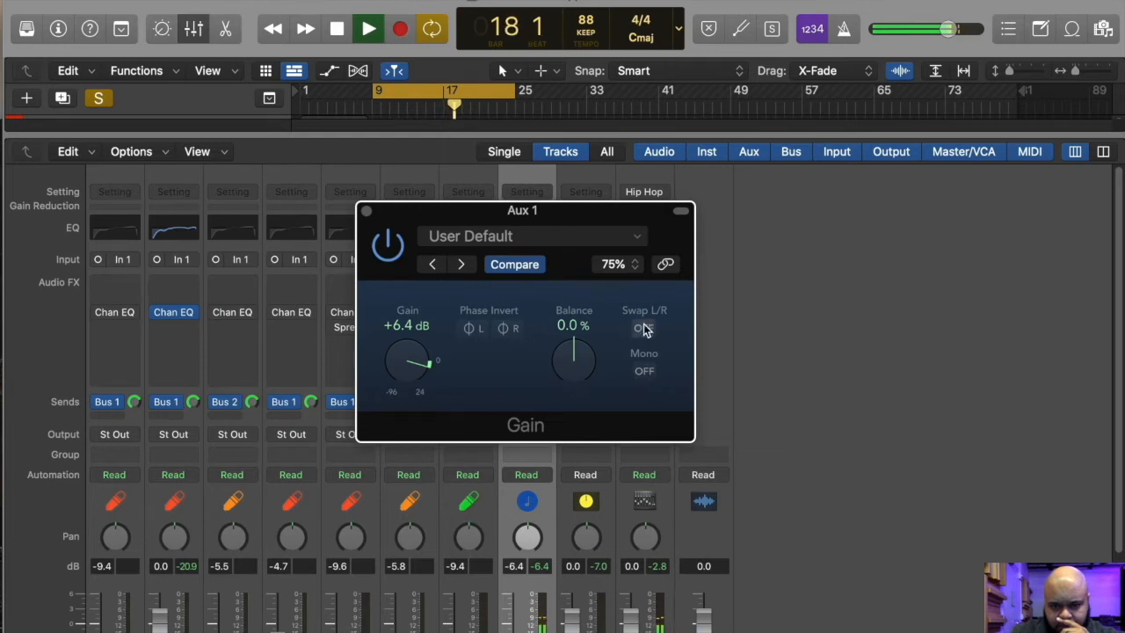
left_click(644, 371)
left_click(644, 329)
left_click_drag(575, 360, 612, 367)
Step: Raise the Bus 1 aux gain to +8.4 dB, compare it with Mono on and off, and close the Gain plug-in
mouse_move(405, 368)
left_mouse_down()
mouse_move(402, 358)
mouse_move(409, 369)
left_mouse_up()
left_click(638, 377)
left_click(638, 376)
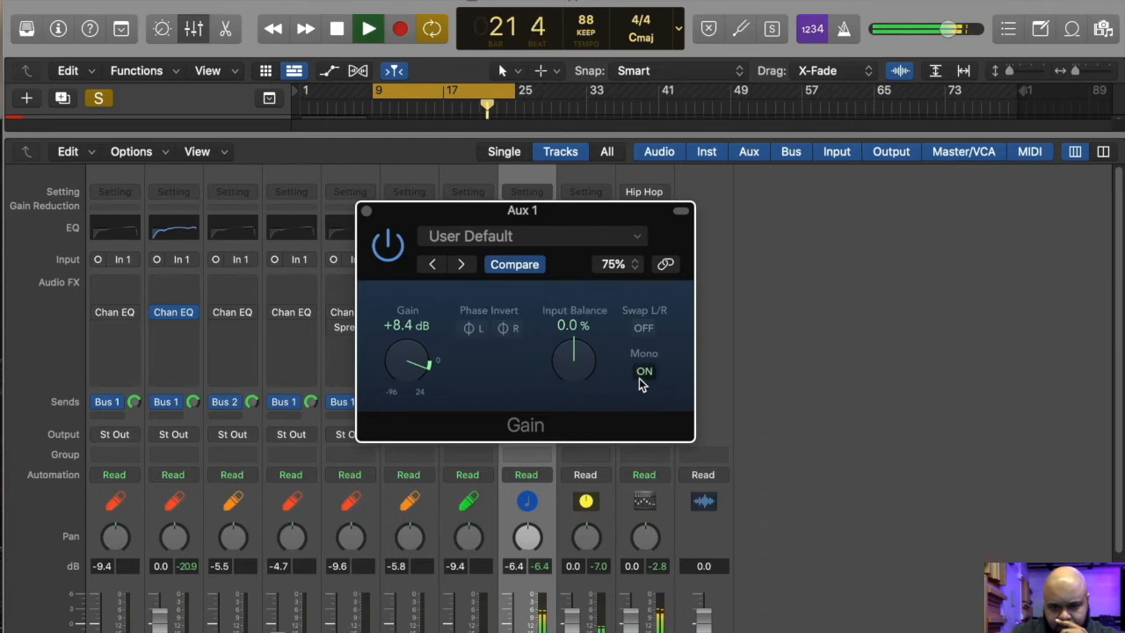
left_click(639, 376)
left_click(367, 211)
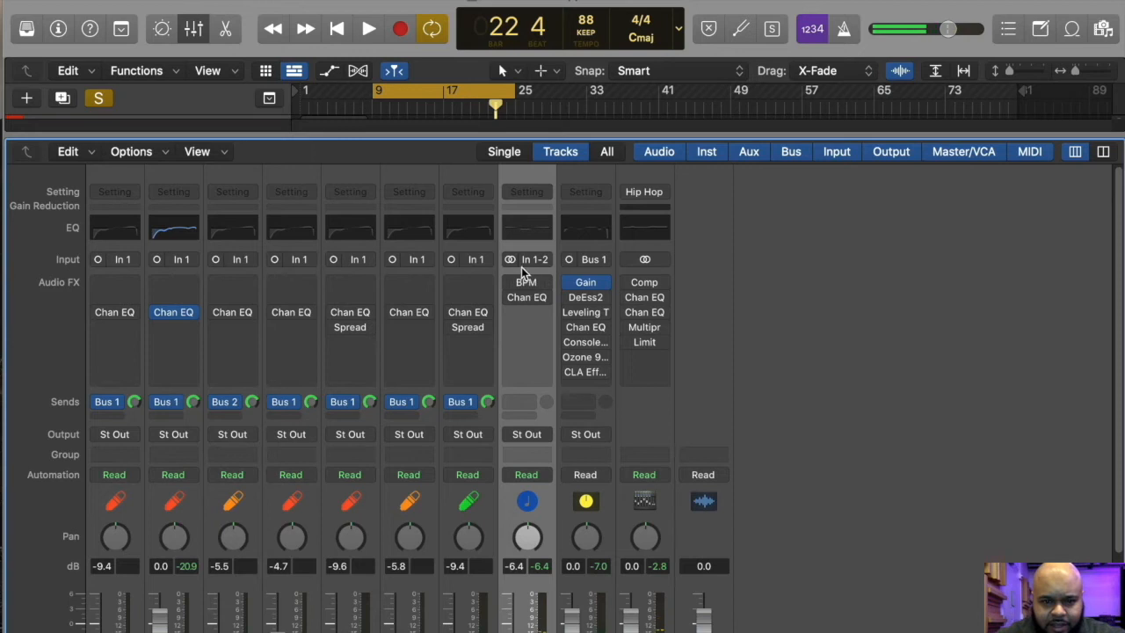
Step: Reset the Bus 1 aux's Gain plug-in, set it to +9.5 dB, and check the level by playing the verse
mouse_move(597, 301)
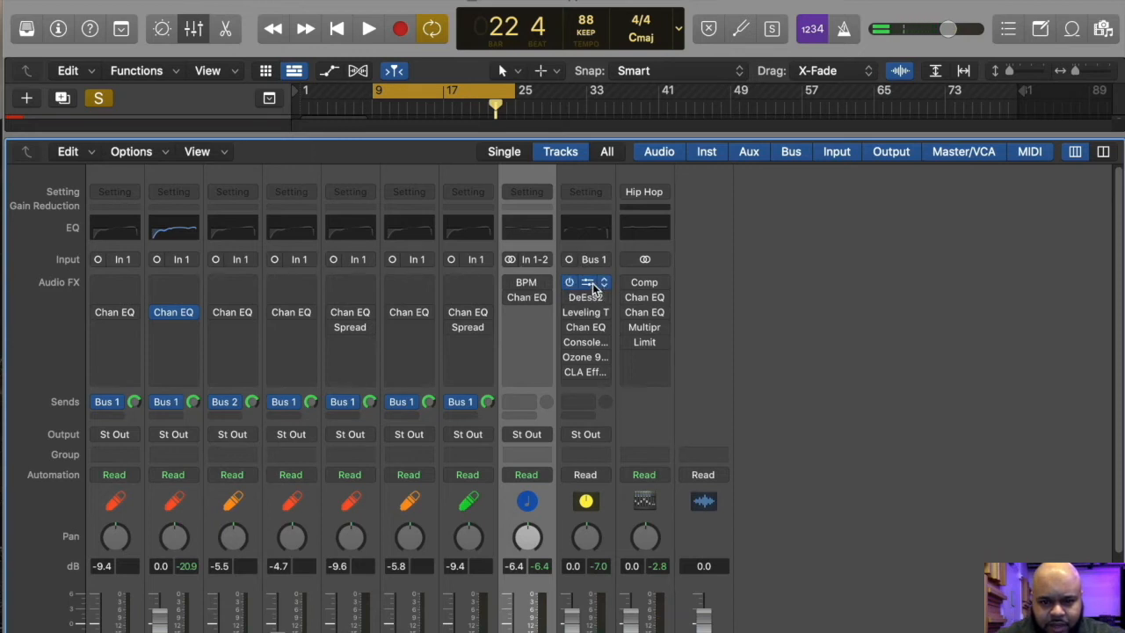
left_click(585, 283)
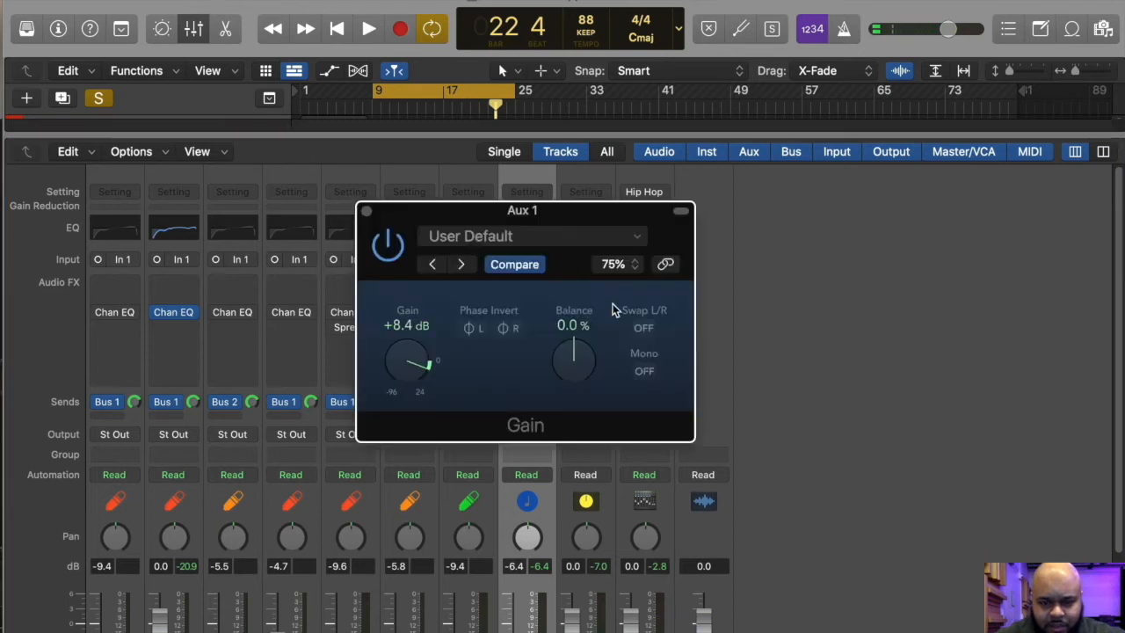
left_click(414, 364, "alt")
left_click_drag(414, 363, 424, 361)
key("space")
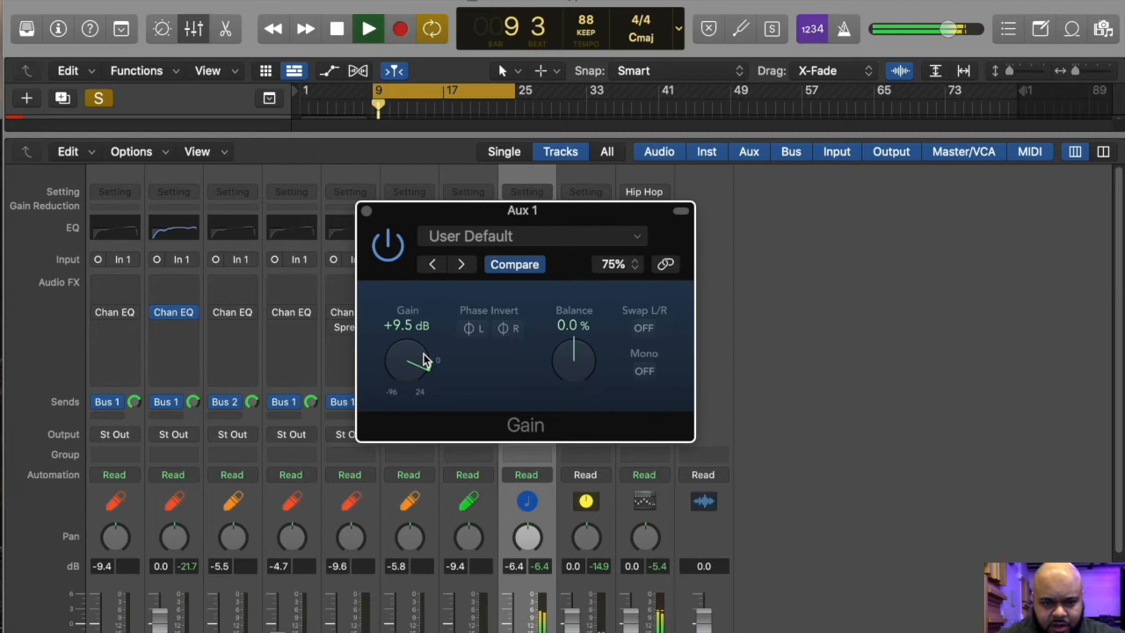
left_click(367, 211)
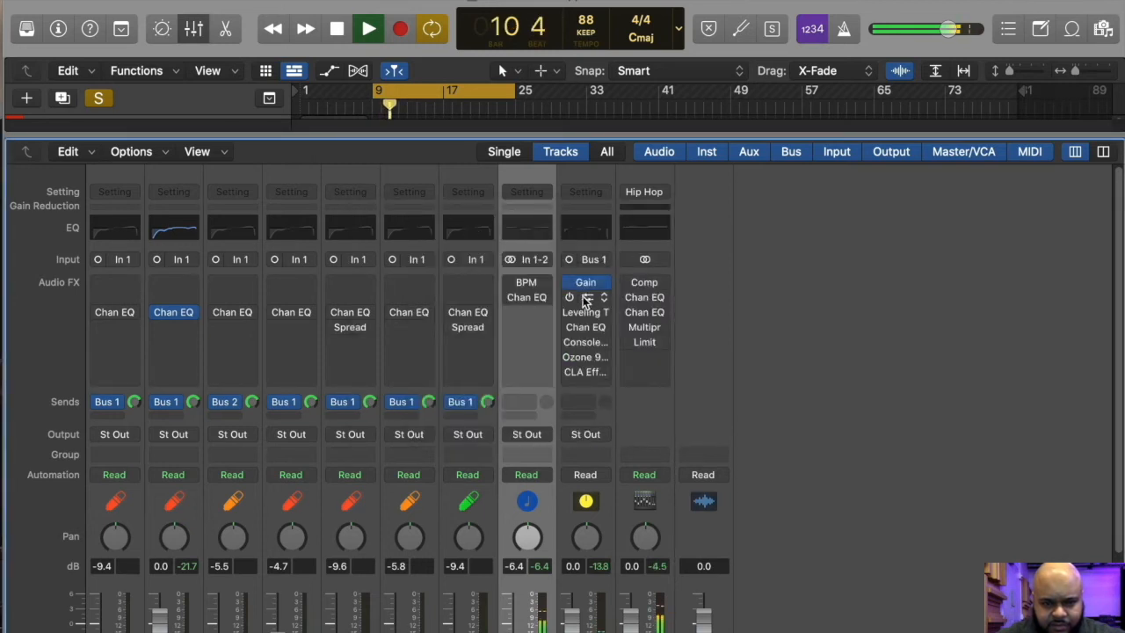
key("space")
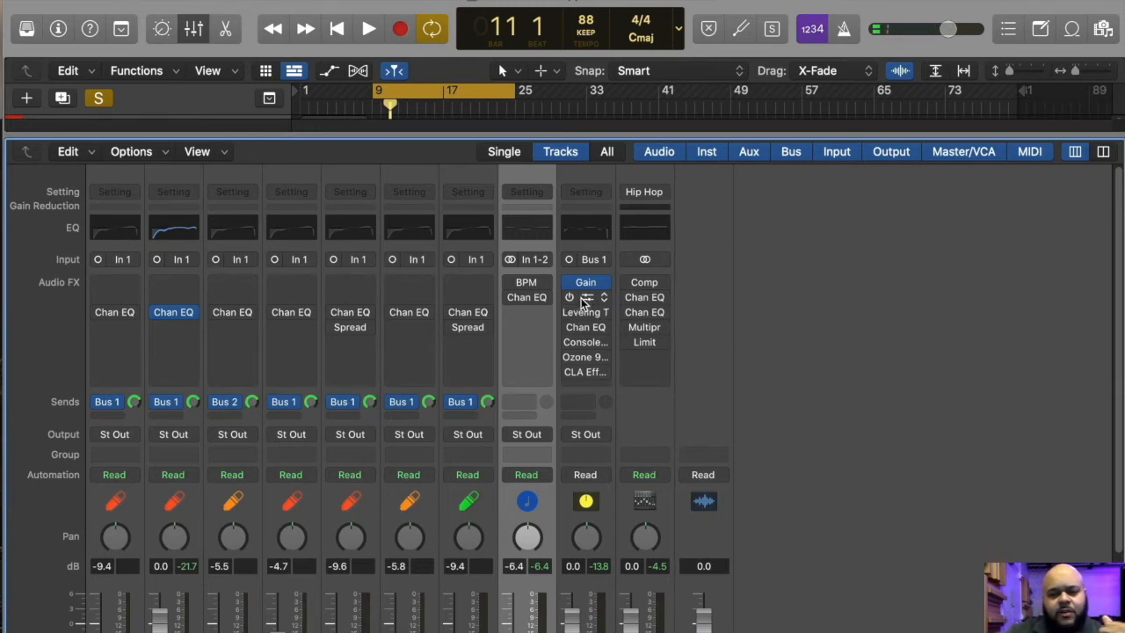
Step: Turn on DeEsser 2 on the Bus 1 aux channel and audition it while the verse plays
left_click(580, 300)
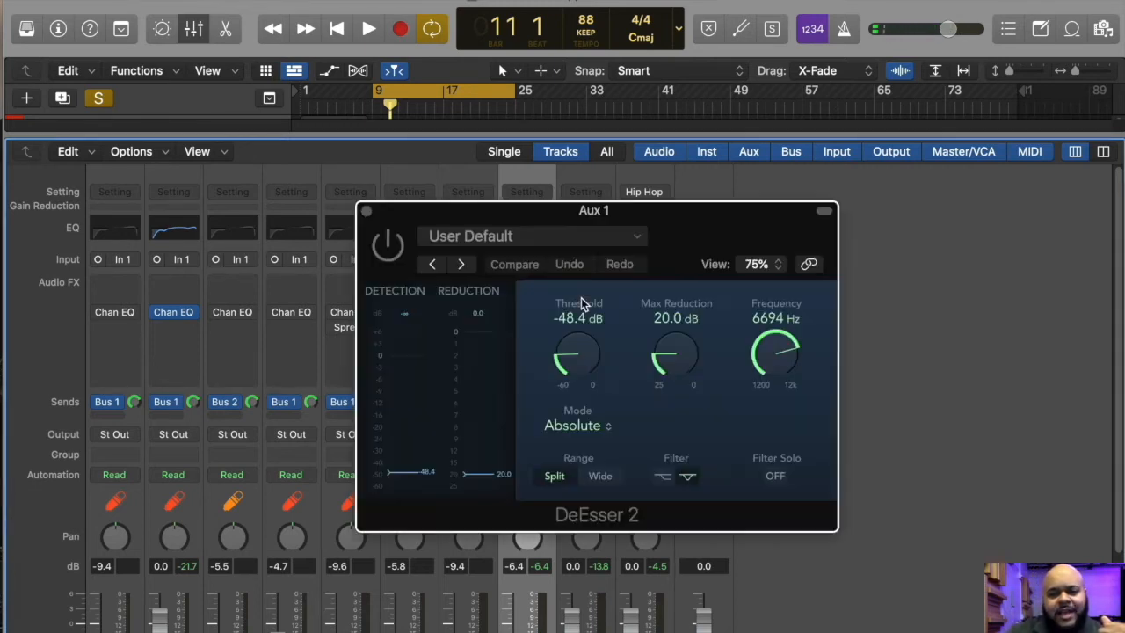
left_click(366, 211)
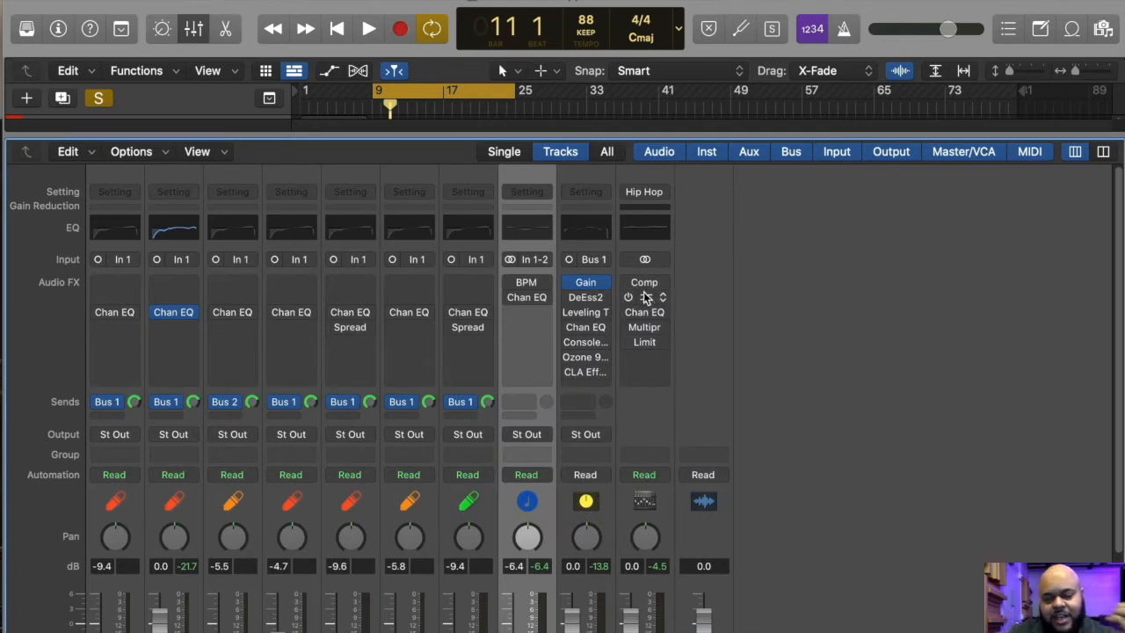
key("space")
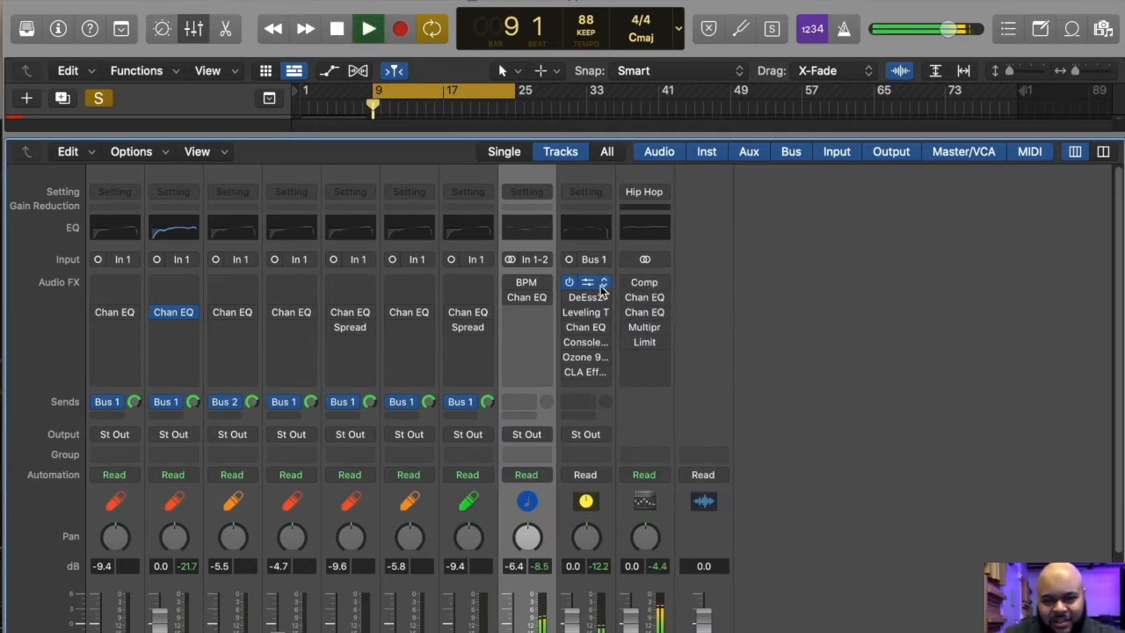
left_click(585, 298)
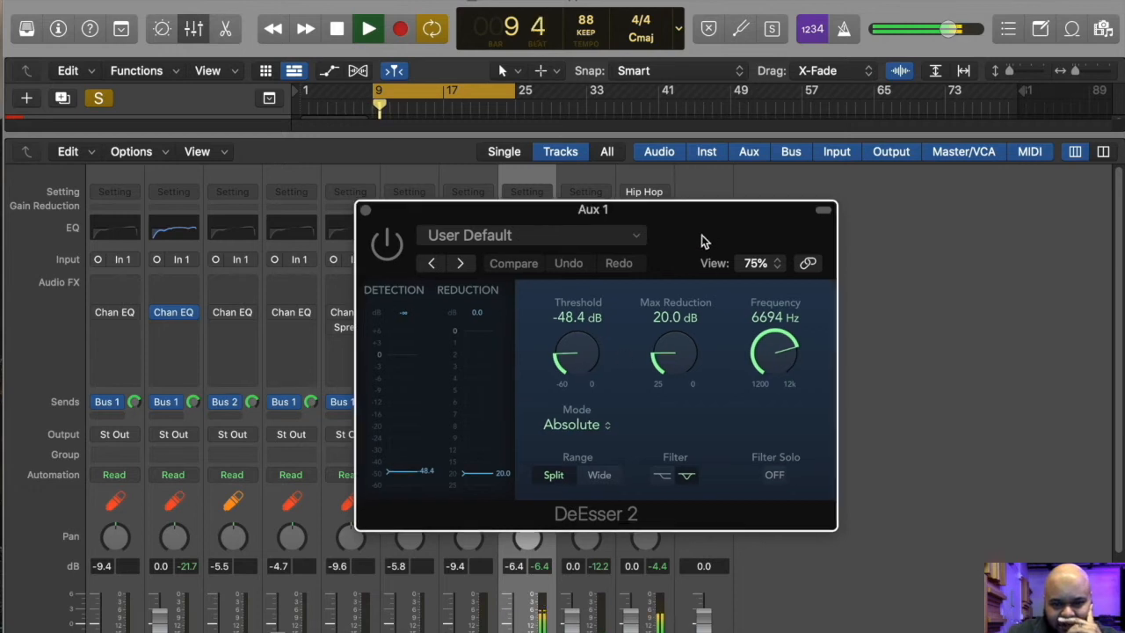
left_click_drag(703, 241, 573, 212)
left_click(260, 214)
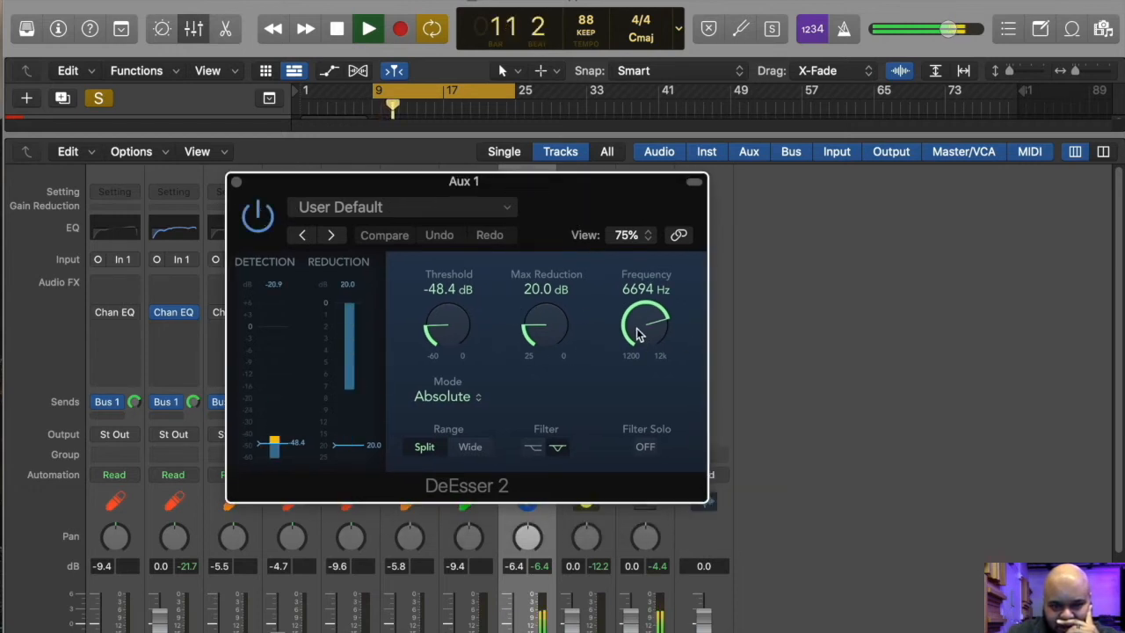
left_click_drag(575, 213, 730, 211)
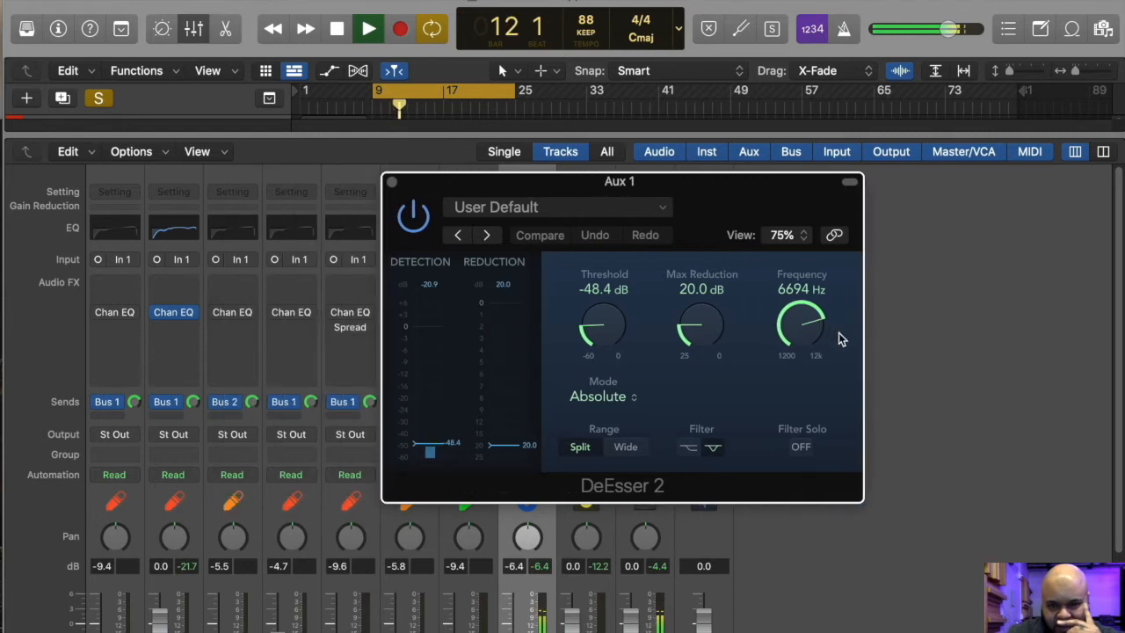
key("space")
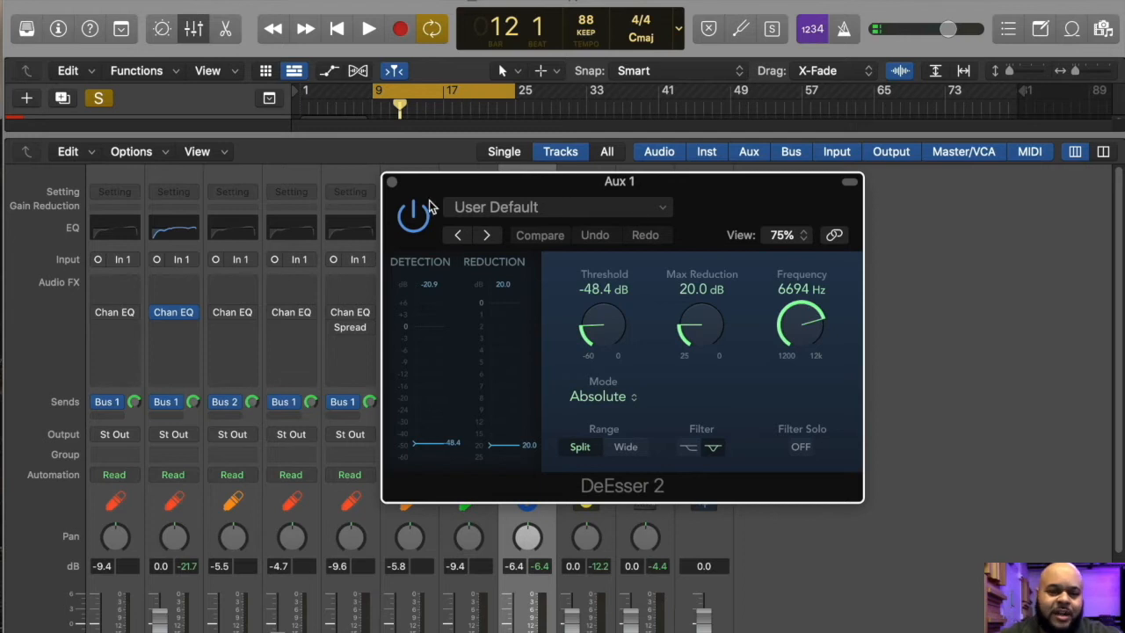
left_click(392, 182)
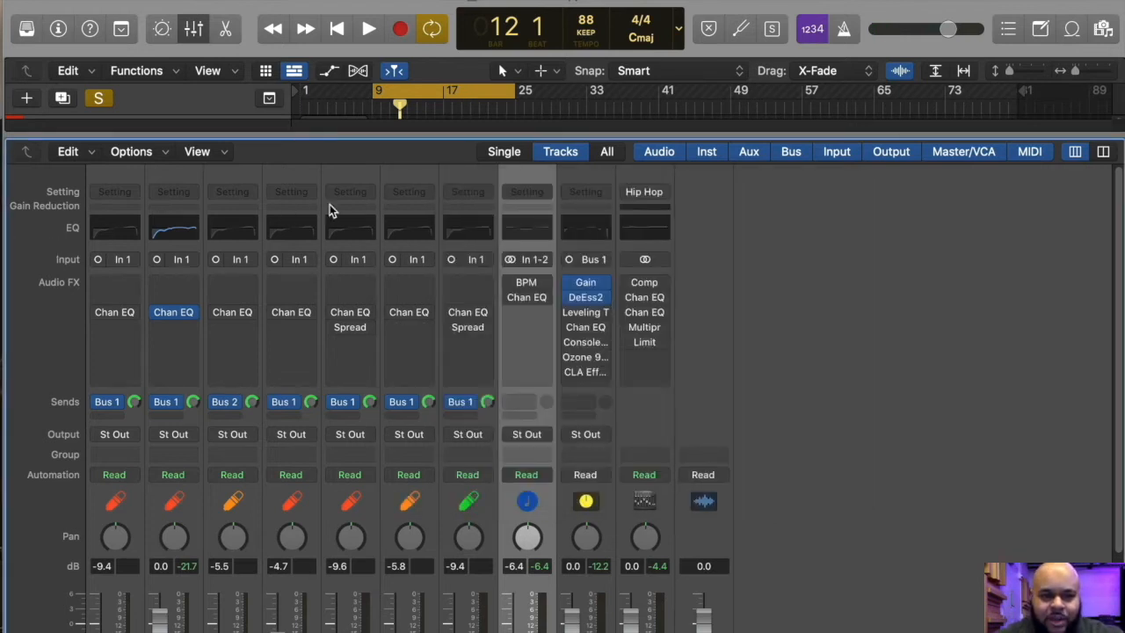
Step: Move the high-frequency cut band in the Main Verse Vocals Channel EQ to 6950 Hz while the verse plays
left_click(180, 225)
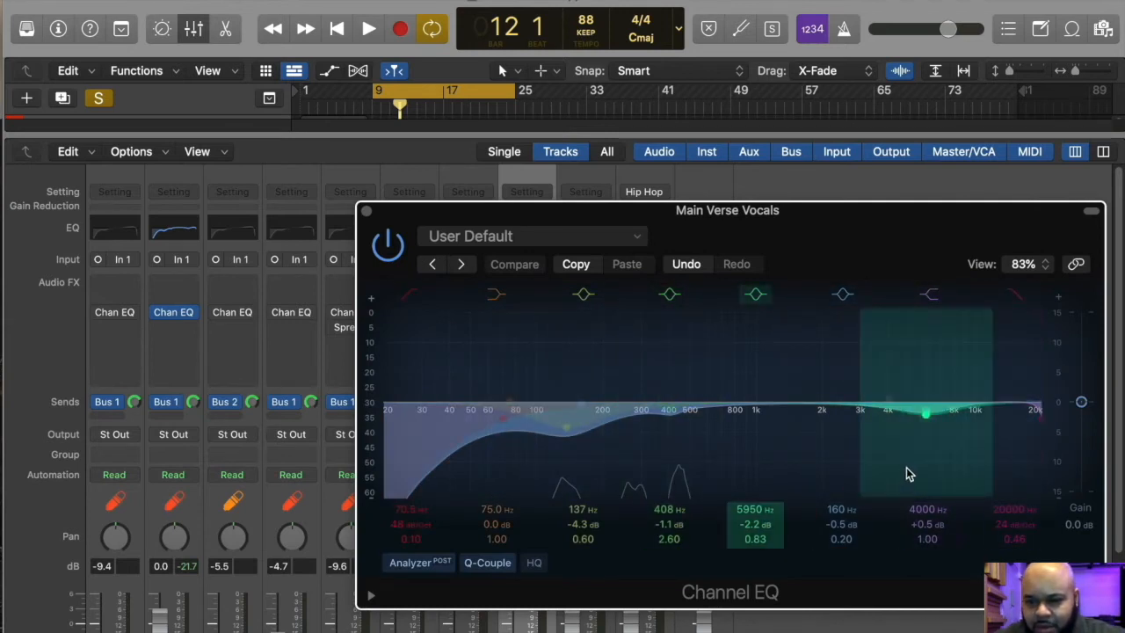
key("space")
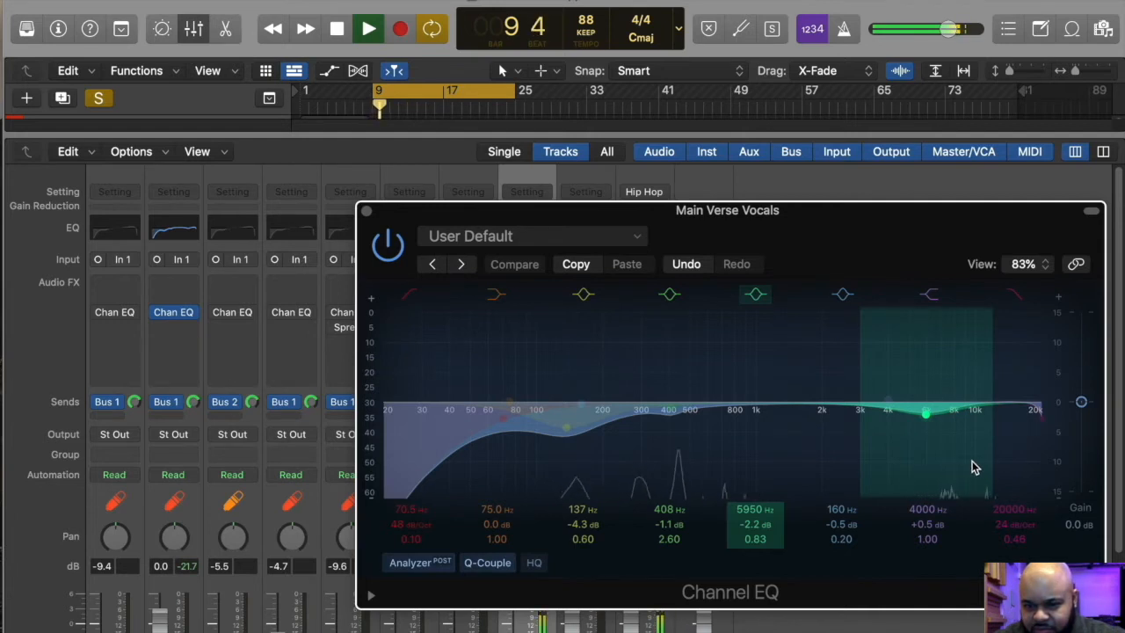
left_click_drag(930, 423, 944, 423)
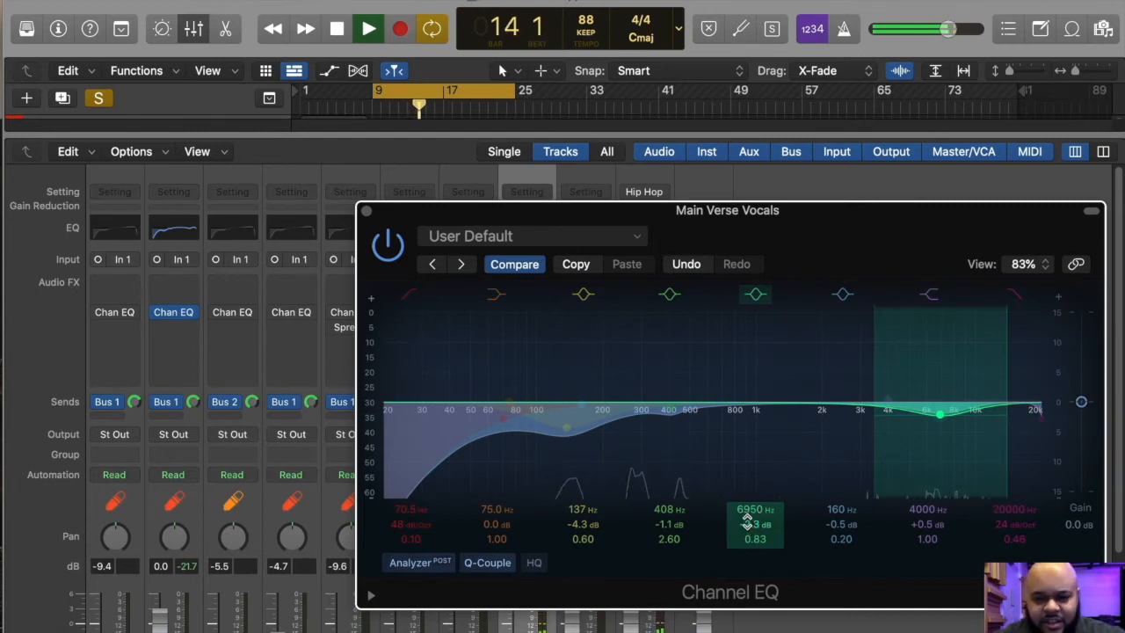
key("space")
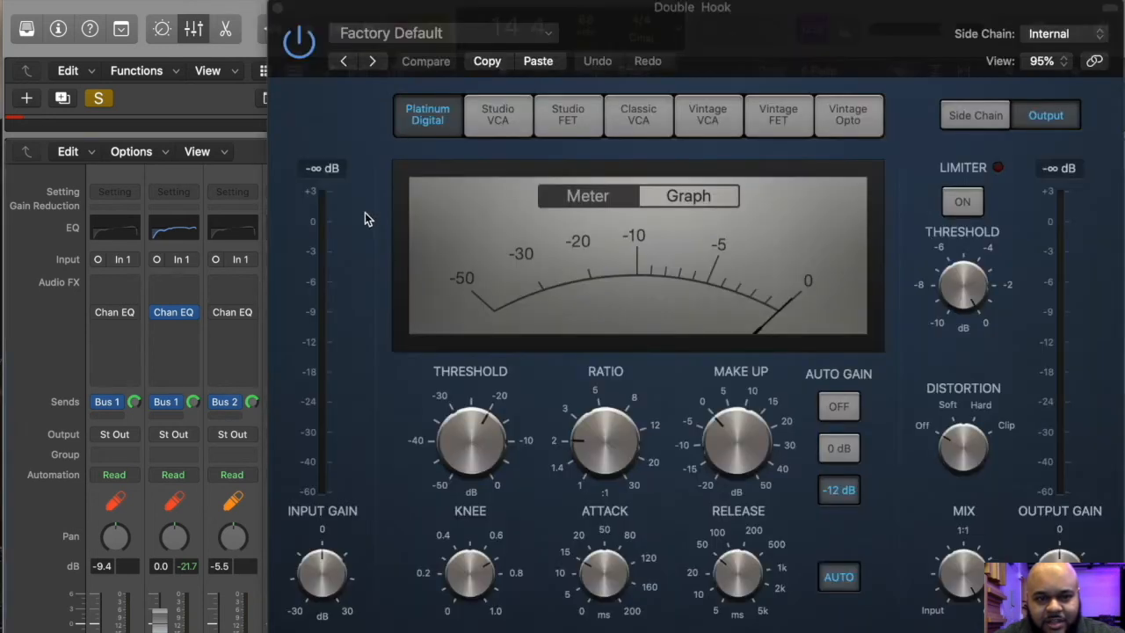
left_click(279, 11)
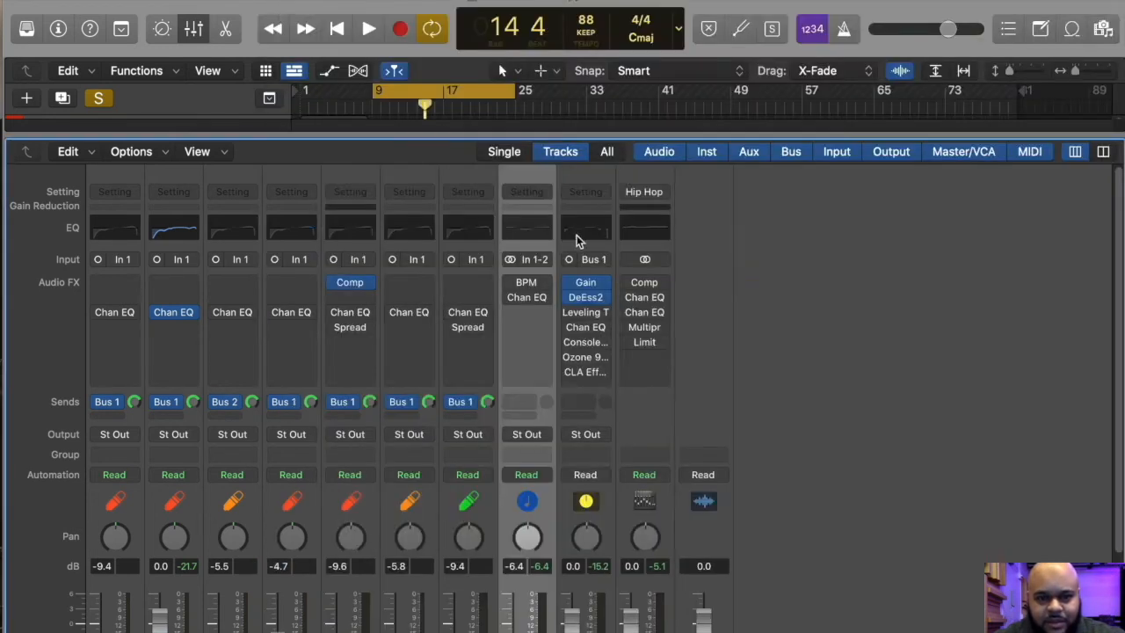
Step: Set the frequency of DeEsser 2 on the Bus 1 aux channel to about 6945 Hz
left_click(587, 304)
double_click(797, 288)
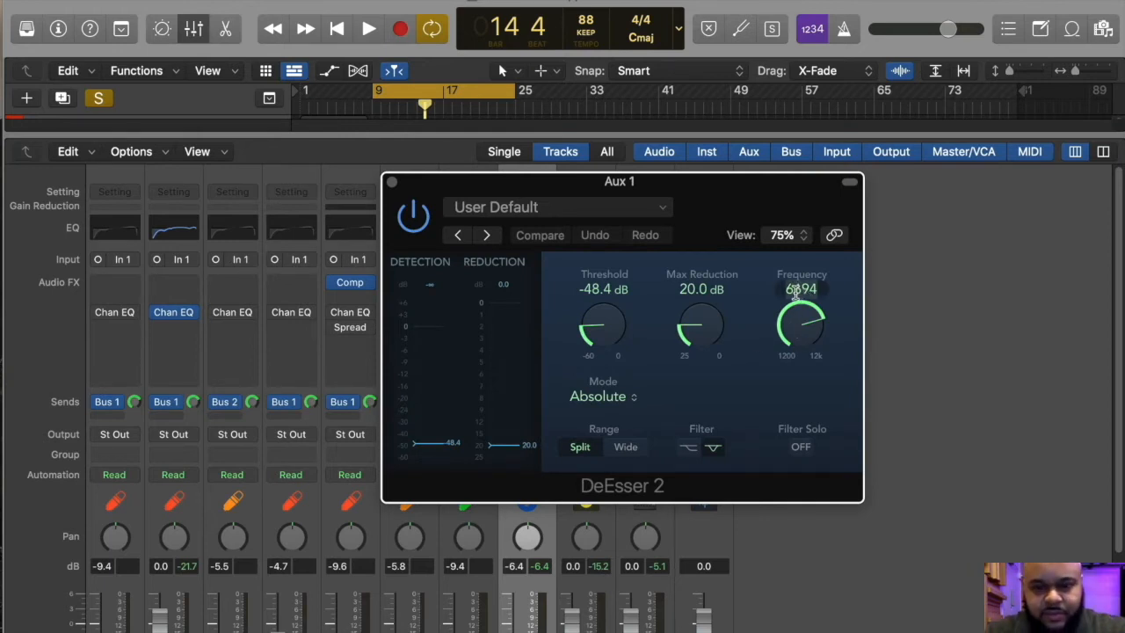
type("66")
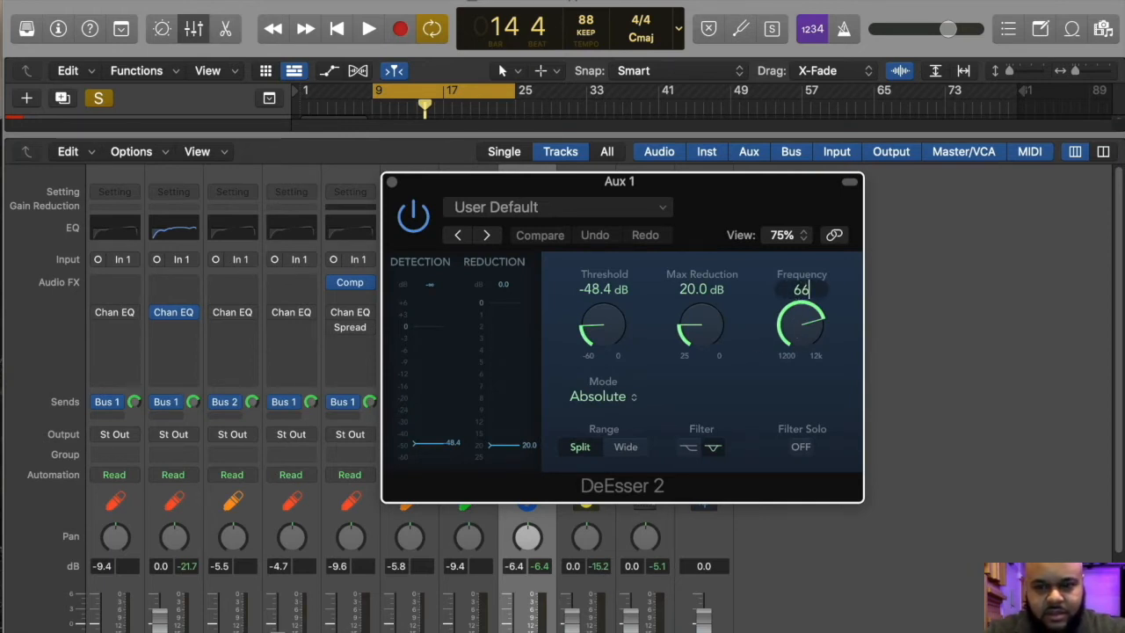
key("BackSpace")
key("BackSpace")
type("90")
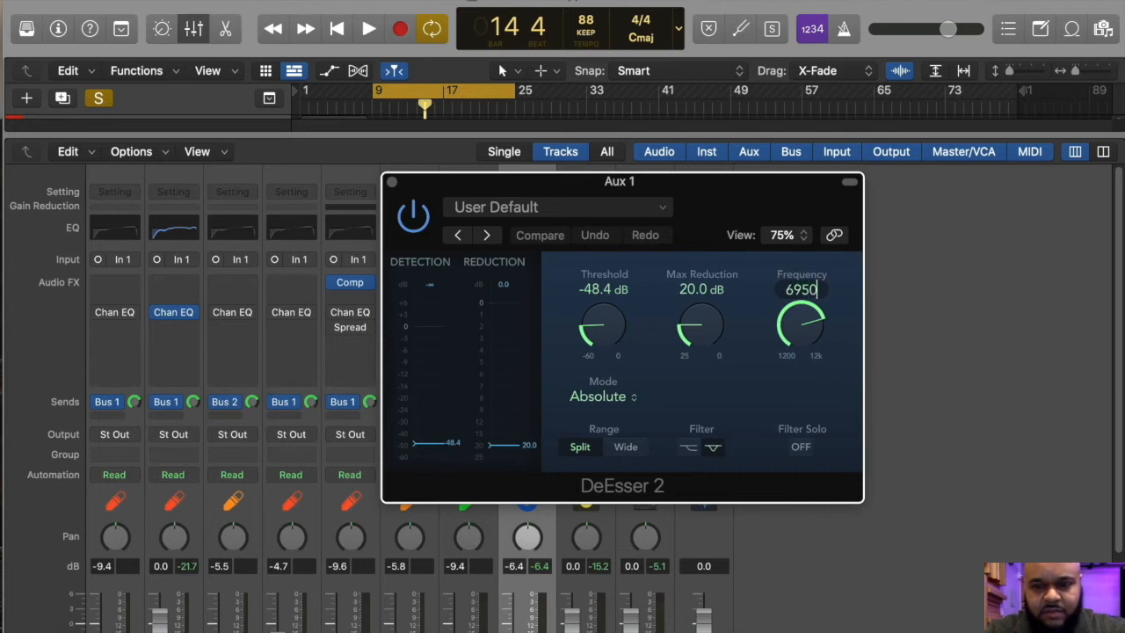
key("Return")
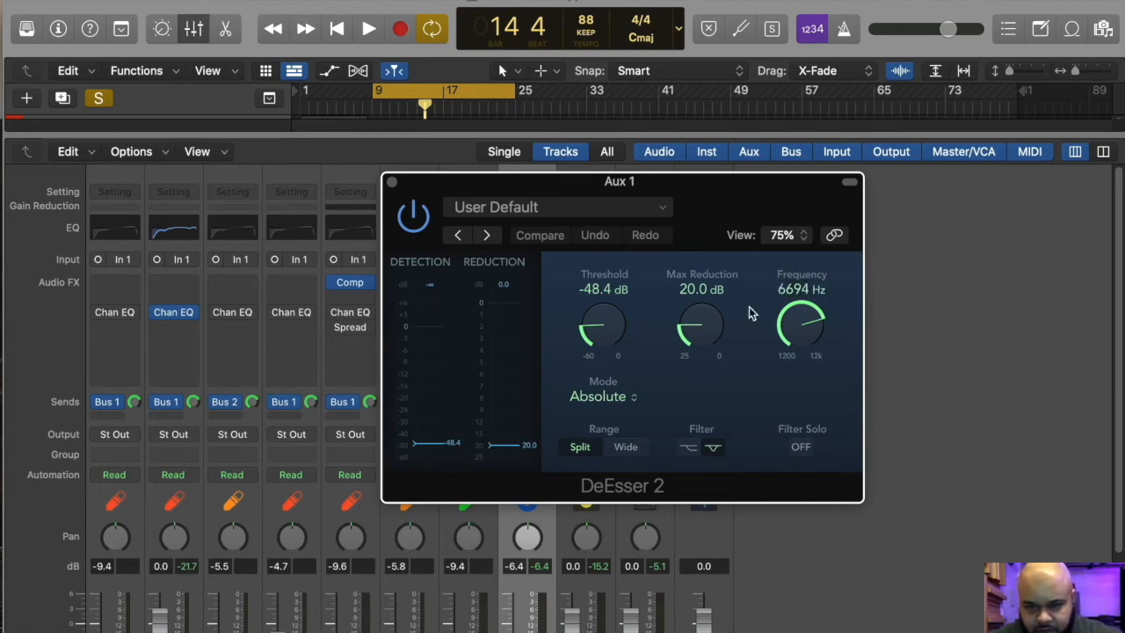
left_click_drag(795, 322, 801, 316)
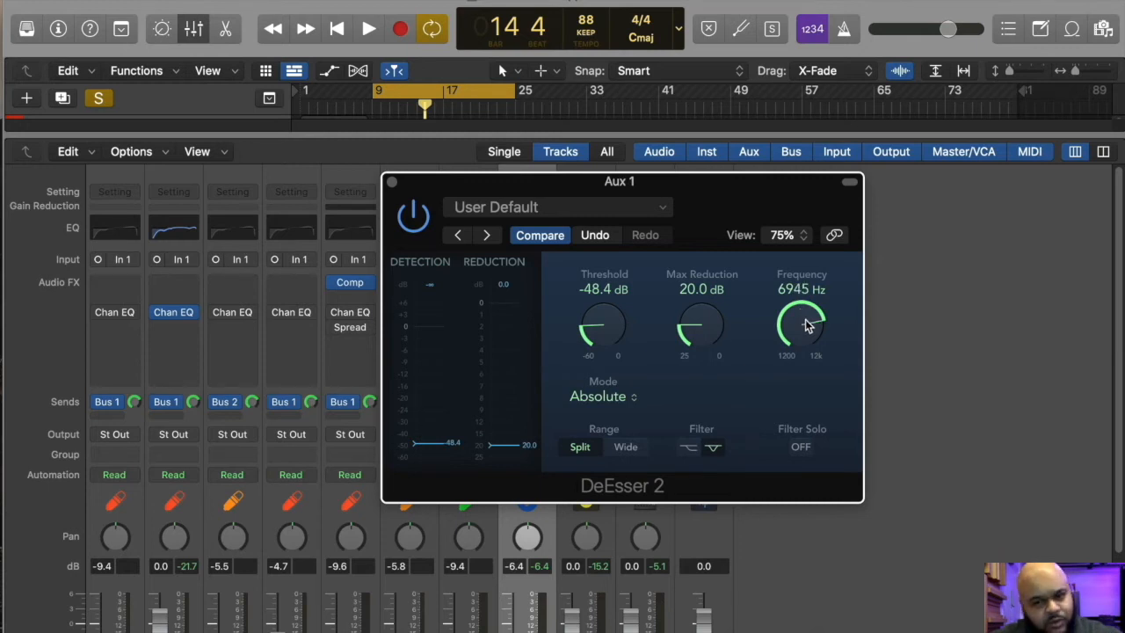
Step: Sweep the threshold of DeEsser 2 on the Bus 1 aux while the verse plays, switch its filter to the shelf shape, and settle at -38.3 dB
key("space")
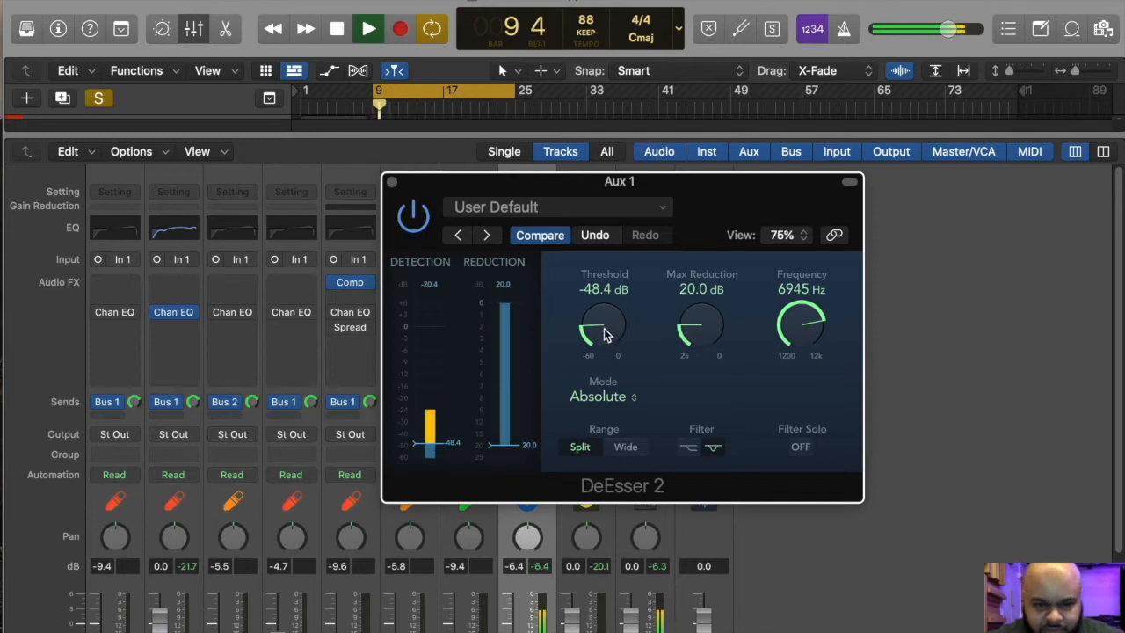
left_click_drag(602, 340, 618, 447)
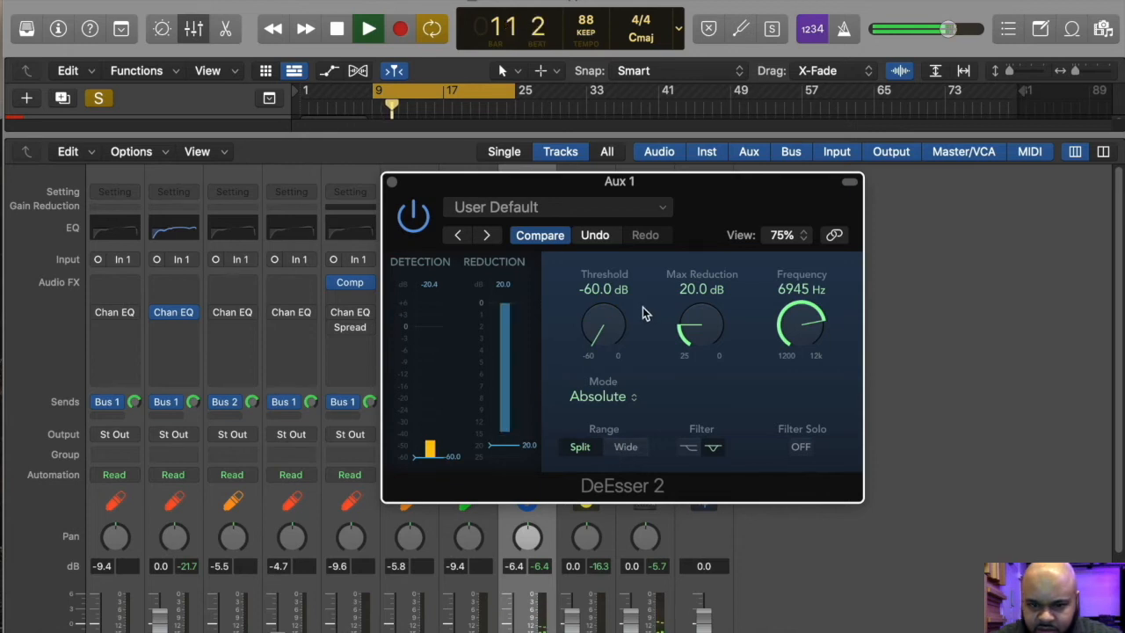
mouse_move(606, 327)
left_mouse_down()
mouse_move(602, 307)
mouse_move(597, 331)
left_mouse_up()
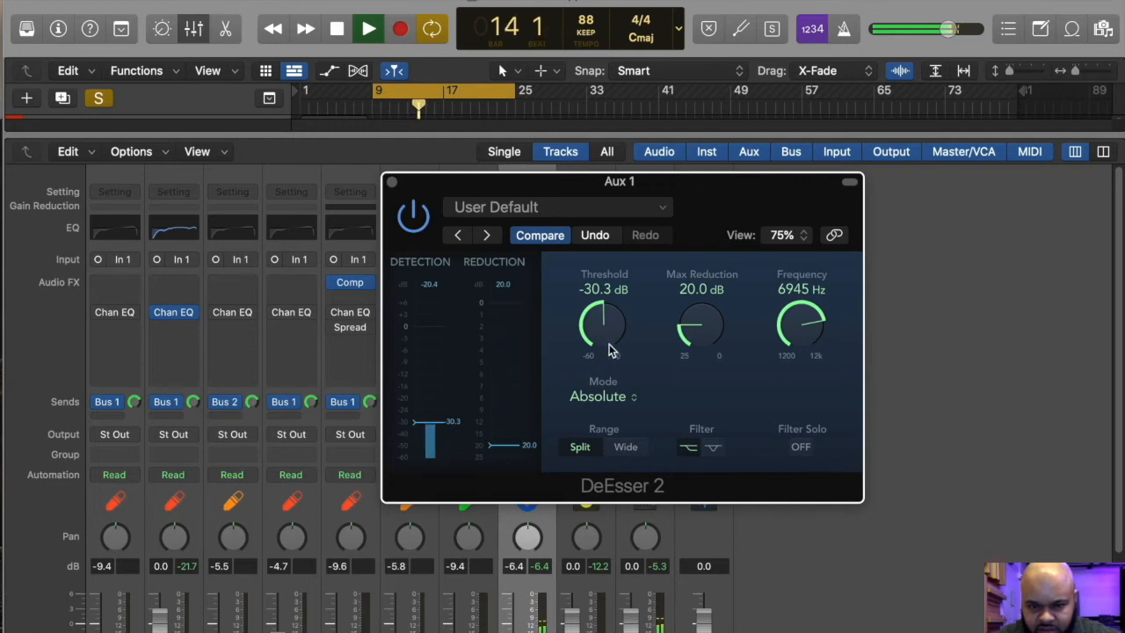
left_click_drag(600, 337, 604, 318)
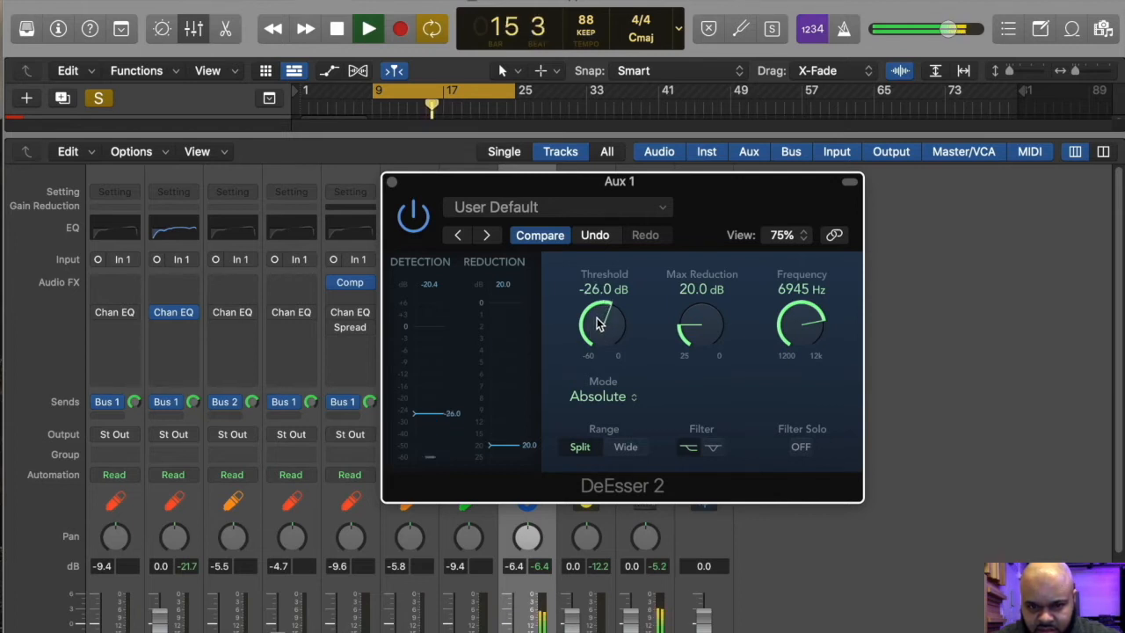
left_click_drag(596, 322, 596, 379)
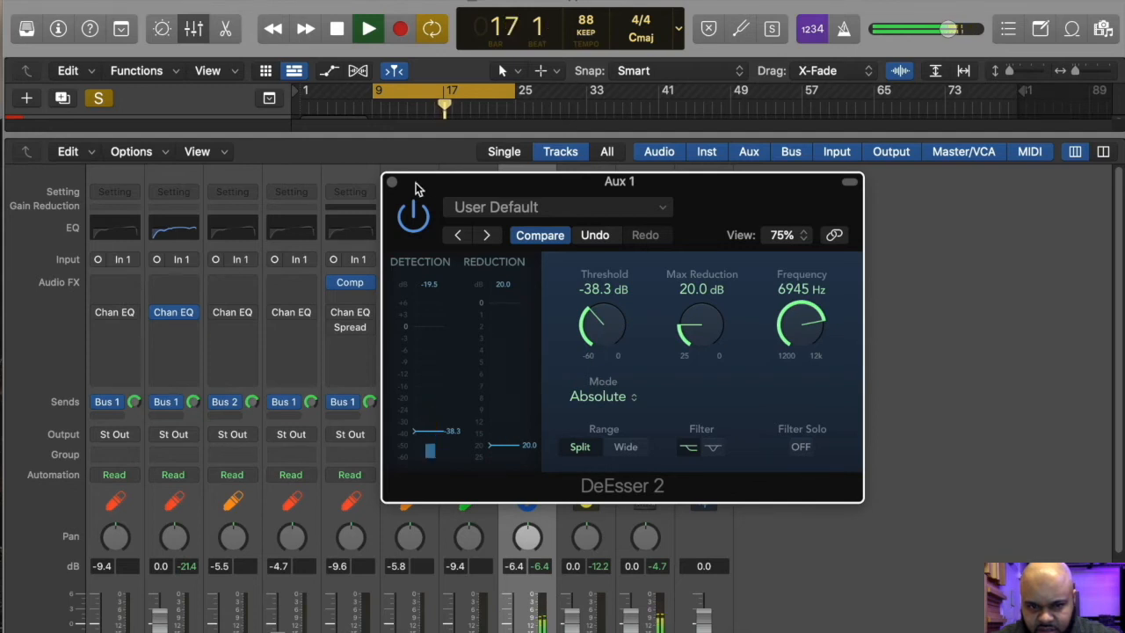
left_click(392, 182)
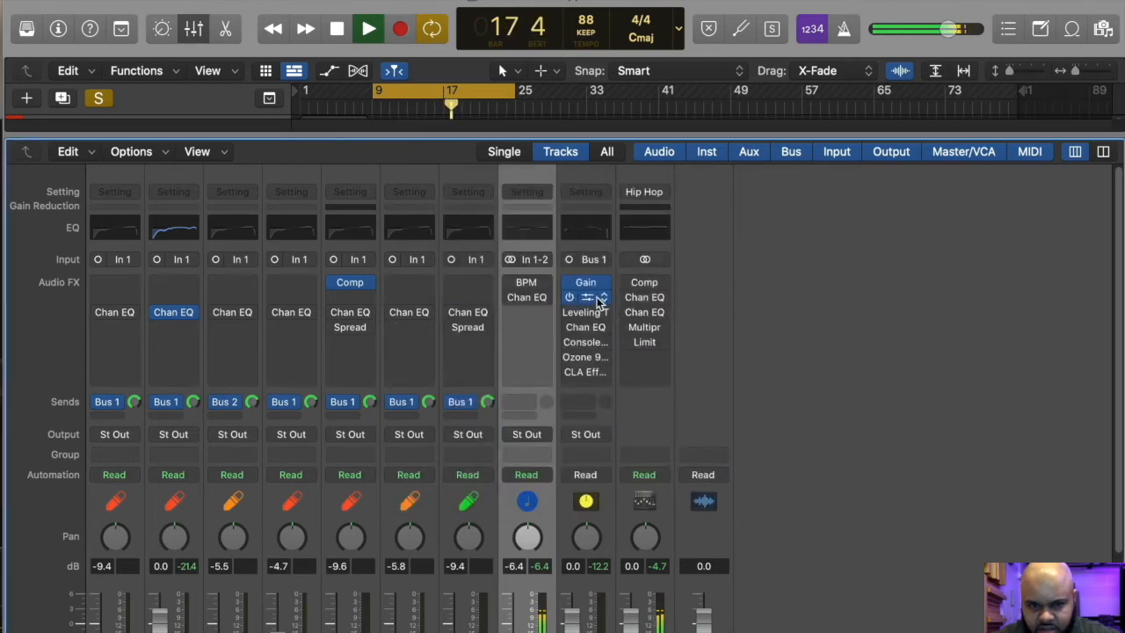
left_click(597, 302)
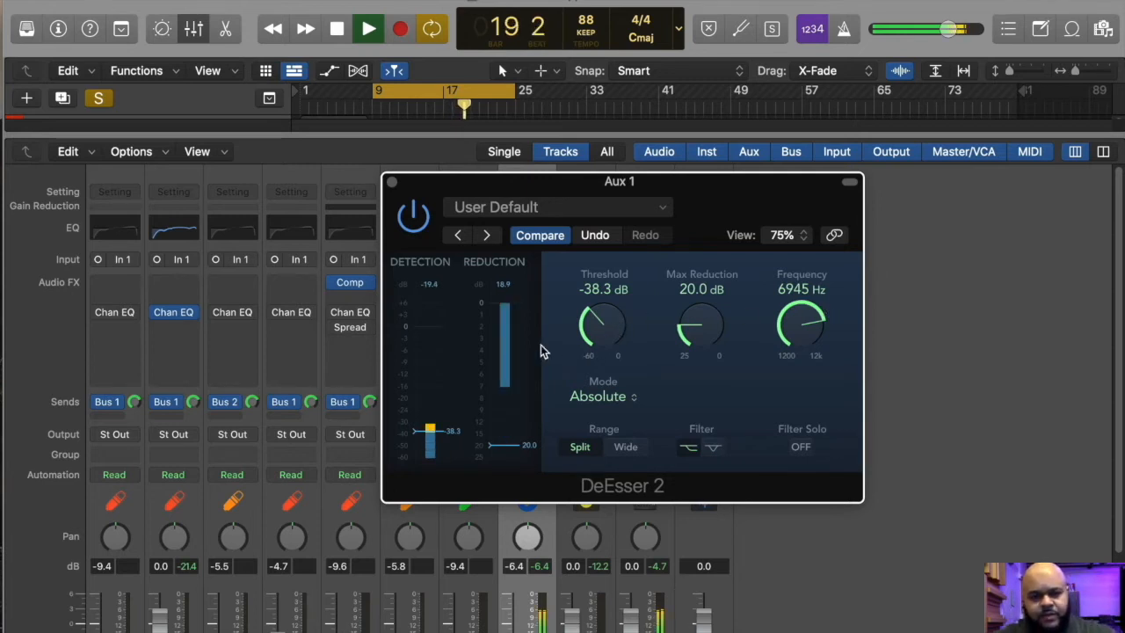
key("space")
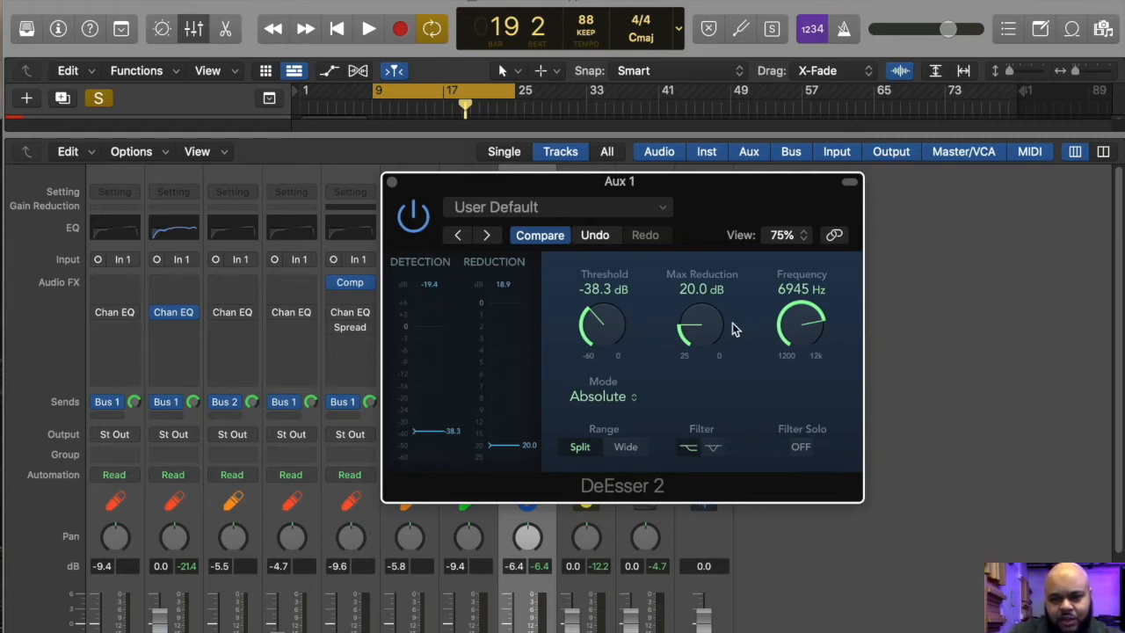
Step: Raise the DeEsser 2 threshold on the Bus 1 aux to -34.5 dB while the verse plays, then stop playback
key("space")
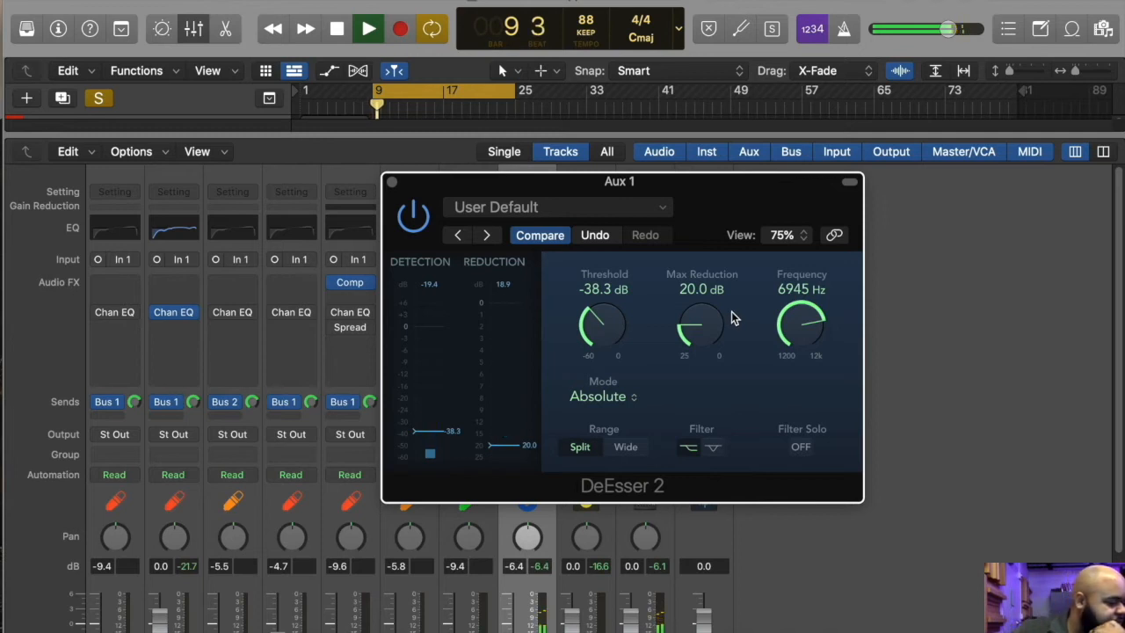
mouse_move(603, 323)
left_mouse_down()
mouse_move(620, 303)
mouse_move(607, 330)
left_mouse_up()
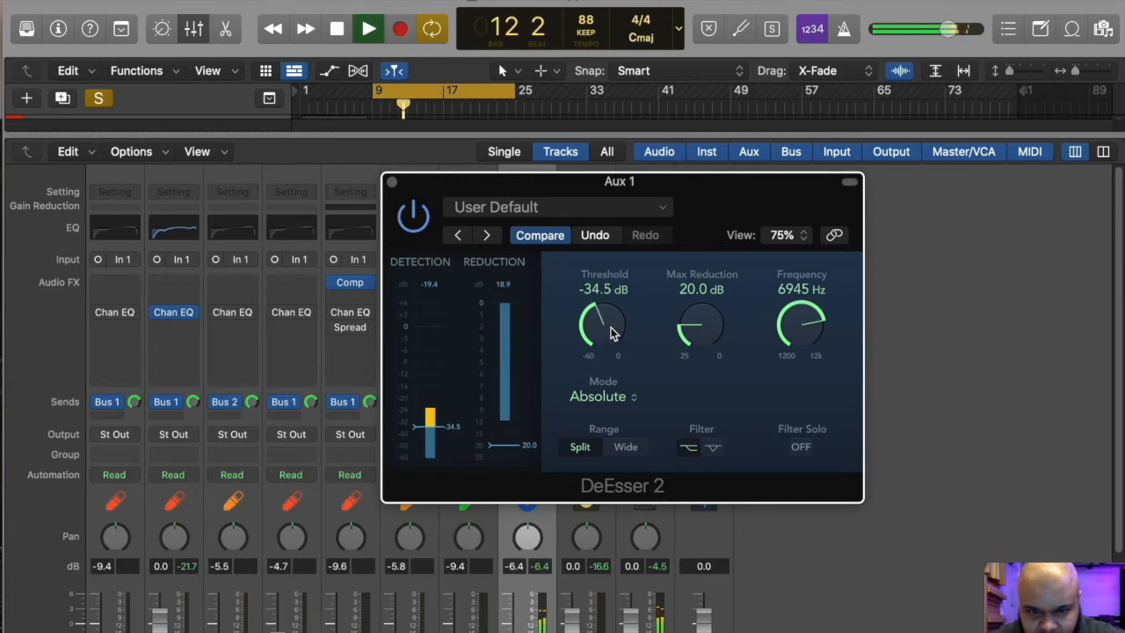
left_click(392, 181)
key("space")
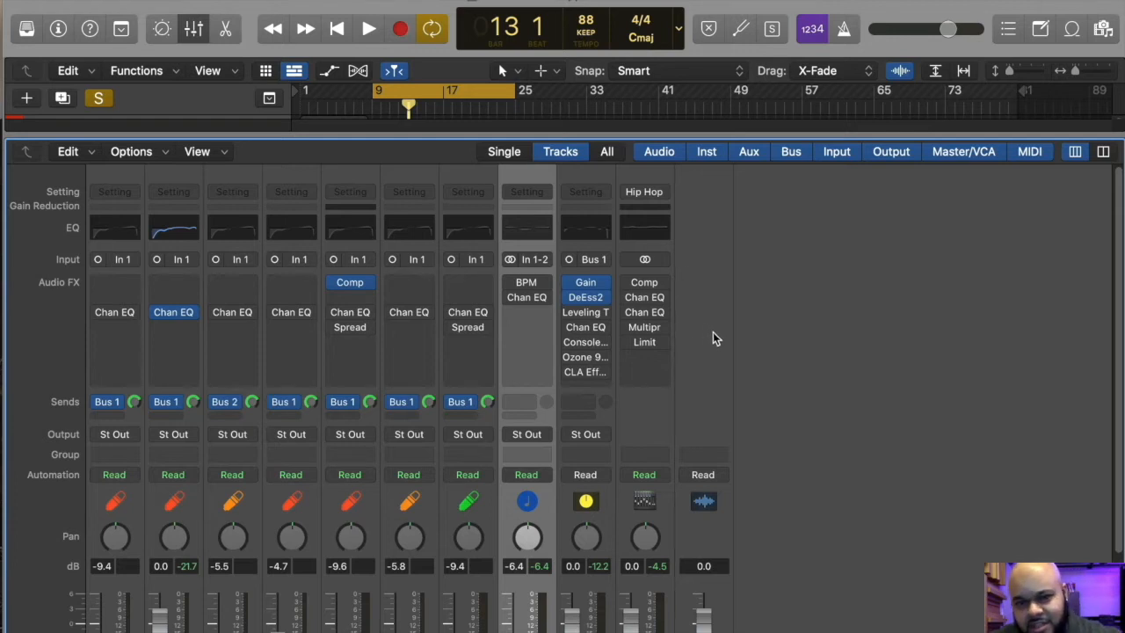
Step: Replace the Leveling Tool on the Bus 1 aux with a stereo Compressor and close its window
left_click(606, 311)
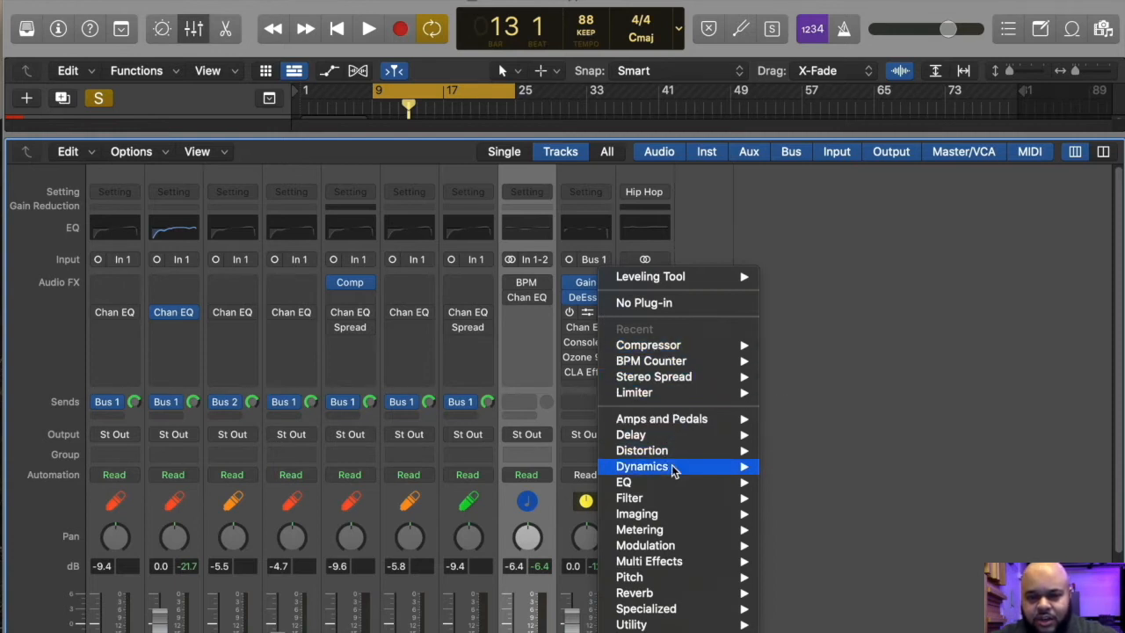
mouse_move(713, 475)
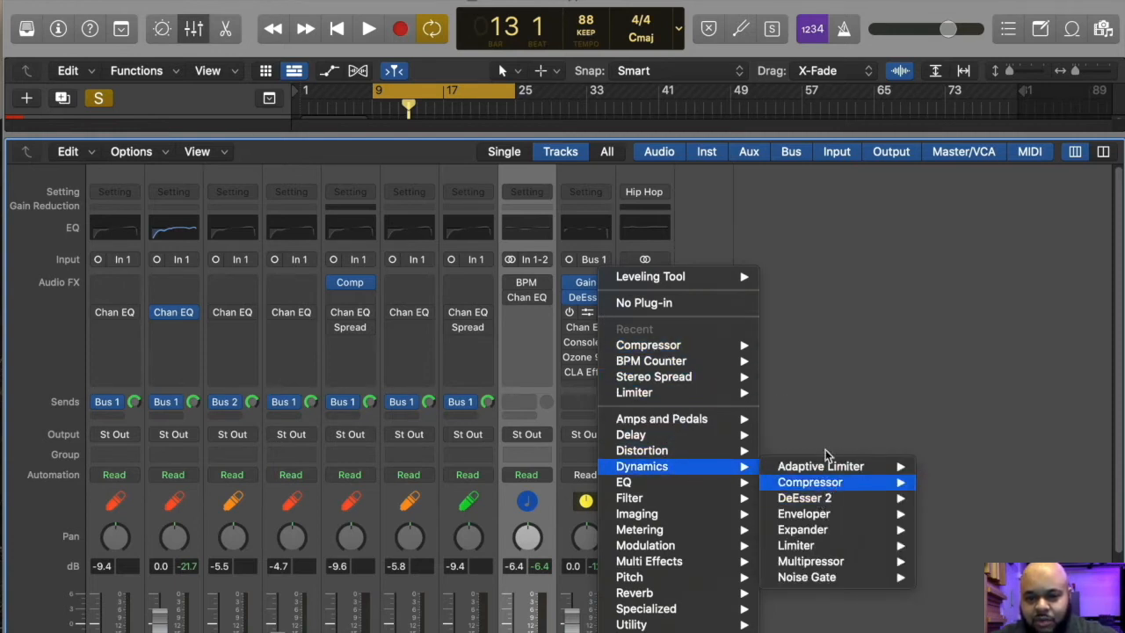
left_click(829, 332)
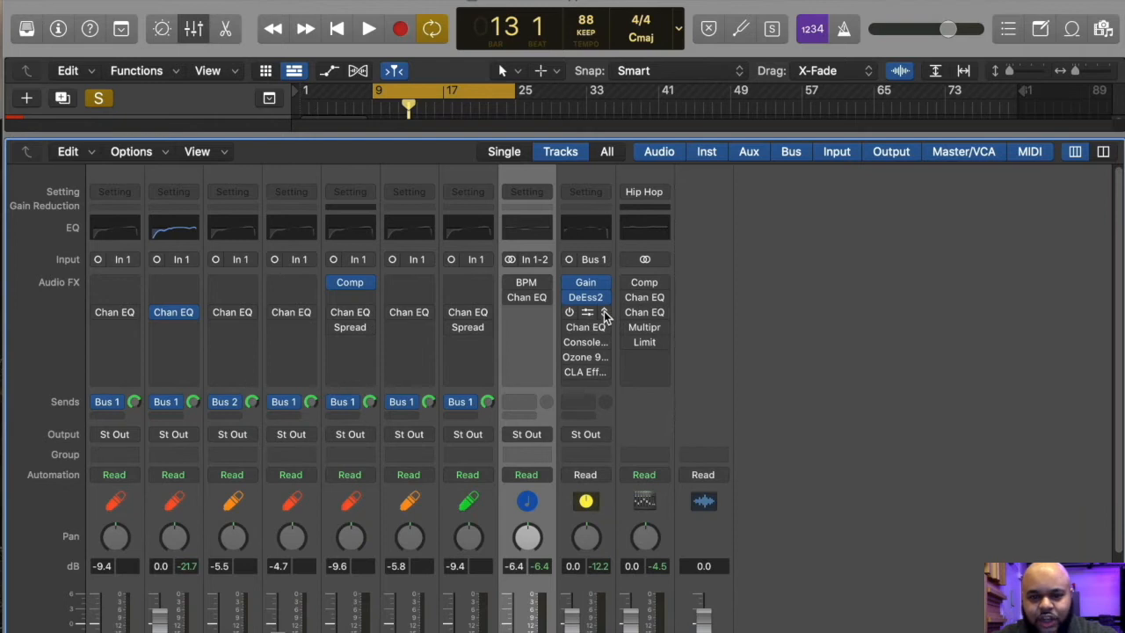
left_click(604, 311)
mouse_move(665, 467)
mouse_move(783, 483)
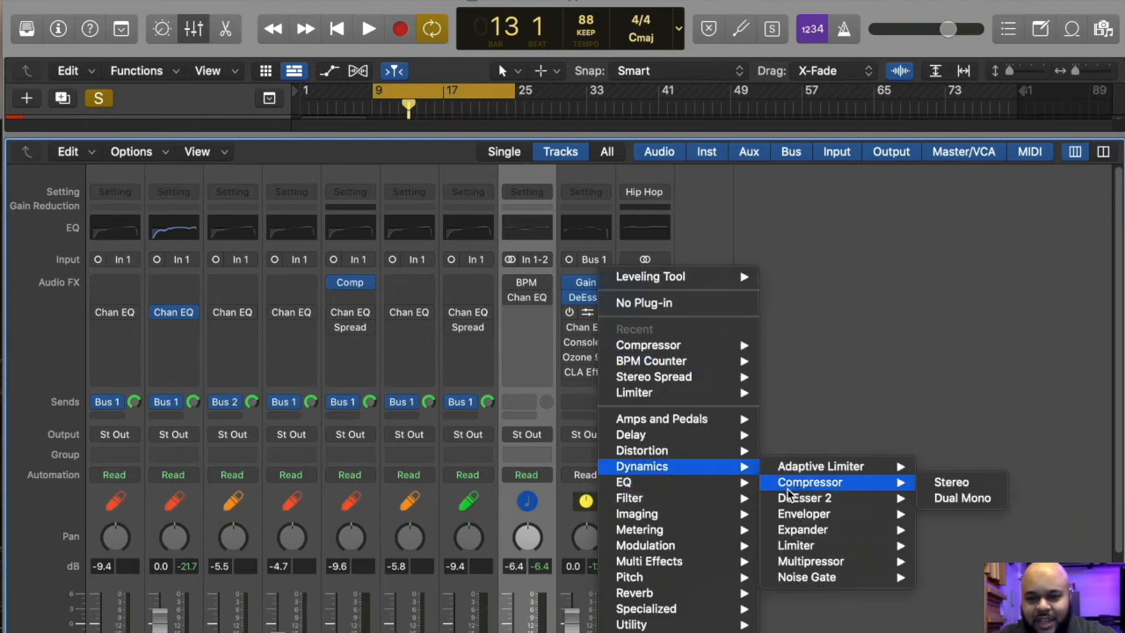
left_click(956, 483)
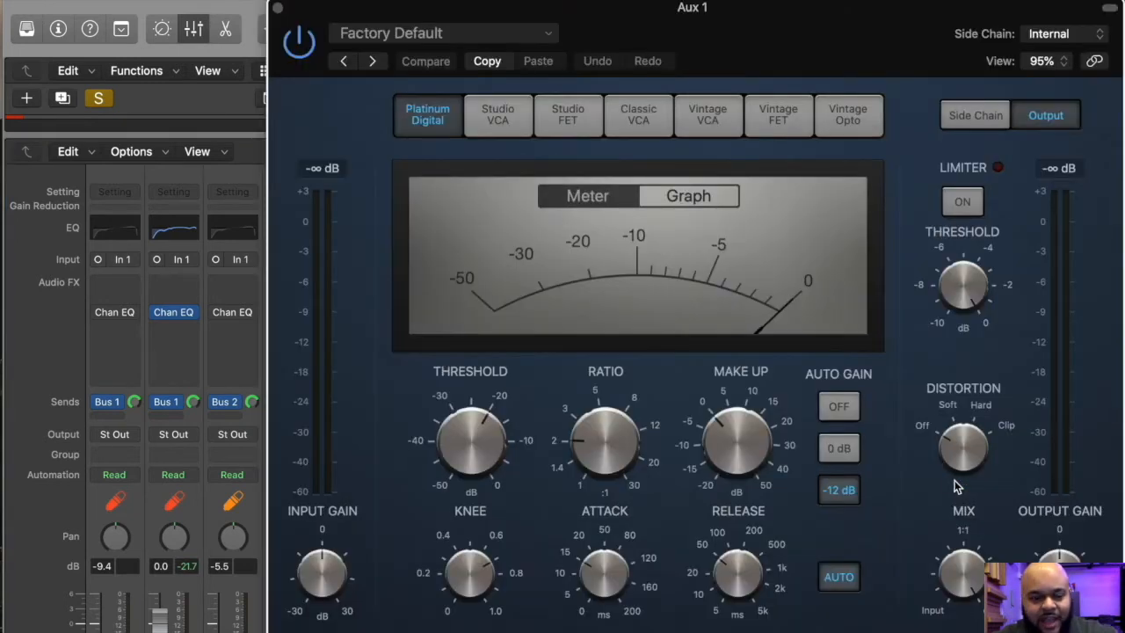
left_click(277, 7)
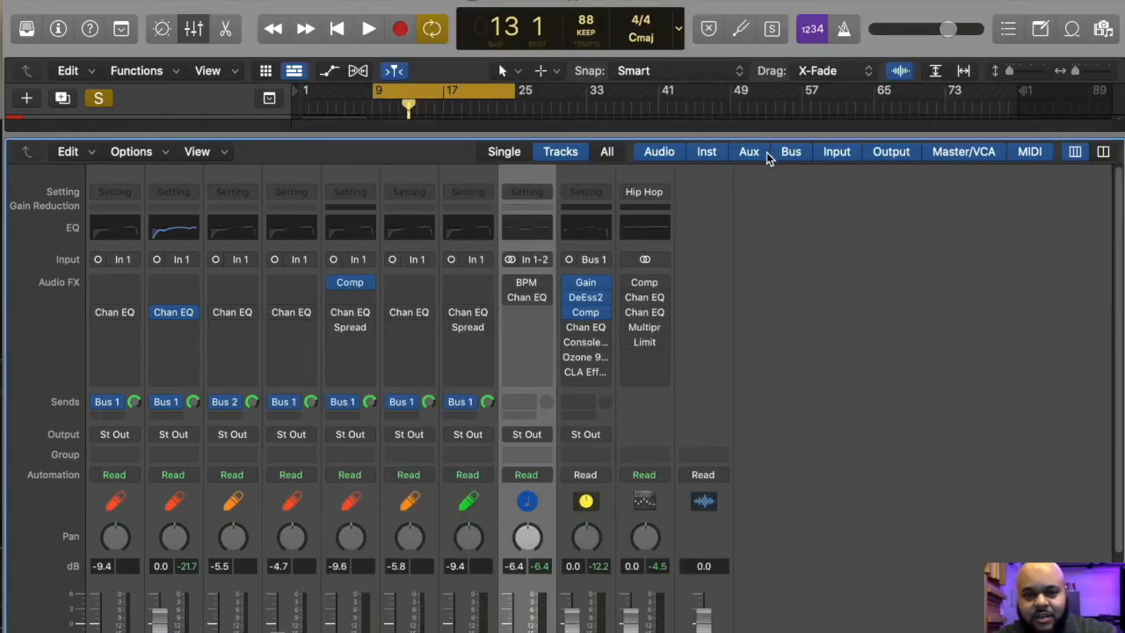
Step: Examine the settings of the Leveling Tool on the Bus 1 aux channel
left_click(585, 312)
left_click_drag(729, 211, 578, 148)
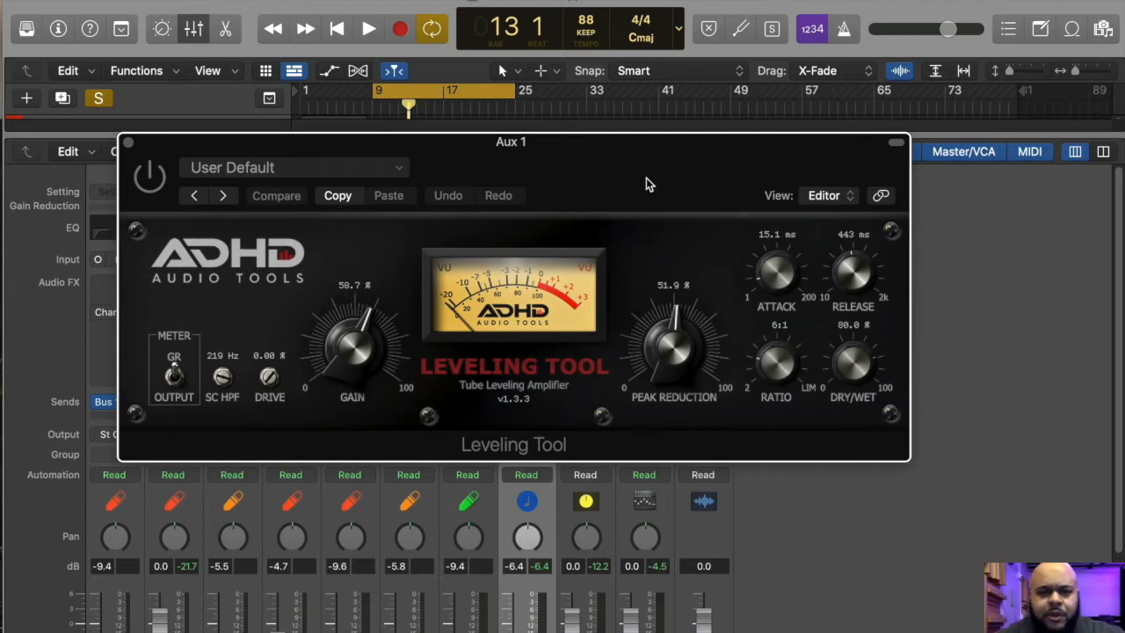
left_click_drag(510, 148, 517, 156)
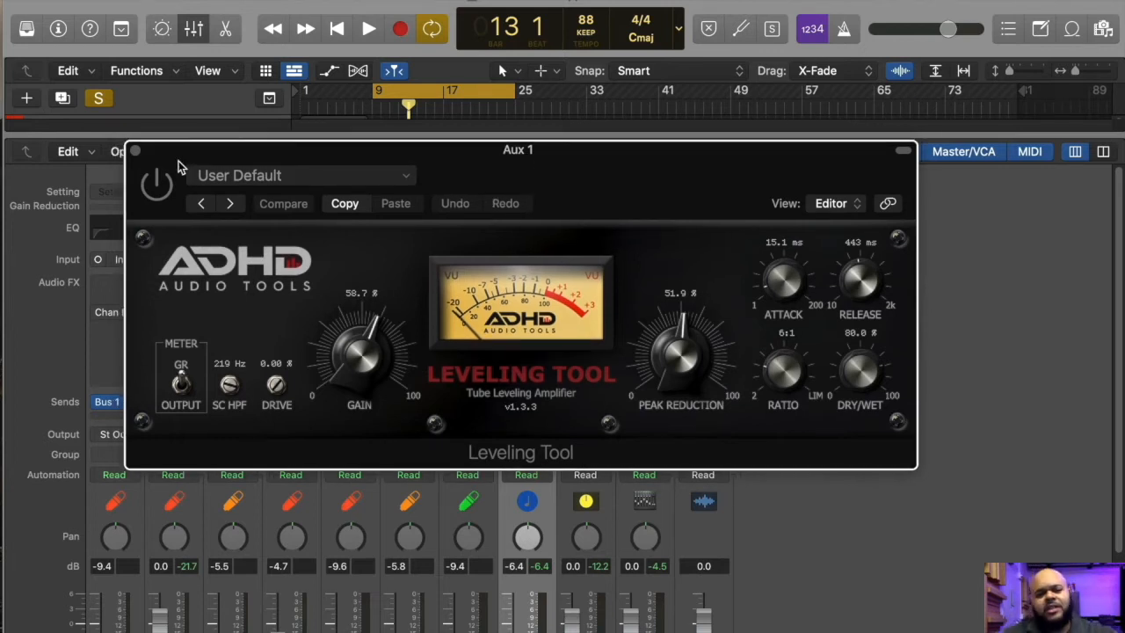
left_click(135, 151)
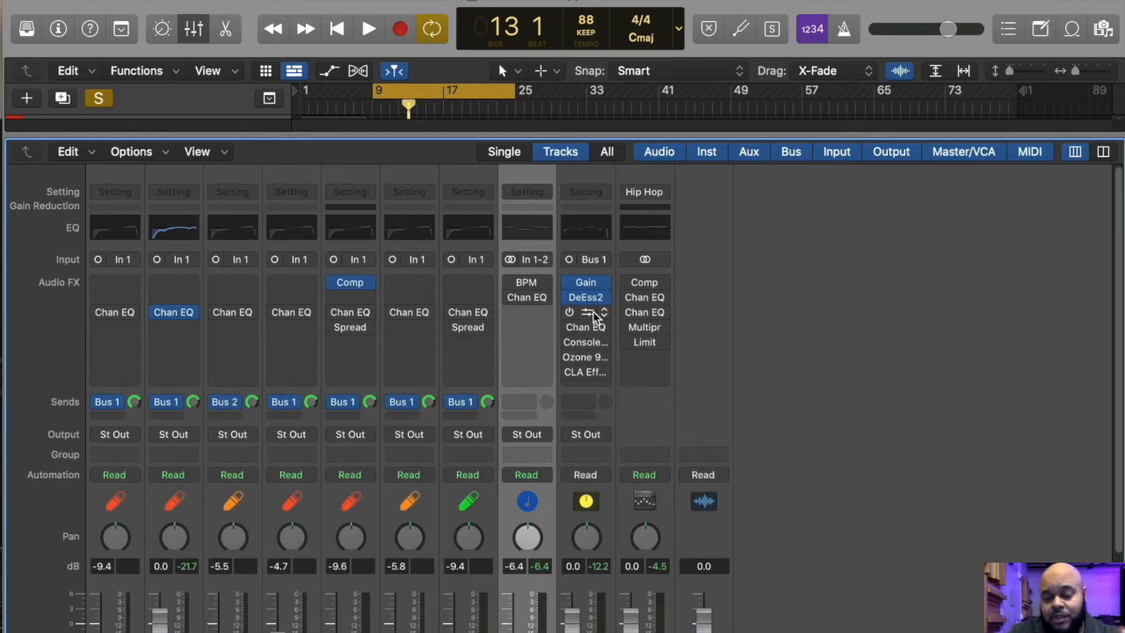
mouse_move(590, 318)
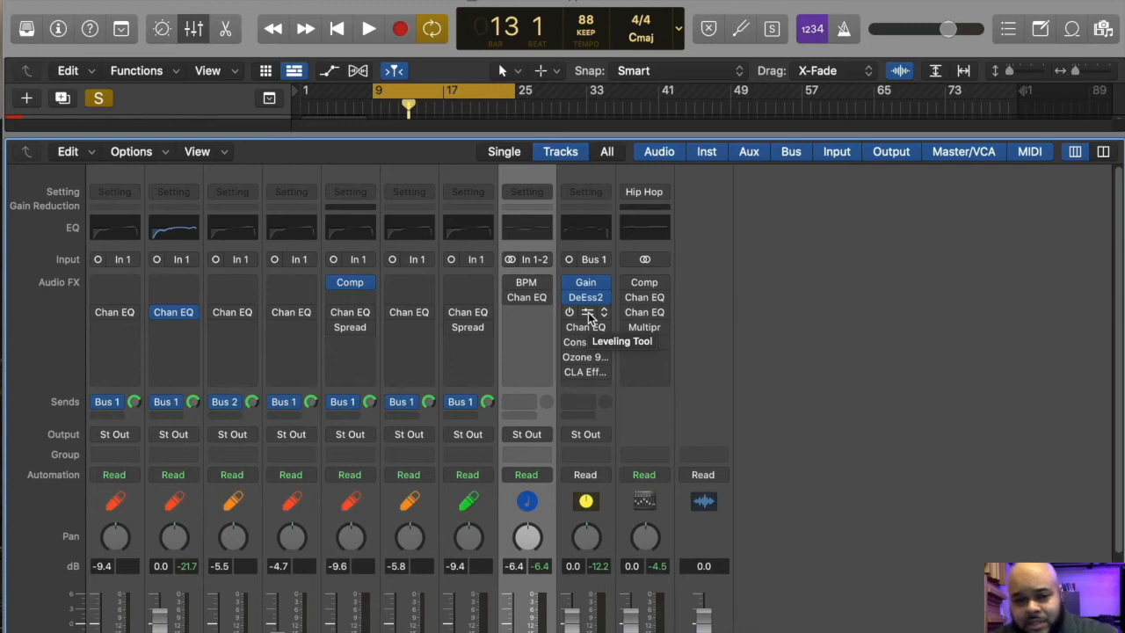
left_click(589, 318)
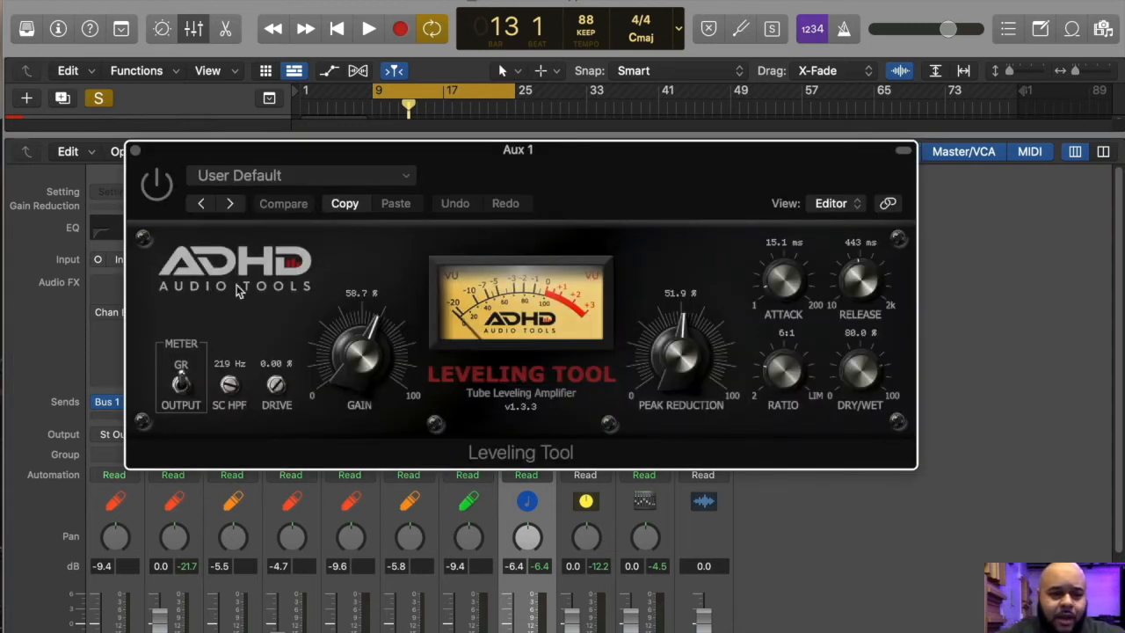
left_click_drag(498, 156, 540, 339)
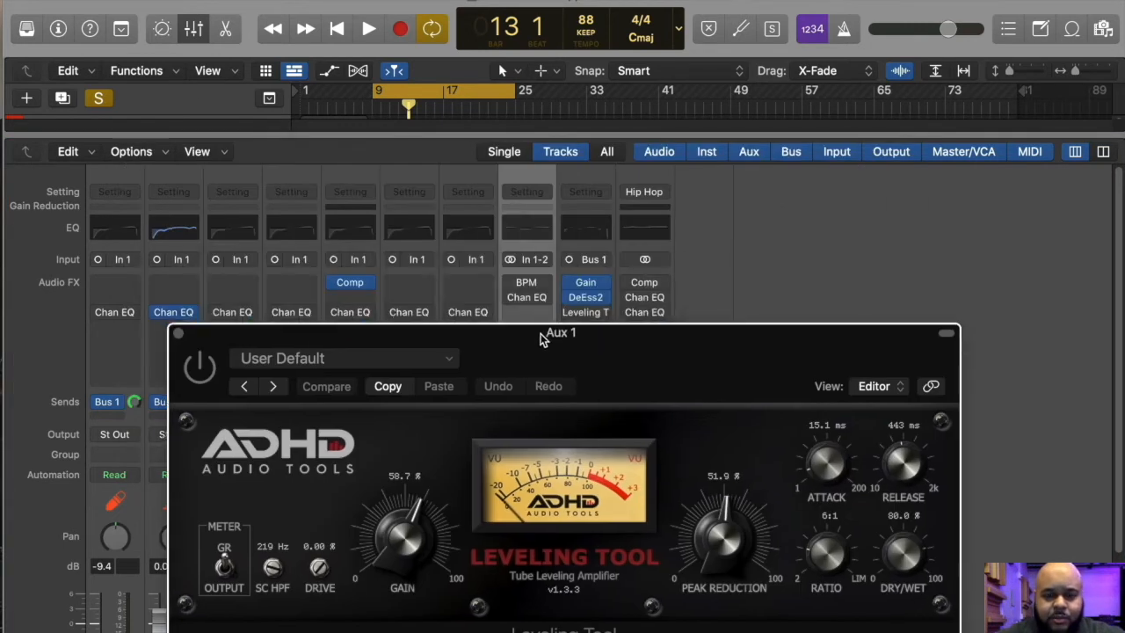
left_click(178, 333)
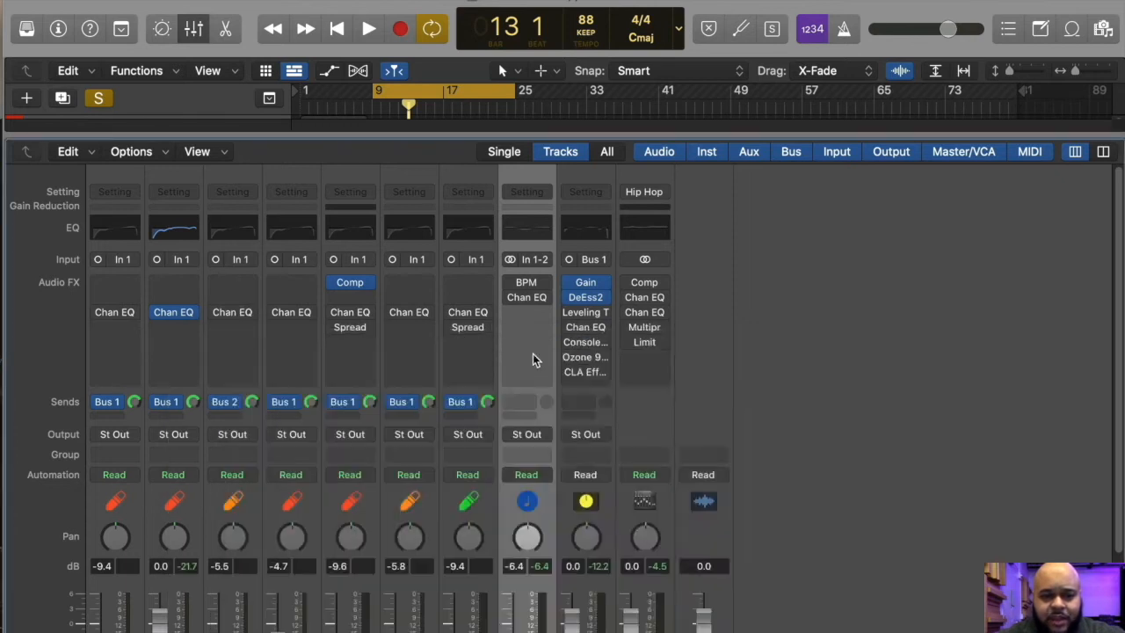
left_click(591, 314)
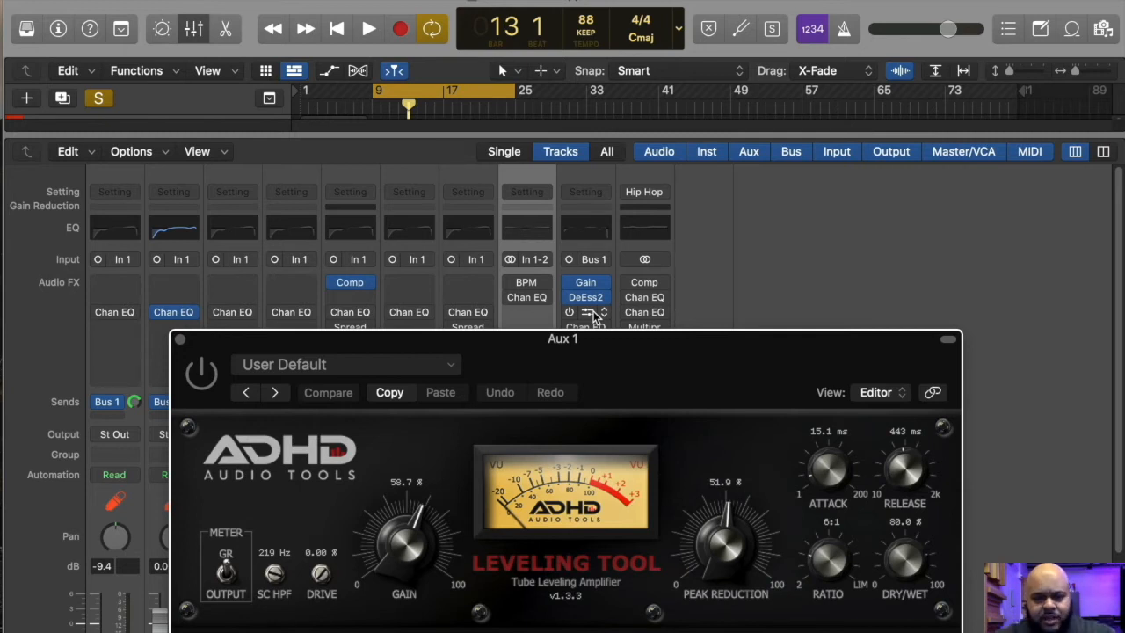
left_click(180, 339)
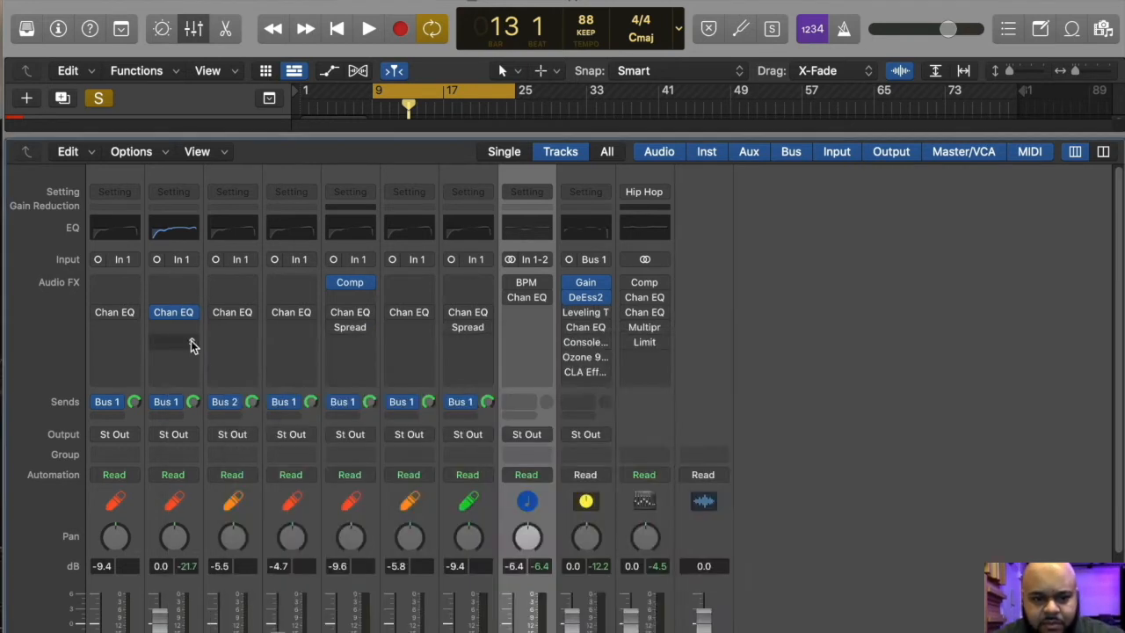
Step: Turn on the Leveling Tool on the Bus 1 aux and set peak reduction to 55.8% and gain to 44.4% during playback
key("space")
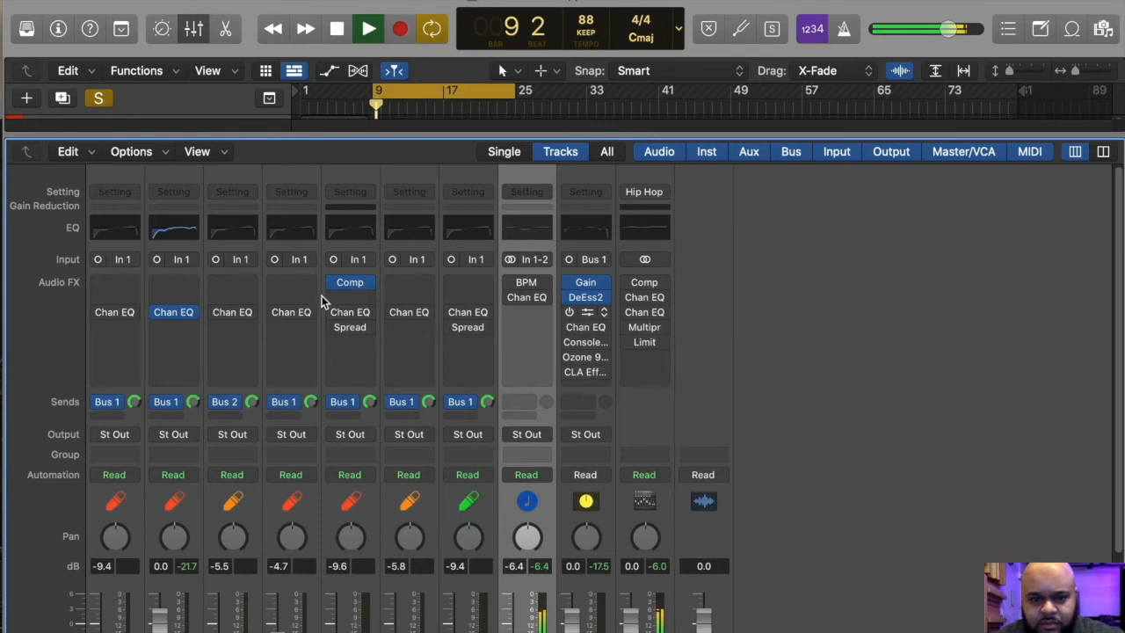
left_click(586, 312)
left_click(208, 374)
left_click_drag(545, 357, 570, 219)
left_click_drag(742, 423, 720, 502)
left_click_drag(735, 400, 737, 384)
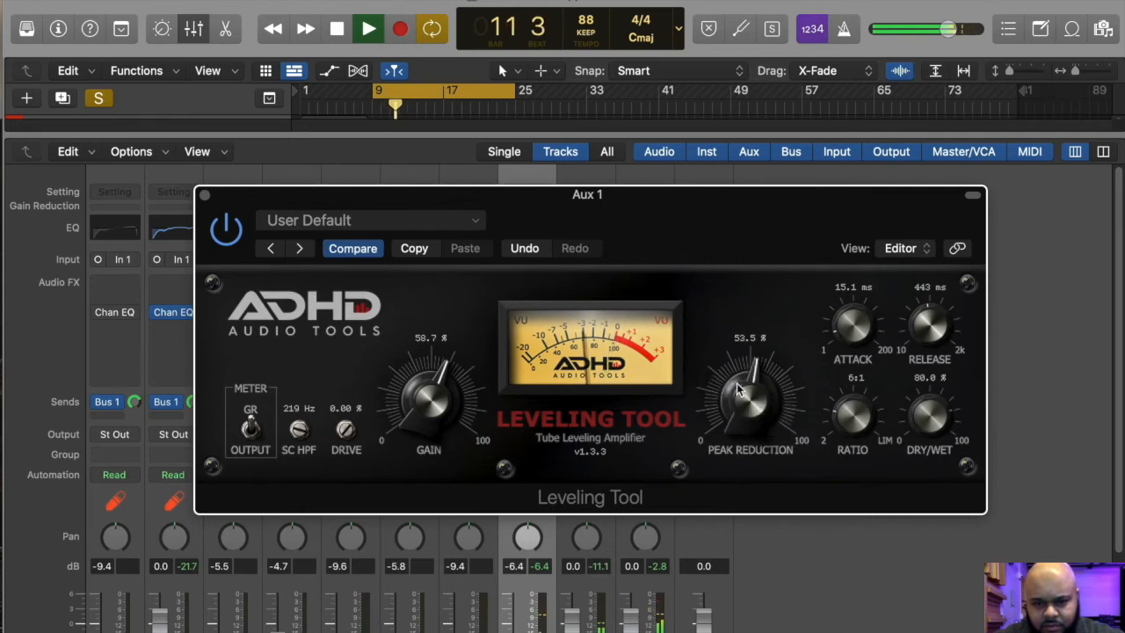
left_click_drag(438, 386, 432, 449)
left_click_drag(727, 407, 732, 395)
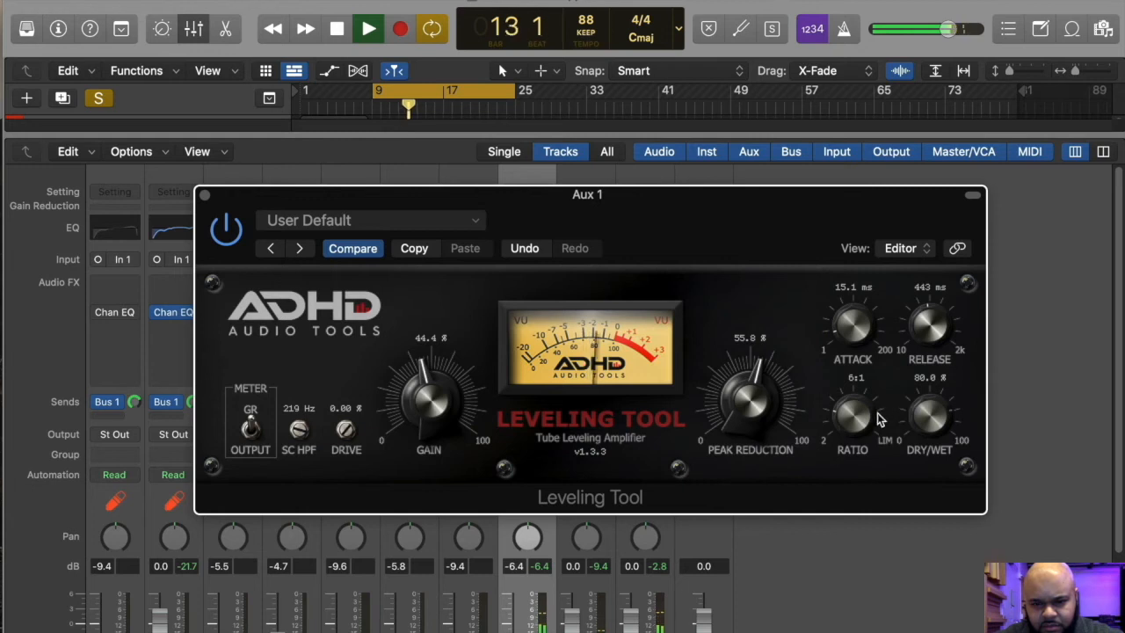
Step: Set the Leveling Tool's dry/wet mix to 72.5%, attack to 25.9 ms and release to 567 ms while the verse plays
left_click_drag(931, 416, 915, 452)
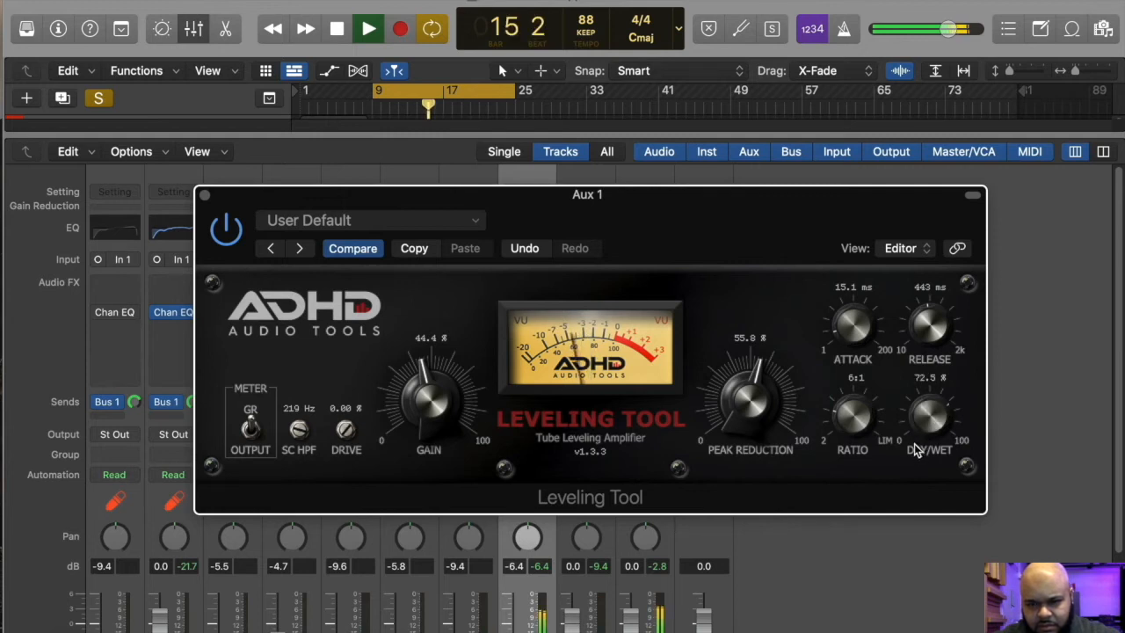
left_click_drag(857, 330, 848, 298)
left_click_drag(916, 320, 917, 306)
left_click_drag(831, 326, 854, 334)
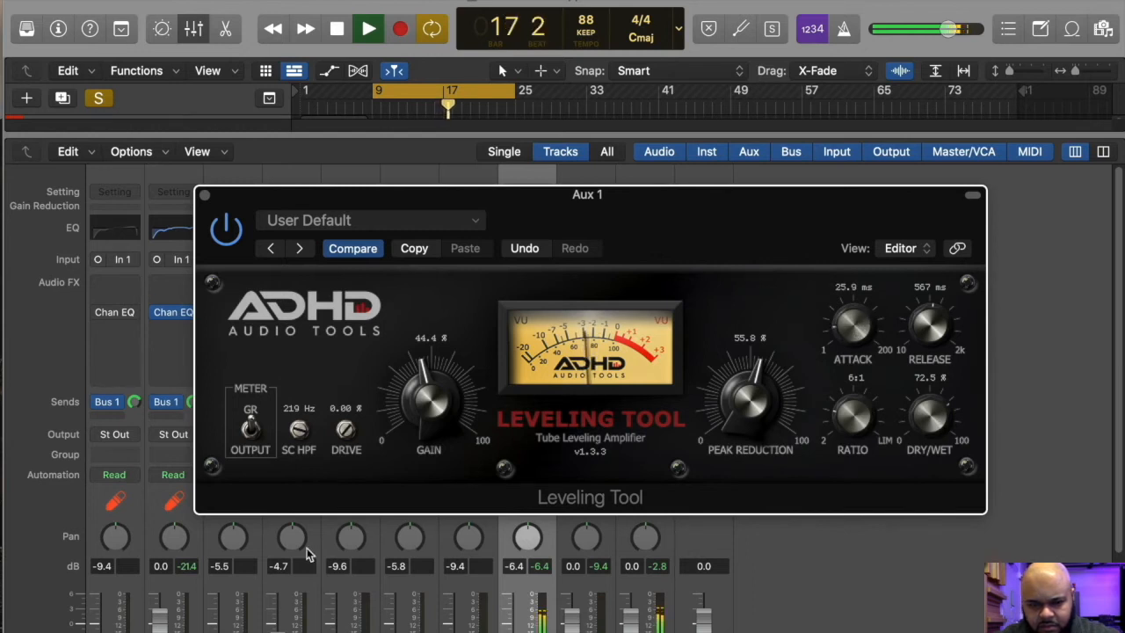
Step: Raise the instrumental channel's fader to -5.3 dB and try the Leveling Tool's peak reduction at 60% while the verse plays
scroll(307, 553, "down", 3)
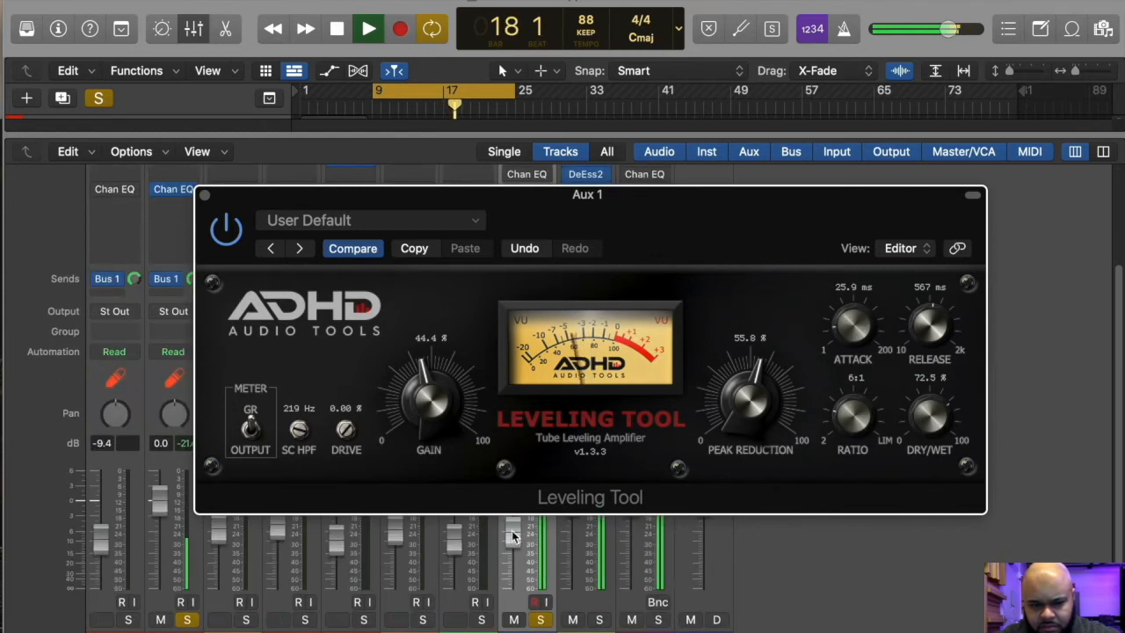
left_click_drag(626, 215, 767, 111)
left_click_drag(517, 544, 514, 525)
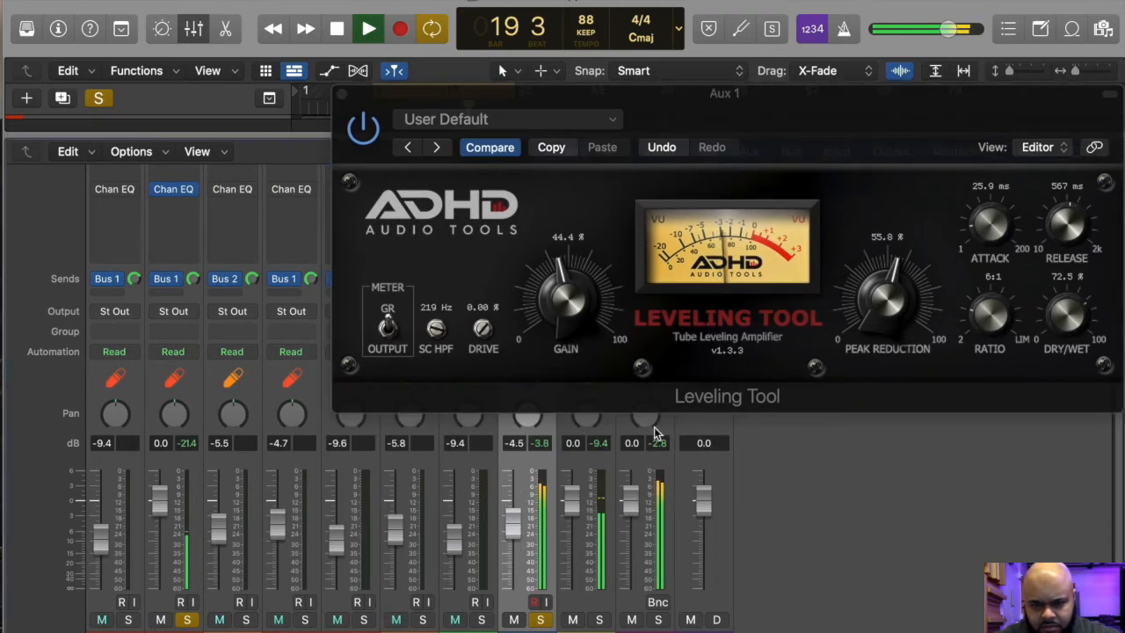
left_click_drag(879, 315, 885, 308)
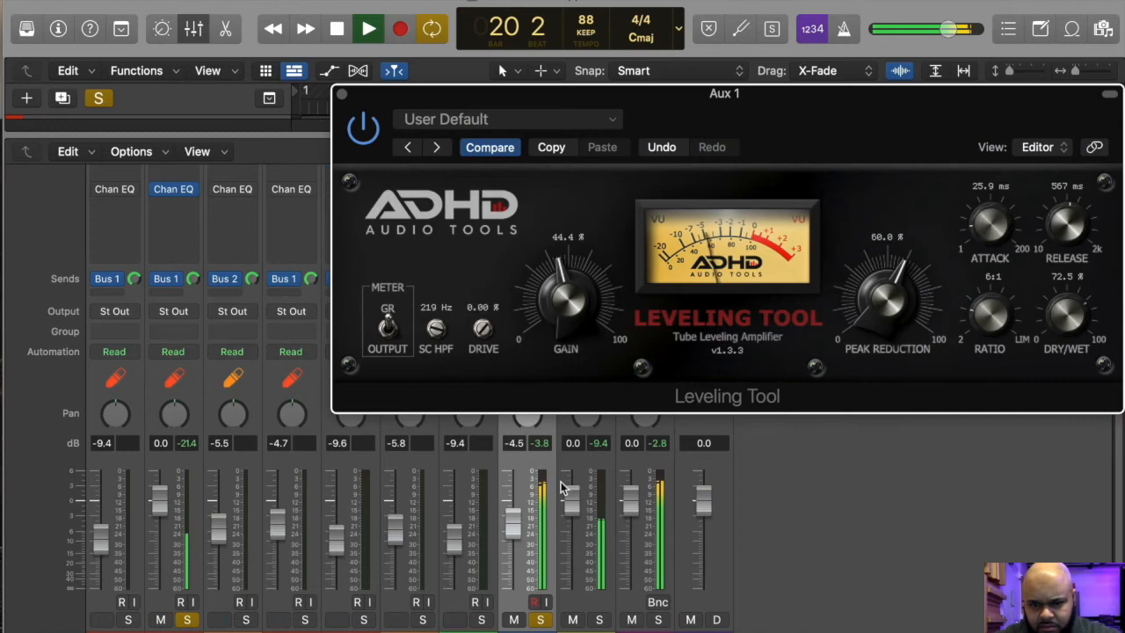
left_click_drag(516, 518, 517, 524)
Step: Set the Leveling Tool's peak reduction to 50.8% and its gain to about 46.3% during playback
left_click_drag(906, 288, 891, 326)
left_click_drag(580, 294, 582, 283)
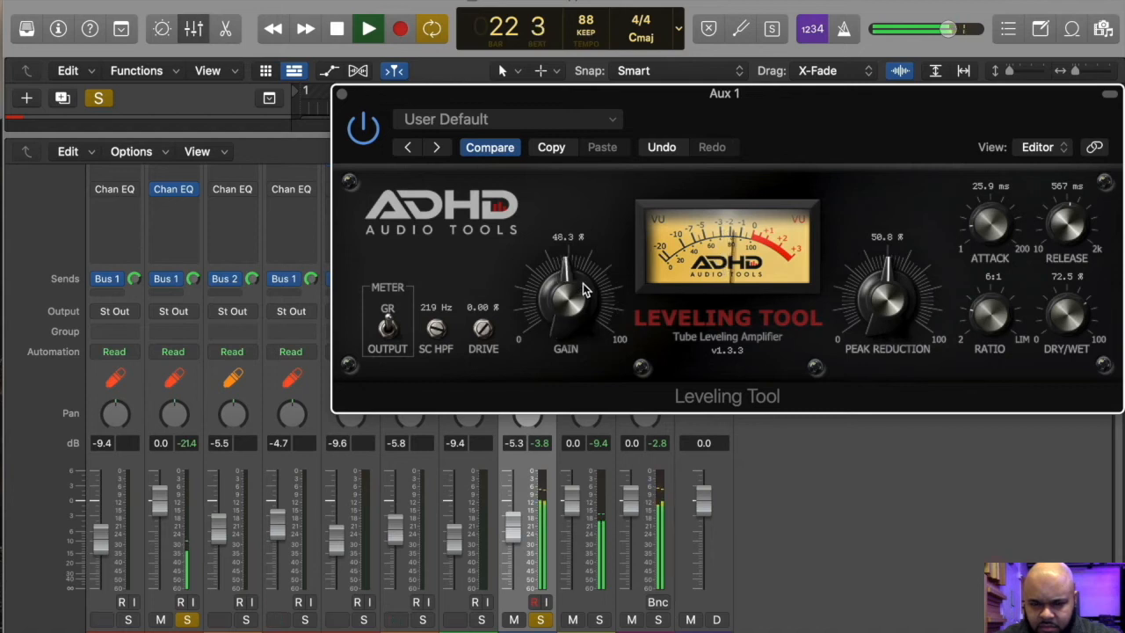
Step: Set the Leveling Tool's peak reduction to 52.9% and gain to 48.3%, close it, and stop playback
left_click_drag(882, 287, 883, 284)
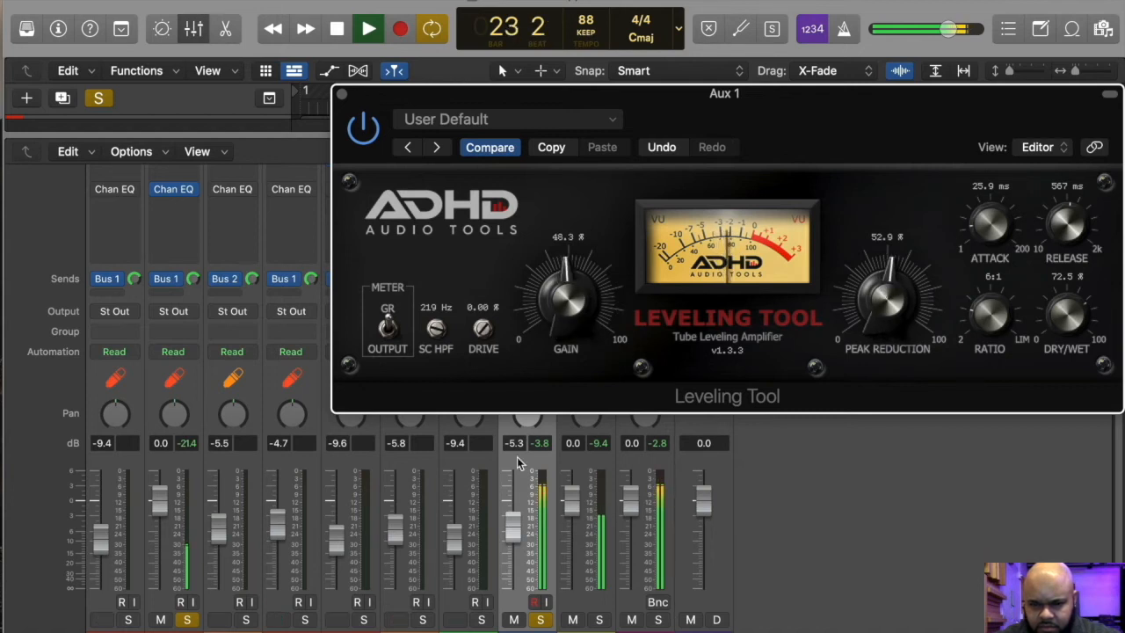
left_click(341, 93)
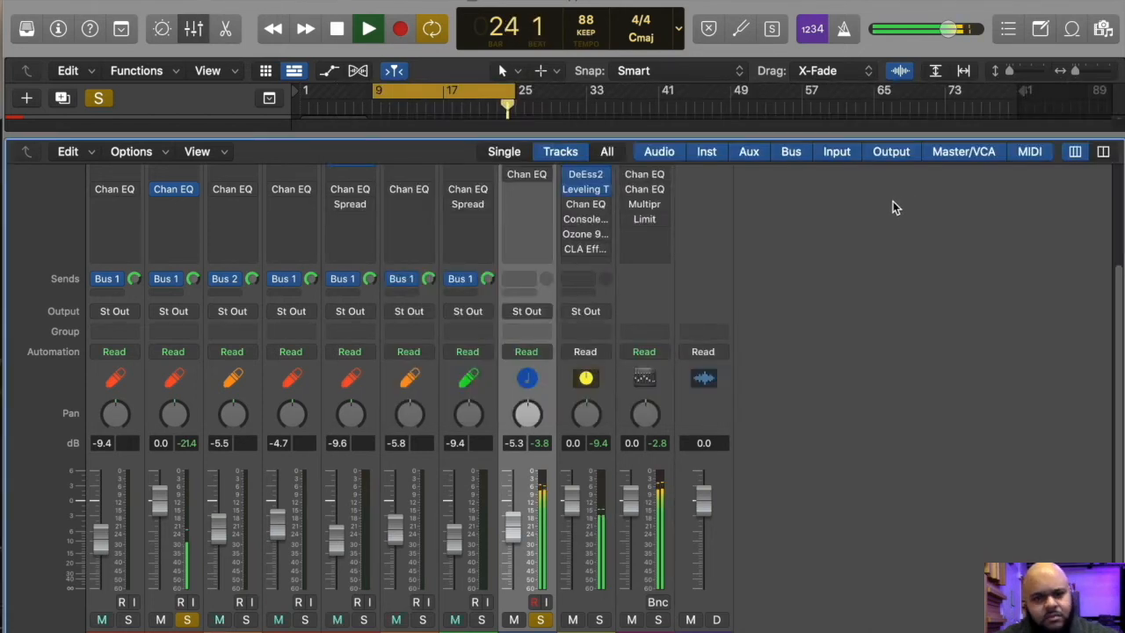
scroll(857, 371, "up", 3)
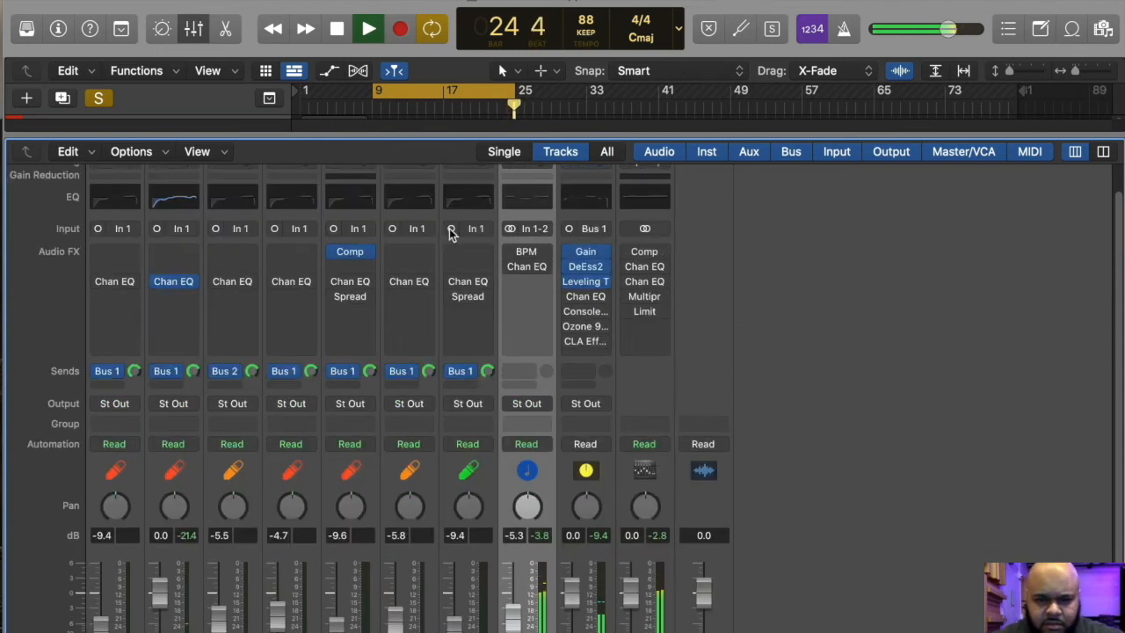
left_click(194, 30)
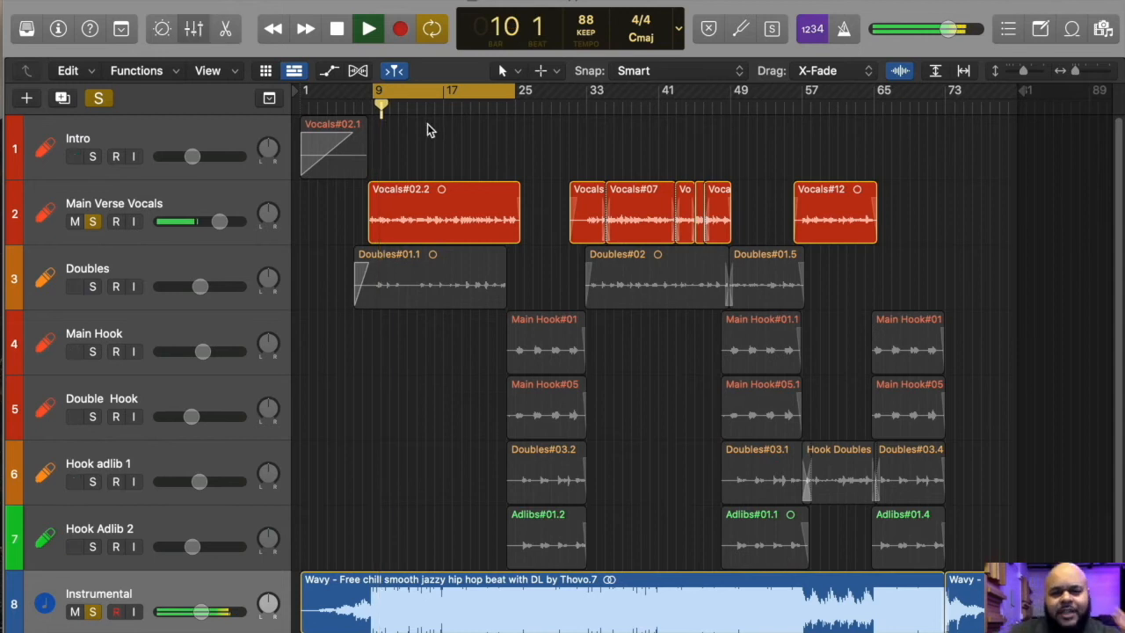
key("x")
key("space")
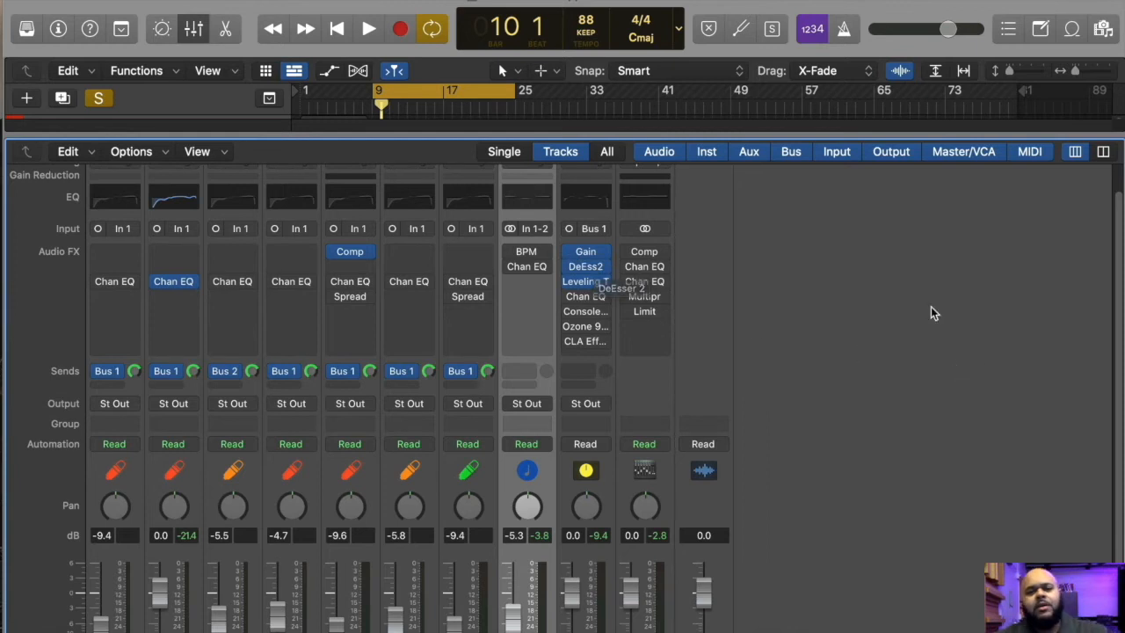
Step: Review the main verse vocals' Channel EQ, and turn on the Bus 1 aux's Channel EQ with the verse playing
left_click(212, 211)
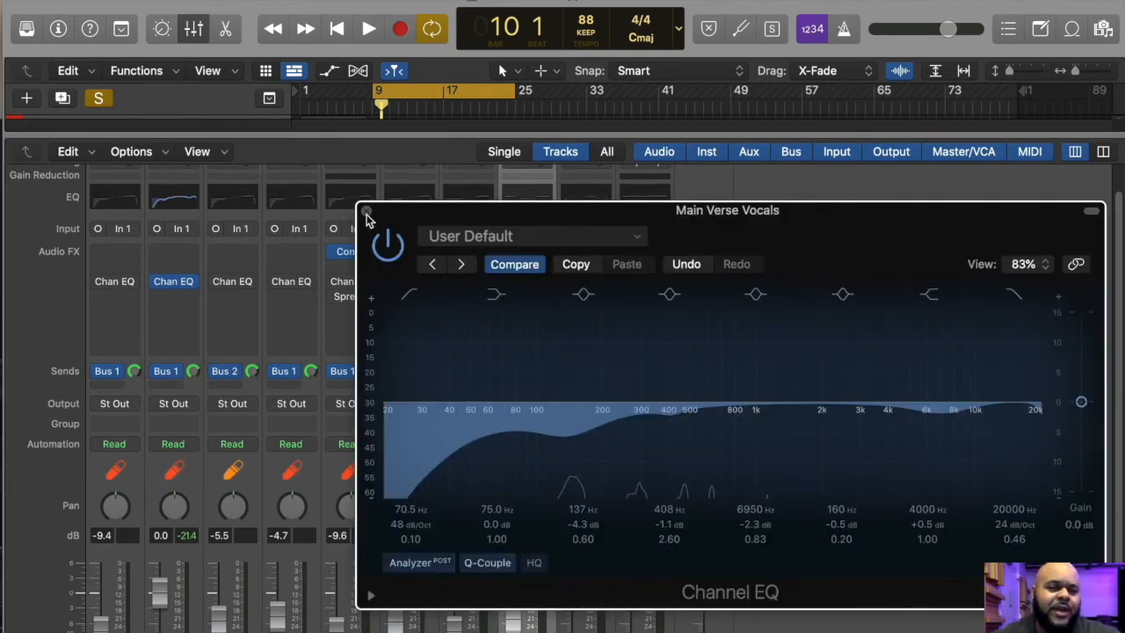
left_click(367, 214)
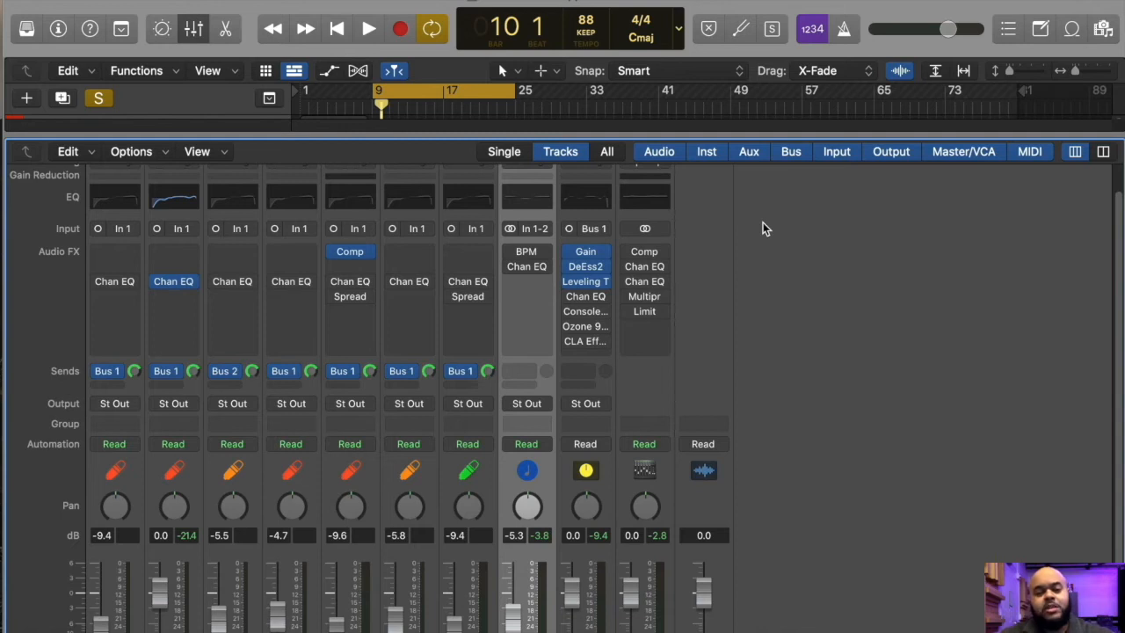
left_click(588, 201)
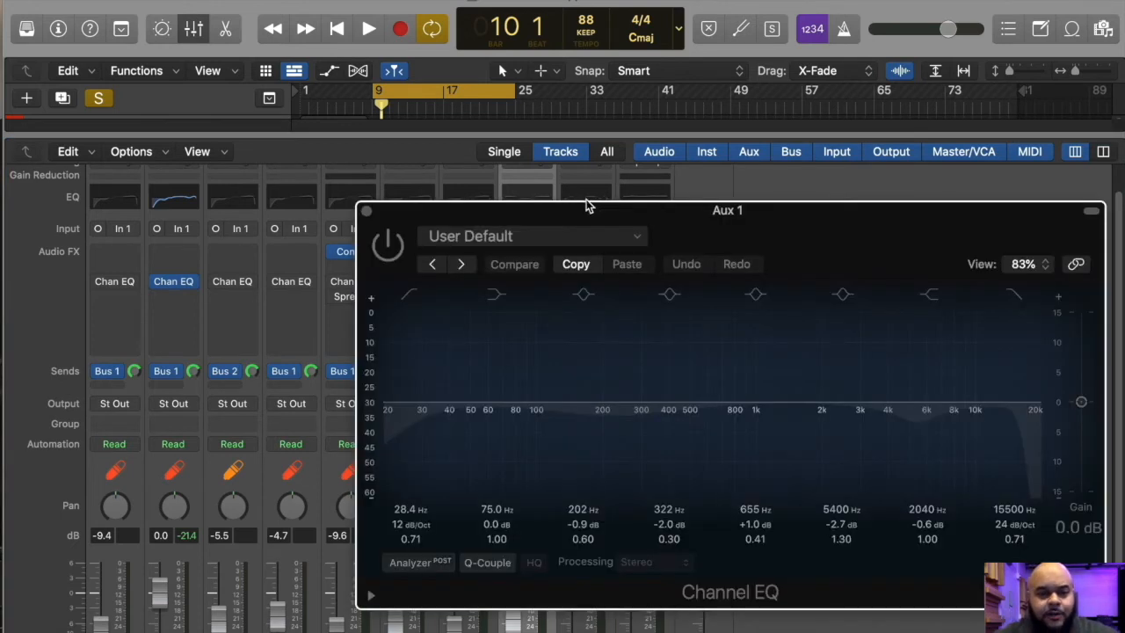
left_click_drag(703, 217, 675, 309)
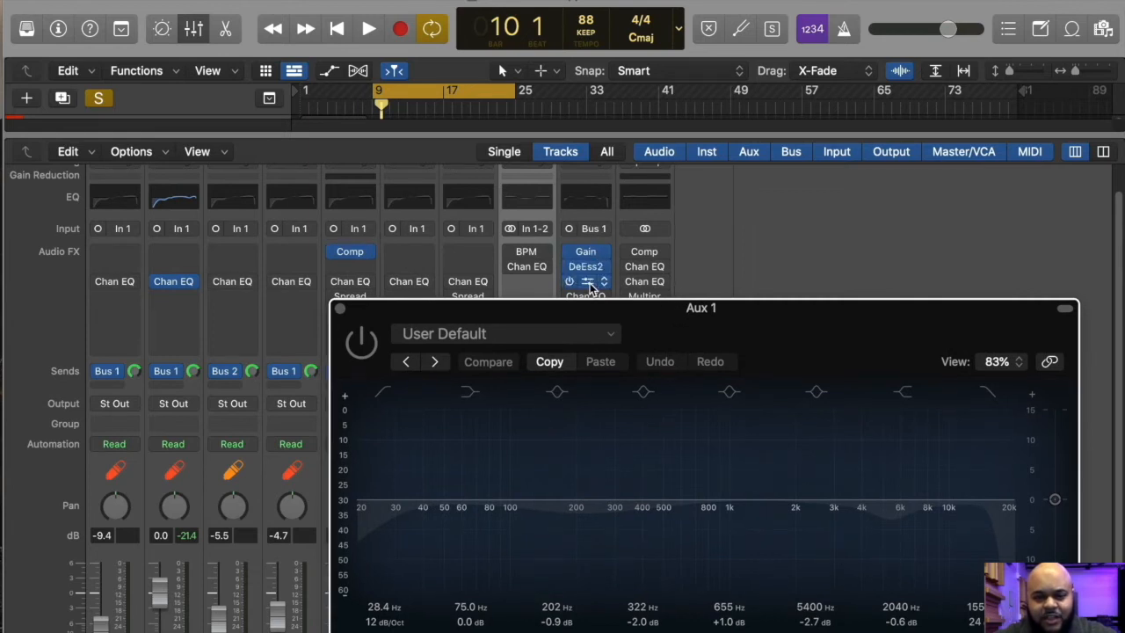
left_click_drag(669, 307, 636, 245)
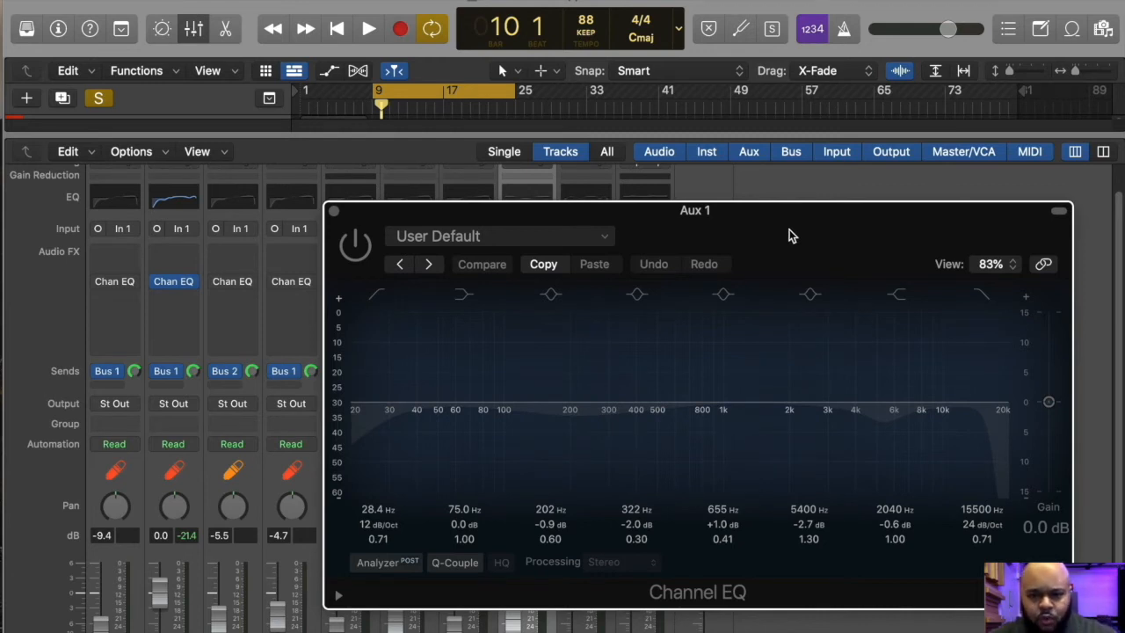
key("space")
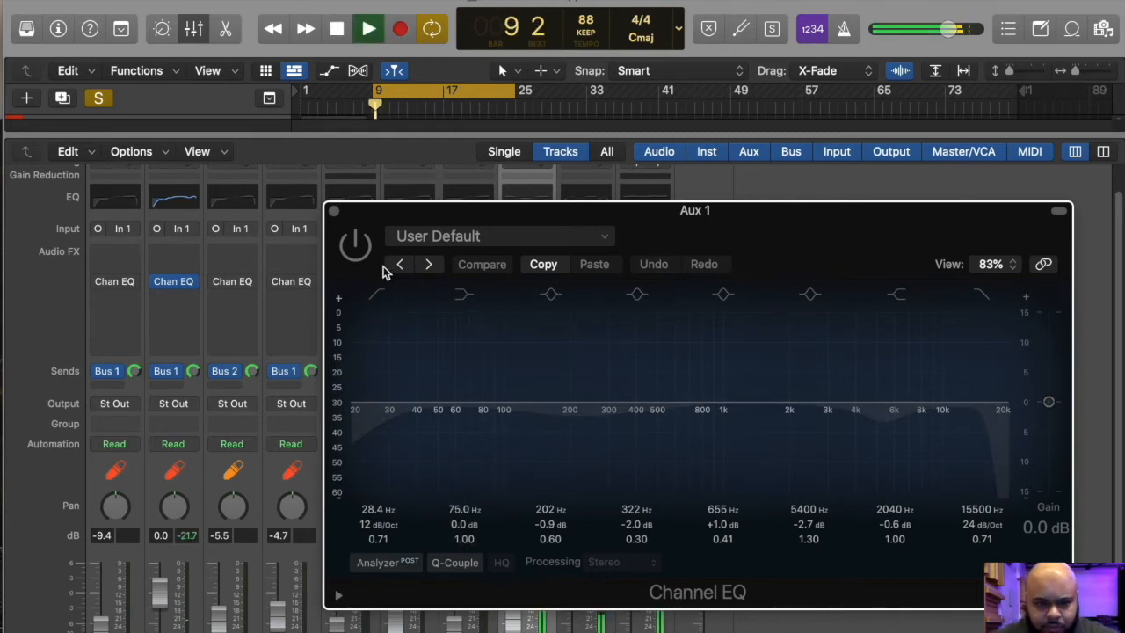
left_click_drag(665, 203, 657, 175)
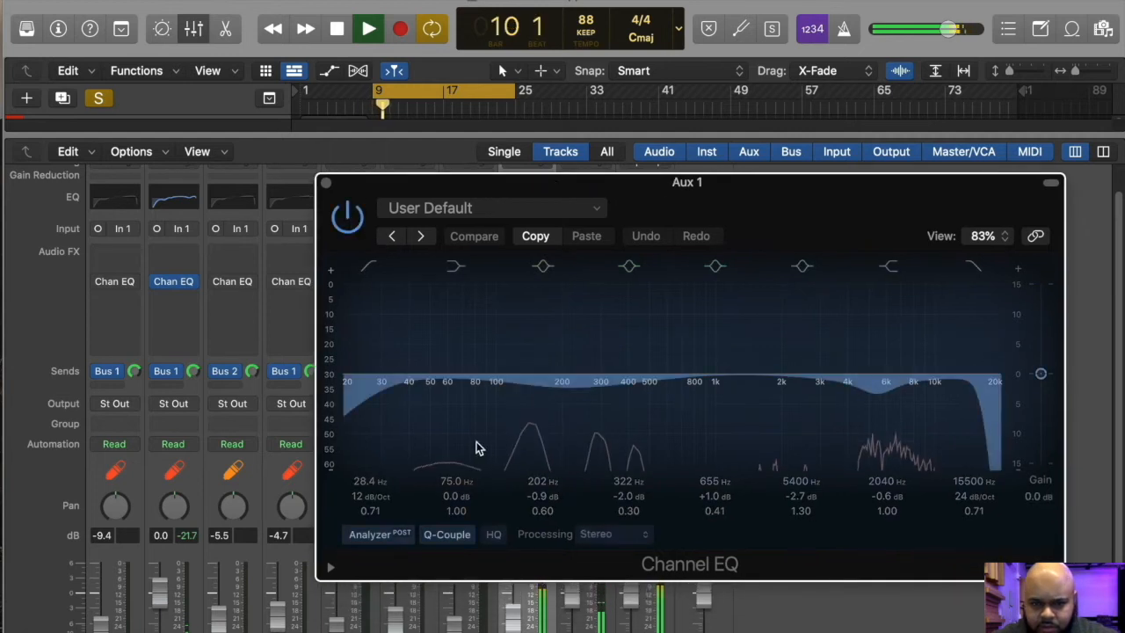
Step: Set the aux EQ's low cut to 30 Hz and its lower bands to 120 Hz at -1.2 dB and 334 Hz at +0.1 dB
mouse_move(384, 407)
left_mouse_down()
mouse_move(771, 381)
mouse_move(377, 401)
left_mouse_up()
left_click_drag(566, 399, 518, 400)
left_click_drag(629, 397, 633, 390)
Step: Set the aux EQ's upper bands to 670 Hz at +0.5 dB and 5200 Hz at -0.3 dB, and the high cut to 20000 Hz
left_click_drag(813, 387, 858, 404)
left_click_drag(979, 403, 1008, 403)
mouse_move(865, 404)
left_mouse_down()
mouse_move(842, 397)
mouse_move(870, 409)
left_mouse_up()
left_click(987, 417)
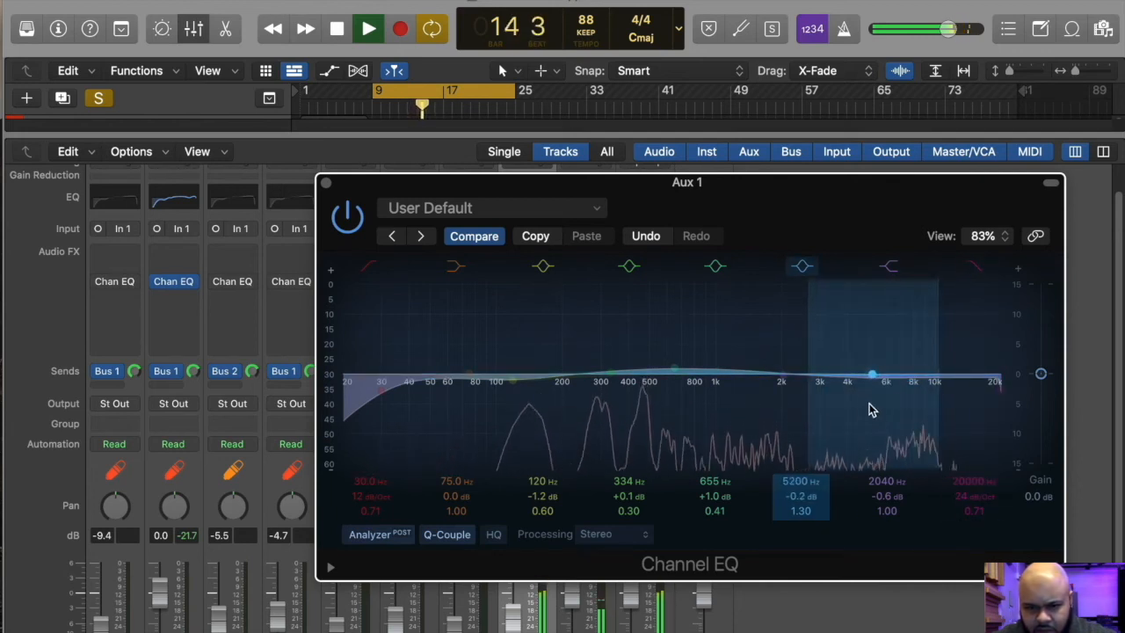
left_click_drag(703, 372, 709, 377)
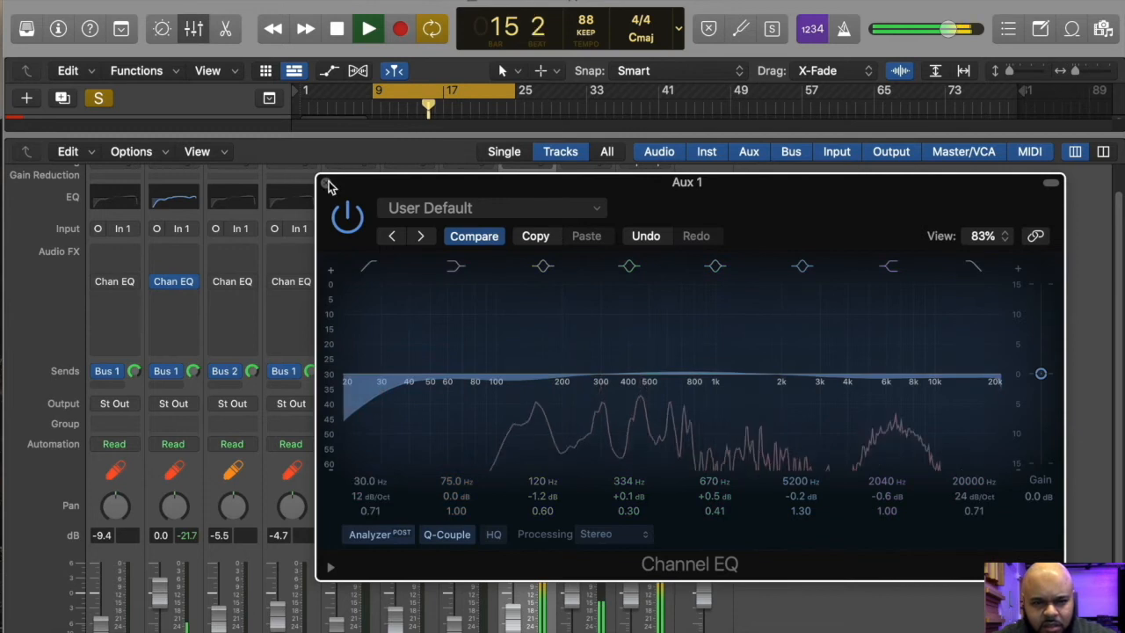
left_click_drag(871, 384, 871, 386)
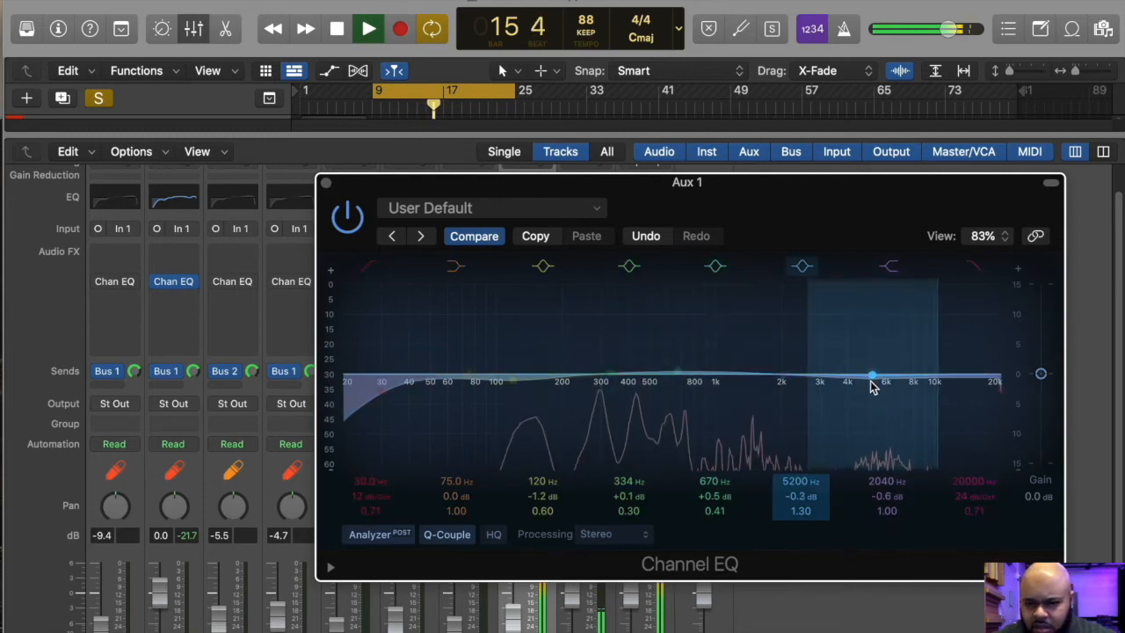
left_click(326, 184)
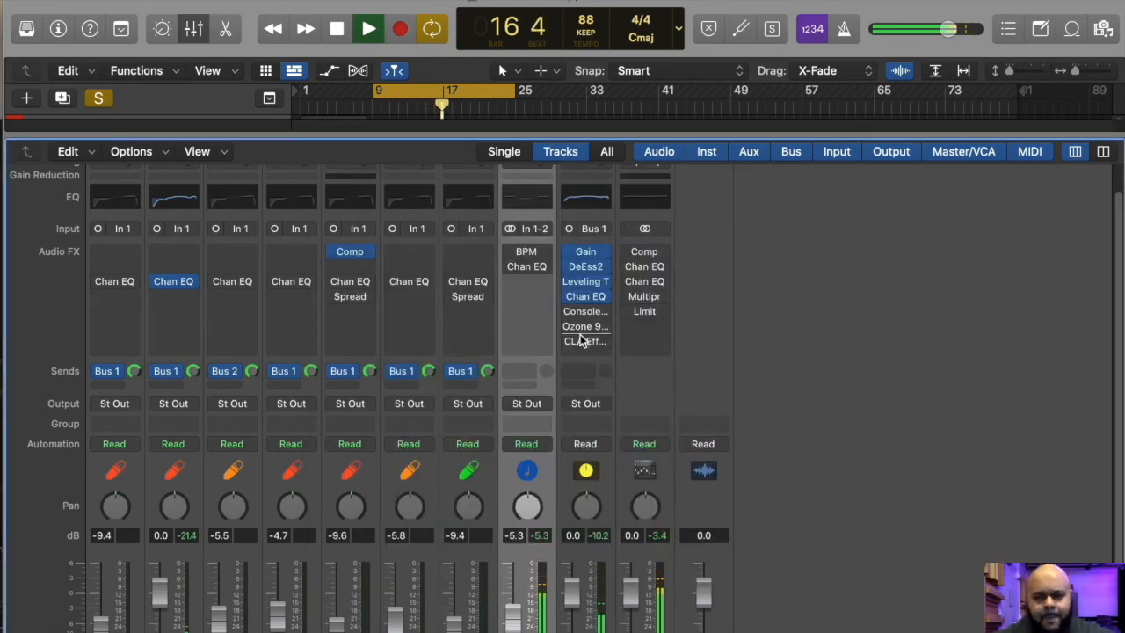
Step: Stop playback and compare the Channel EQ curves of the Bus 1 aux and the main verse vocals
mouse_move(569, 316)
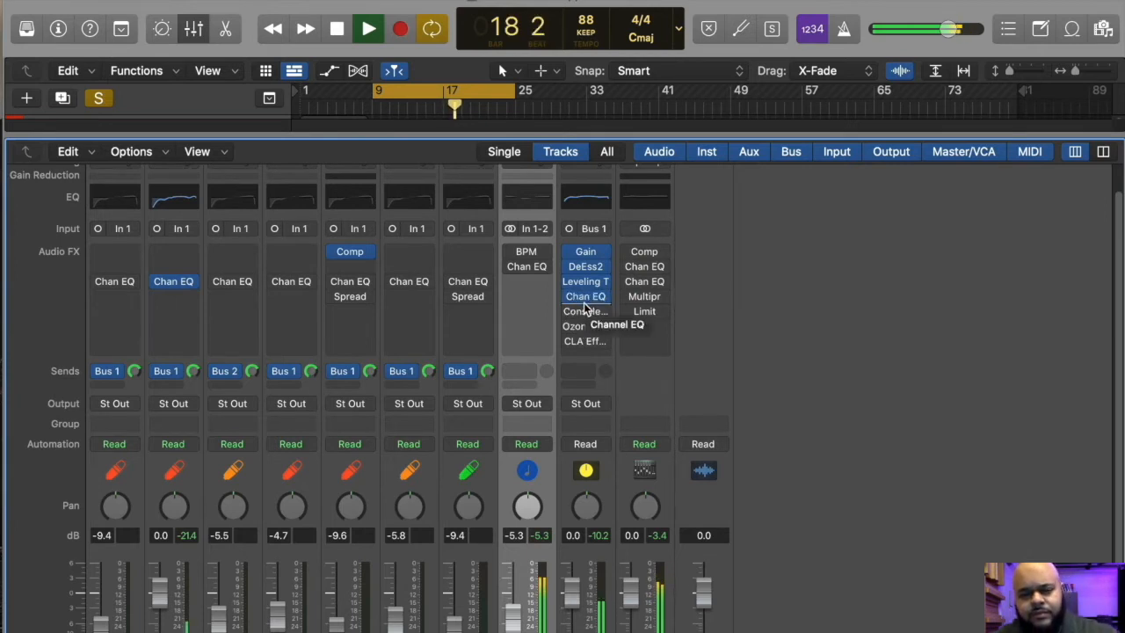
key("space")
left_click(604, 304)
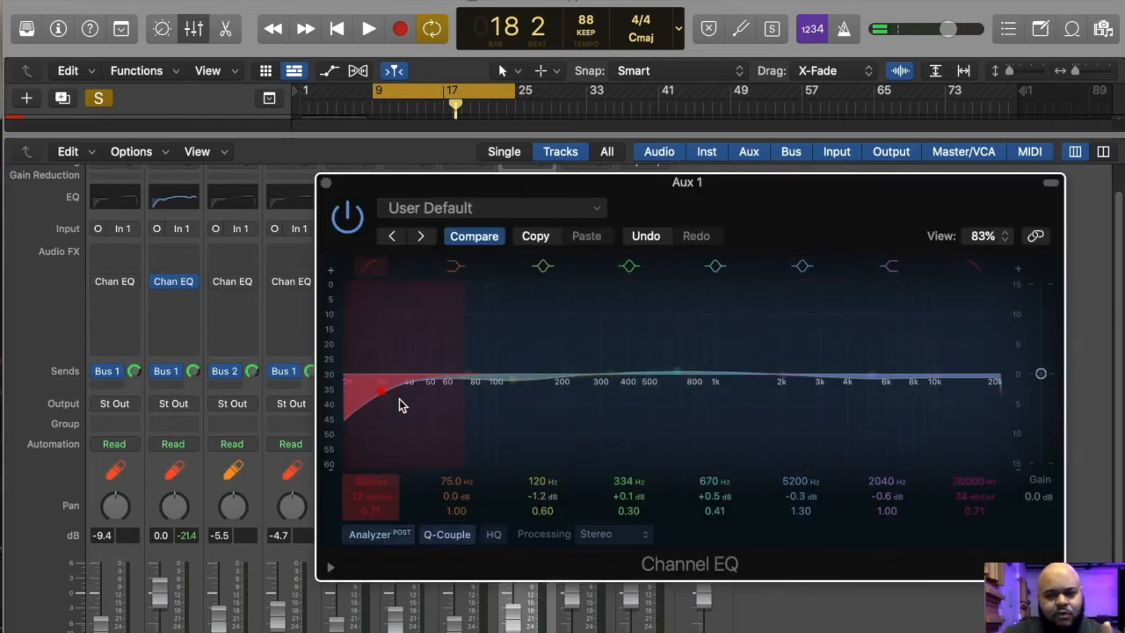
left_click(325, 182)
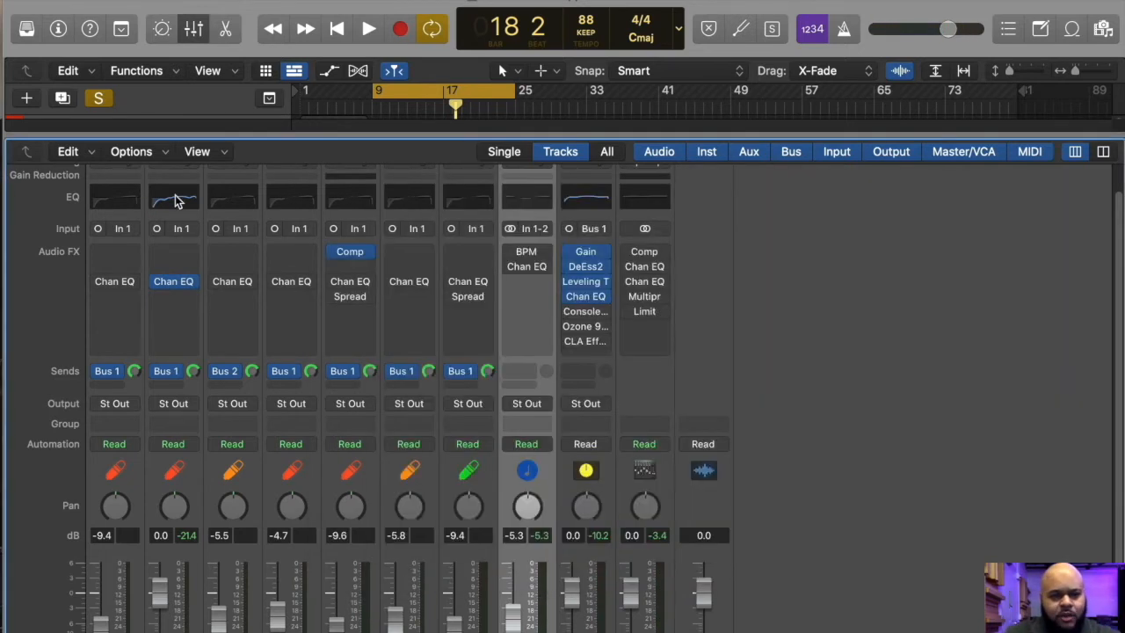
left_click(173, 201)
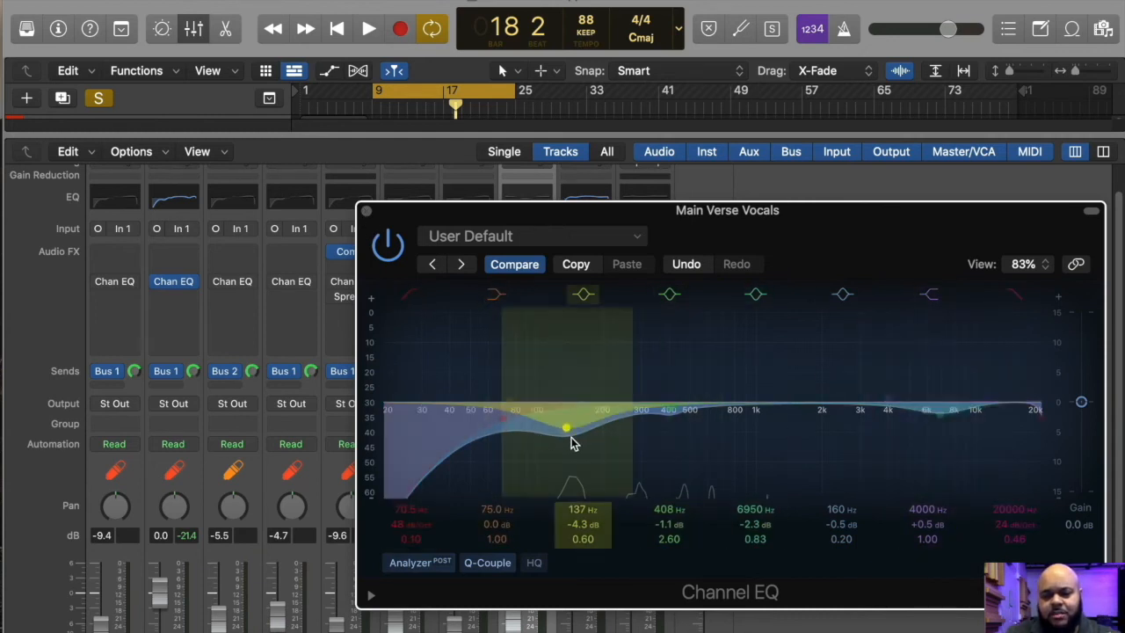
left_click(367, 211)
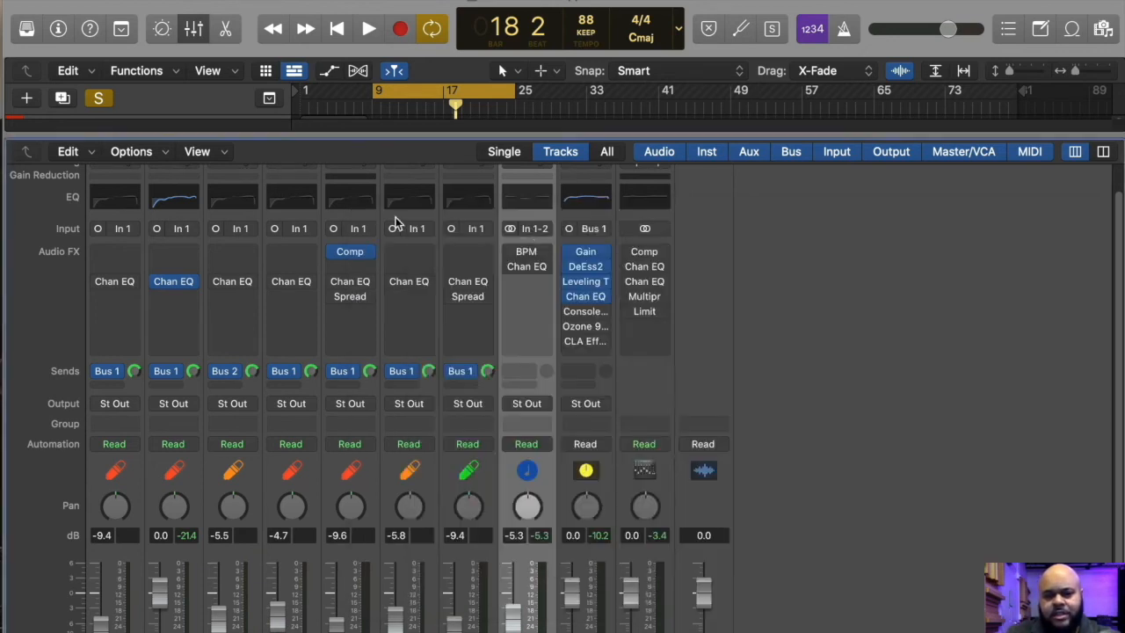
Step: Retune the aux EQ's mid bands during playback to 685 Hz at -0.4 dB with Q 0.37 and 310 Hz at +0.3 dB
left_click(601, 203)
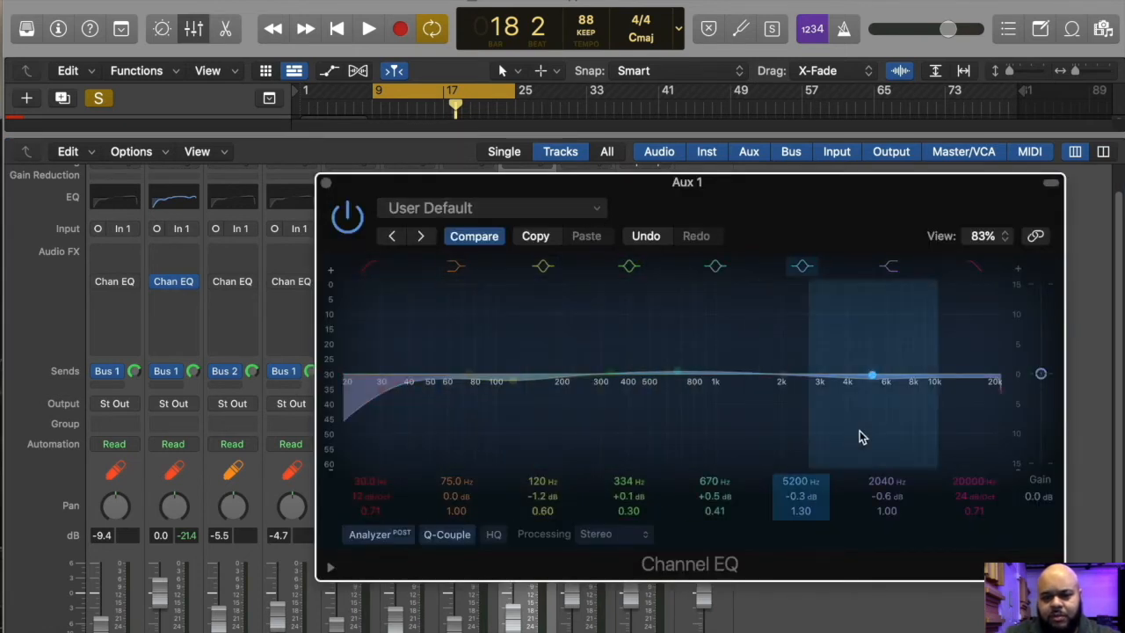
key("space")
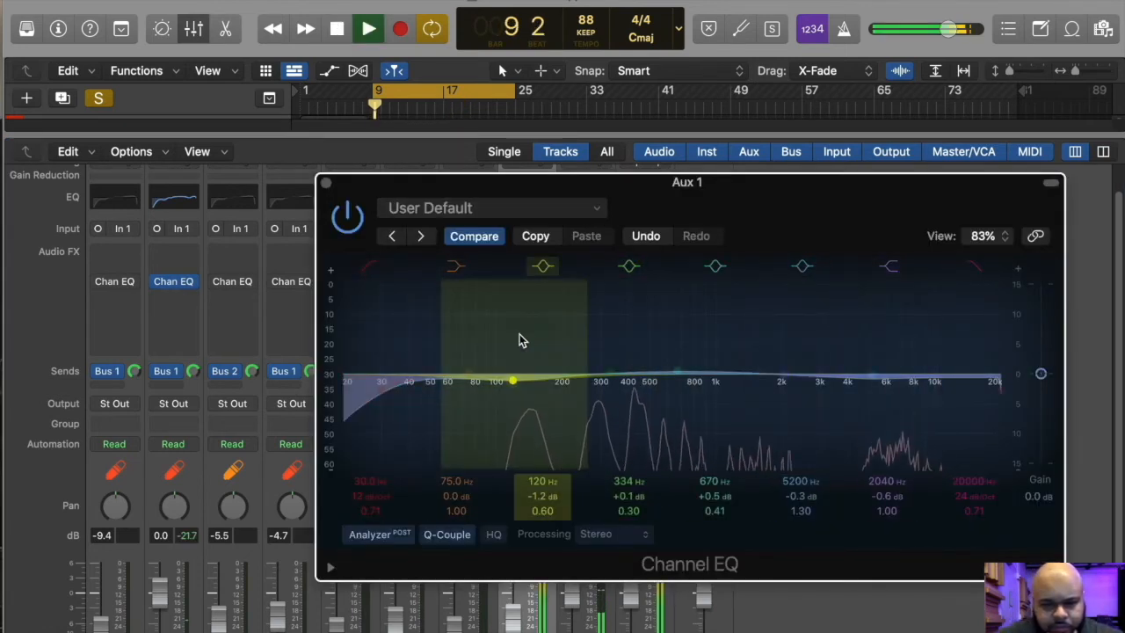
left_click_drag(677, 371, 678, 381)
left_click_drag(598, 376, 605, 389)
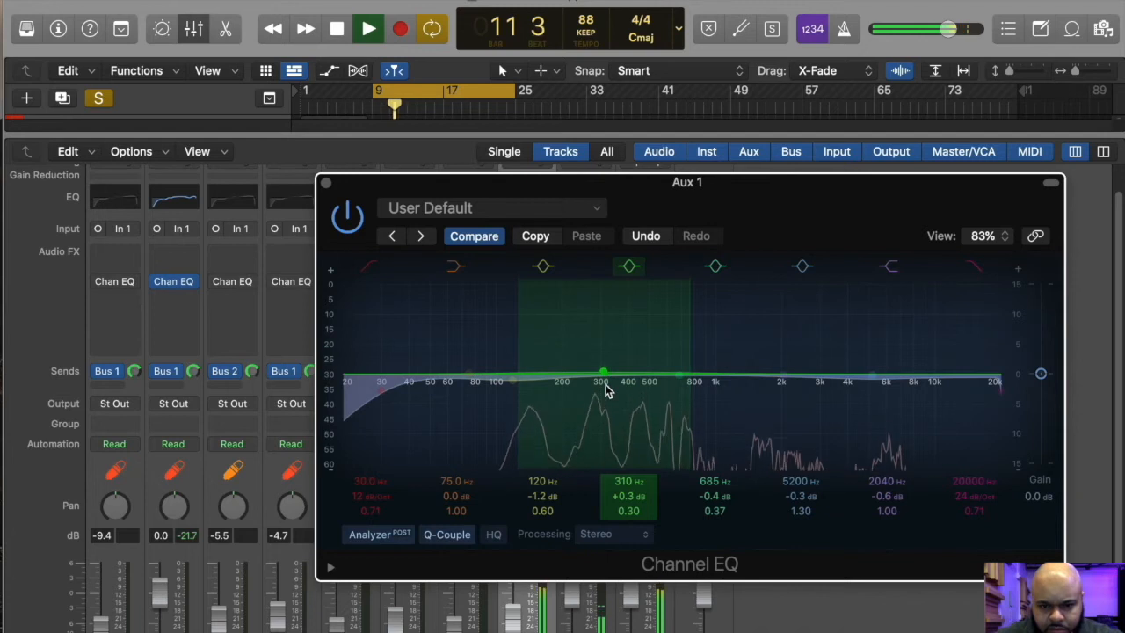
key("super+w")
key("space")
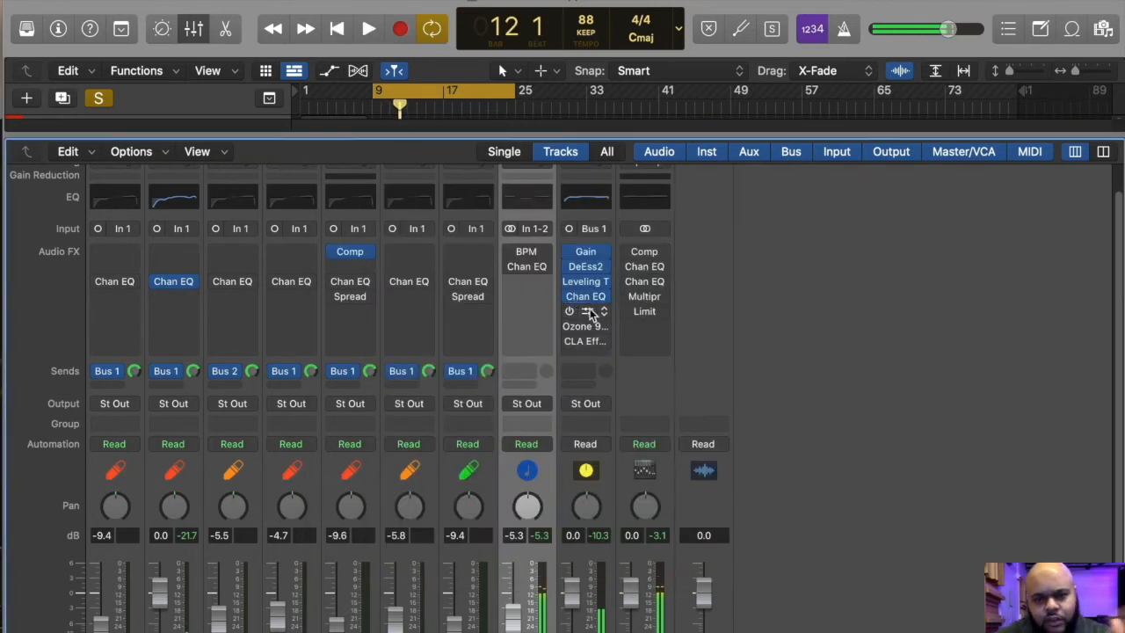
Step: Inspect the Pop Vocal settings of the Vintage Console EQ on the Bus 1 aux
left_click(589, 314)
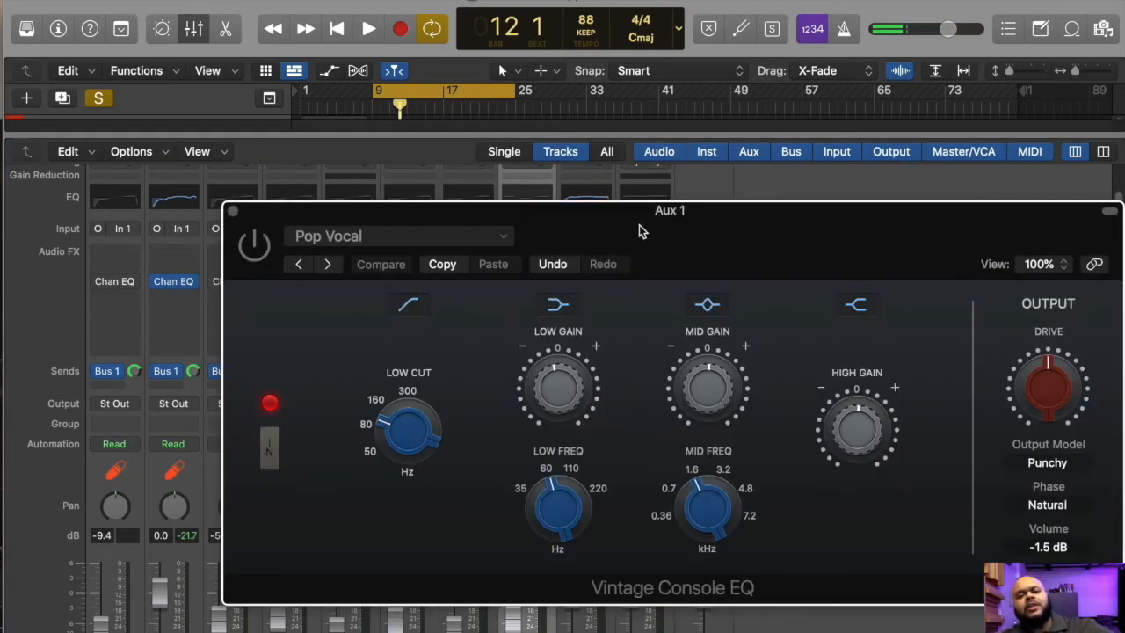
left_click_drag(365, 216, 308, 205)
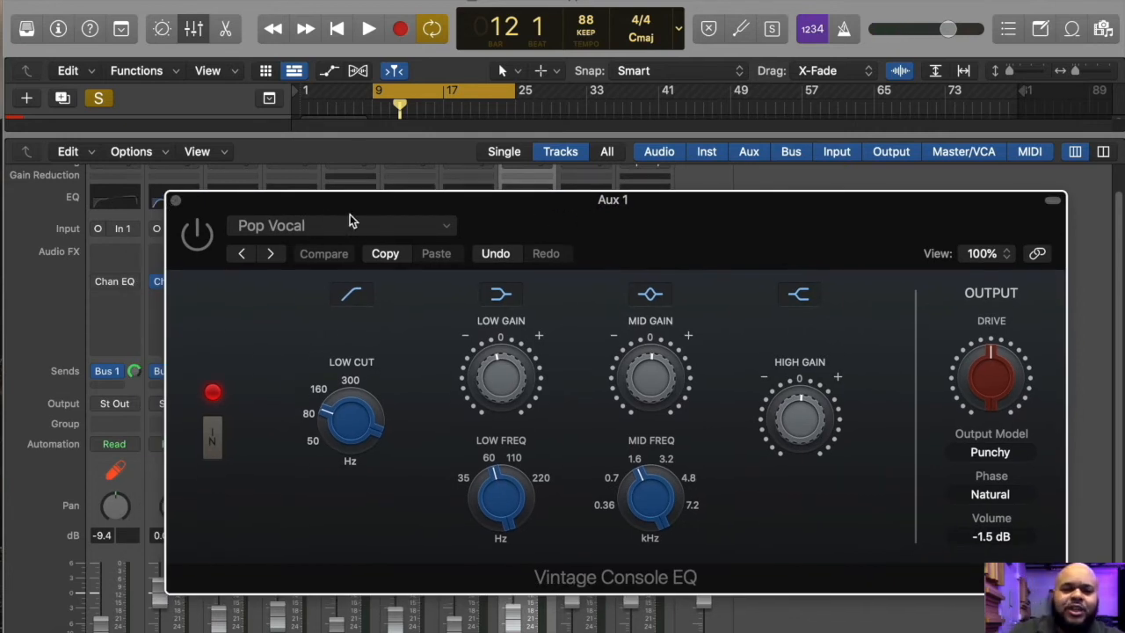
left_click(176, 201)
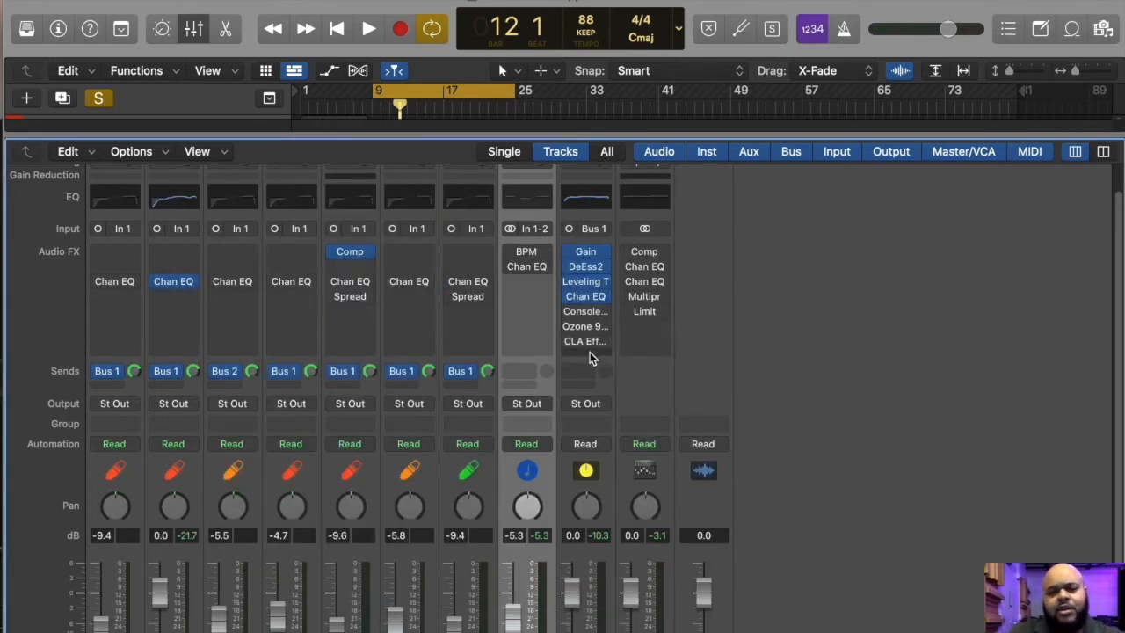
left_click(586, 311)
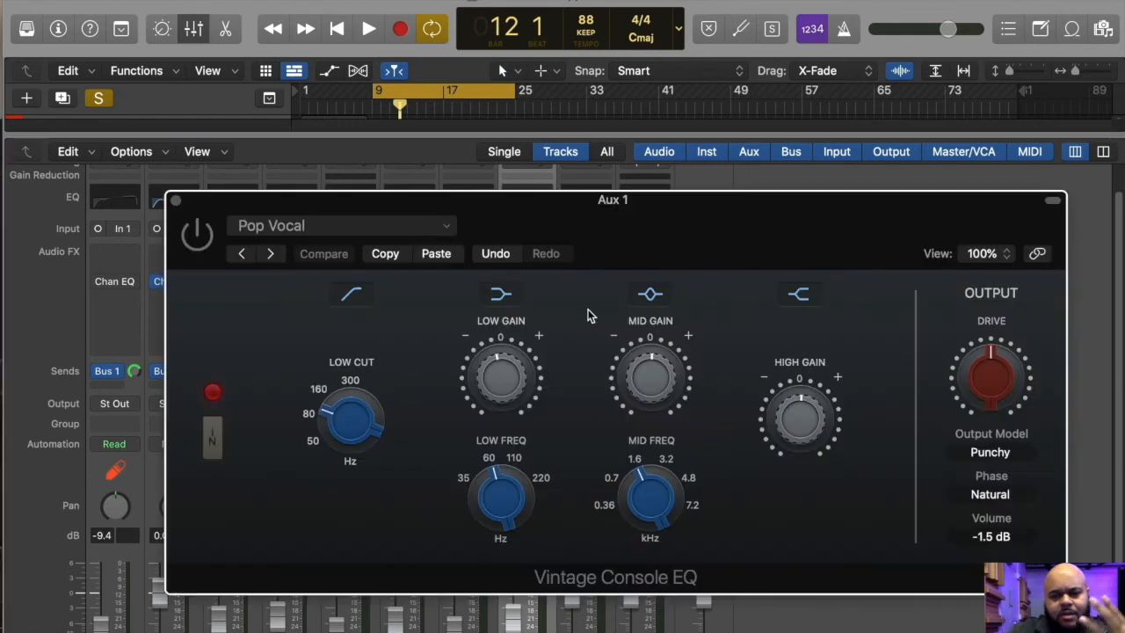
left_click_drag(779, 253, 759, 225)
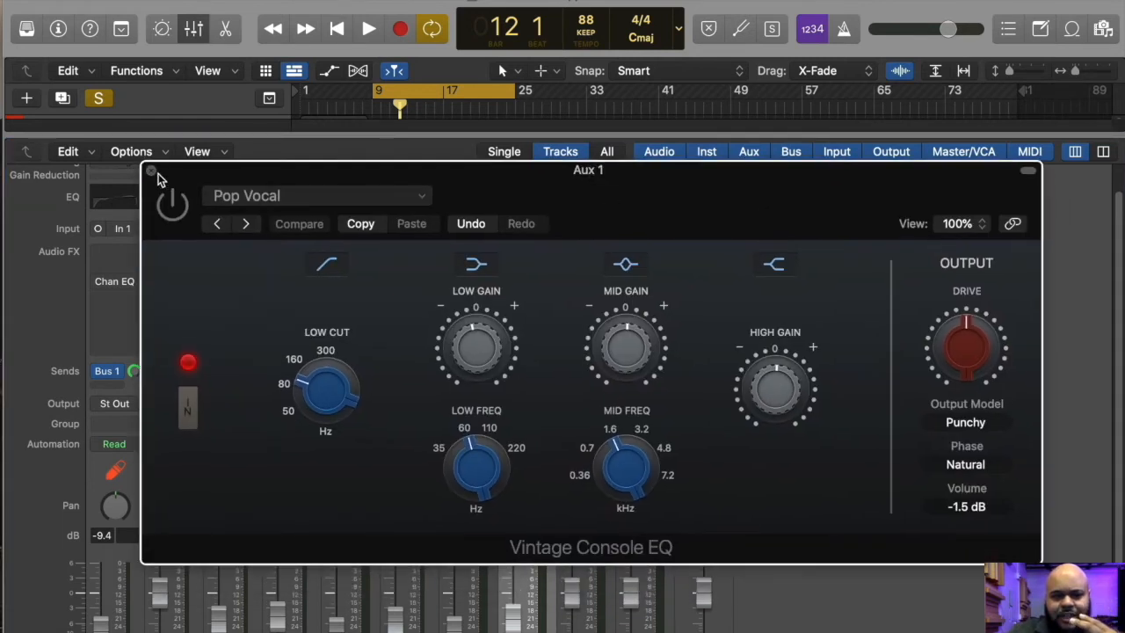
left_click(153, 172)
Step: Choose the stereo Vintage Console EQ from the Vintage EQ Collection for the aux's insert and open its settings
left_click(610, 313)
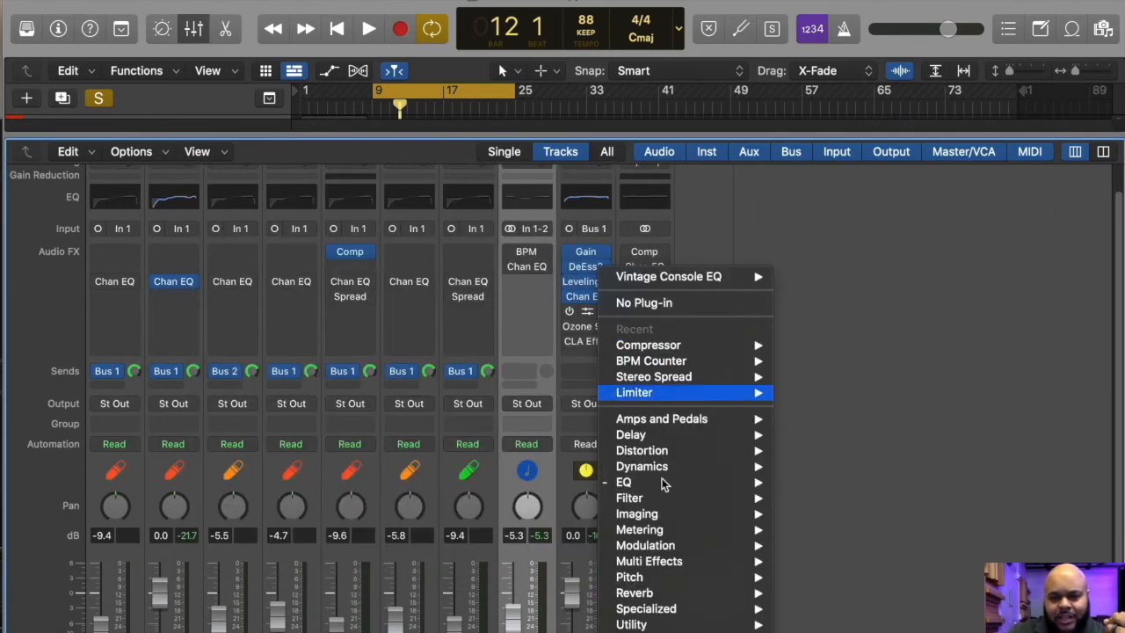
mouse_move(684, 487)
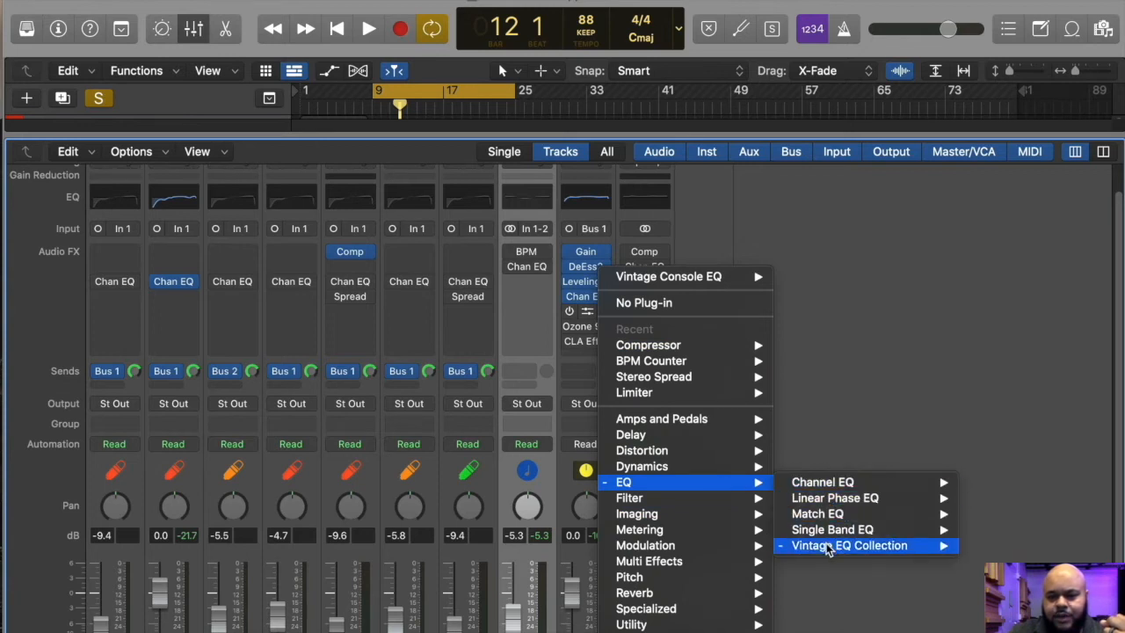
mouse_move(830, 549)
mouse_move(694, 550)
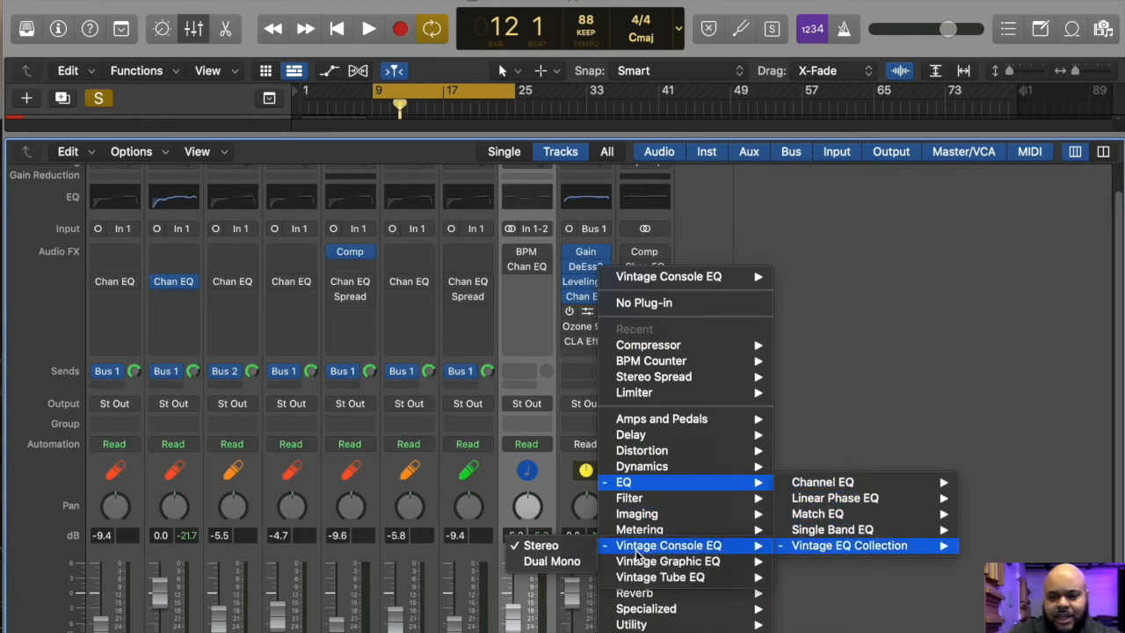
left_click(536, 551)
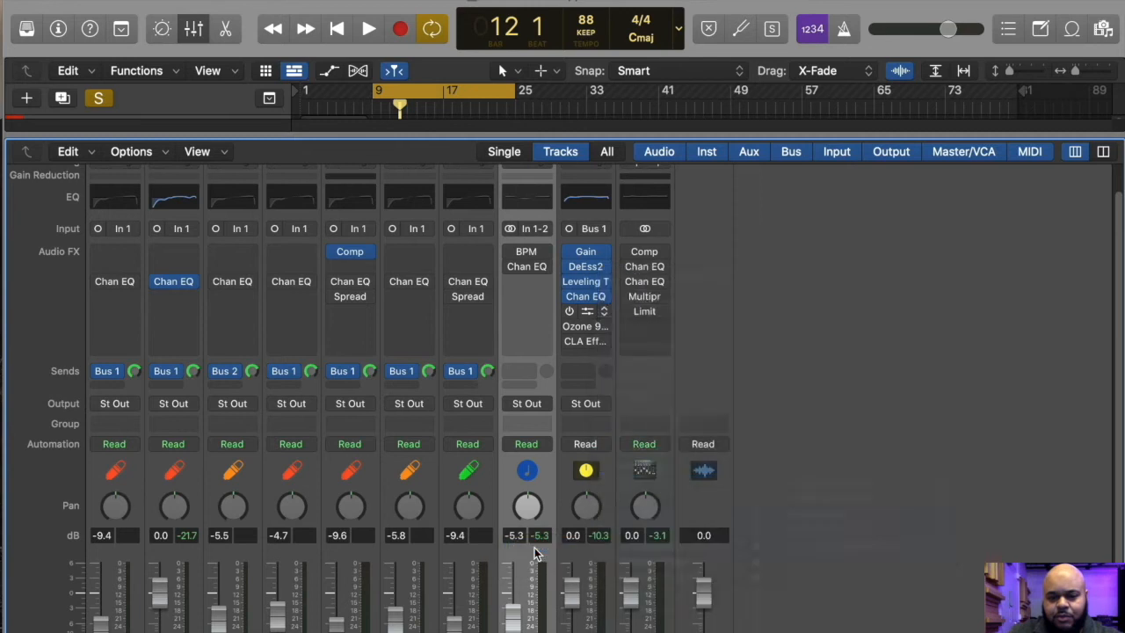
left_click(584, 312)
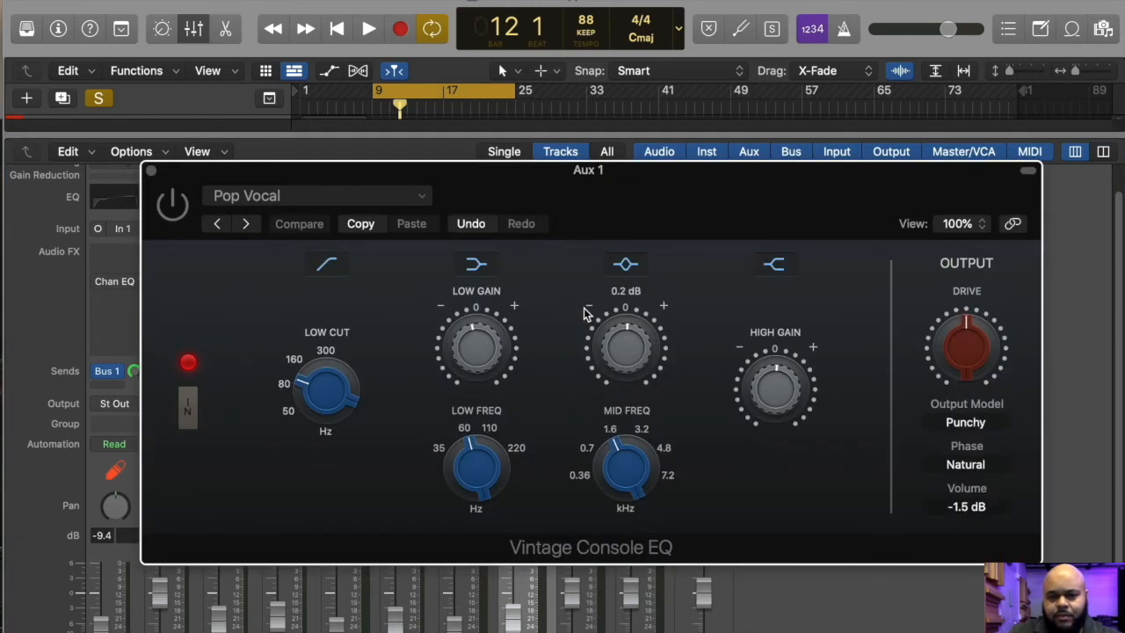
Step: Load the Pop Vocal preset into the Vintage Console EQ on Aux 1 and play the looped section
left_click(295, 200)
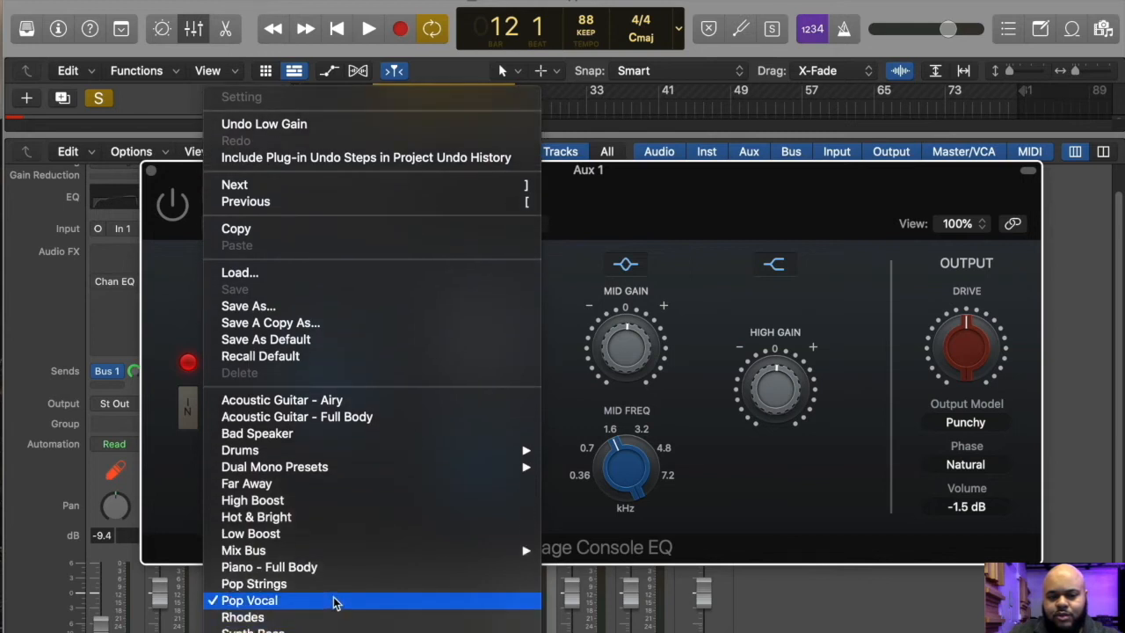
left_click(333, 602)
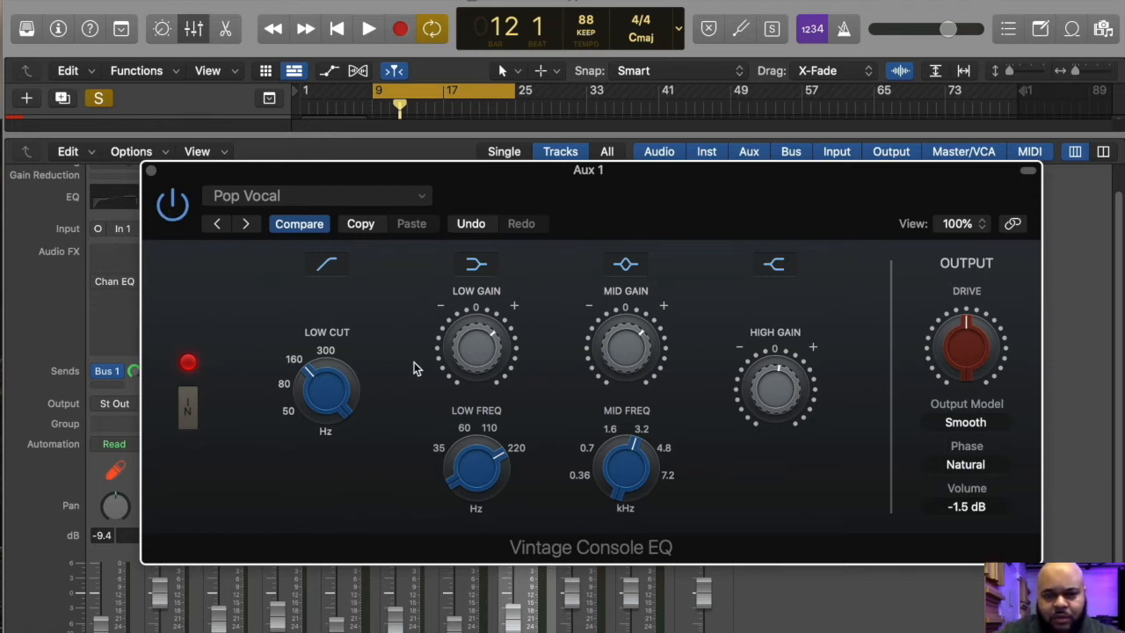
mouse_move(772, 393)
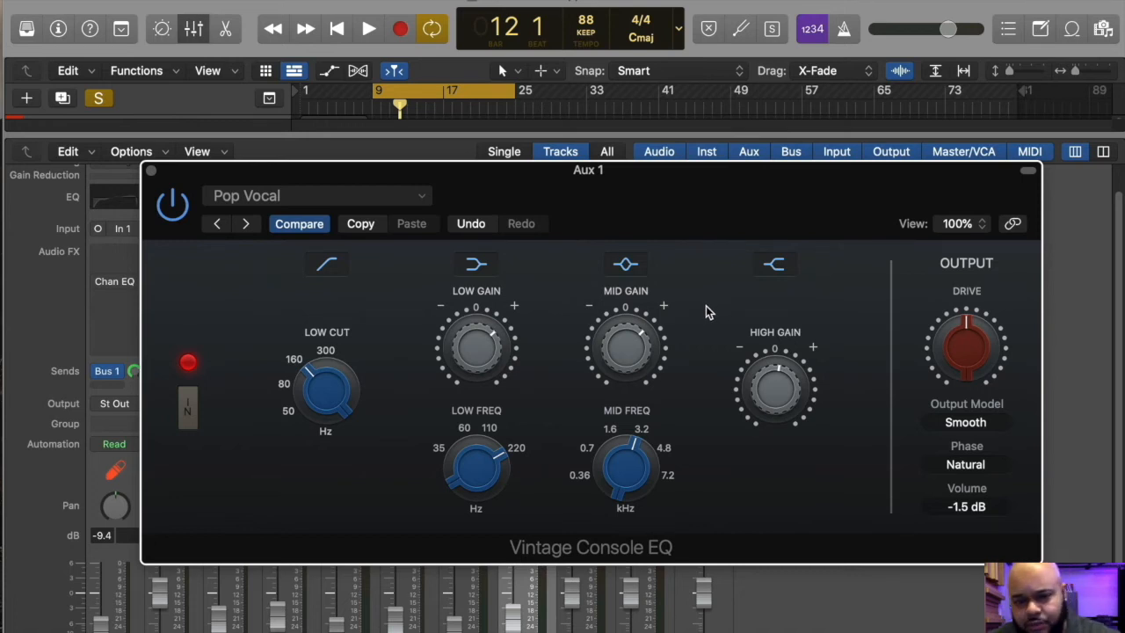
key("space")
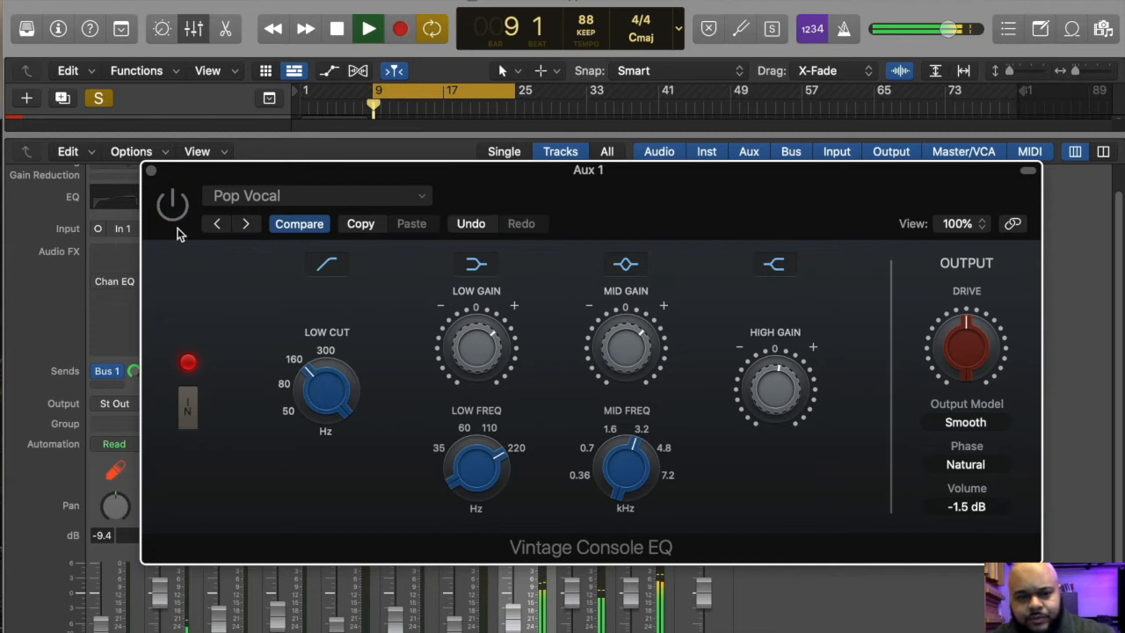
Step: Turn down the EQ's low, mid and high gains during playback and set the mid frequency to 0.760 kHz
left_click_drag(475, 352, 466, 405)
mouse_move(632, 369)
left_mouse_down()
mouse_move(632, 392)
mouse_move(635, 378)
left_mouse_up()
left_click_drag(756, 387, 763, 425)
left_click(661, 448)
left_click_drag(626, 532, 604, 598)
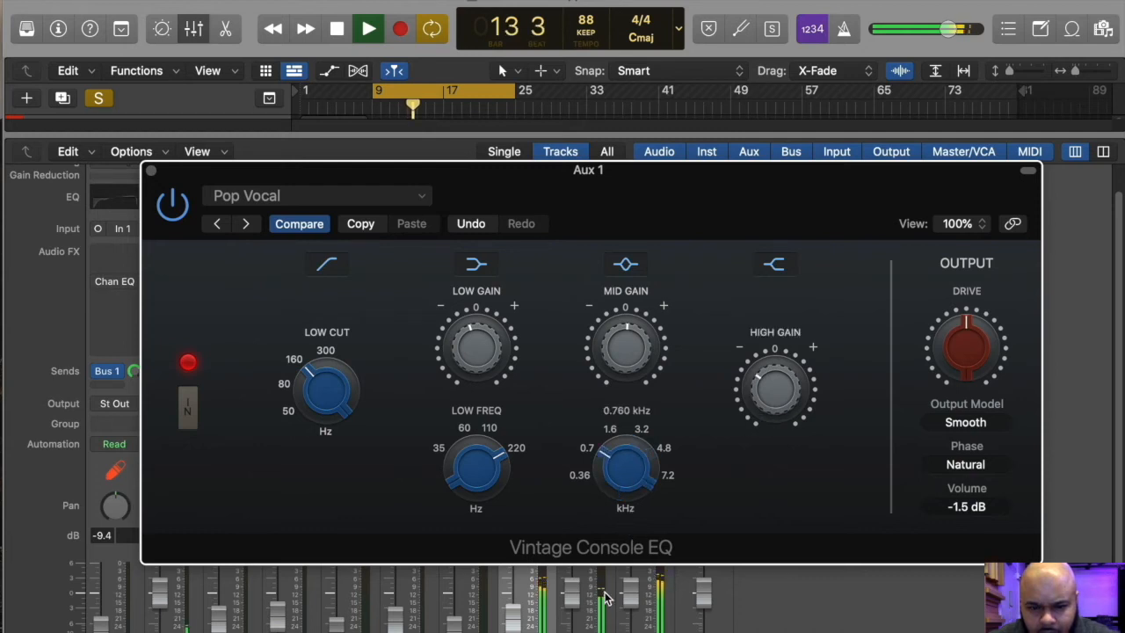
Step: Lower the mid frequency further, trim the high gain slightly below 0 dB and raise the mid gain to 3.2 dB
left_click_drag(779, 380, 782, 356)
left_click_drag(626, 464, 626, 475)
mouse_move(780, 392)
left_mouse_down()
mouse_move(782, 377)
mouse_move(788, 390)
left_mouse_up()
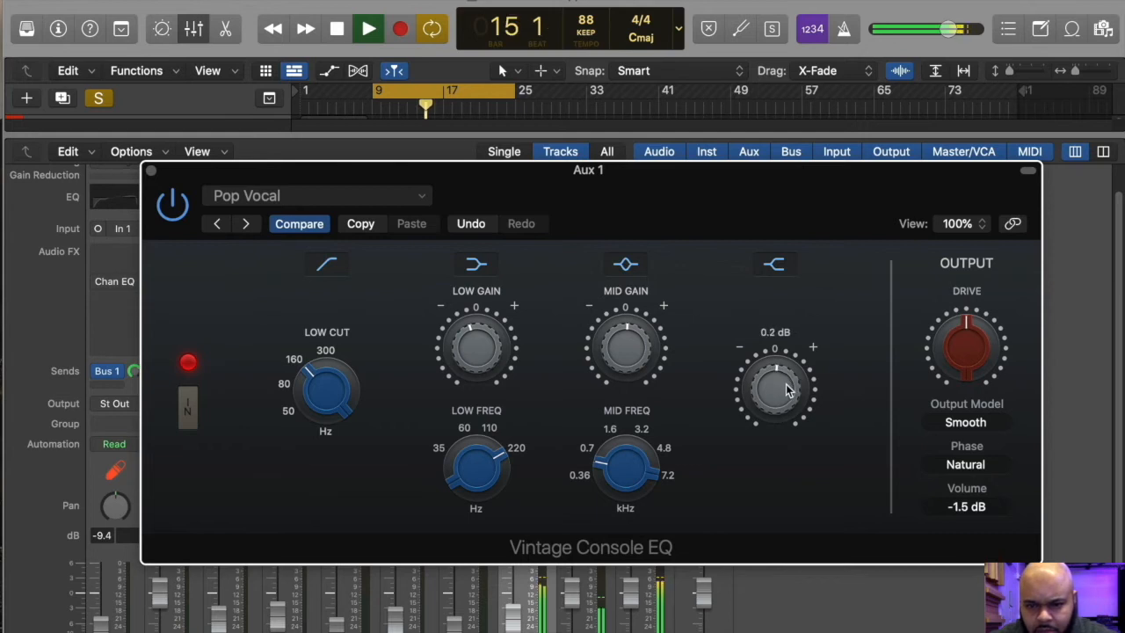
left_click_drag(625, 343, 626, 351)
left_click_drag(775, 376, 768, 379)
left_click(655, 314)
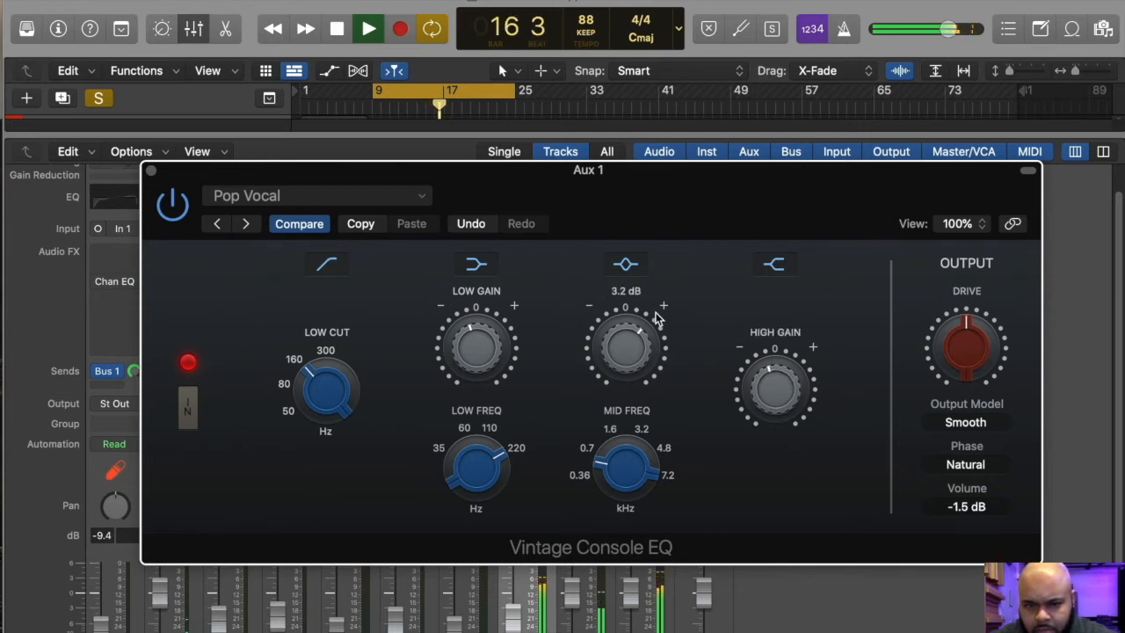
Step: Lower the low cut to about 80 Hz, center the low and mid gains near 0 dB, and audition the high gain
left_click_drag(498, 329, 502, 335)
left_click_drag(338, 380, 333, 448)
left_click_drag(479, 352, 479, 361)
left_click_drag(626, 352, 625, 382)
left_click(790, 362)
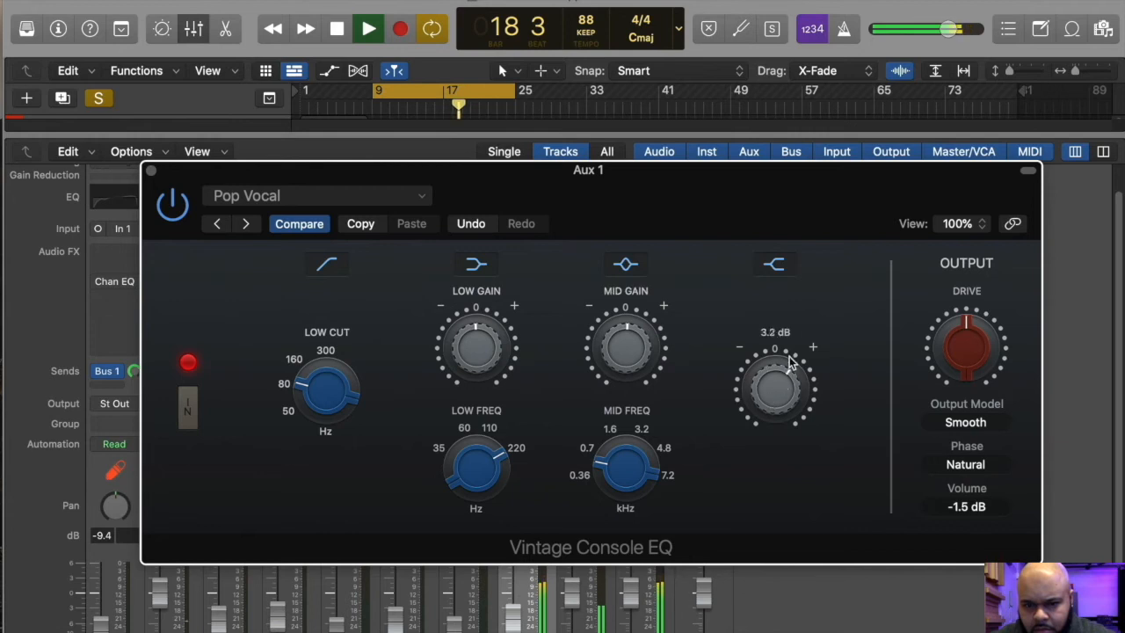
mouse_move(789, 357)
left_mouse_down()
mouse_move(787, 409)
mouse_move(804, 373)
left_mouse_up()
Step: Try the Silky output model, bring the high gain to about 0 dB, raise the drive, and switch the output model to Punchy
left_click(977, 423)
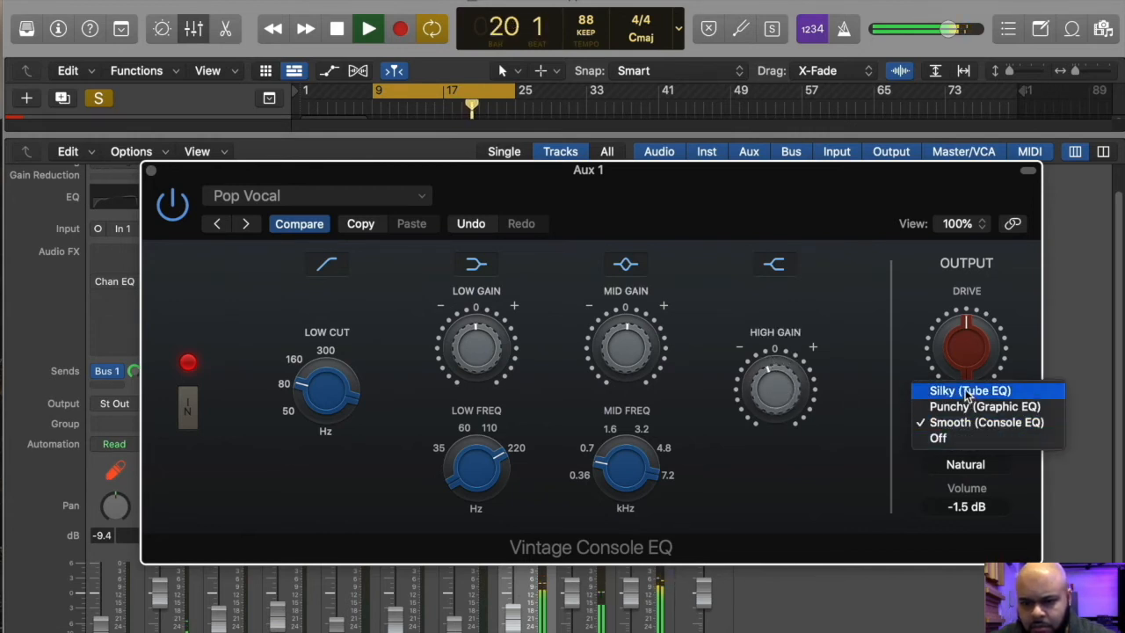
left_click(967, 390)
left_click_drag(789, 387, 787, 371)
left_click_drag(959, 347, 966, 341)
left_click(970, 428)
left_click(944, 435)
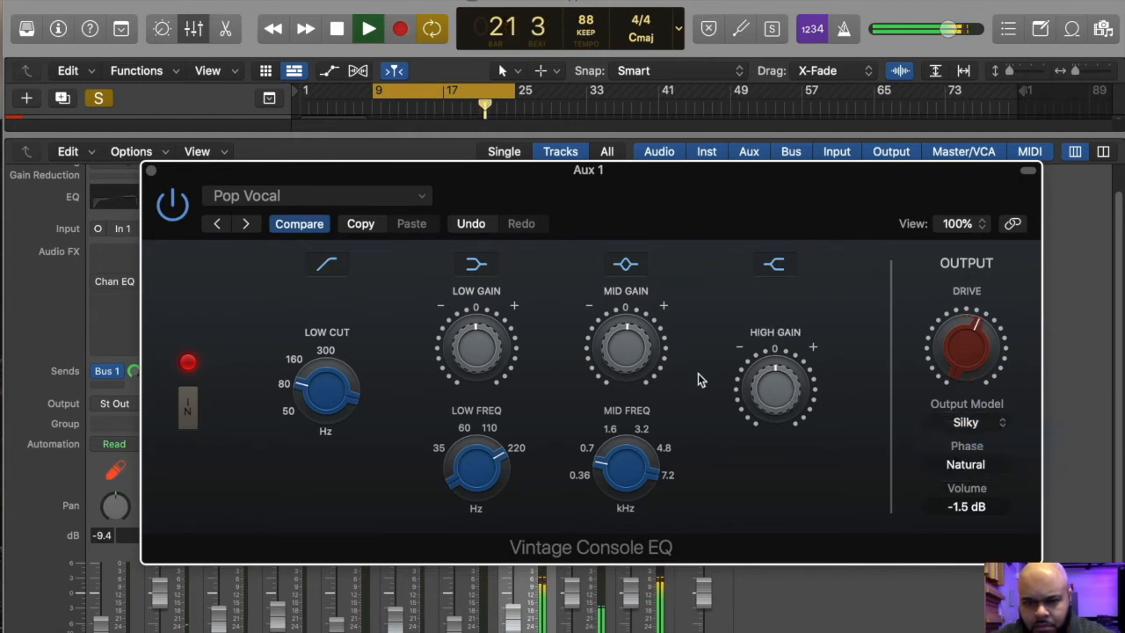
Step: Boost the low gain to 2.3 dB with slight mid and high boosts, raise the drive a little, and close the Console EQ
left_click_drag(781, 385, 780, 367)
mouse_move(628, 356)
left_mouse_down()
mouse_move(648, 355)
mouse_move(641, 339)
left_mouse_up()
left_click_drag(472, 360, 488, 344)
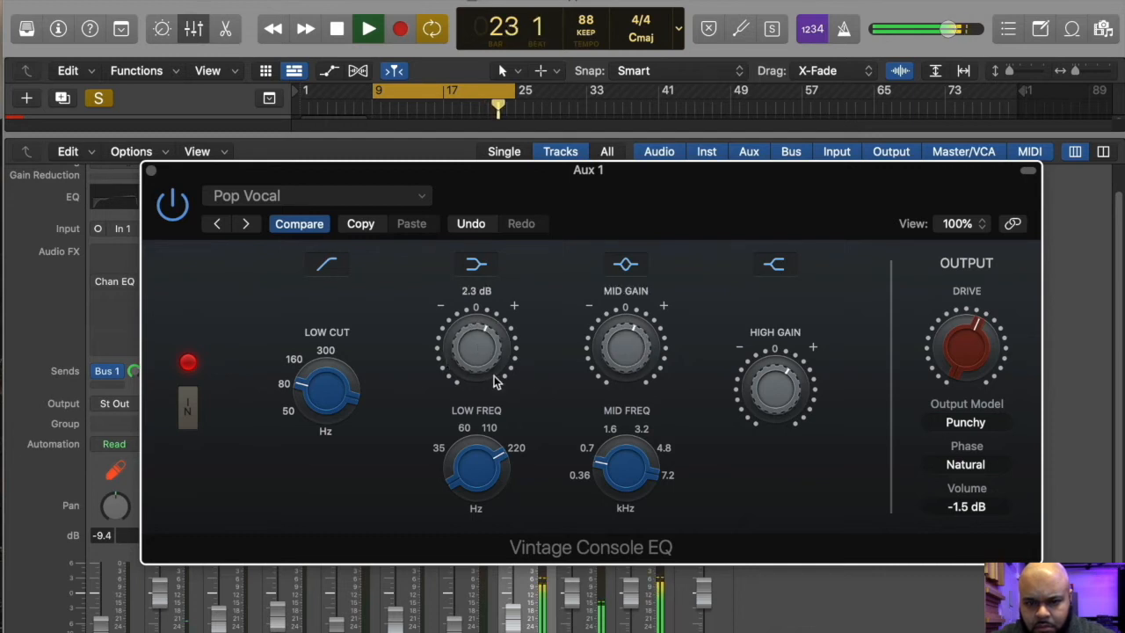
left_click_drag(990, 309, 984, 342)
left_click_drag(809, 390, 806, 402)
left_click(152, 169)
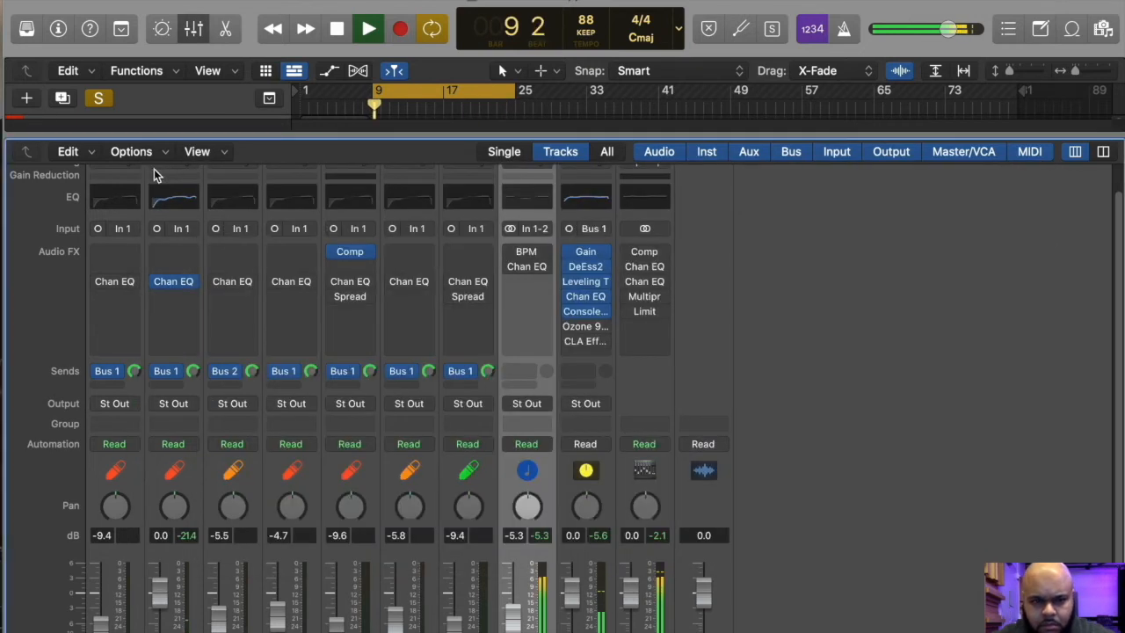
Step: Reopen the Aux 1 Console EQ, nudge the mid gain up, and set the high gain to 0 dB
left_click(590, 311)
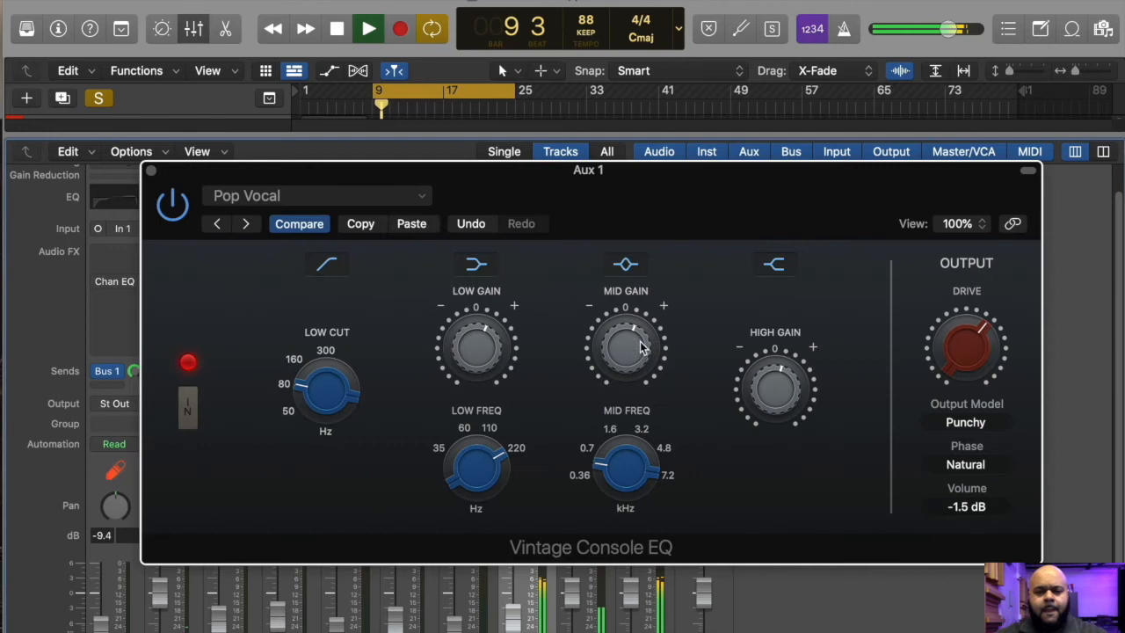
left_click_drag(774, 389, 771, 425)
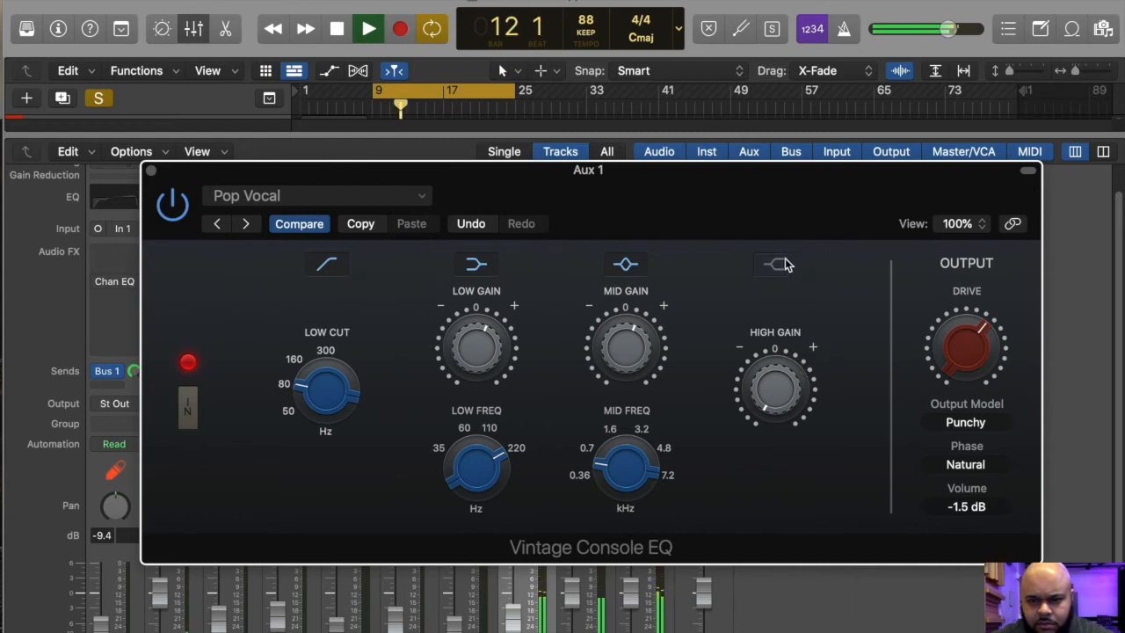
left_click_drag(612, 359, 613, 347)
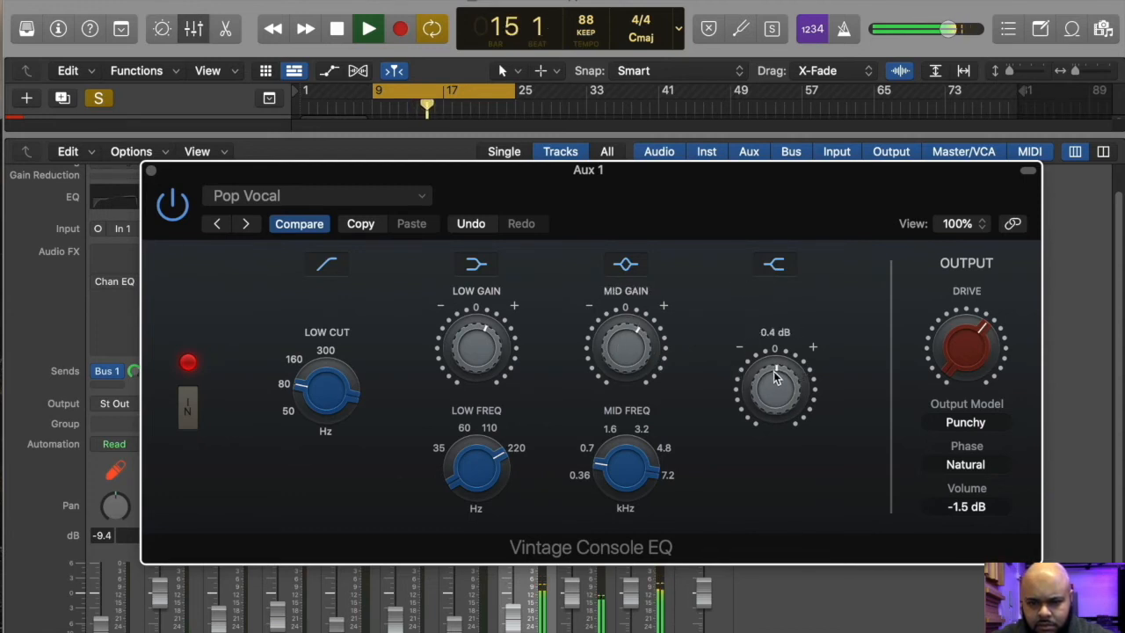
double_click(775, 334)
type("0")
key("Return")
Step: Sweep the mid band's gain and frequency during playback, settling on a slight boost at 5.520 kHz
left_click_drag(629, 352, 629, 377)
left_click_drag(625, 464, 630, 392)
left_click_drag(630, 348, 632, 395)
left_click_drag(626, 464, 616, 435)
left_click_drag(613, 379, 602, 264)
left_click_drag(626, 465, 622, 567)
left_click_drag(624, 343, 613, 393)
left_click_drag(624, 474, 634, 327)
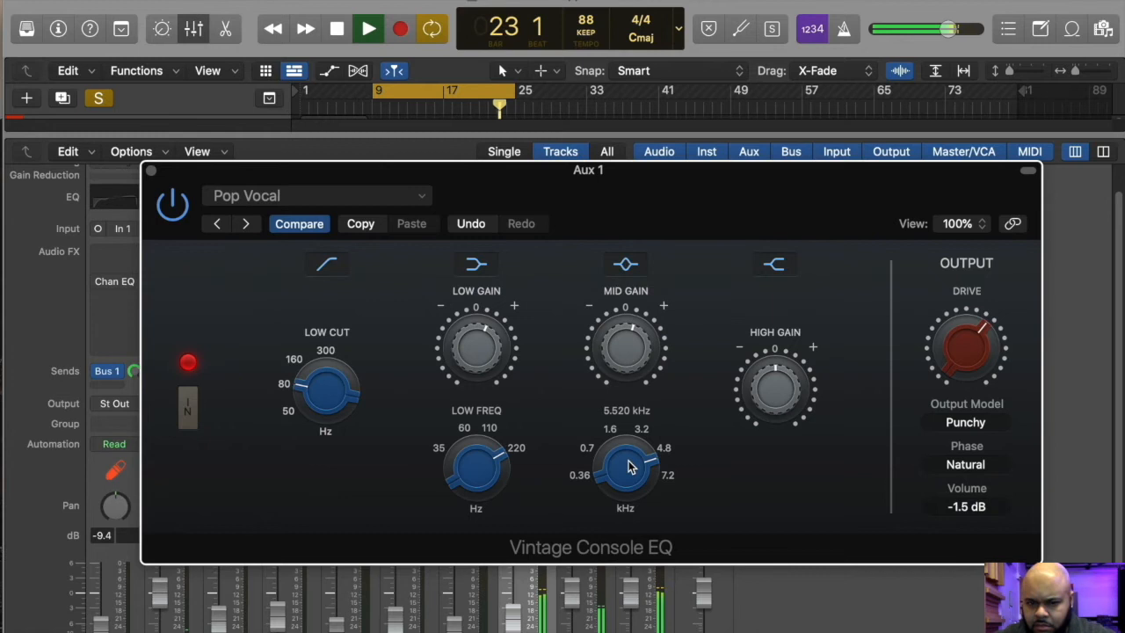
Step: Set the low band to 83.750 Hz with its gain near 0 dB, raise the drive further, and close the Console EQ
left_click_drag(475, 466, 468, 555)
left_click_drag(469, 367, 472, 418)
left_click_drag(471, 356, 478, 330)
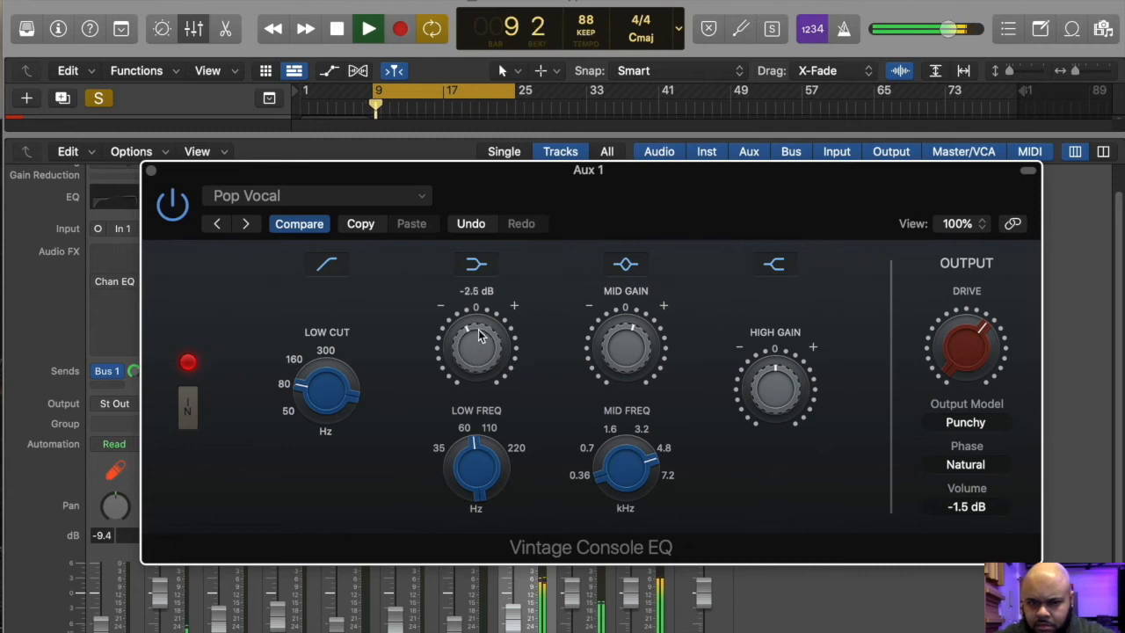
left_click_drag(960, 352, 970, 331)
left_click_drag(323, 390, 325, 406)
left_click_drag(494, 349, 495, 334)
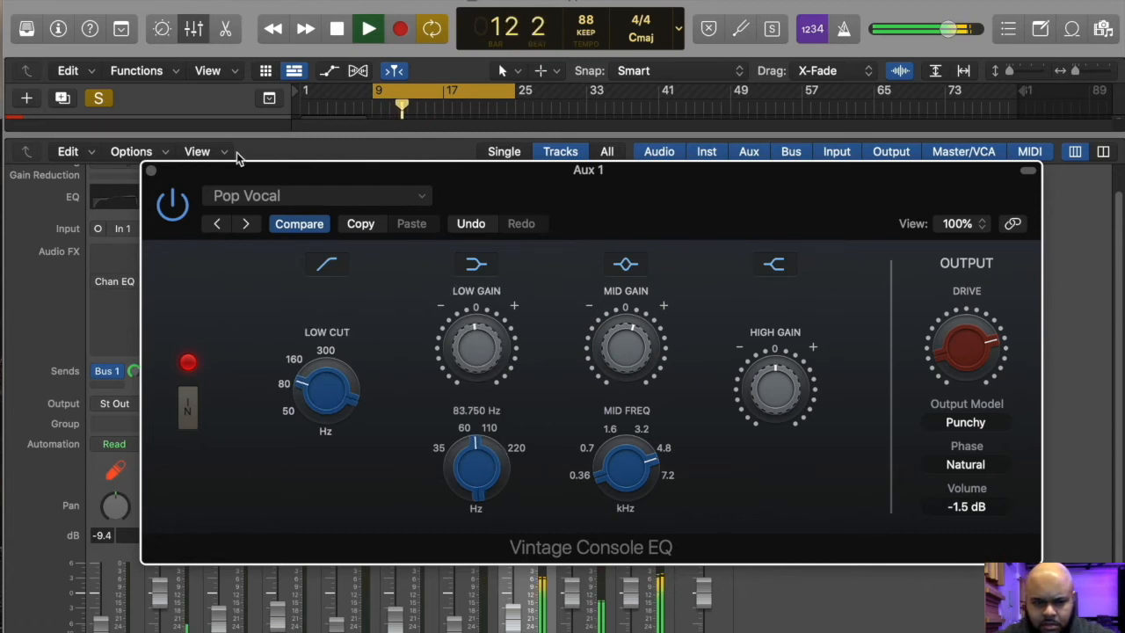
left_click(151, 172)
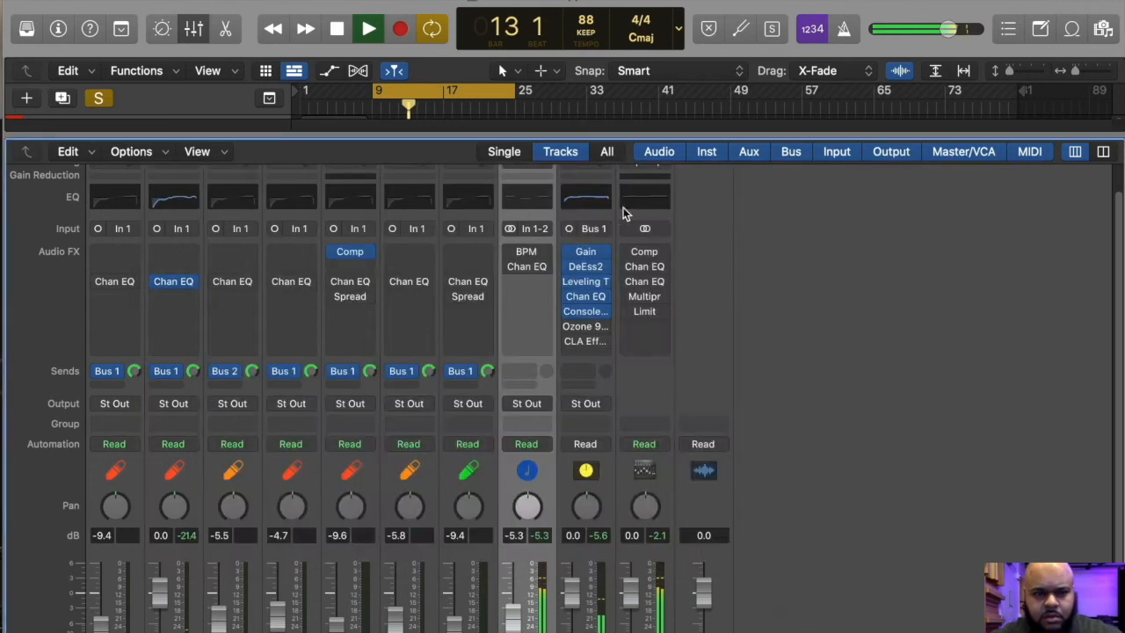
Step: Stop playback and review the DeEsser 2 settings on Aux 1
key("space")
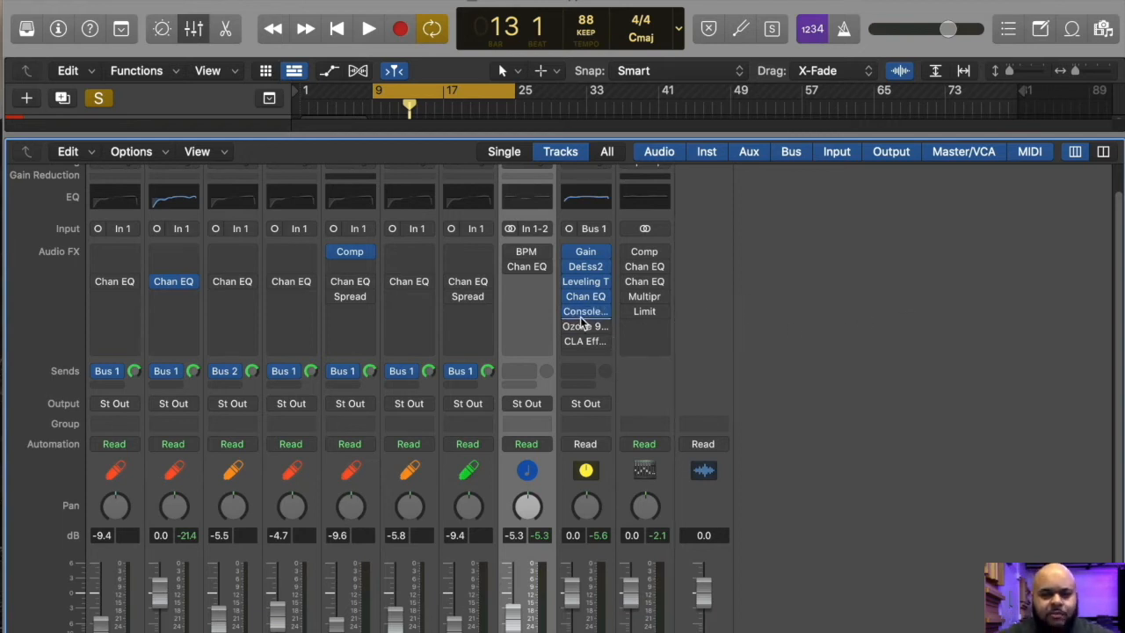
left_click(587, 266)
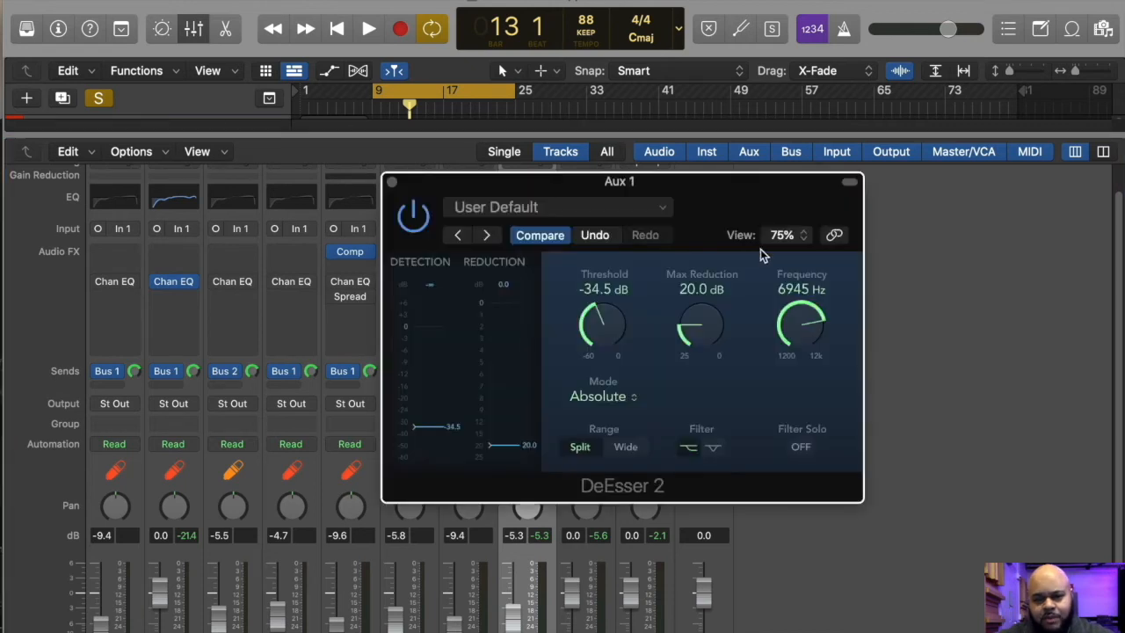
left_click(392, 181)
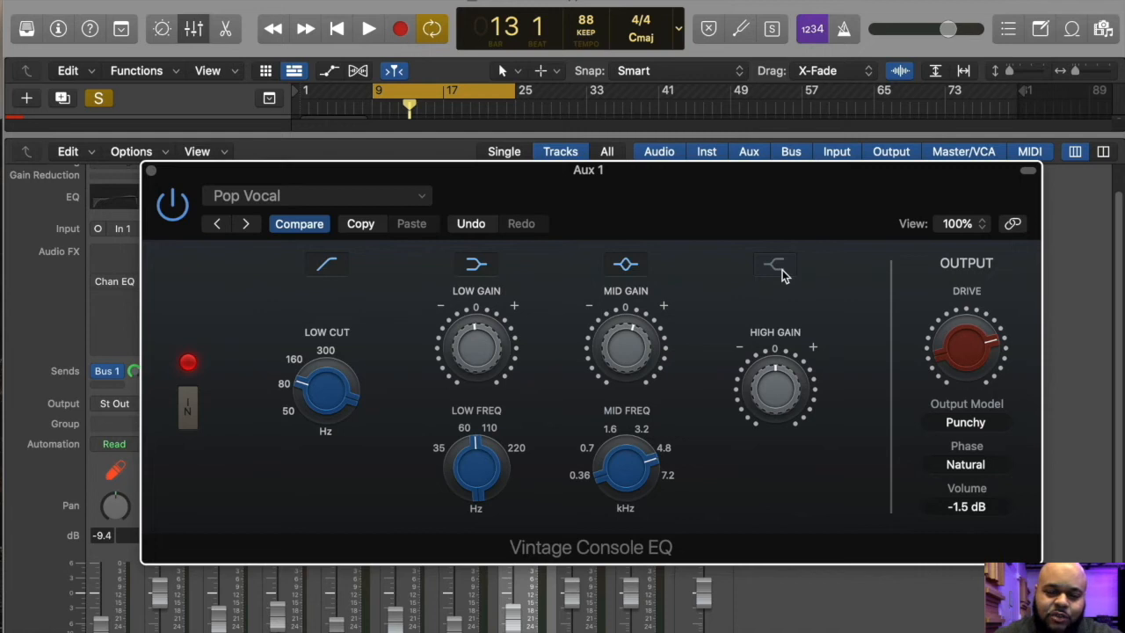
Step: Set the Console EQ's high gain to 0.2 dB while the loop plays, close the plug-in, and stop playback
key("space")
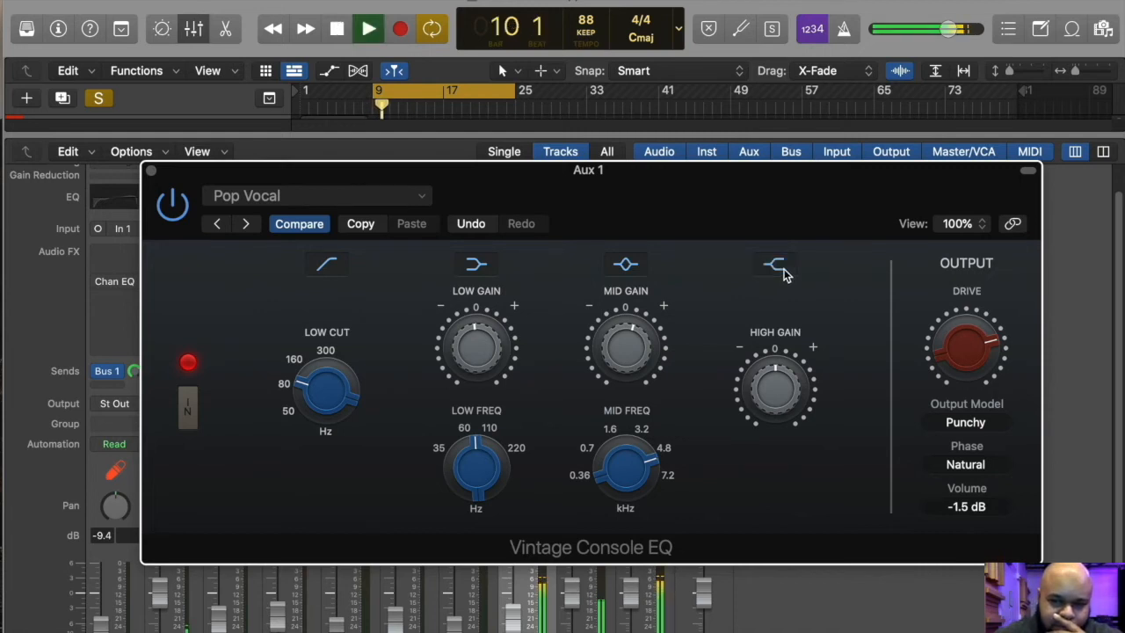
left_click_drag(776, 392, 776, 387)
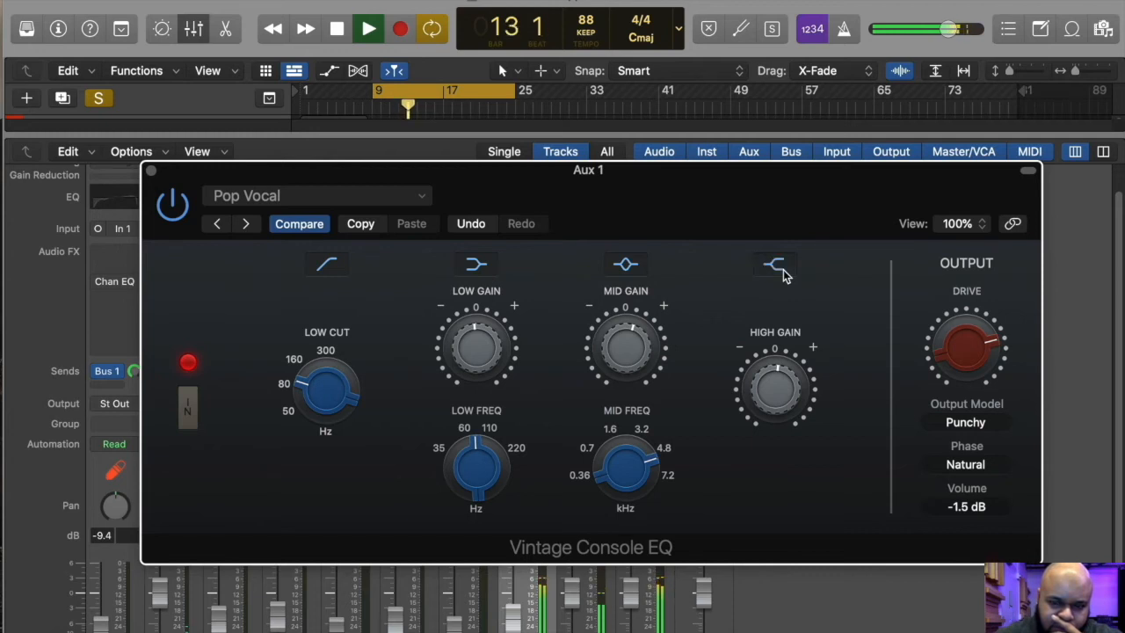
left_click_drag(784, 375, 785, 377)
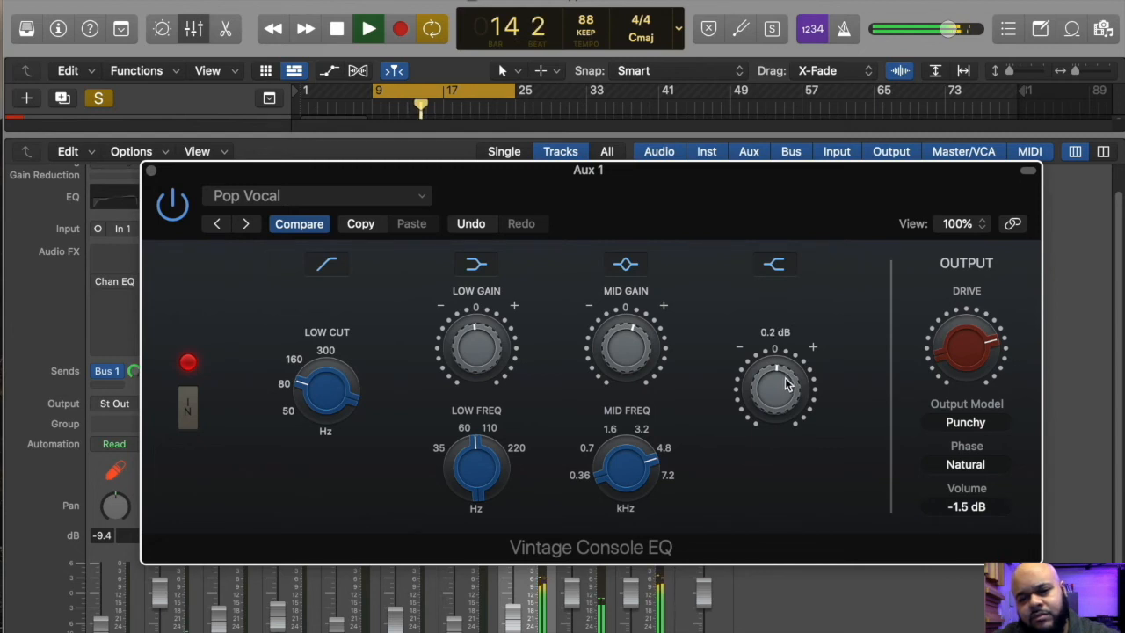
left_click(151, 170)
key("space")
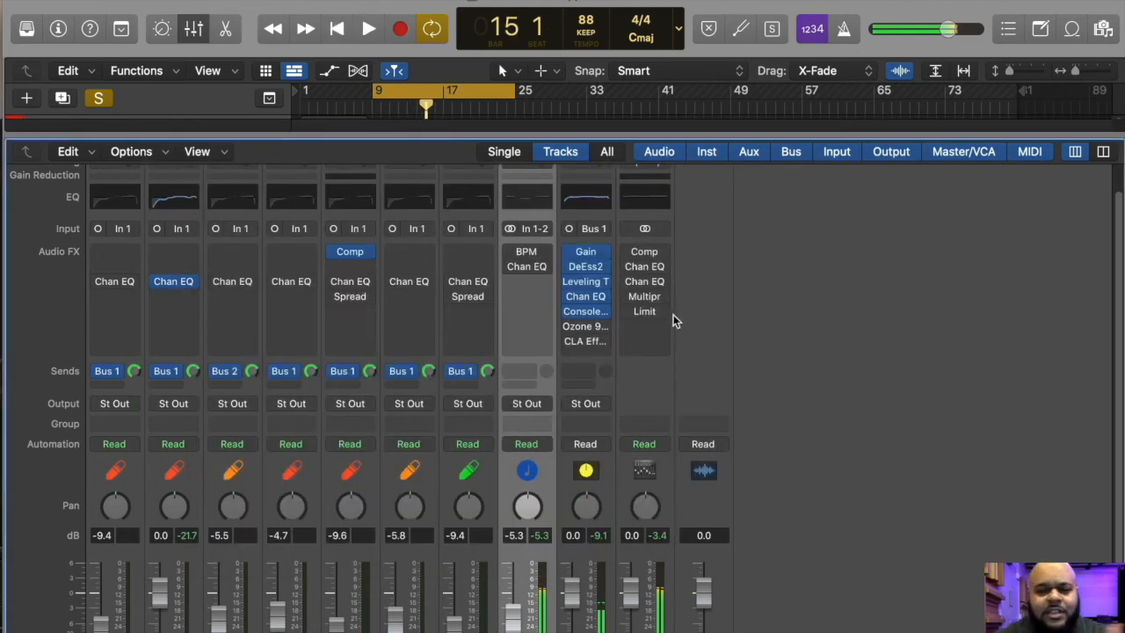
Step: Open the Ozone 9 Elements plug-in on Aux 1 and move its window so the whole interface fits on screen
mouse_move(575, 346)
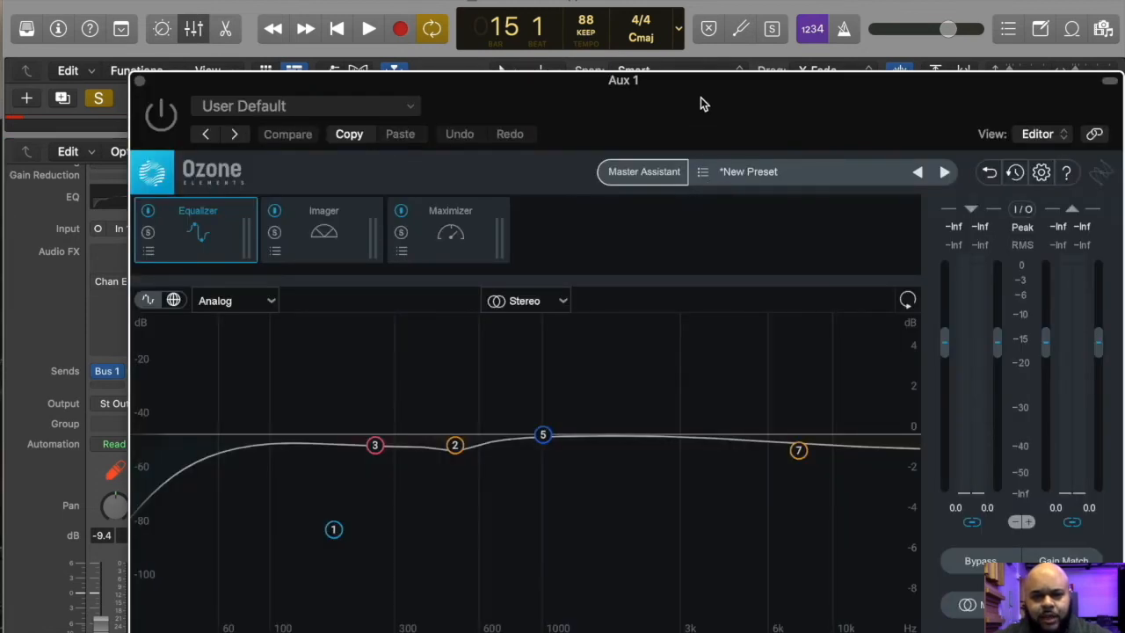
left_click_drag(700, 99, 637, 46)
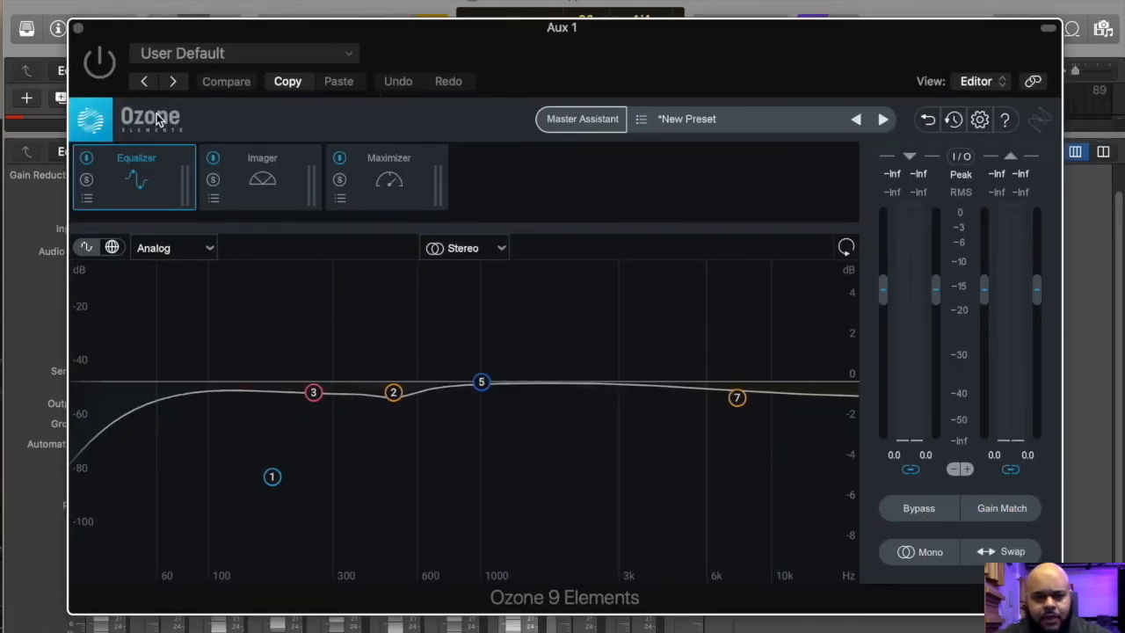
left_click_drag(159, 37, 181, 29)
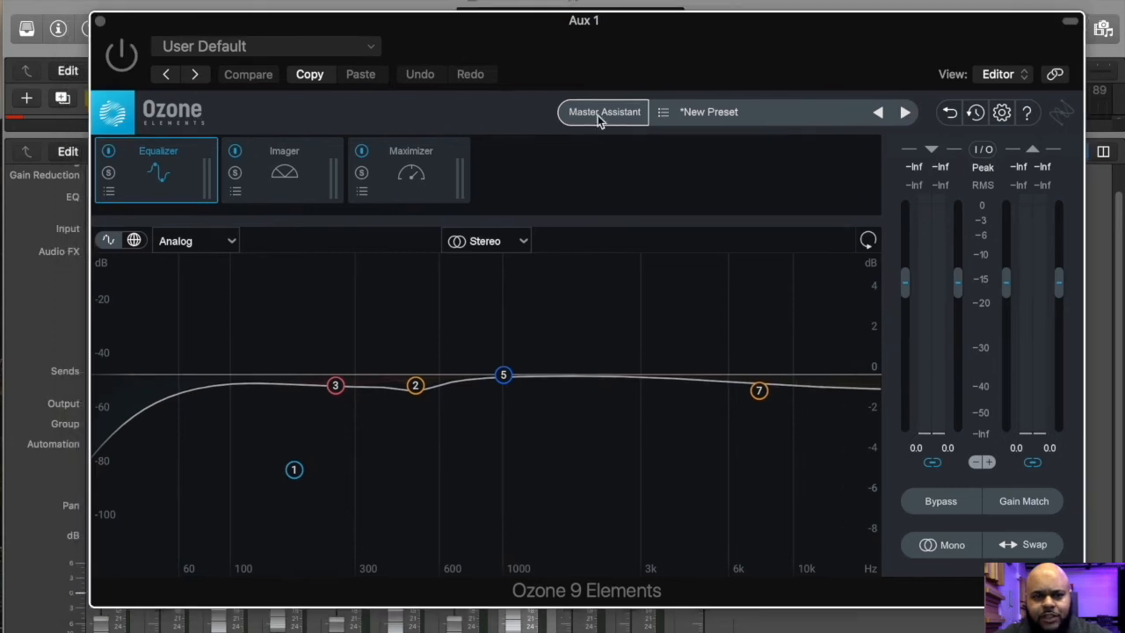
left_click(629, 121)
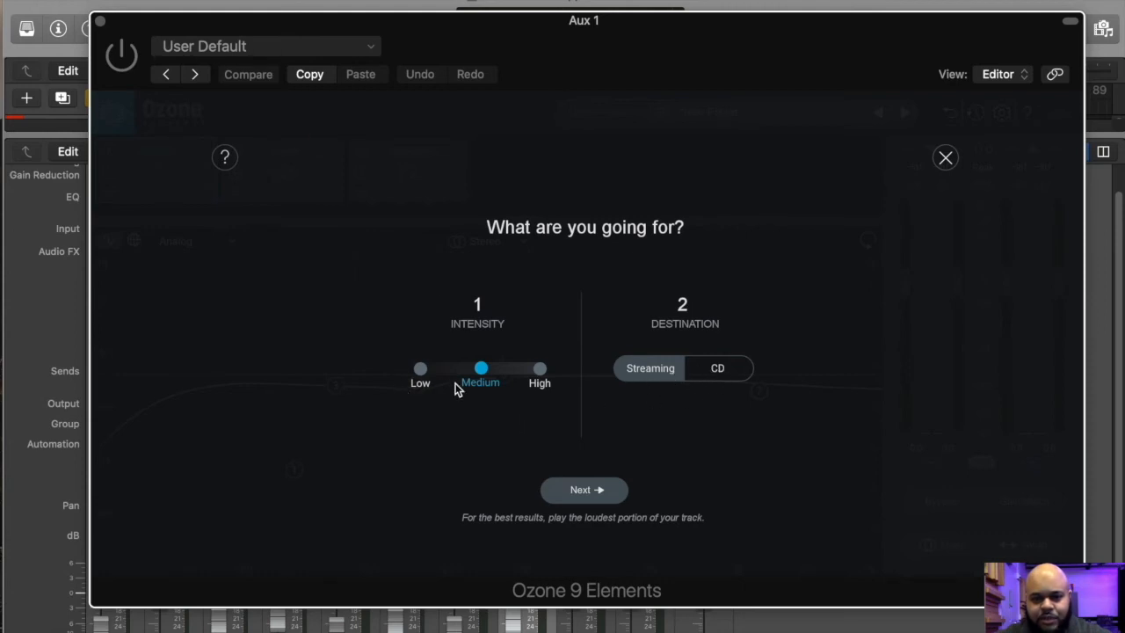
left_click(571, 491)
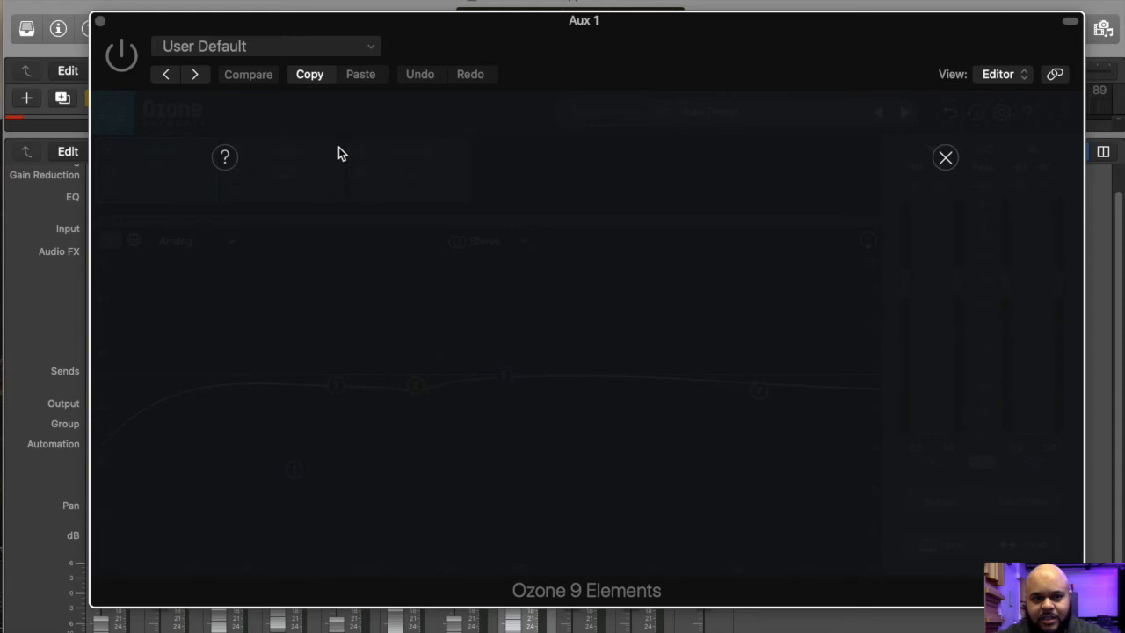
left_click(943, 158)
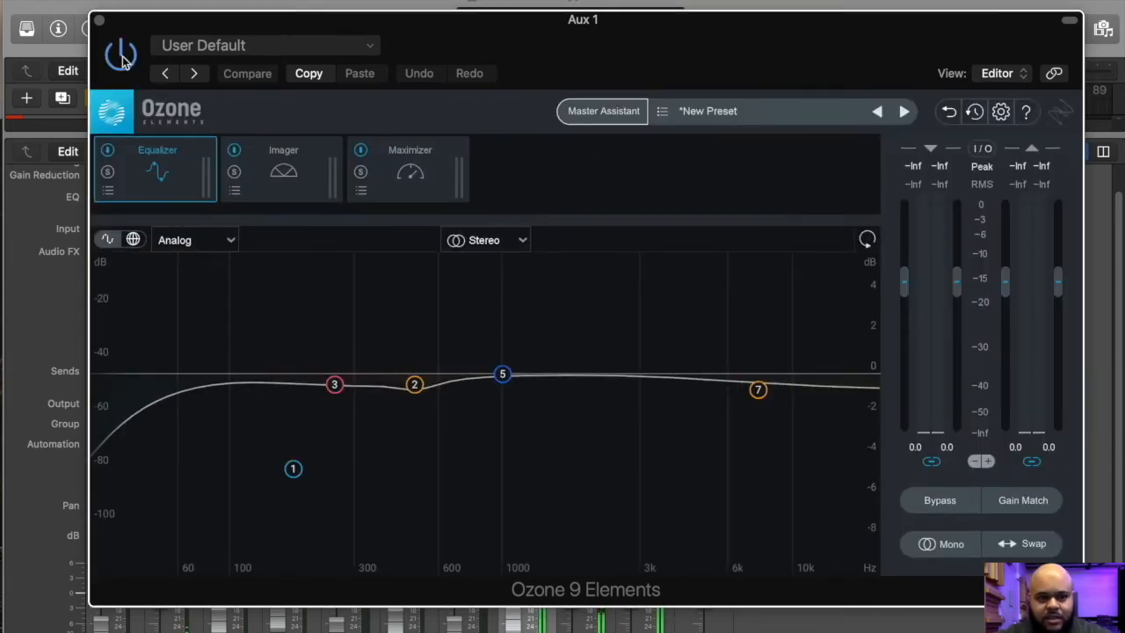
Step: With Ozone enabled during playback, raise the Baxandall Treble band to about 0 dB and move bell band 5 to 1524 Hz at -0.2 dB
key("space")
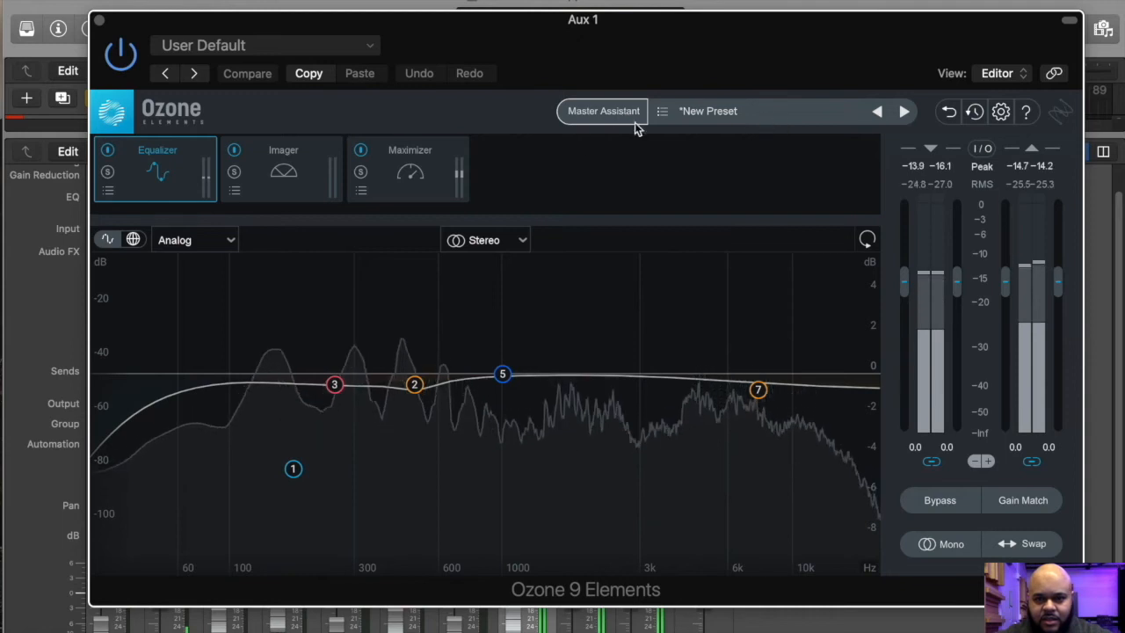
left_click_drag(758, 386, 761, 373)
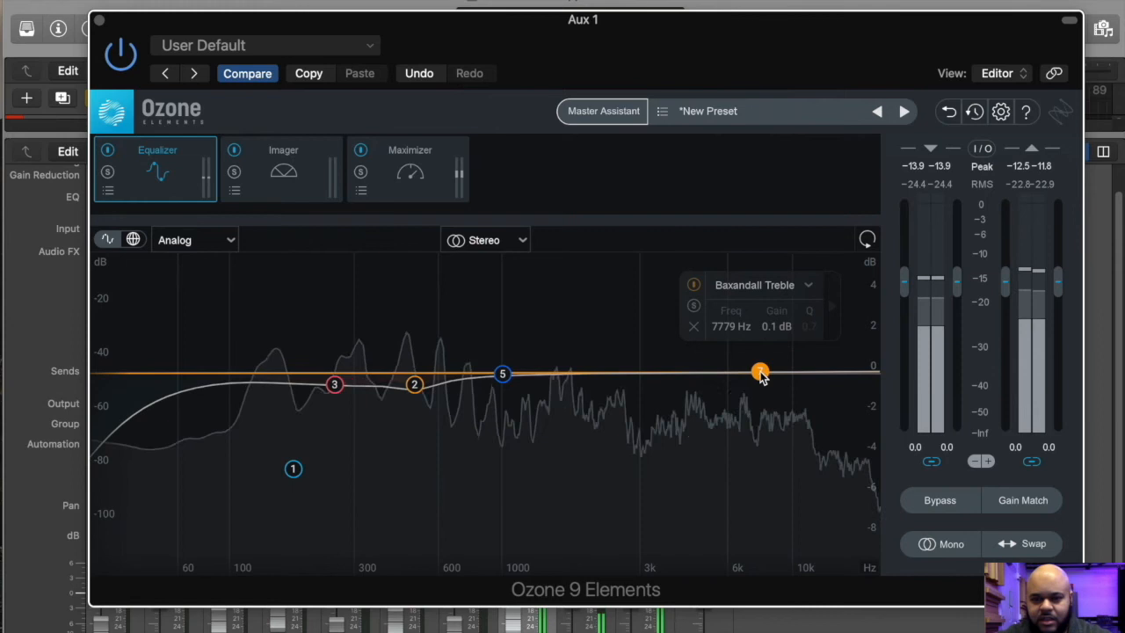
left_click_drag(504, 376, 612, 392)
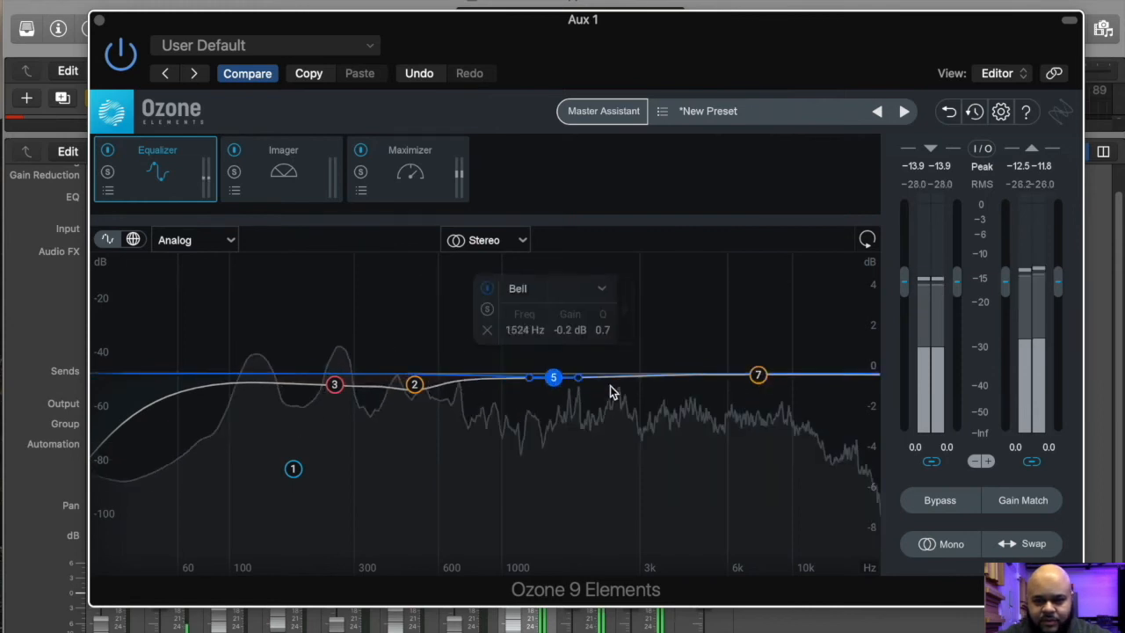
Step: Rebalance Ozone's EQ bands during playback, placing band 2 at 836 Hz and -0.2 dB and Baxandall Bass at 397 Hz and -3.8 dB
left_click_drag(411, 388, 480, 389)
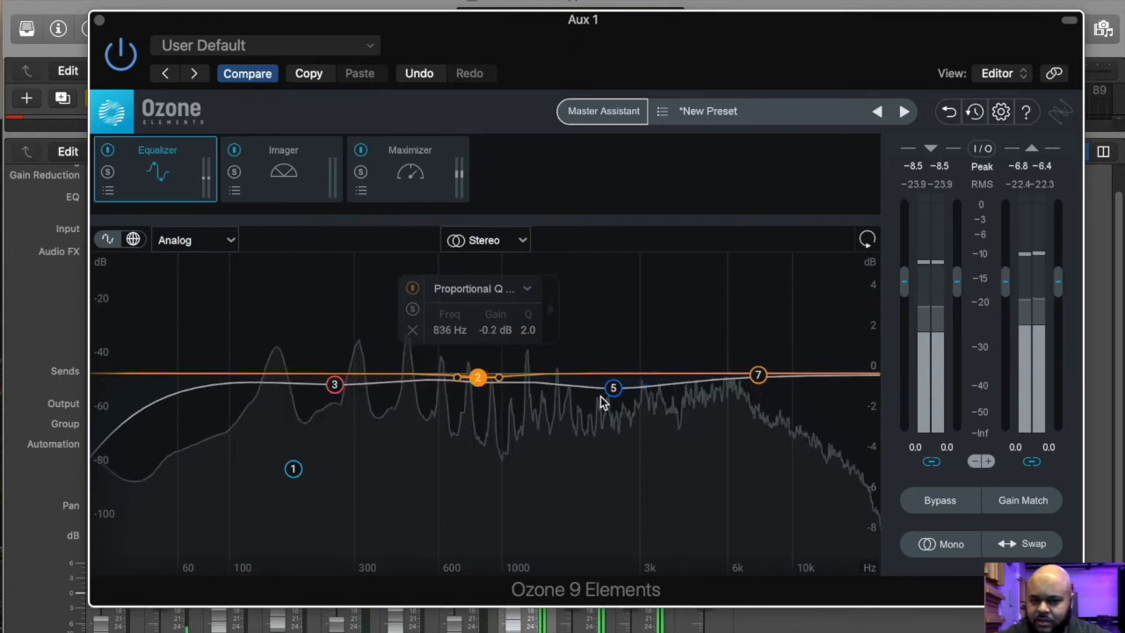
left_click_drag(613, 387, 614, 377)
left_click_drag(336, 385, 388, 390)
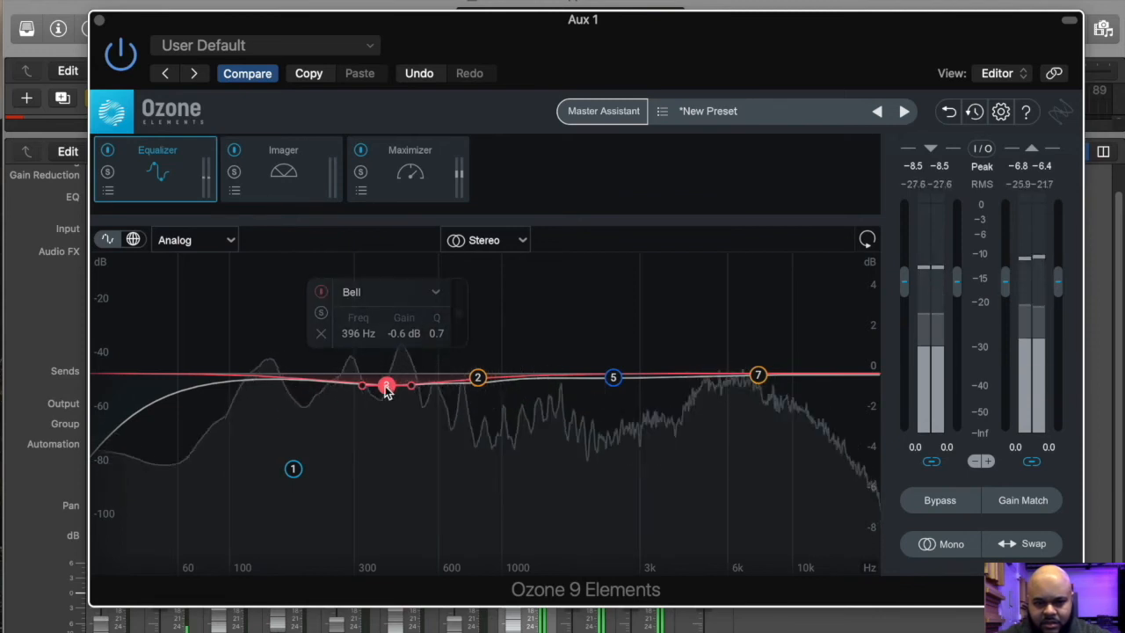
left_click_drag(386, 385, 379, 381)
left_click_drag(293, 468, 389, 451)
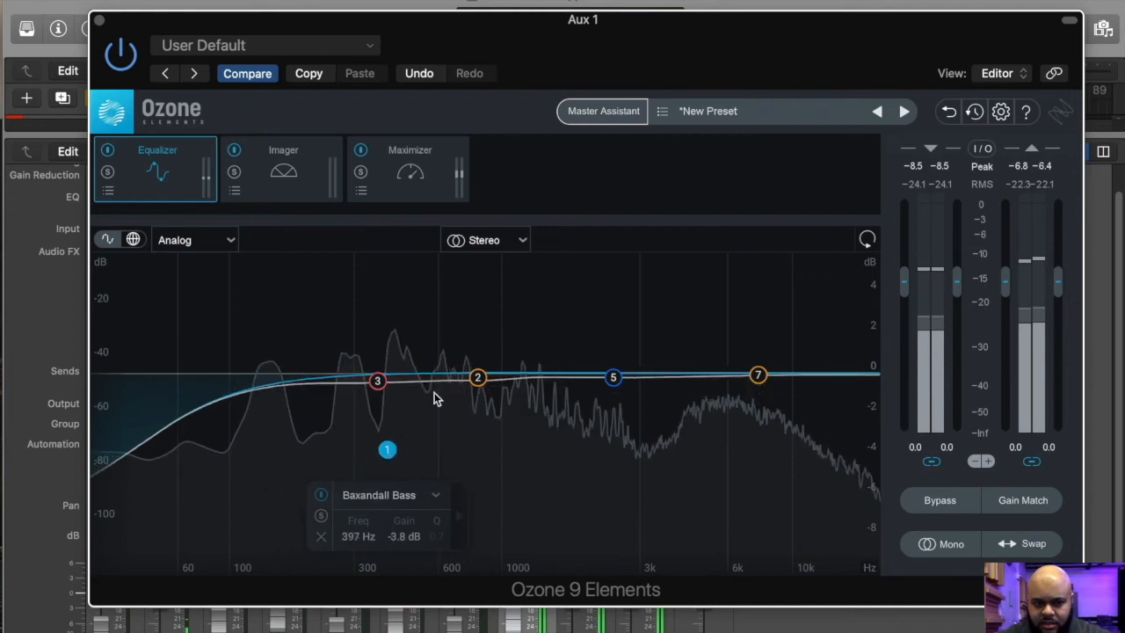
Step: Retune Ozone's bell band 3, then set band 2 to 1047 Hz at -0.7 dB and bell band 5 to 2029 Hz at 0 dB
left_click_drag(377, 381, 319, 395)
left_click_drag(404, 395, 406, 381)
left_click_drag(485, 380, 507, 393)
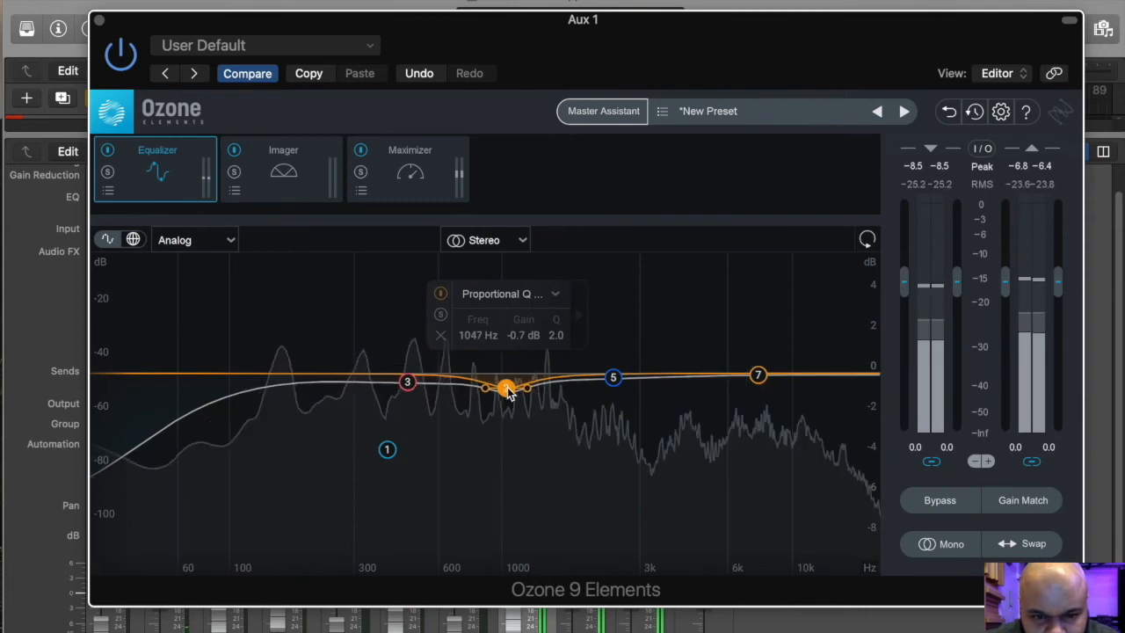
mouse_move(613, 379)
left_mouse_down()
mouse_move(605, 350)
mouse_move(591, 383)
left_mouse_up()
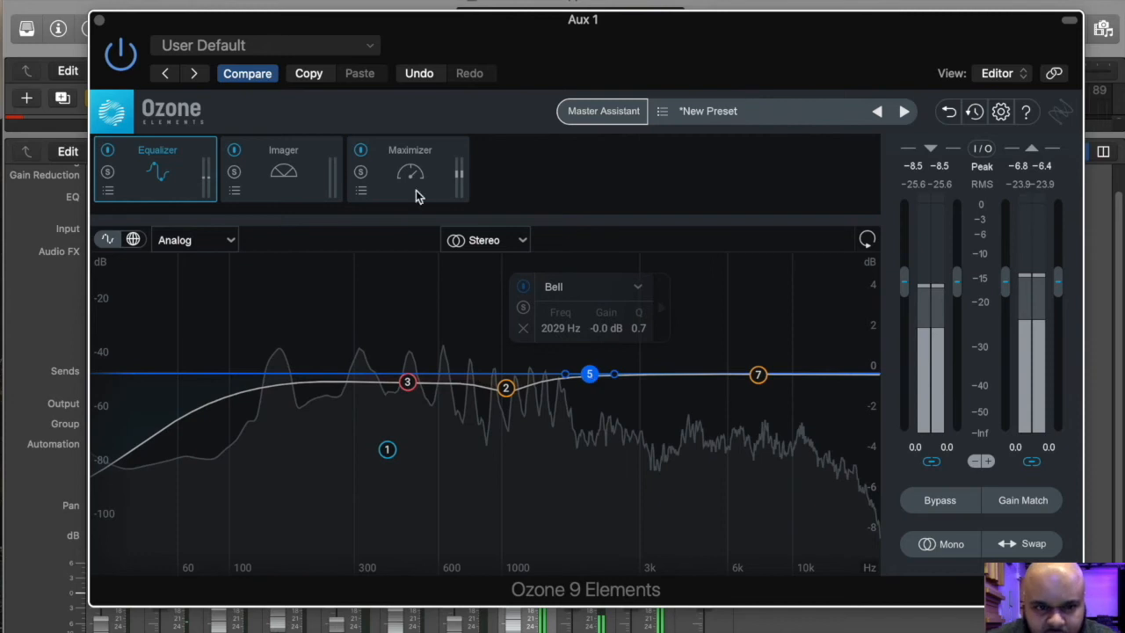
left_click(100, 22)
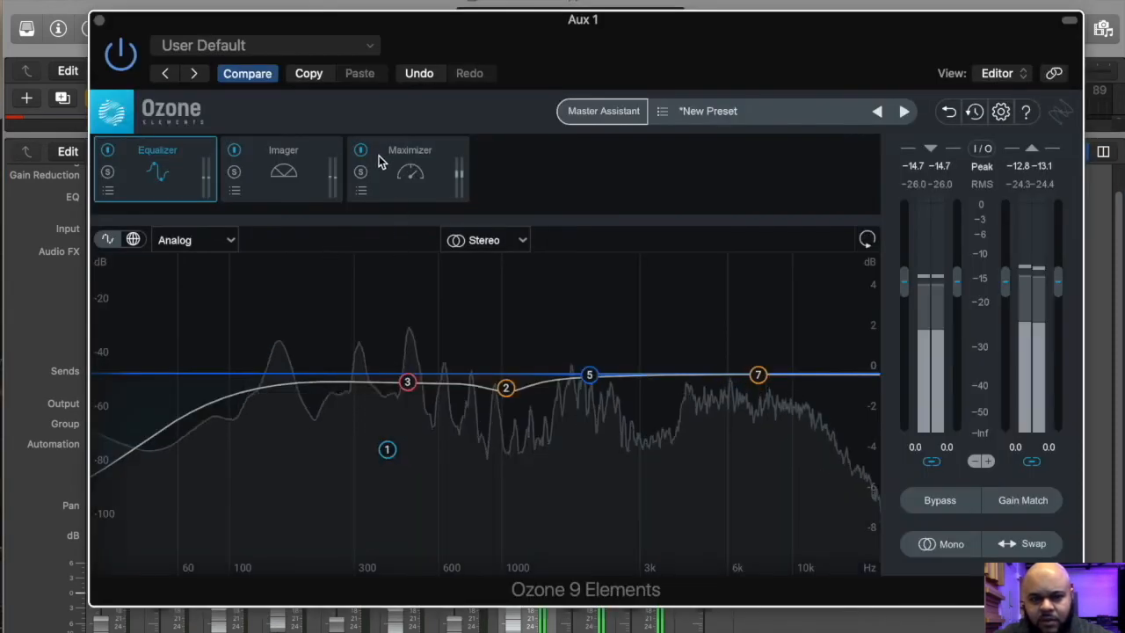
Step: Narrow the stereo width to -97.0 in Ozone's Imager module
left_click(378, 160)
left_click_drag(323, 448, 325, 443)
left_click(293, 193)
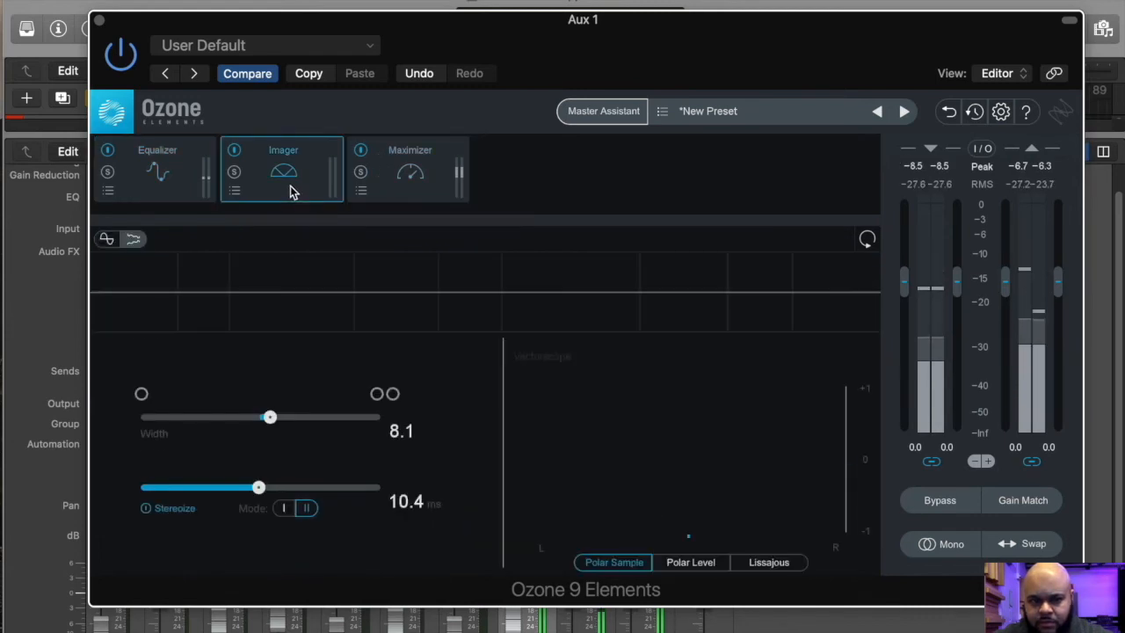
left_click_drag(271, 418, 147, 419)
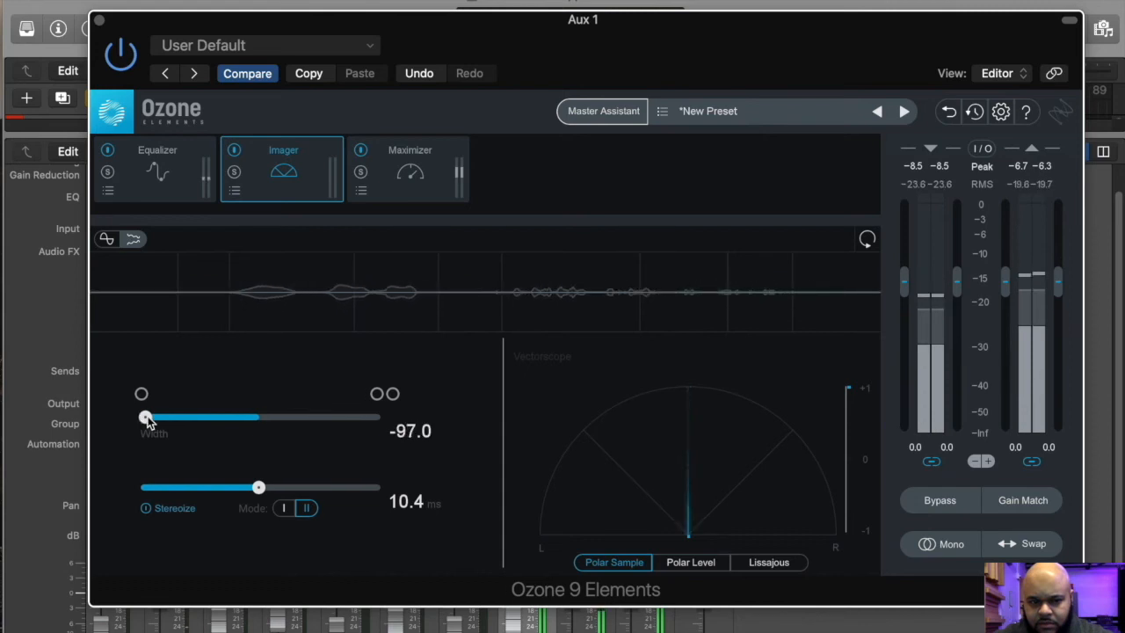
Step: In Ozone's Equalizer, set band 3 to 417 Hz at -0.4 dB and Baxandall Treble to 6497 Hz at -0.8 dB, and close the plug-in
left_click(175, 180)
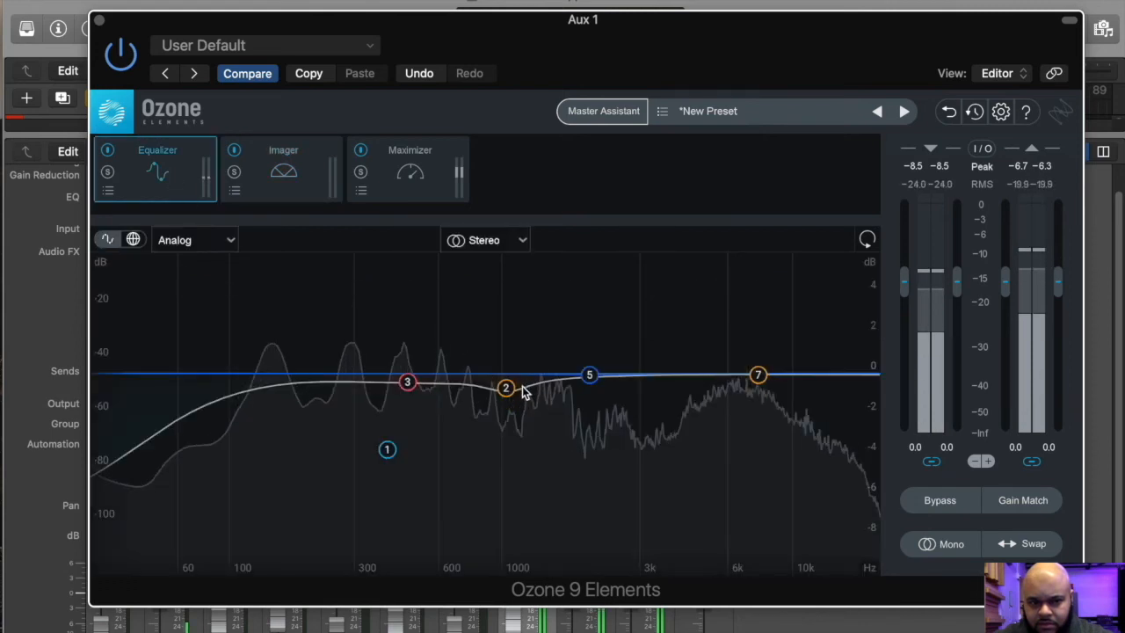
left_click_drag(411, 387, 399, 387)
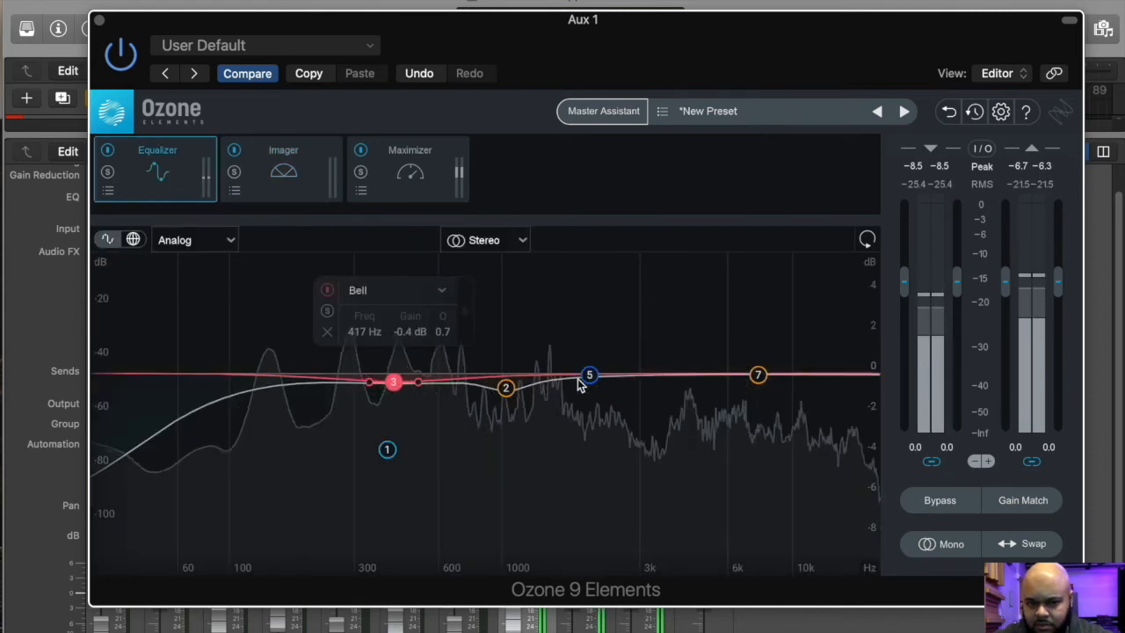
left_click_drag(755, 377, 728, 397)
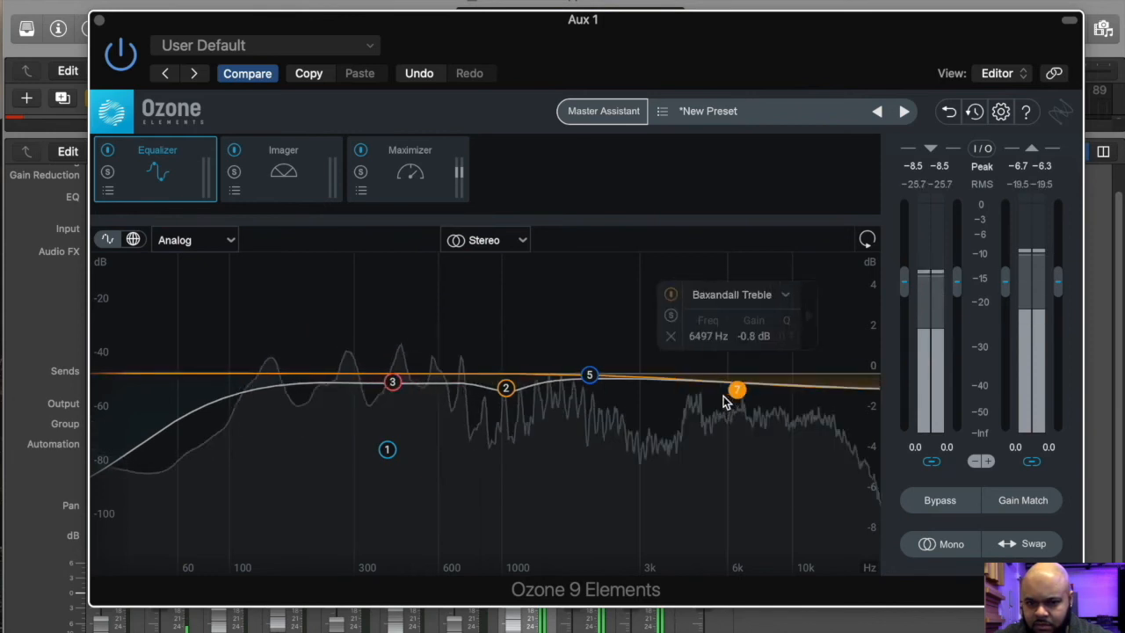
left_click(98, 20)
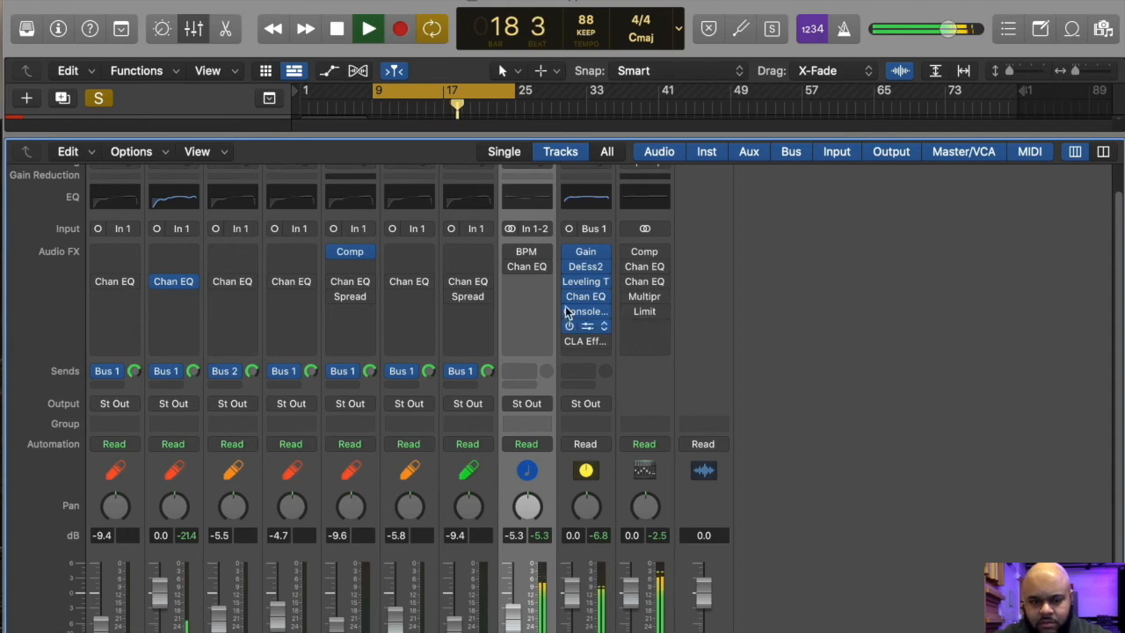
Step: Toggle Ozone's bypass on Aux 1 to compare the sound, and set the DeEsser 2 threshold to -30.7 dB
mouse_move(572, 327)
left_click(570, 328)
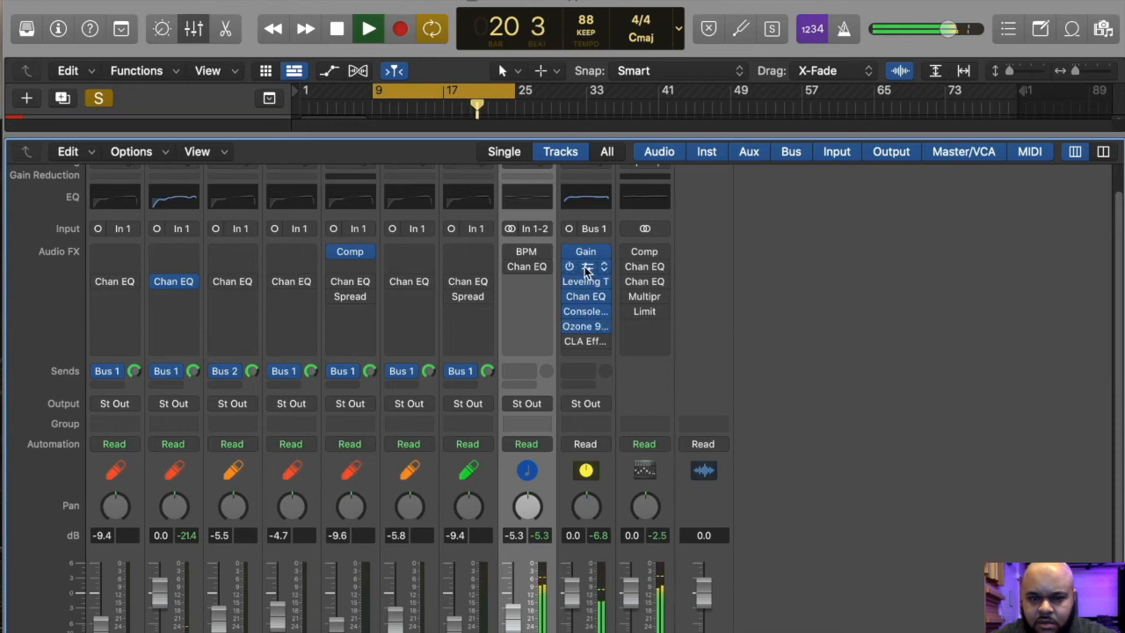
left_click(586, 269)
mouse_move(598, 327)
left_mouse_down()
mouse_move(586, 371)
mouse_move(602, 274)
mouse_move(601, 307)
left_mouse_up()
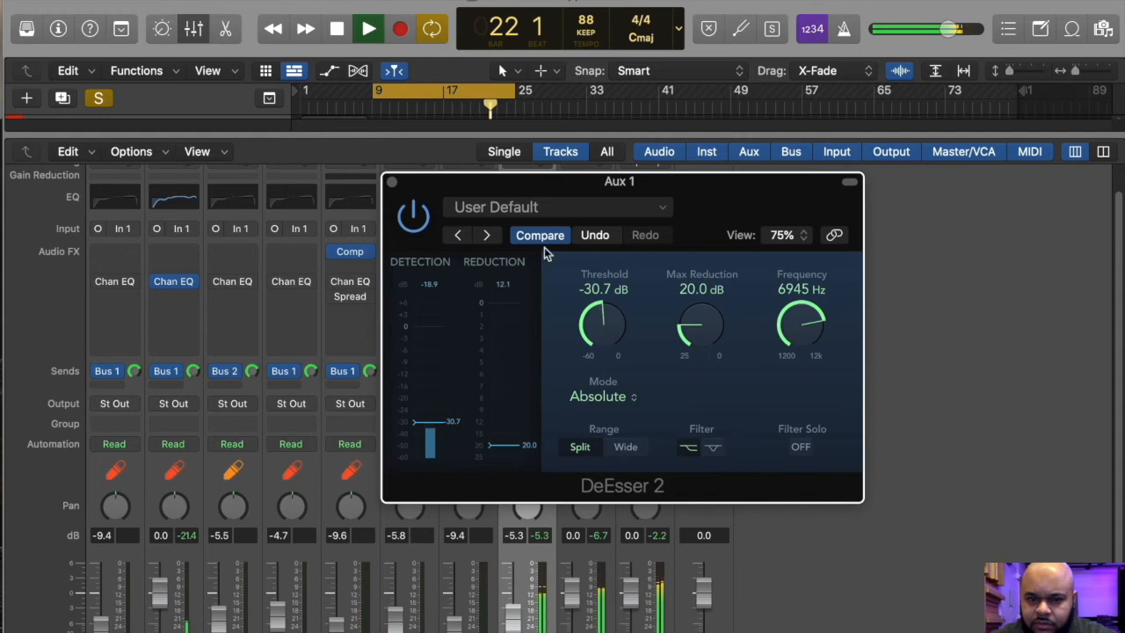
left_click(393, 183)
Step: In Aux 1's Vintage Console EQ, switch off the high band, set the mid frequency to about 2.1 kHz and the mid gain to 4.2 dB
left_click(585, 312)
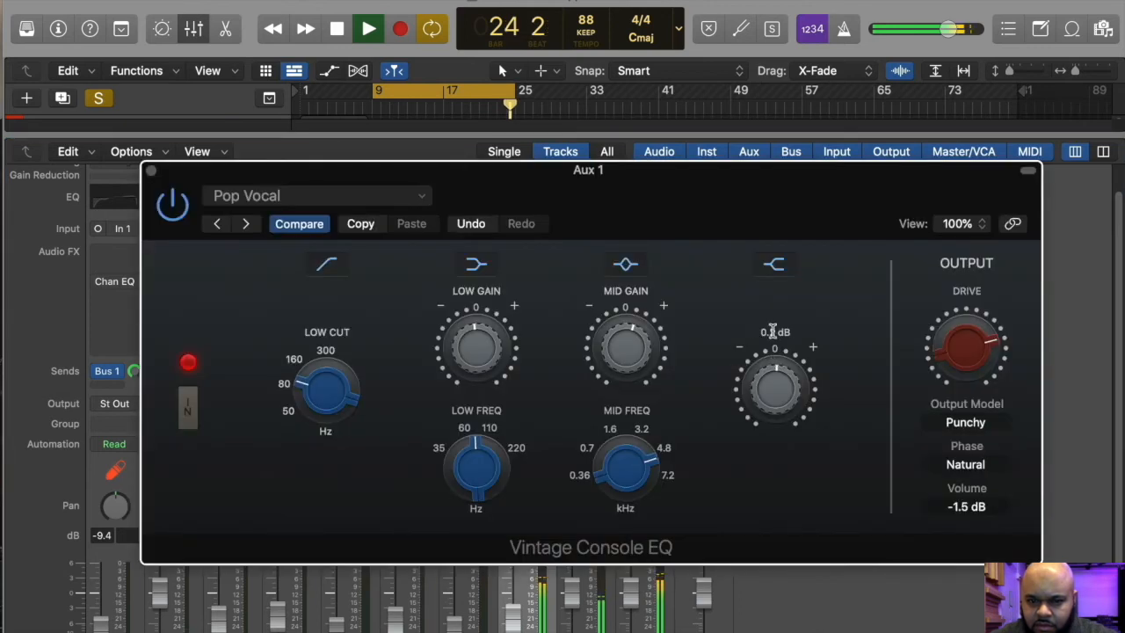
mouse_move(789, 402)
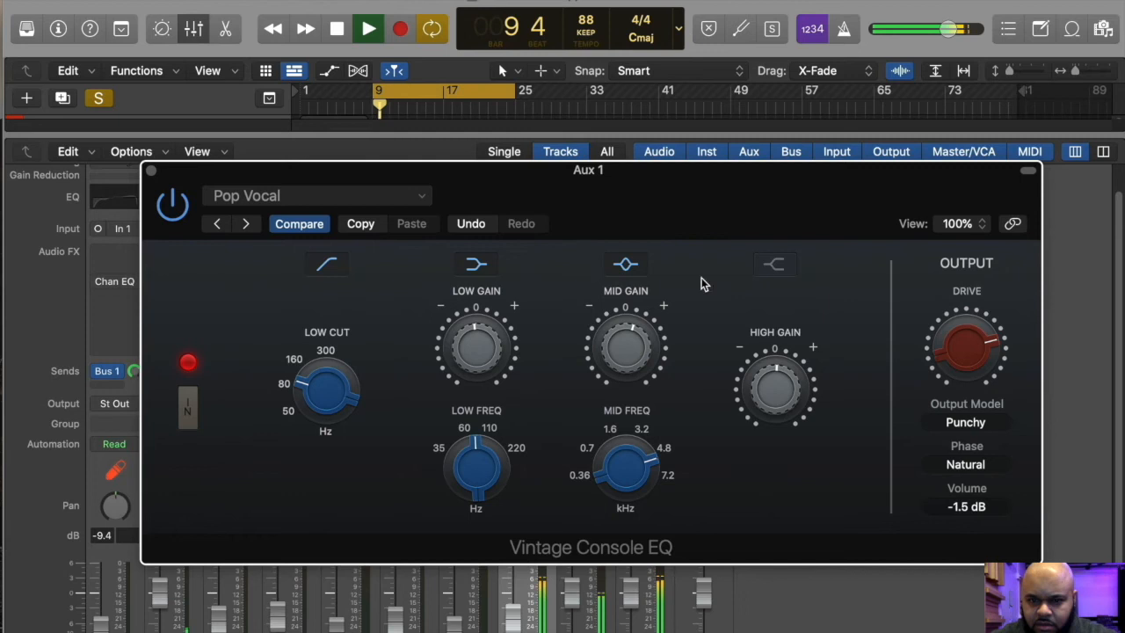
mouse_move(642, 334)
left_mouse_down()
mouse_move(642, 296)
mouse_move(644, 338)
left_mouse_up()
left_click_drag(626, 420, 606, 528)
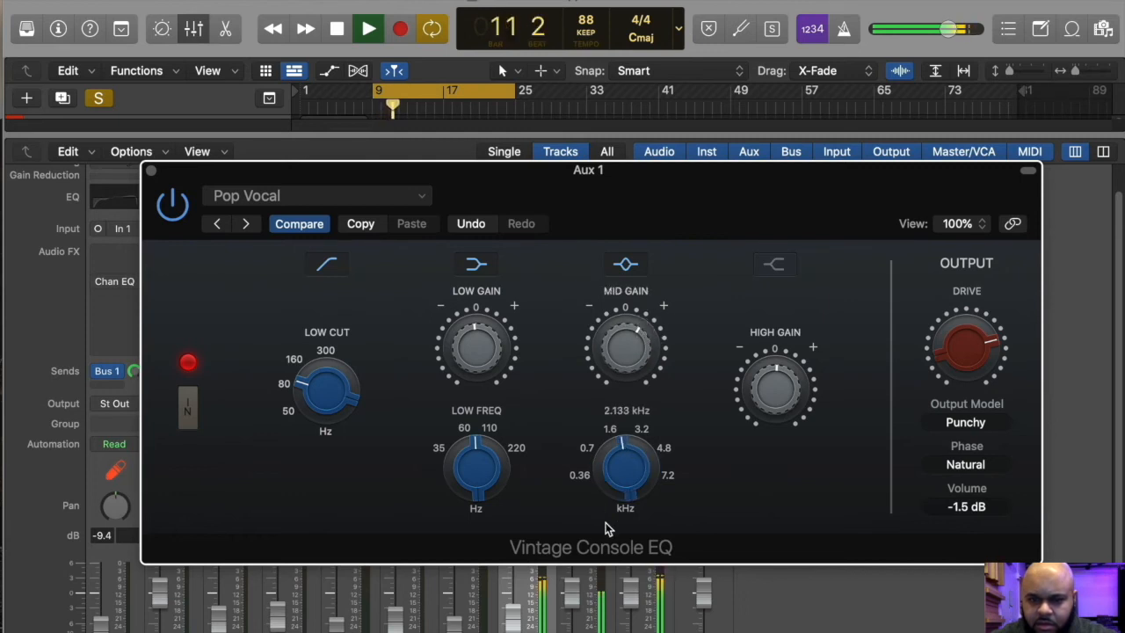
mouse_move(625, 378)
left_mouse_down()
mouse_move(627, 389)
mouse_move(635, 376)
left_mouse_up()
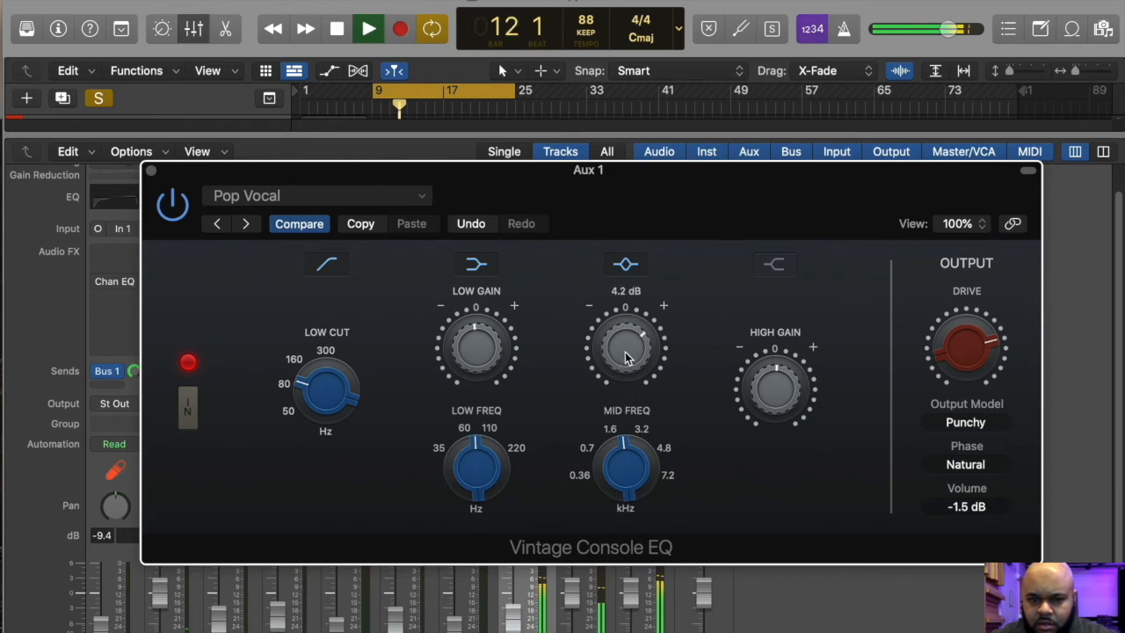
Step: Switch the Console EQ's high band back on, set its high gain to 0.9 dB, and close the plug-in
left_click_drag(779, 381, 782, 270)
left_click(782, 269)
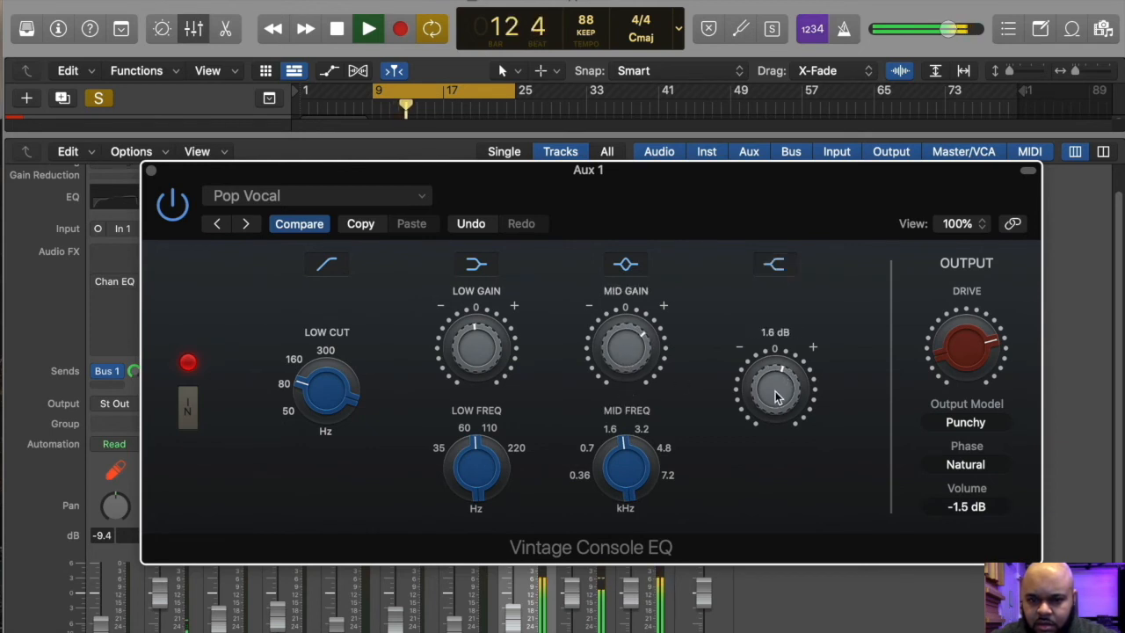
left_click_drag(777, 392, 779, 411)
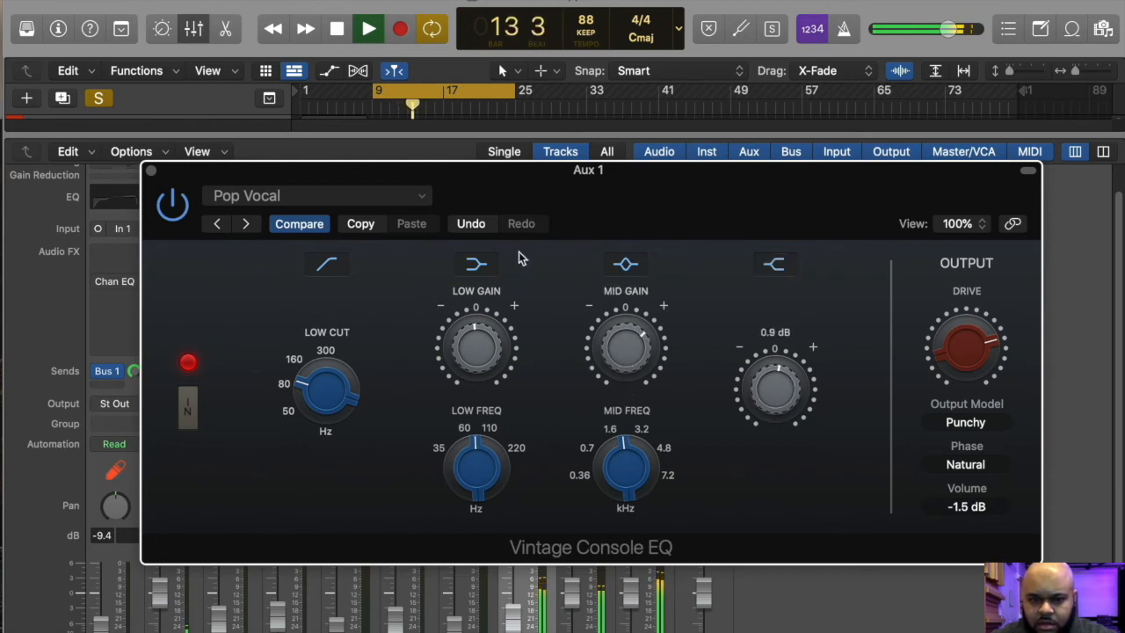
left_click(150, 170)
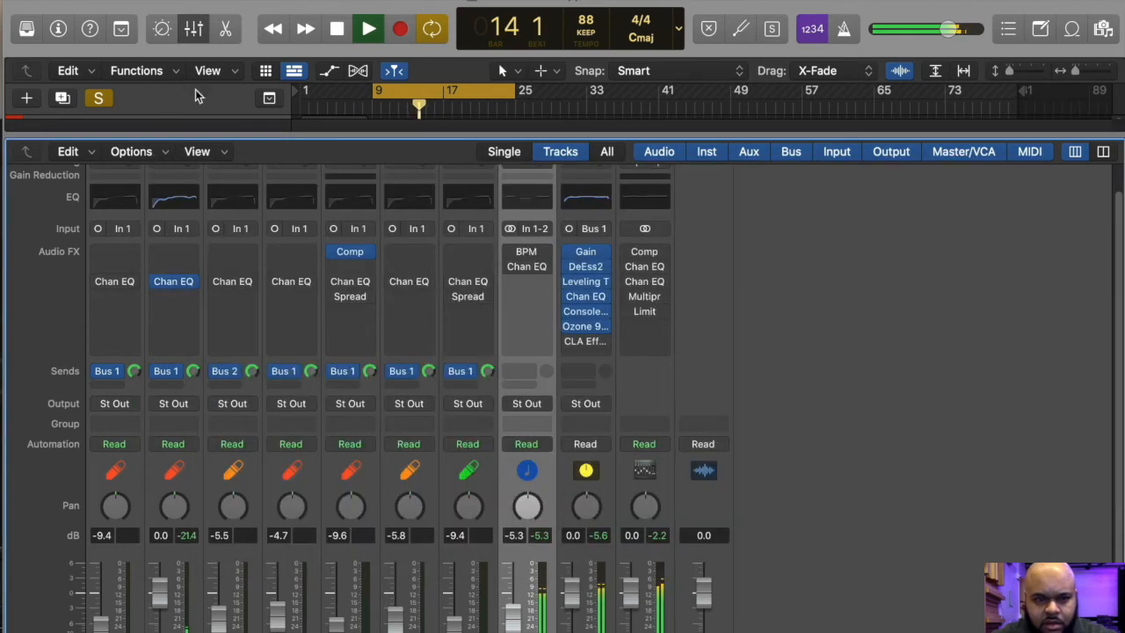
Step: Raise the instrumental's fader to -2.2 dB and set Aux 1's Gain plug-in to +7.6 dB, closing the mixer and the plug-in
scroll(444, 442, "down", 3)
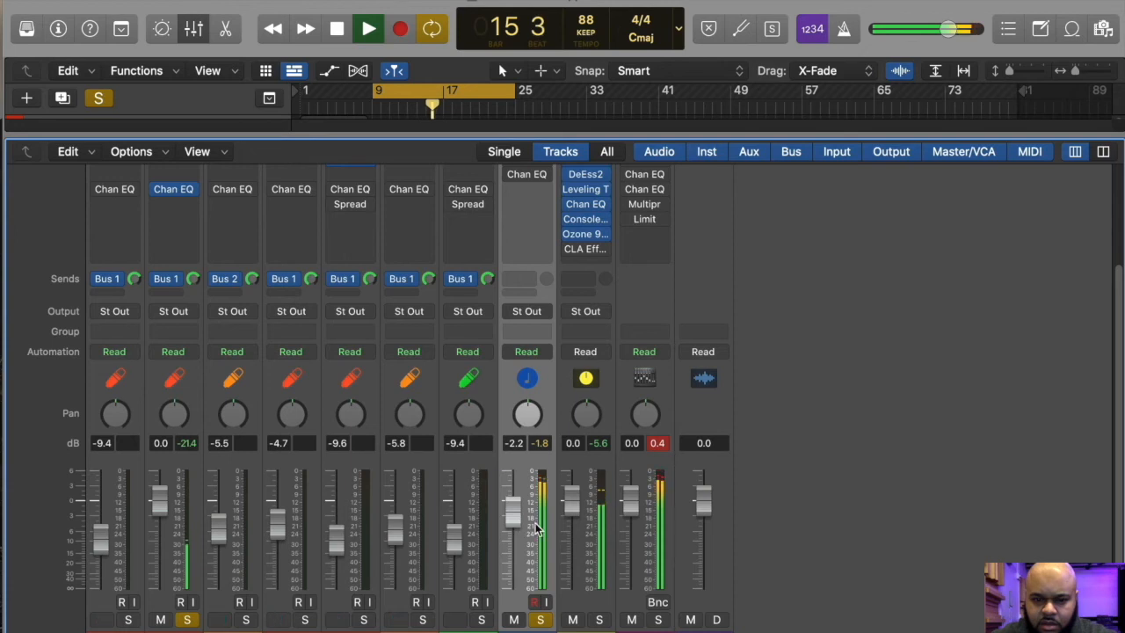
scroll(532, 518, "up", 3)
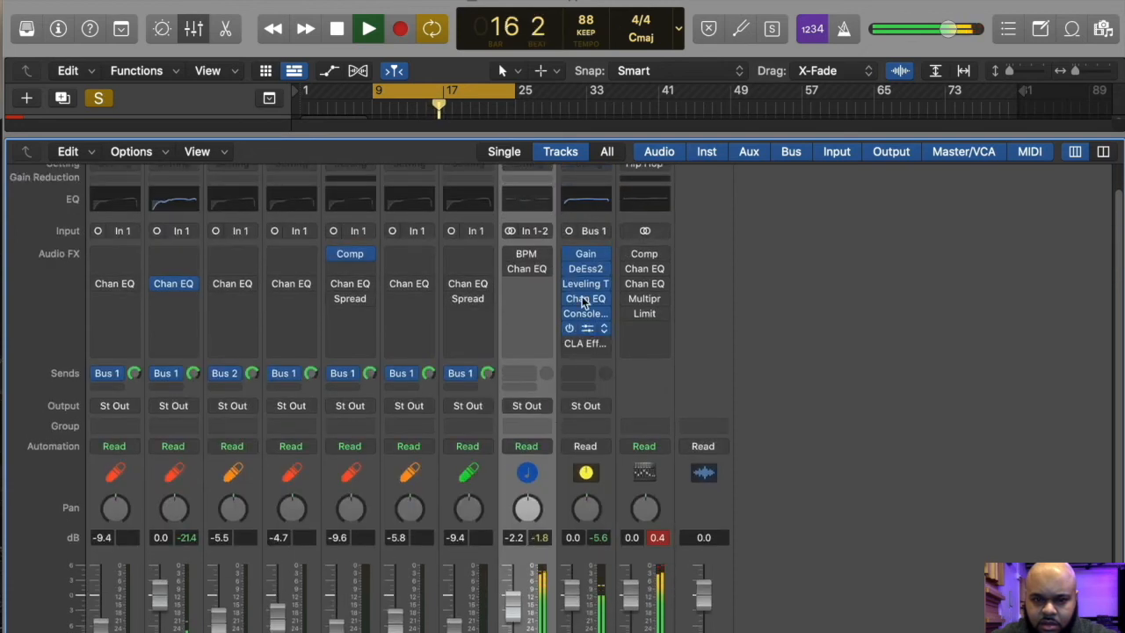
left_click(589, 254)
left_click_drag(439, 369, 414, 369)
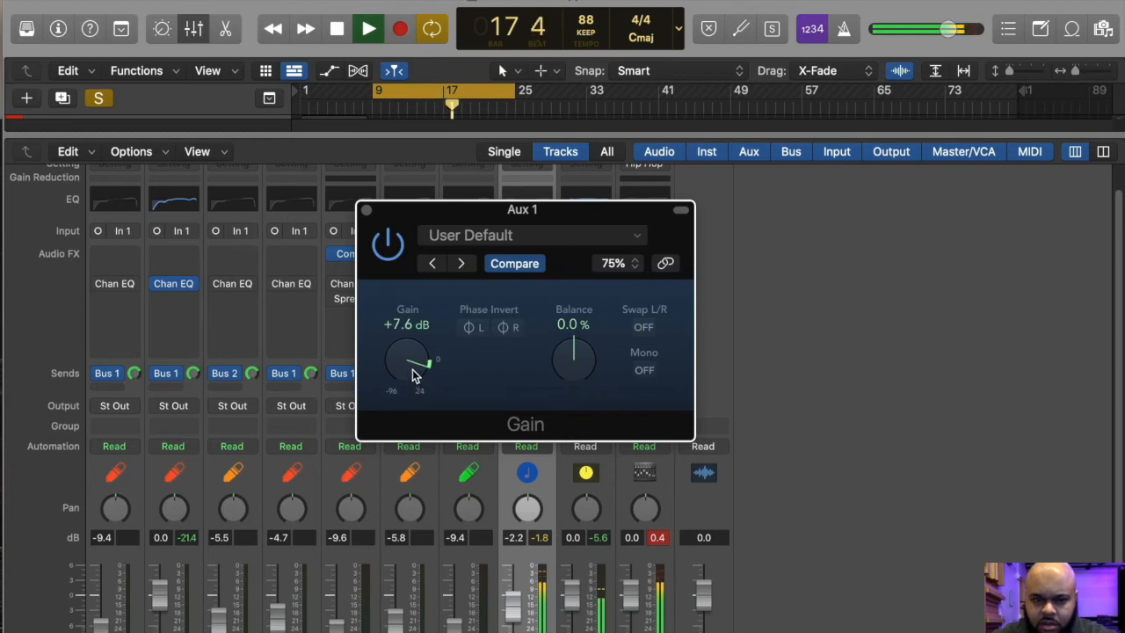
key("x")
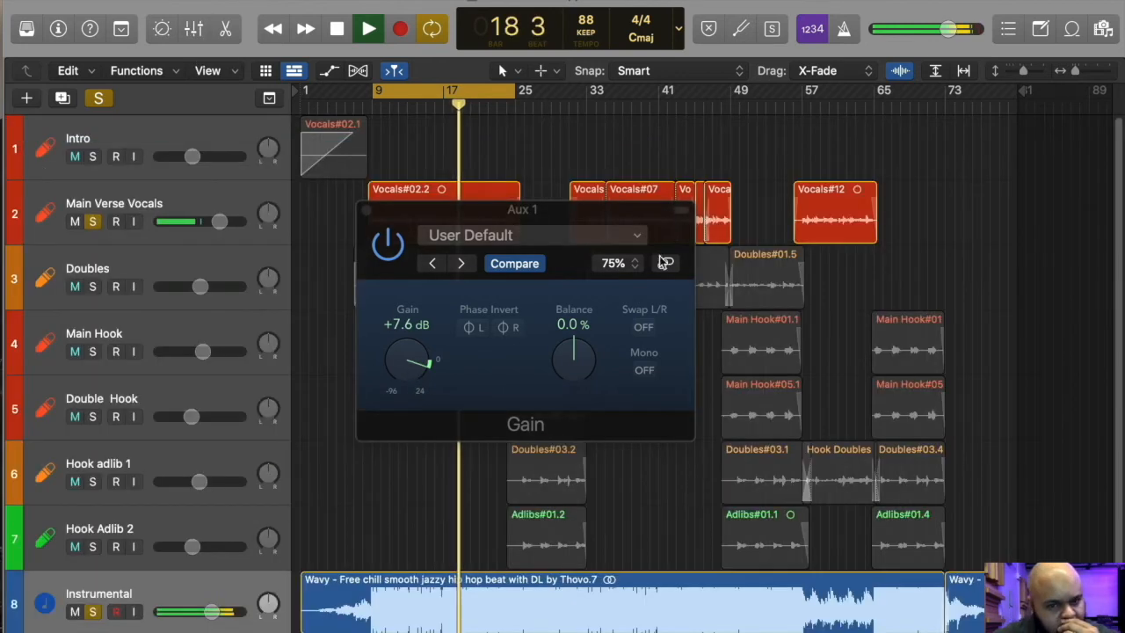
key("super+w")
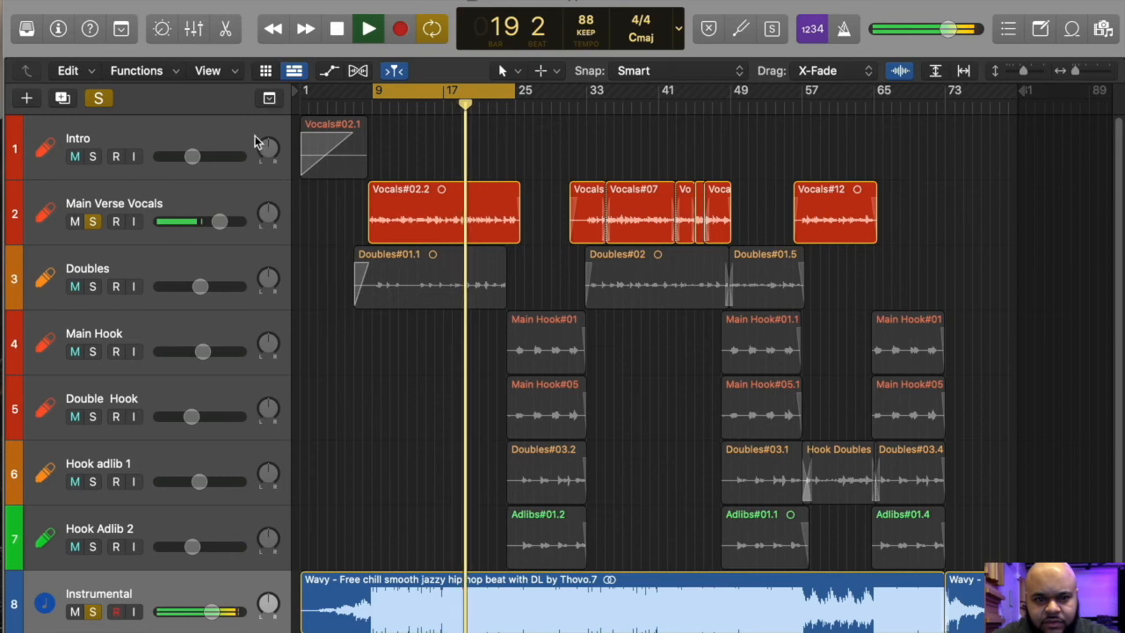
Step: Stop playback, reopen Ozone on Aux 1 from the mixer, set Baxandall Treble to 6453 Hz at -0.3 dB, and close the plug-in
key("space")
left_click(200, 33)
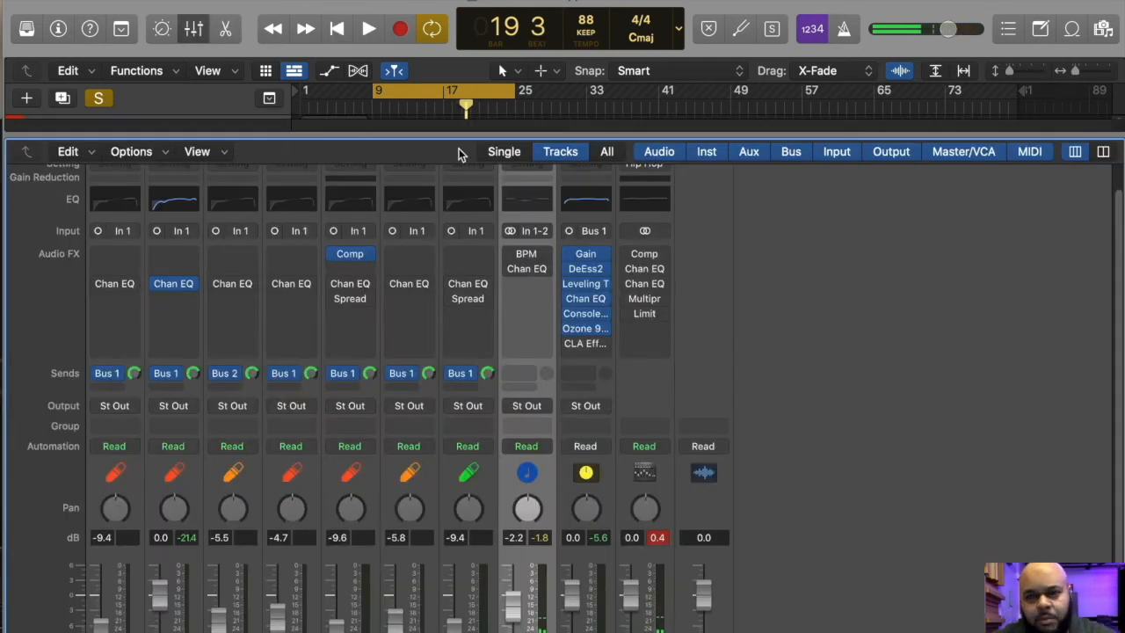
left_click(582, 332)
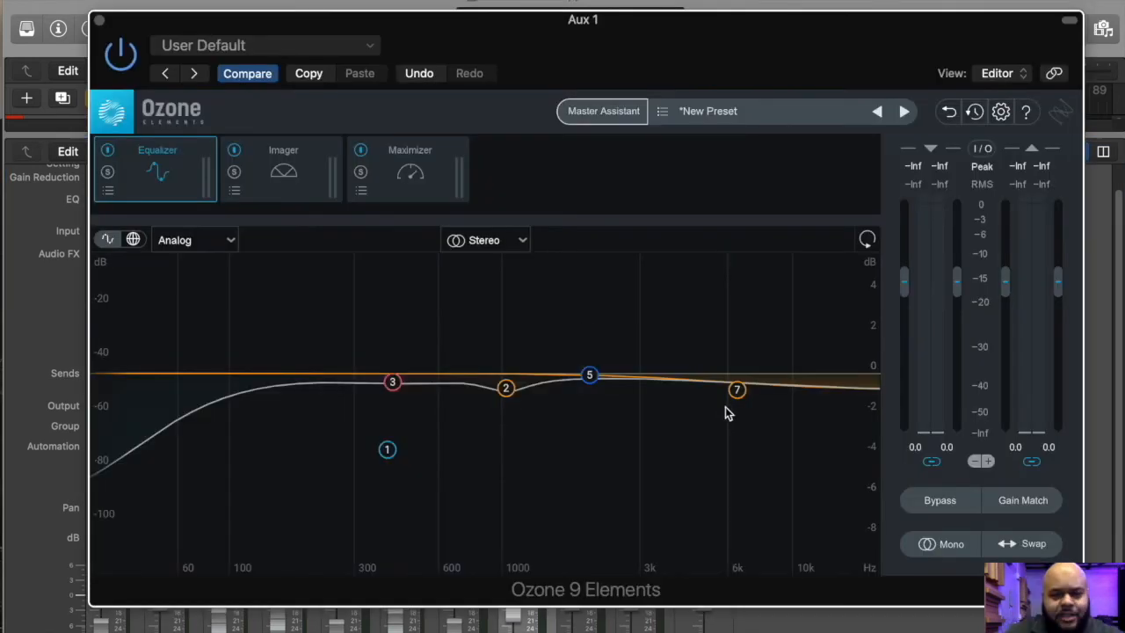
mouse_move(737, 389)
left_click_drag(737, 387, 736, 383)
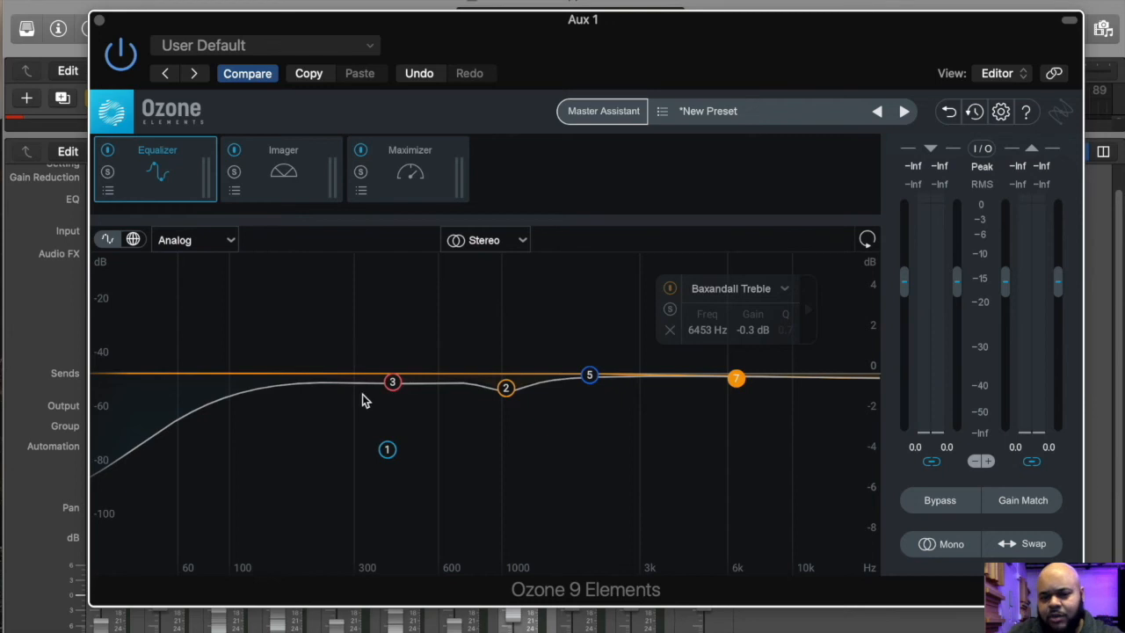
left_click(98, 20)
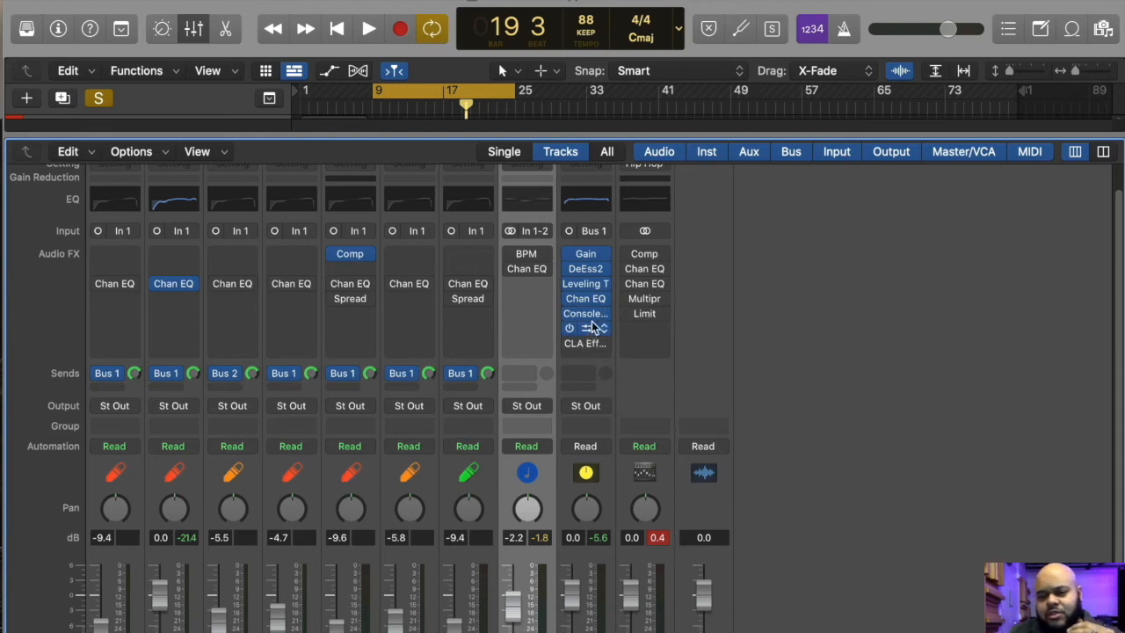
Step: While the loop plays, set Aux 1's DeEsser 2 frequency to 4292 Hz and its threshold to -20.3 dB
left_click(588, 272)
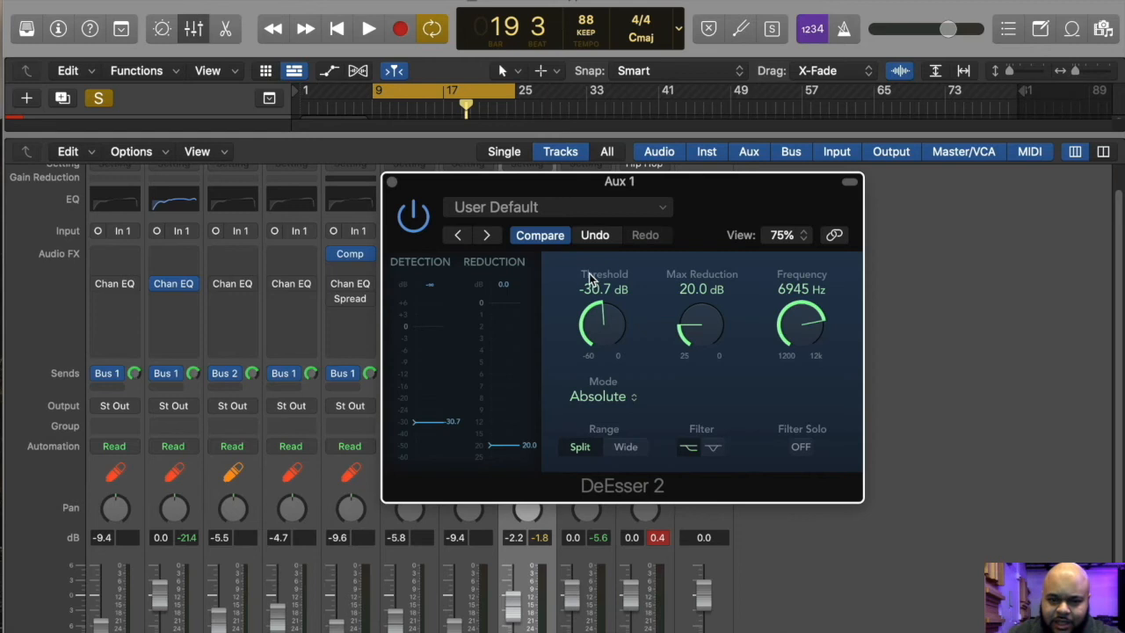
mouse_move(616, 316)
left_mouse_down()
mouse_move(575, 394)
mouse_move(583, 334)
left_mouse_up()
key("space")
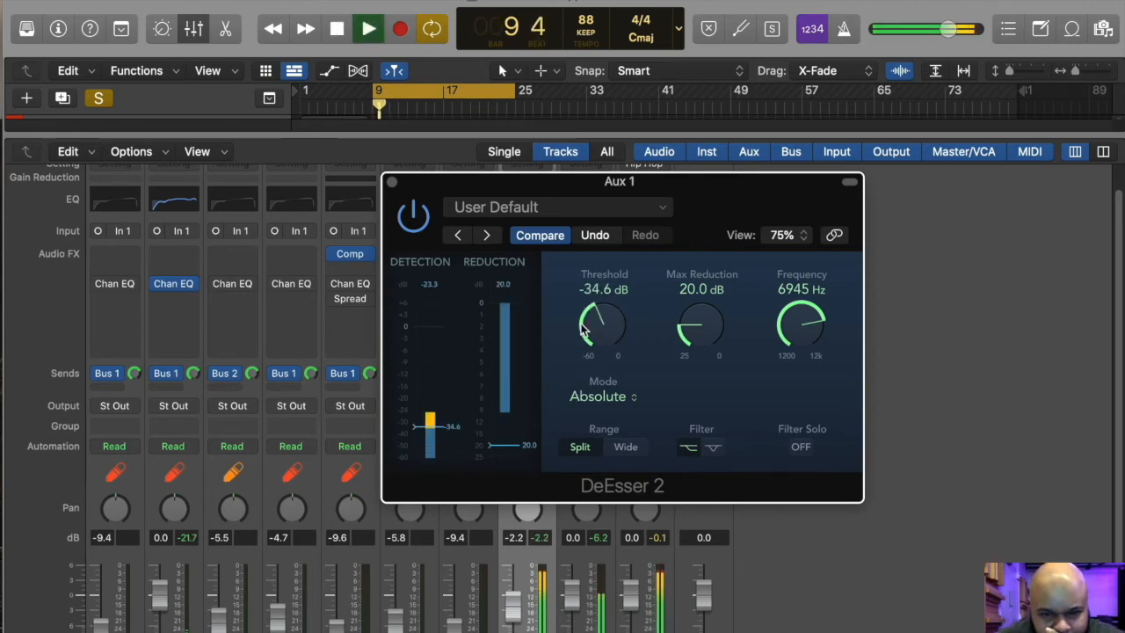
mouse_move(801, 325)
left_mouse_down()
mouse_move(794, 377)
mouse_move(802, 324)
left_mouse_up()
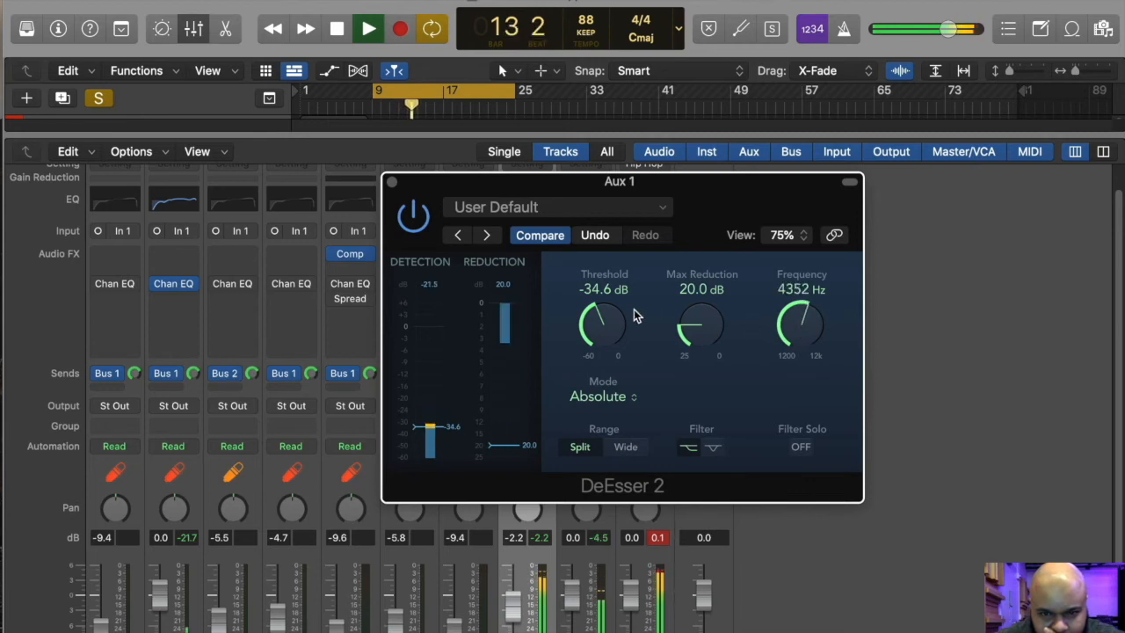
mouse_move(790, 327)
left_mouse_down()
mouse_move(799, 312)
mouse_move(797, 331)
left_mouse_up()
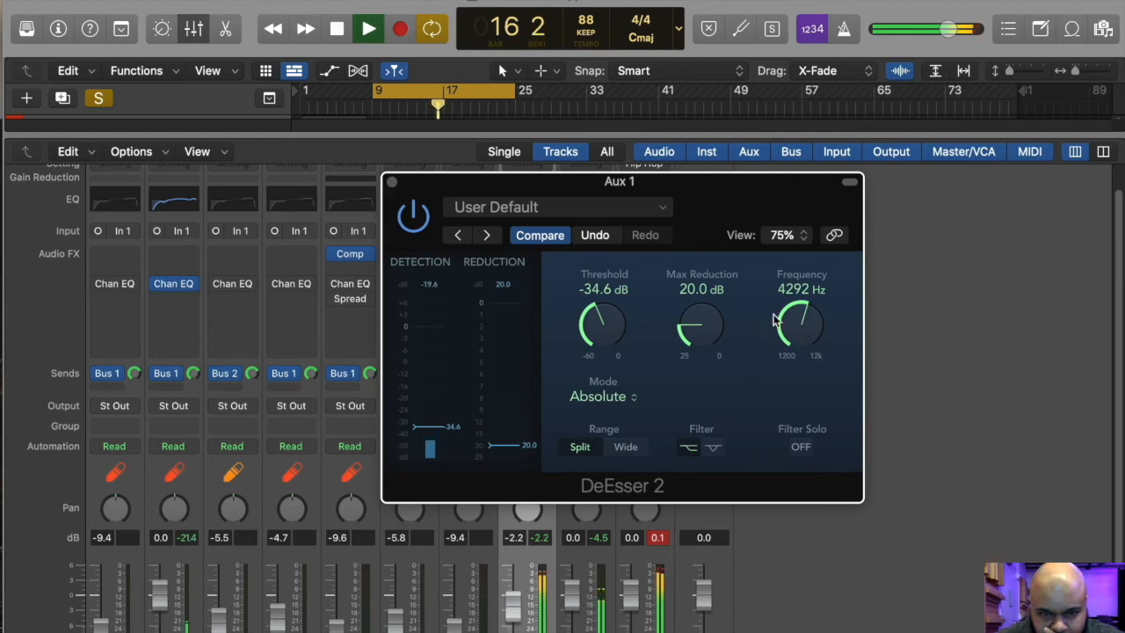
left_click_drag(625, 322, 620, 278)
left_click_drag(606, 326, 602, 340)
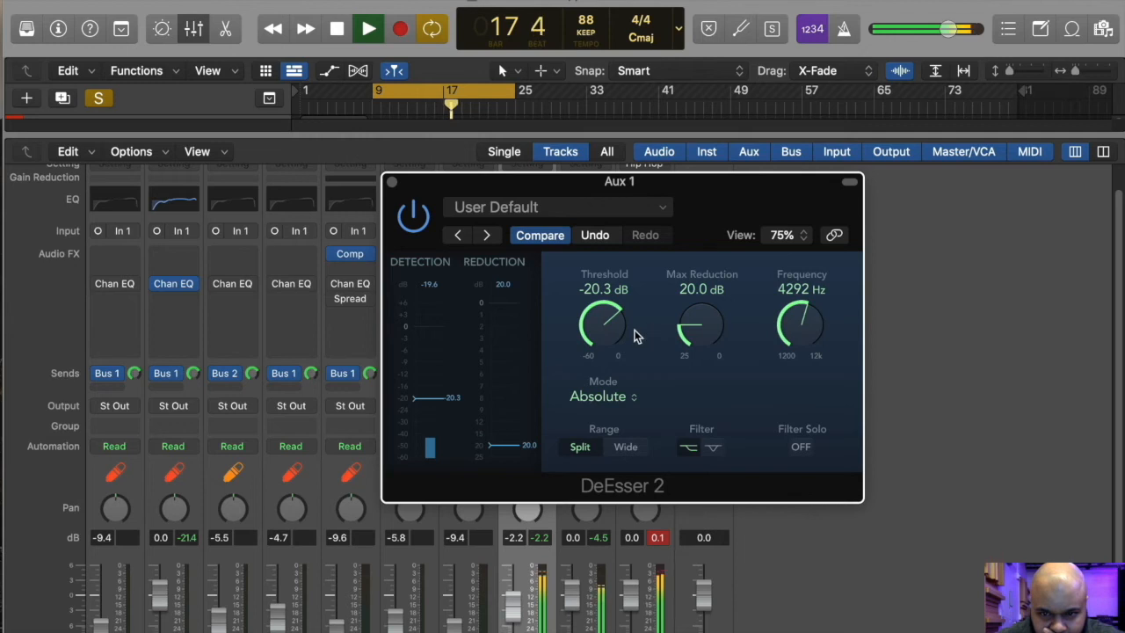
Step: Set the DeEsser 2 threshold on Aux 1 to -30.7 dB and close the plug-in
left_click_drag(615, 343, 619, 363)
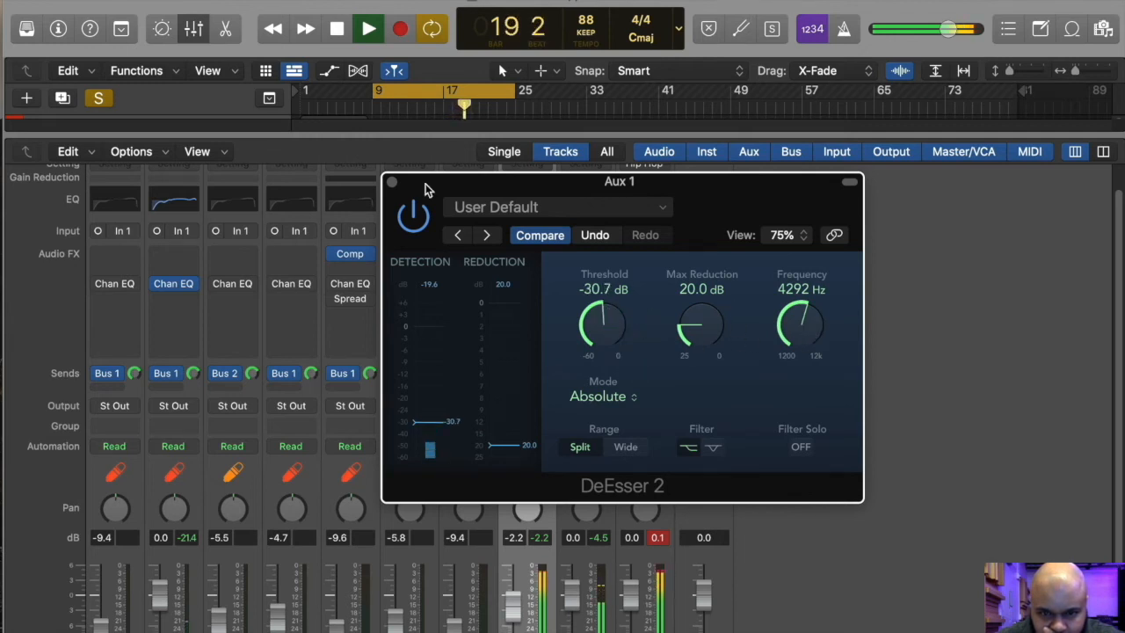
left_click(393, 182)
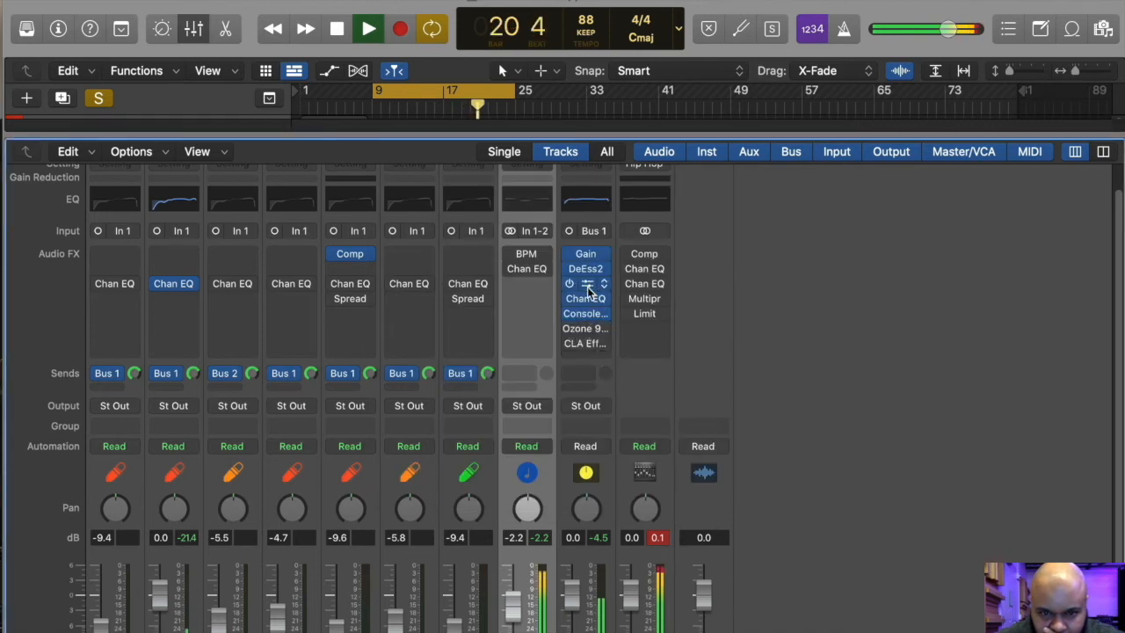
Step: Set Aux 1's Leveling Tool to 56.0 % peak reduction, 51.2 % gain and 77.1 % dry/wet, closing the plug-in and the mixer
left_click(586, 284)
left_click_drag(867, 301, 874, 286)
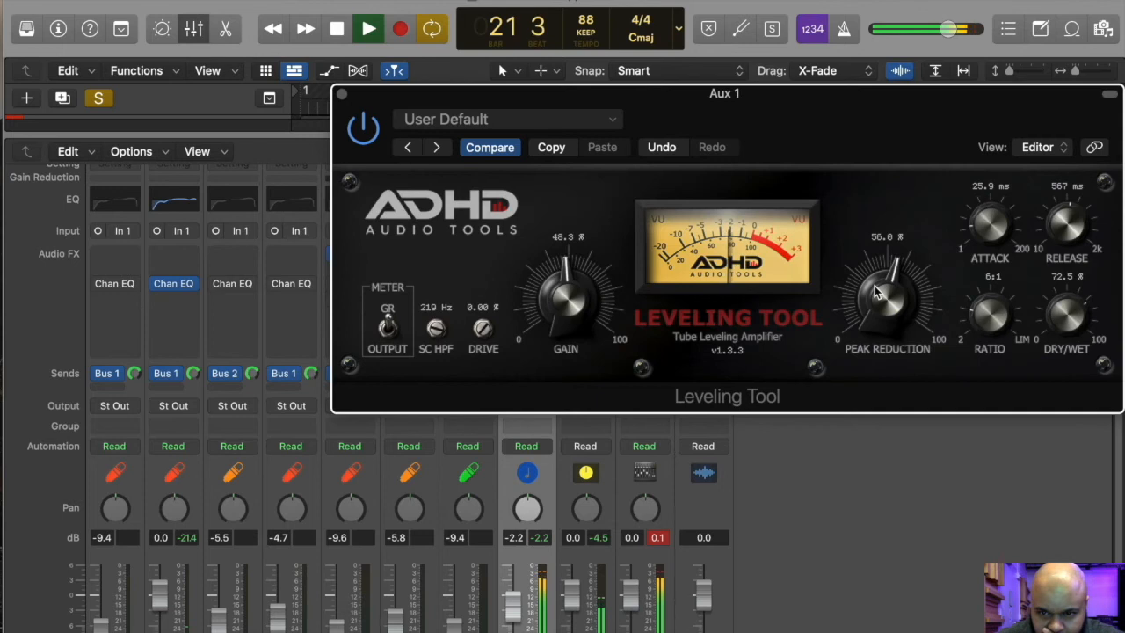
left_click_drag(571, 303, 577, 287)
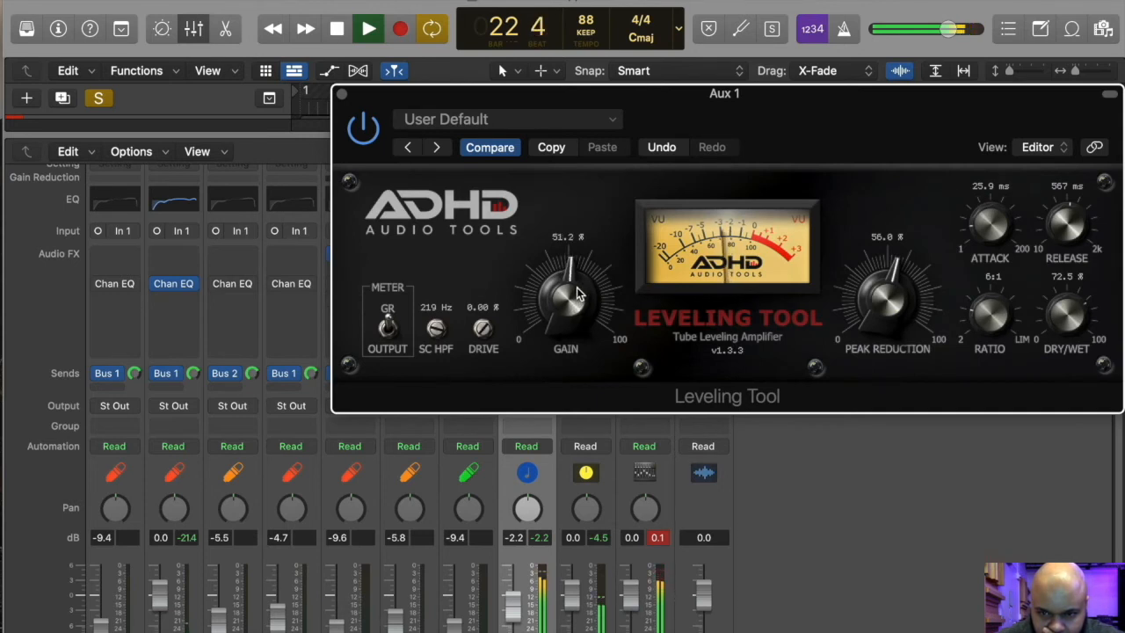
mouse_move(1068, 316)
left_mouse_down()
mouse_move(1075, 354)
mouse_move(1075, 301)
left_mouse_up()
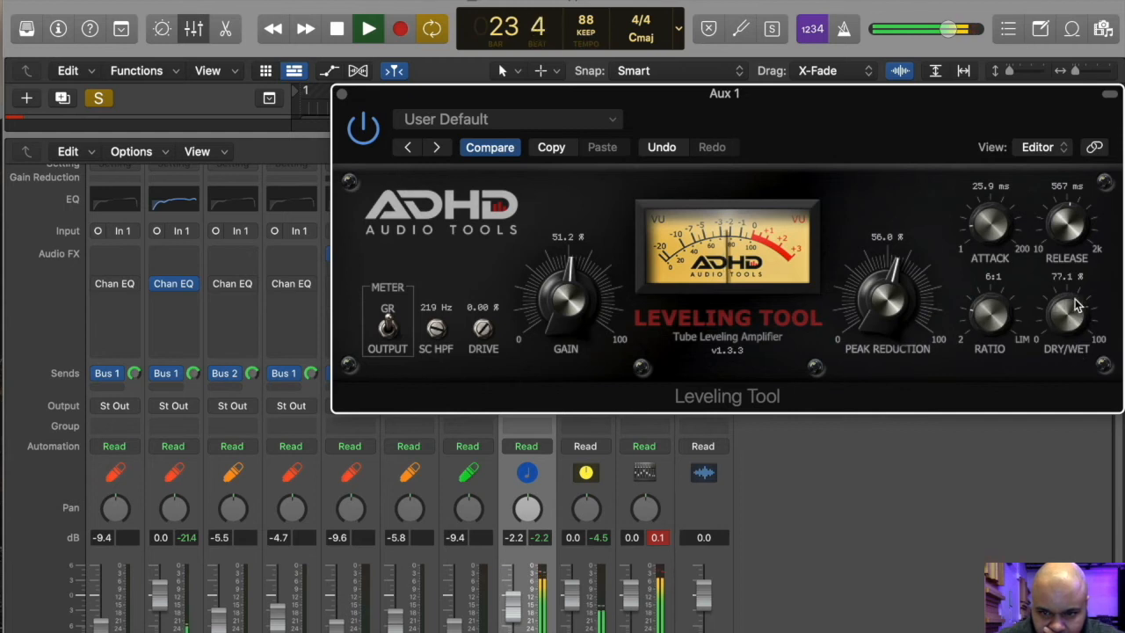
left_click(342, 94)
key("x")
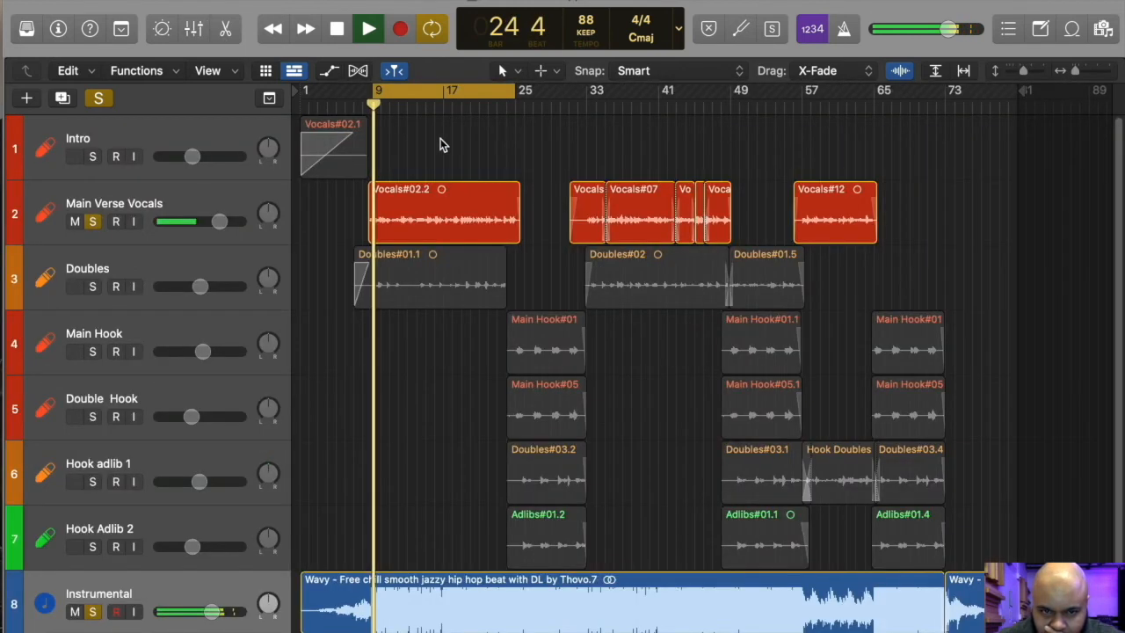
Step: Reopen the mixer, bypass Ozone 9 Elements on Aux 1, stop playback, and close the plug-in
left_click(197, 33)
mouse_move(585, 332)
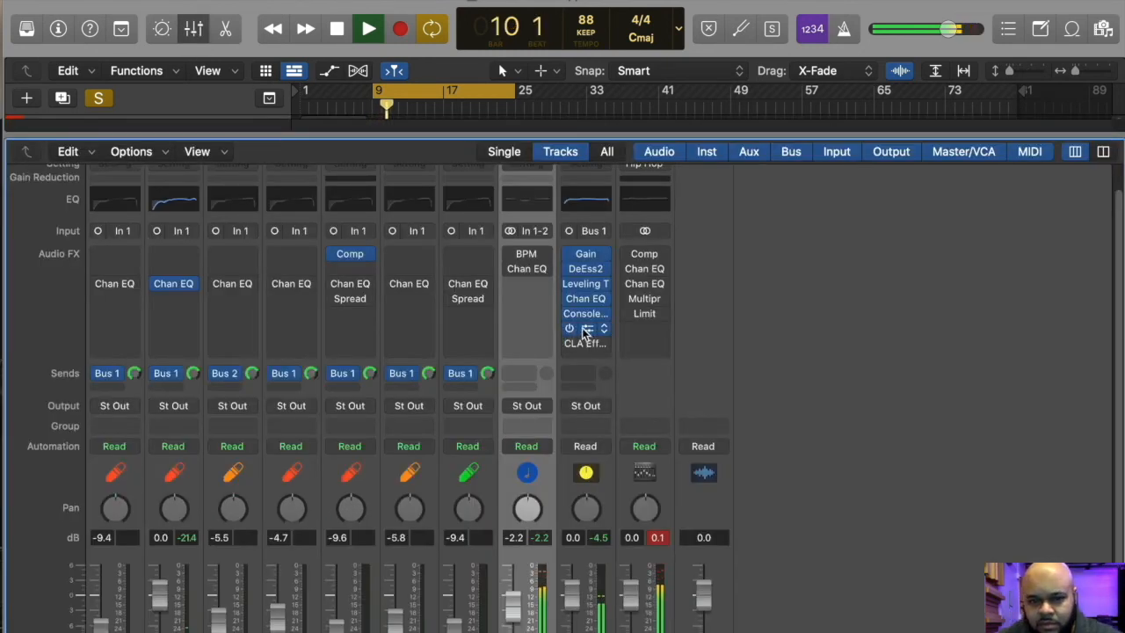
left_click(583, 330)
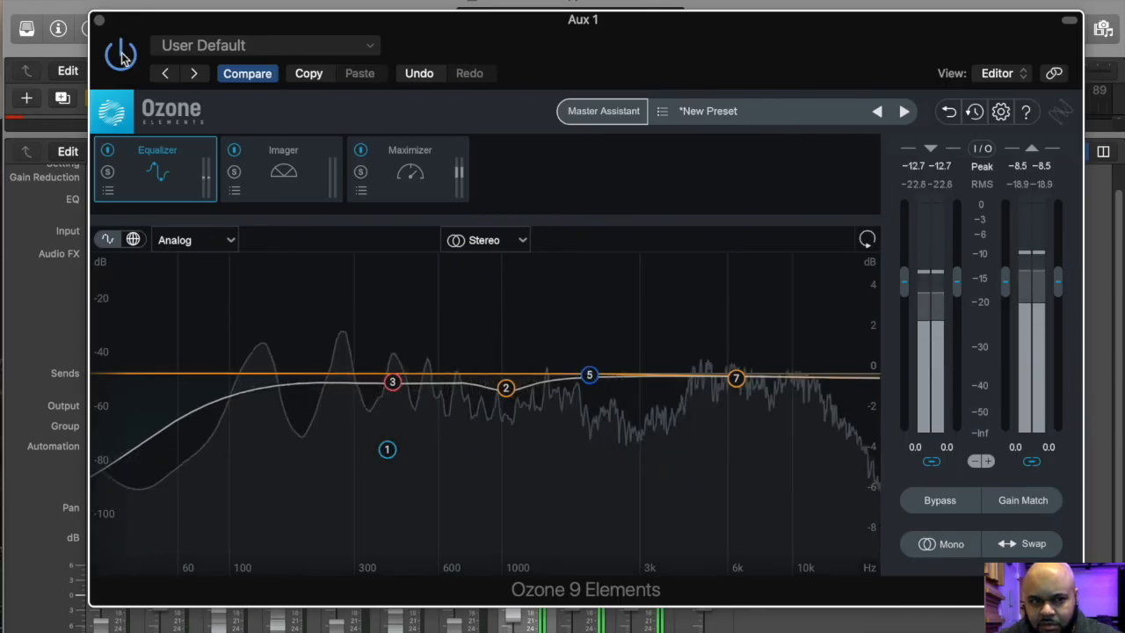
left_click(99, 20)
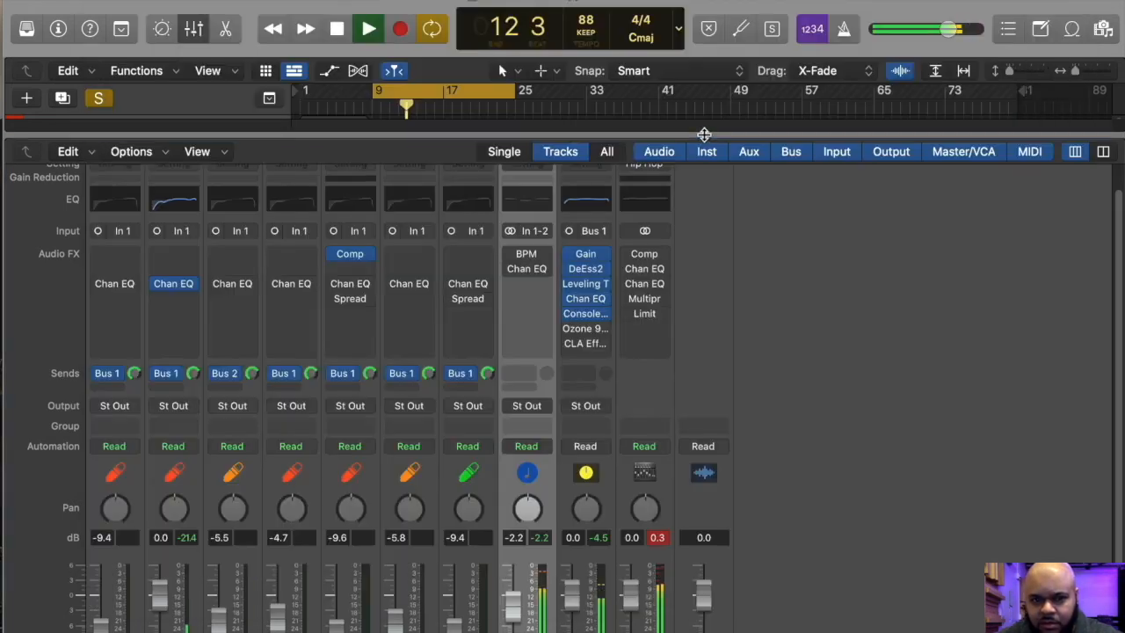
mouse_move(589, 329)
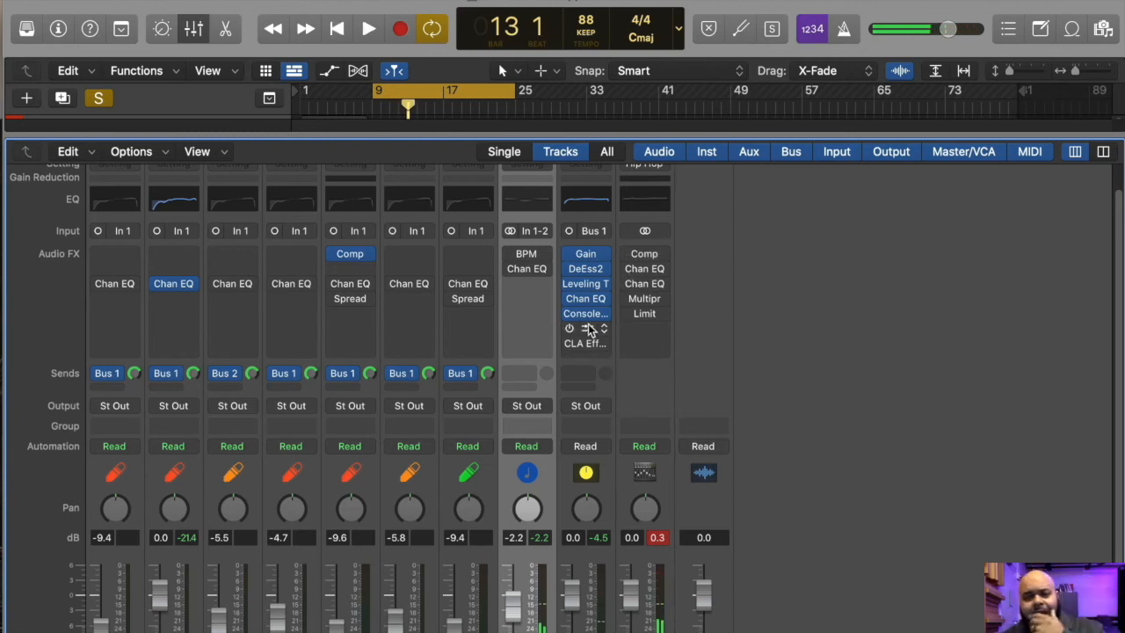
left_click(589, 328)
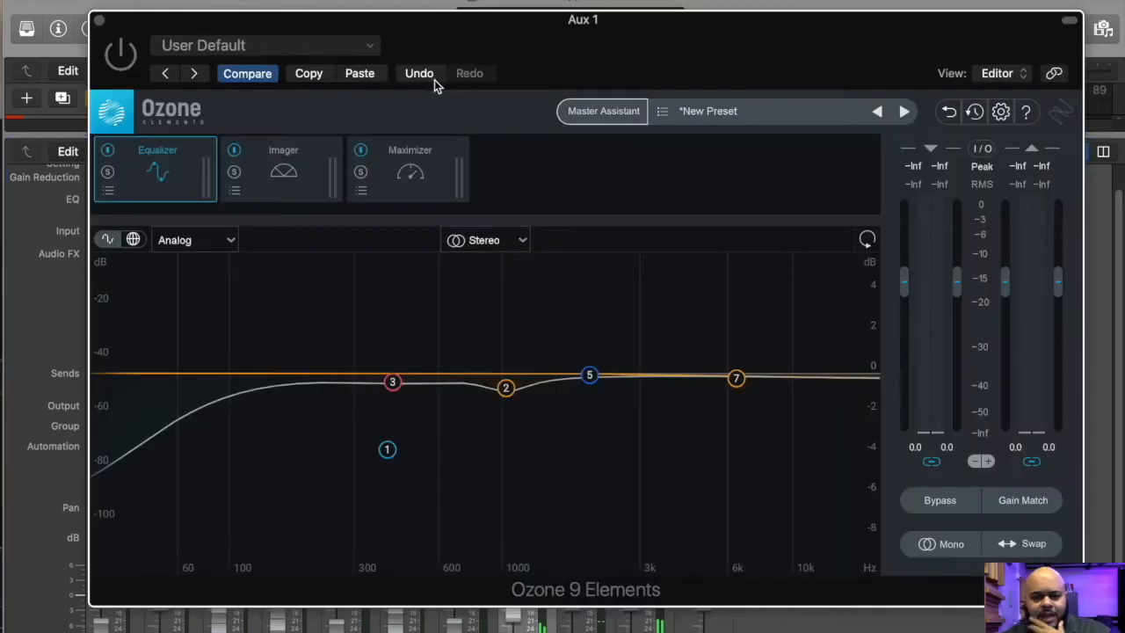
left_click(99, 20)
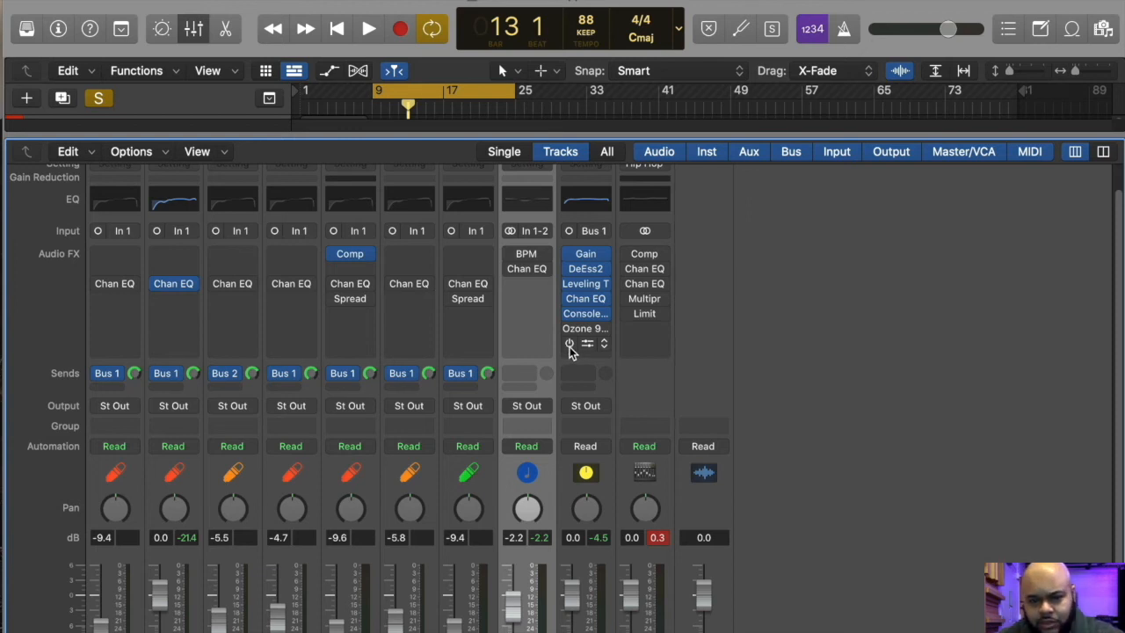
Step: Open CLA Effects on Aux 1, lower its reverb to -10.0, and close the plug-in and the mixer
left_click(589, 345)
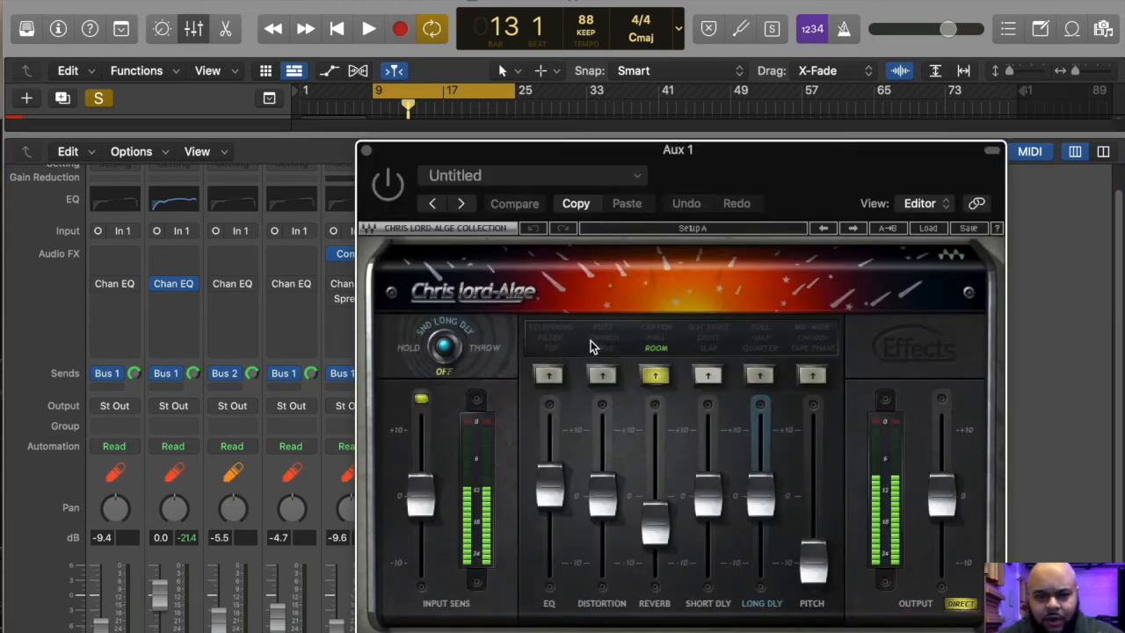
left_click_drag(634, 151, 627, 107)
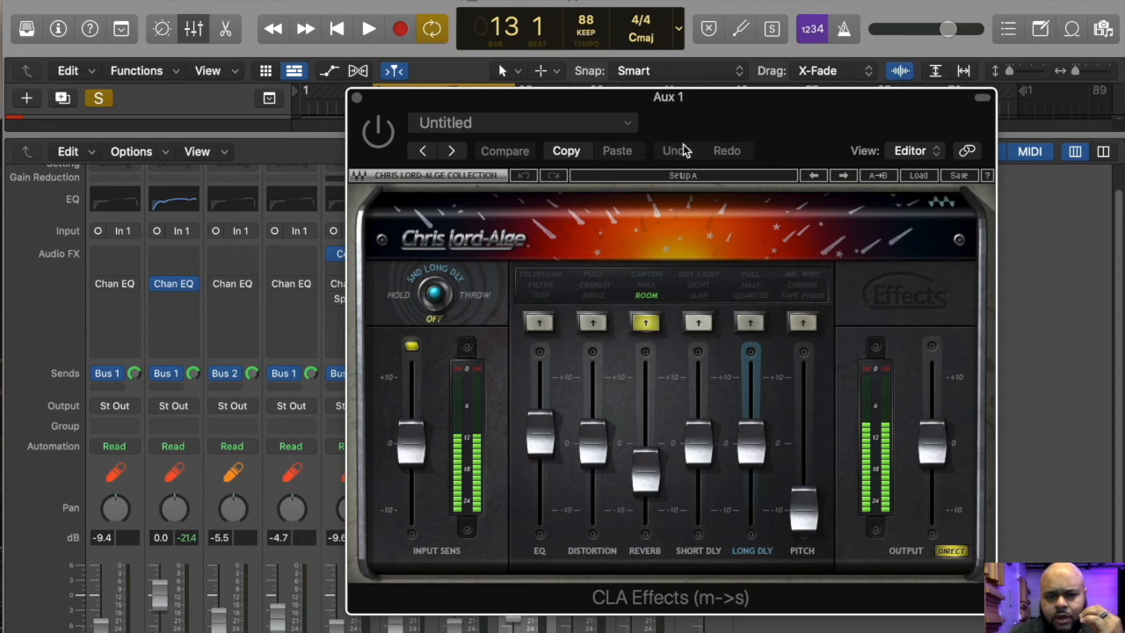
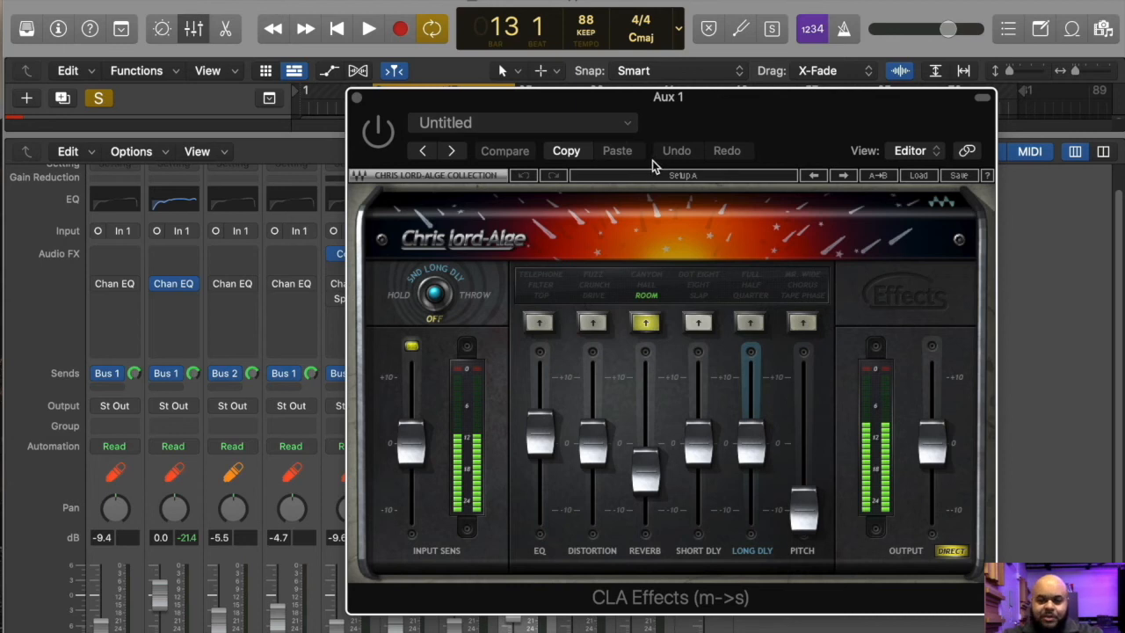
mouse_move(652, 481)
left_click_drag(652, 482, 660, 514)
mouse_move(653, 518)
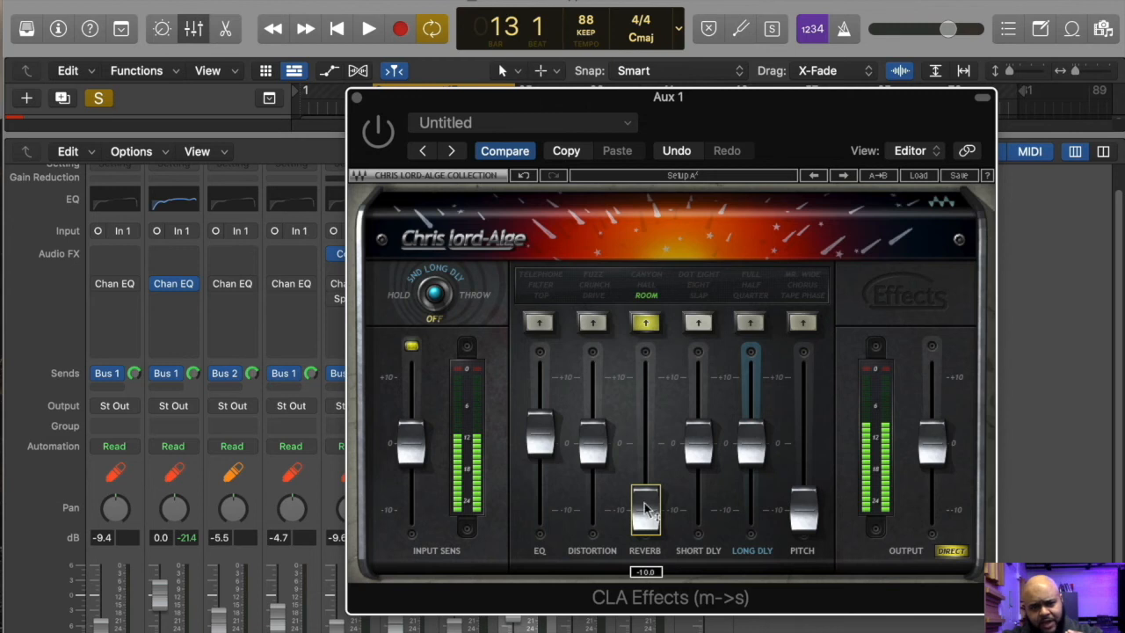
left_click(357, 97)
left_click(195, 29)
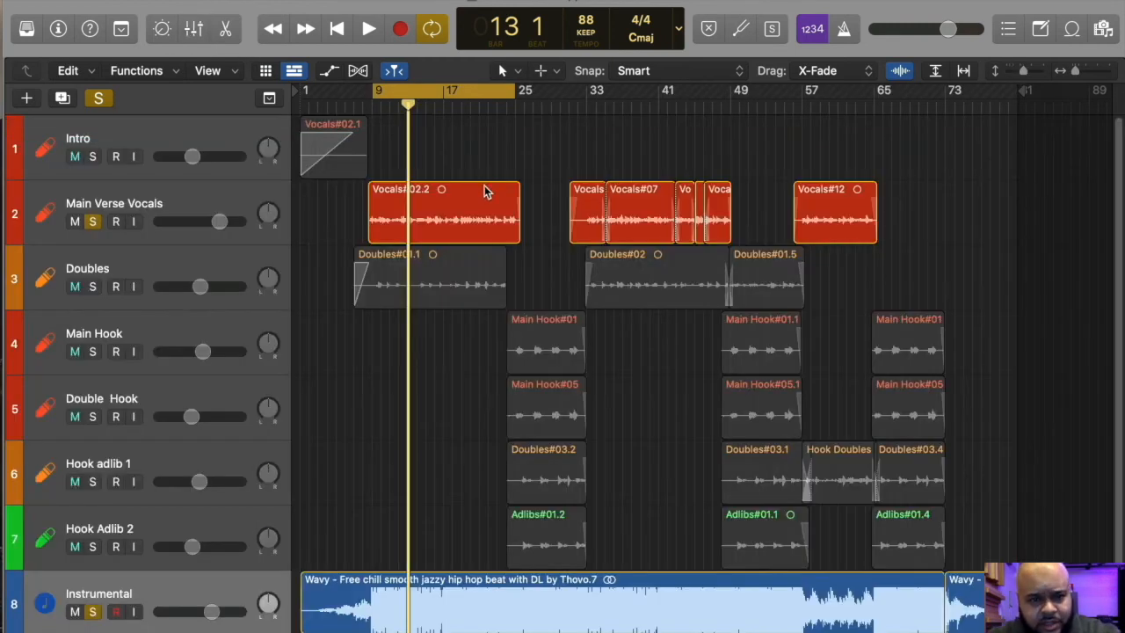
Step: During playback, switch on CLA Effects on Aux 1 and raise its reverb to about midway between -10 and 0, closing it and stopping playback
key("space")
left_click(195, 29)
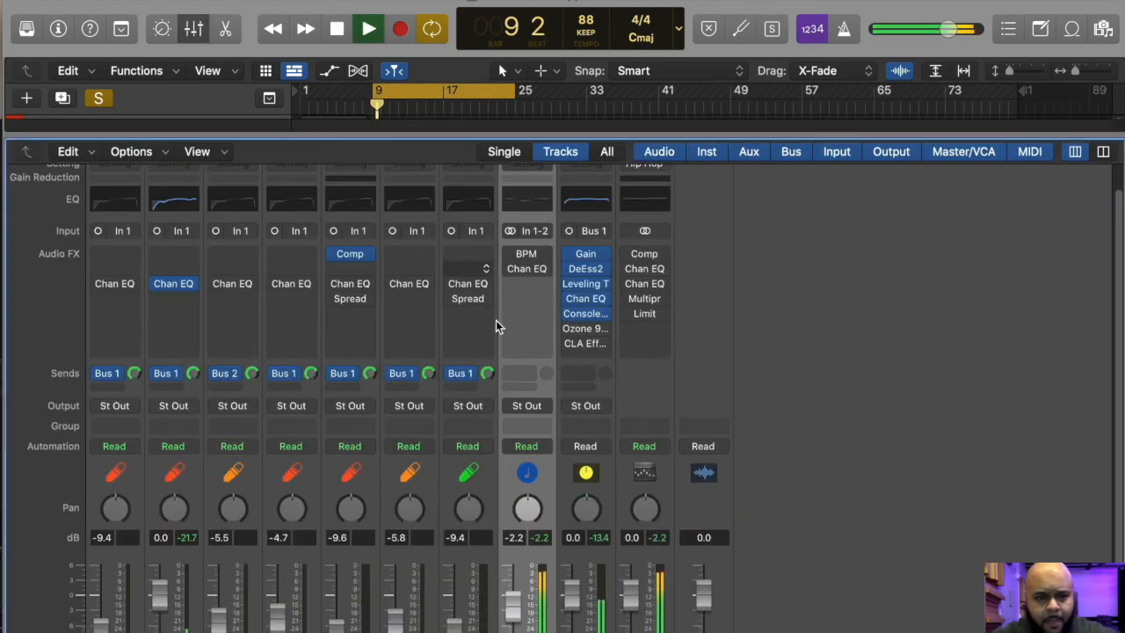
left_click(583, 344)
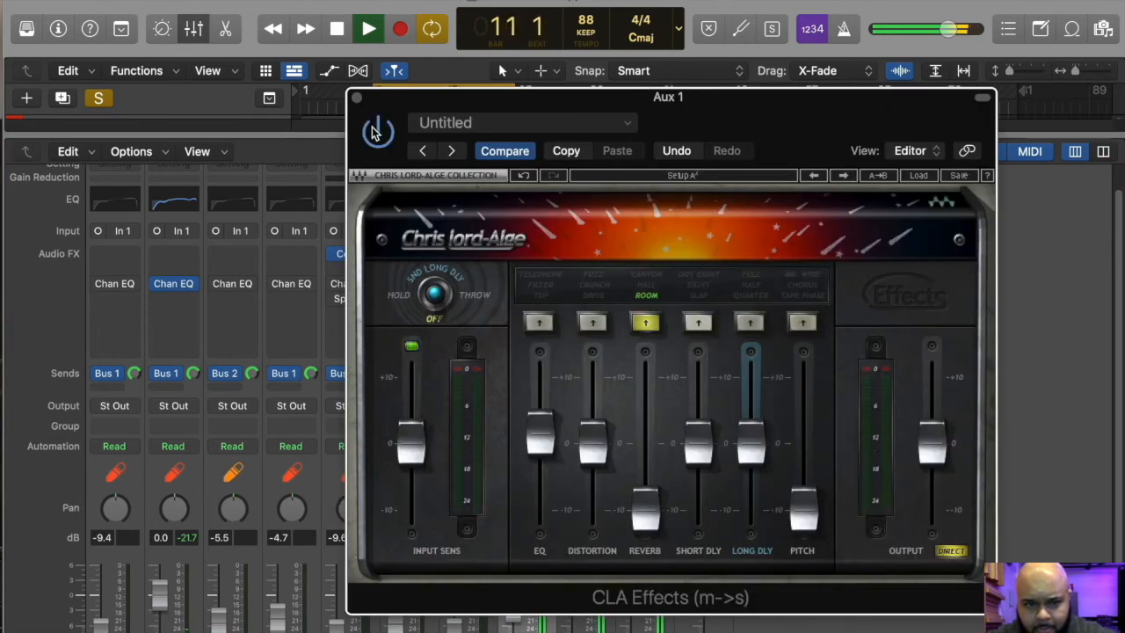
left_click_drag(645, 509, 645, 475)
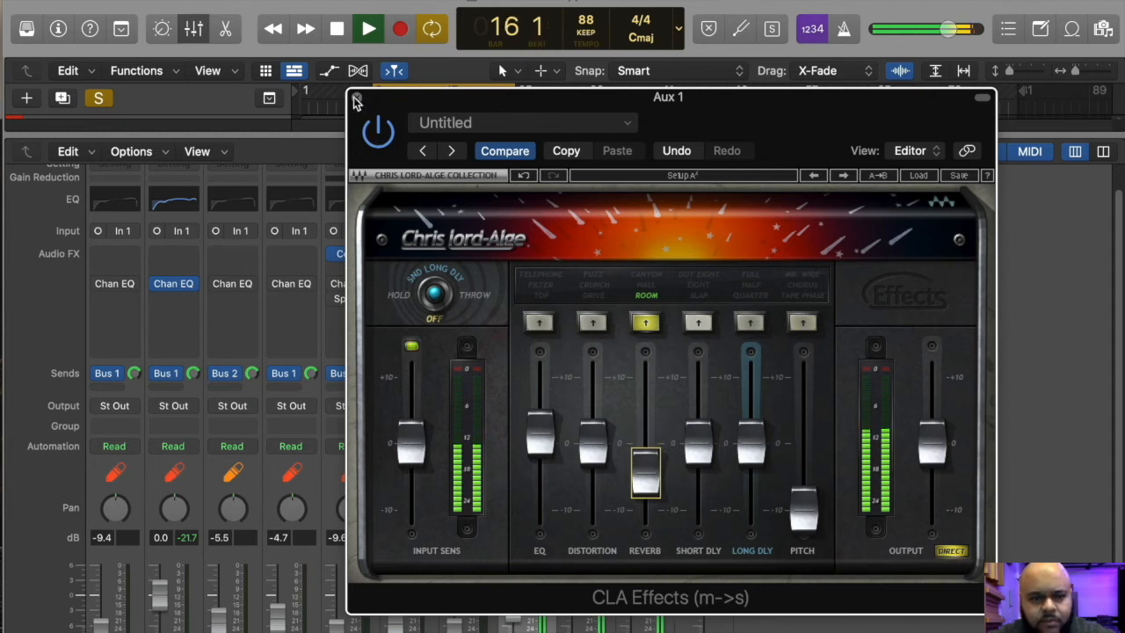
left_click(357, 99)
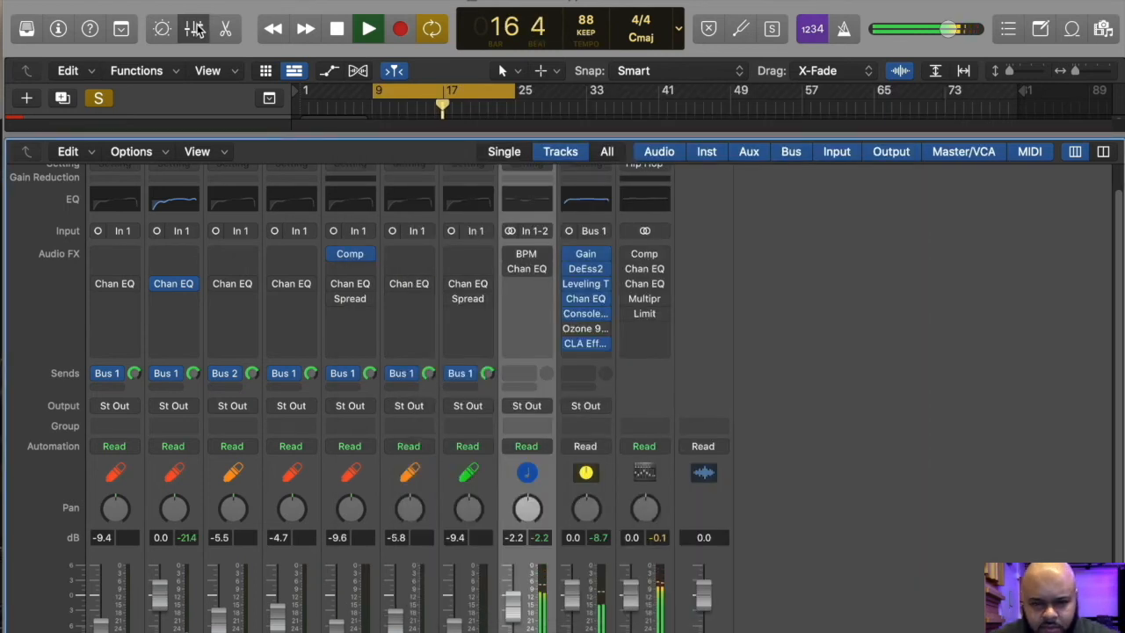
left_click(196, 29)
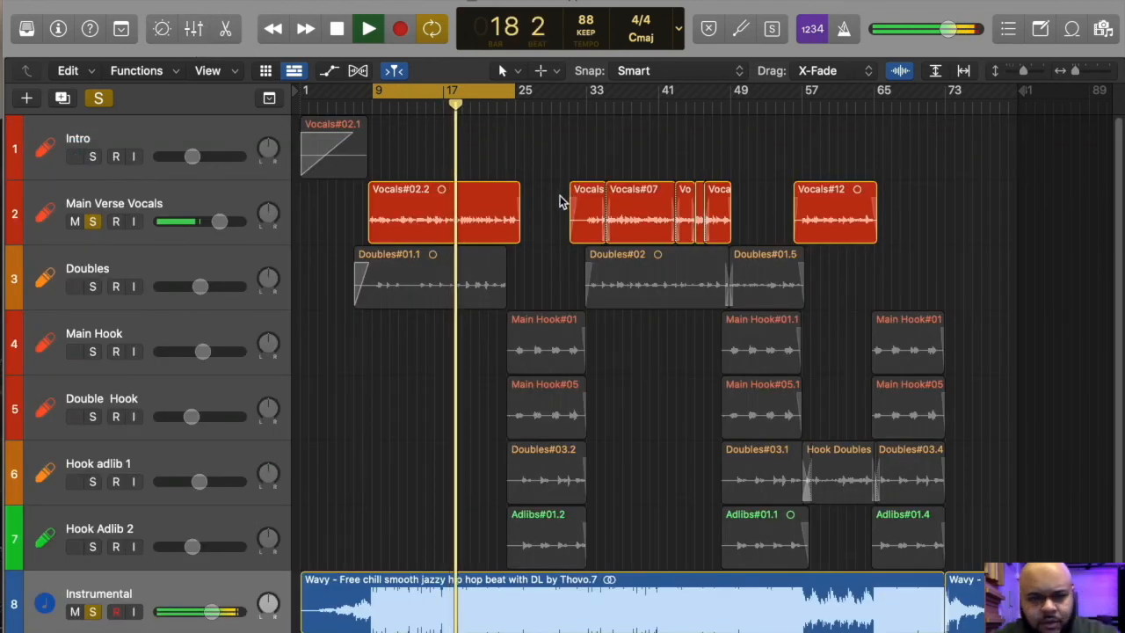
key("space")
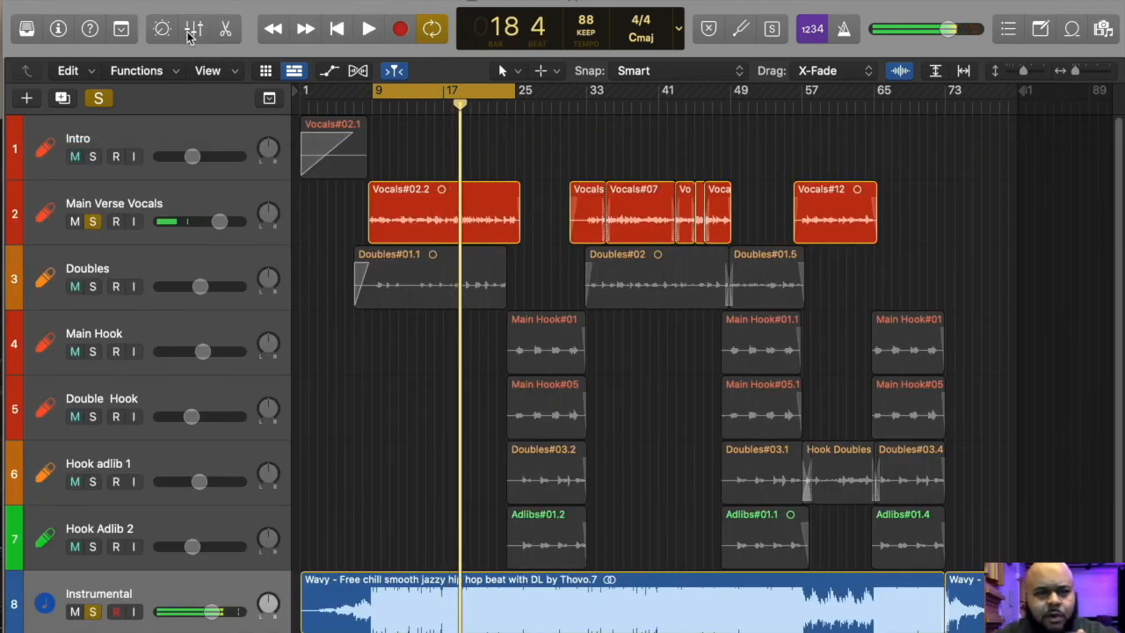
Step: Choose the factory Hip Hop channel strip setting on the stereo output strip and close the mixer
left_click(194, 29)
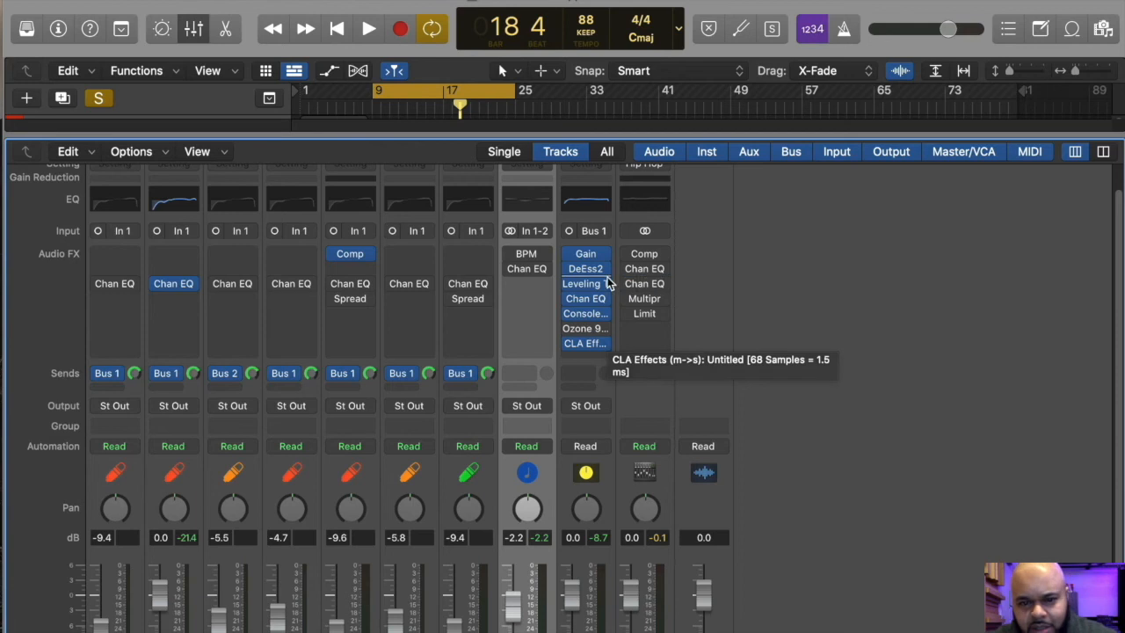
mouse_move(604, 347)
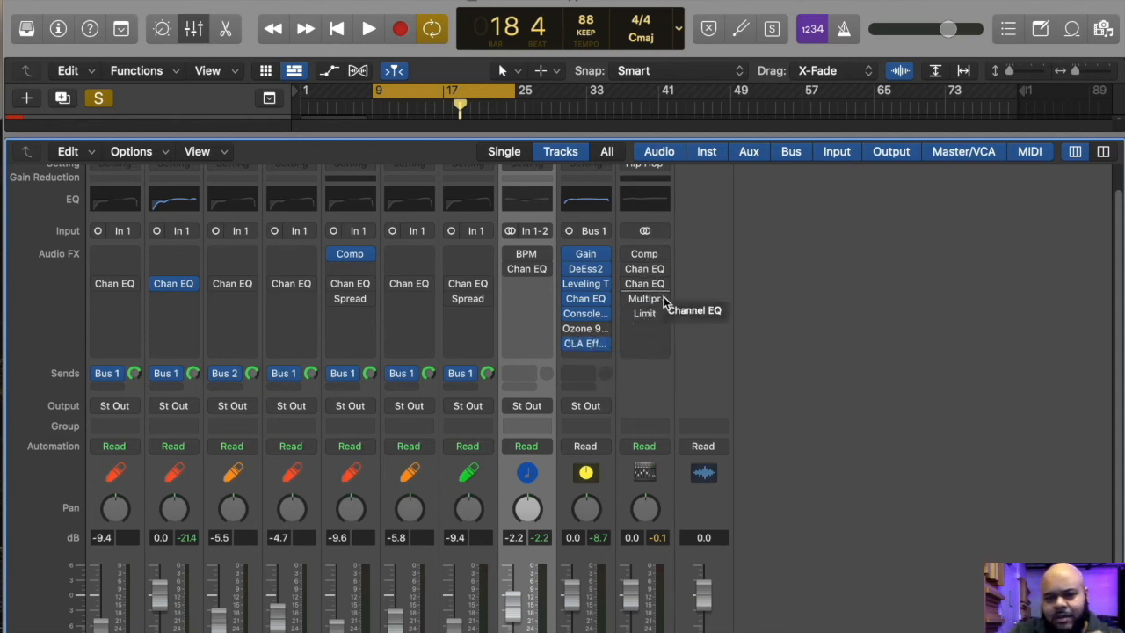
scroll(661, 255, "up", 2)
left_click(665, 192)
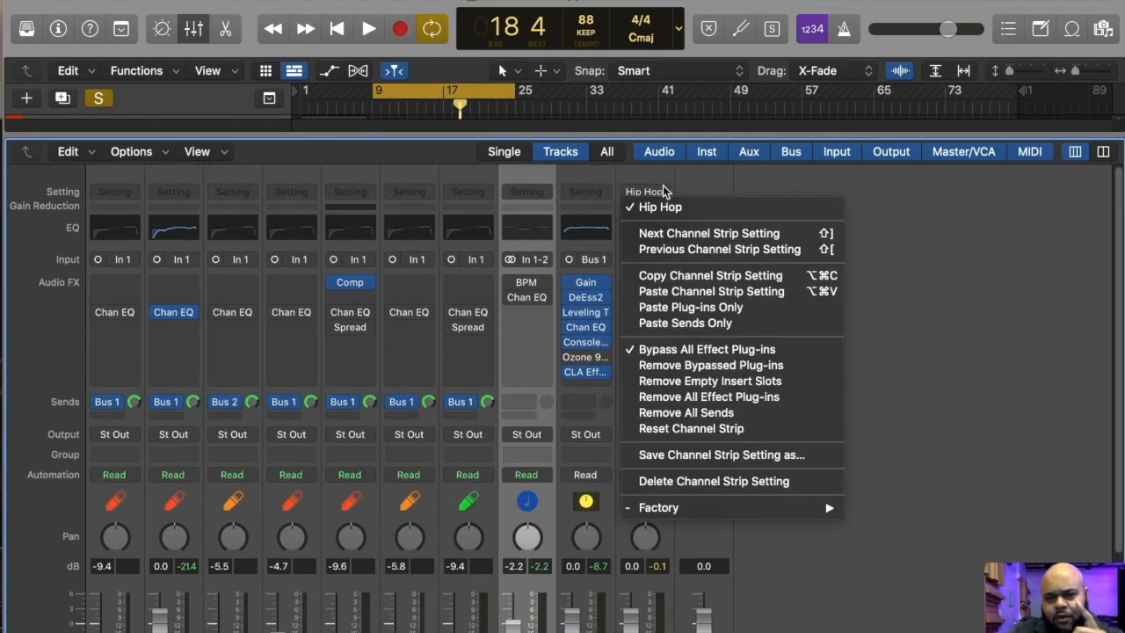
mouse_move(691, 507)
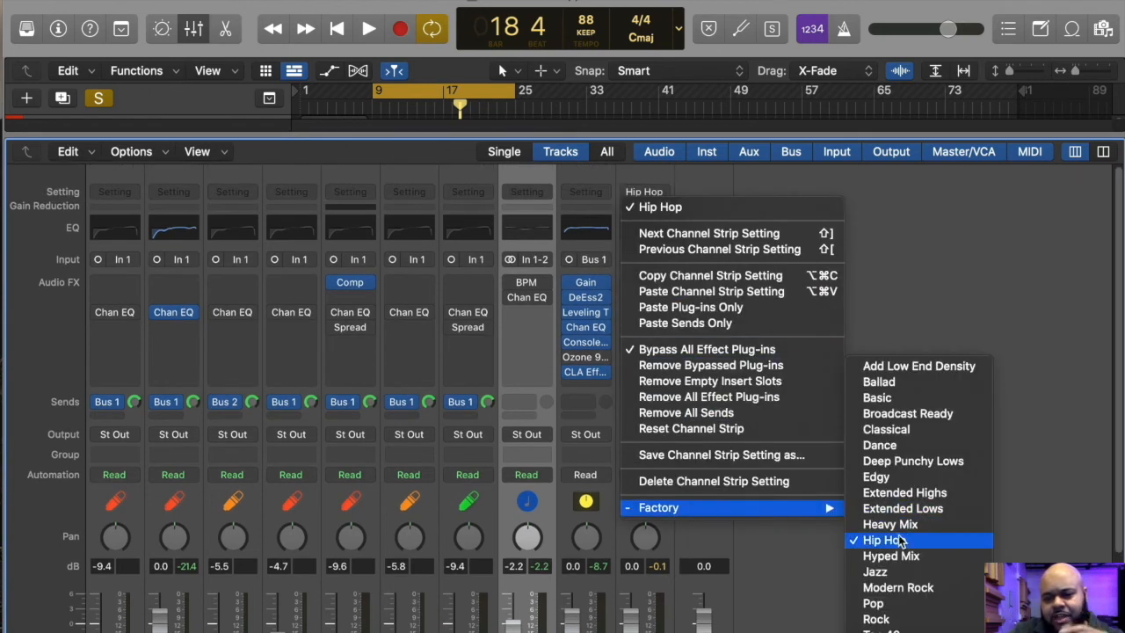
left_click(898, 541)
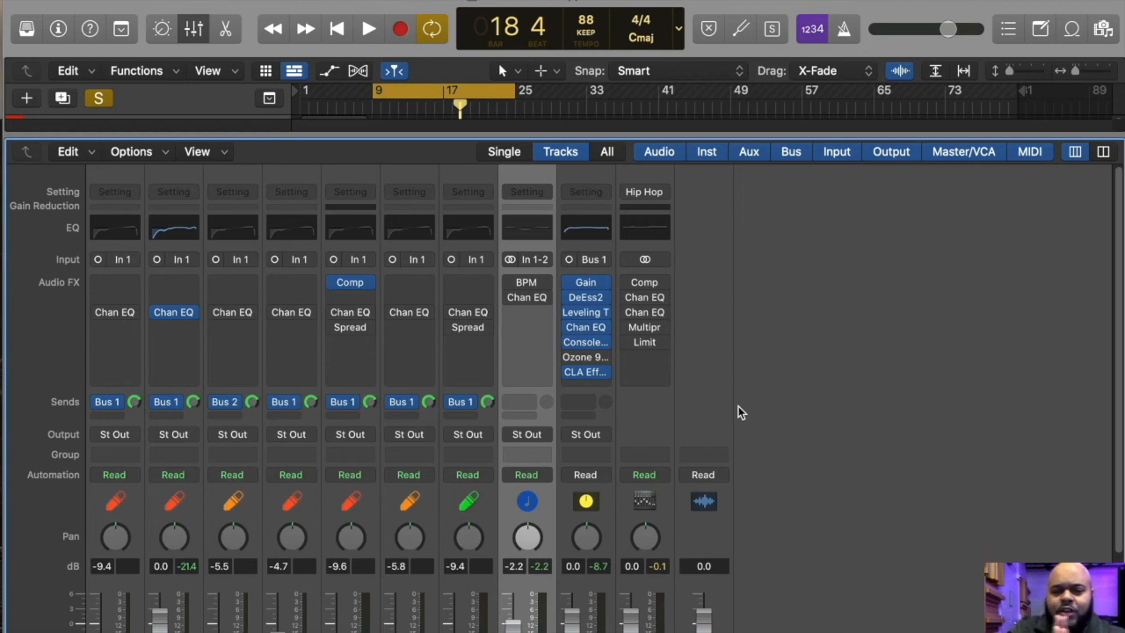
left_click(197, 28)
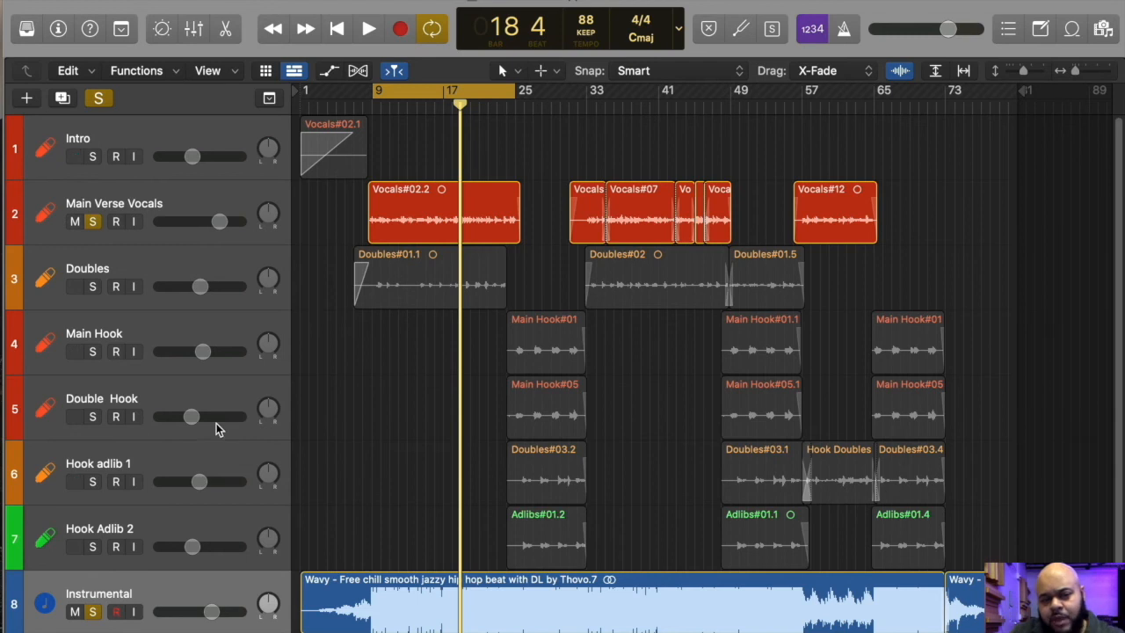
Step: Select the Double Hook and Hook Adlib 2 tracks in turn and check their Stereo Spread inserts in the mixer
left_click(195, 391)
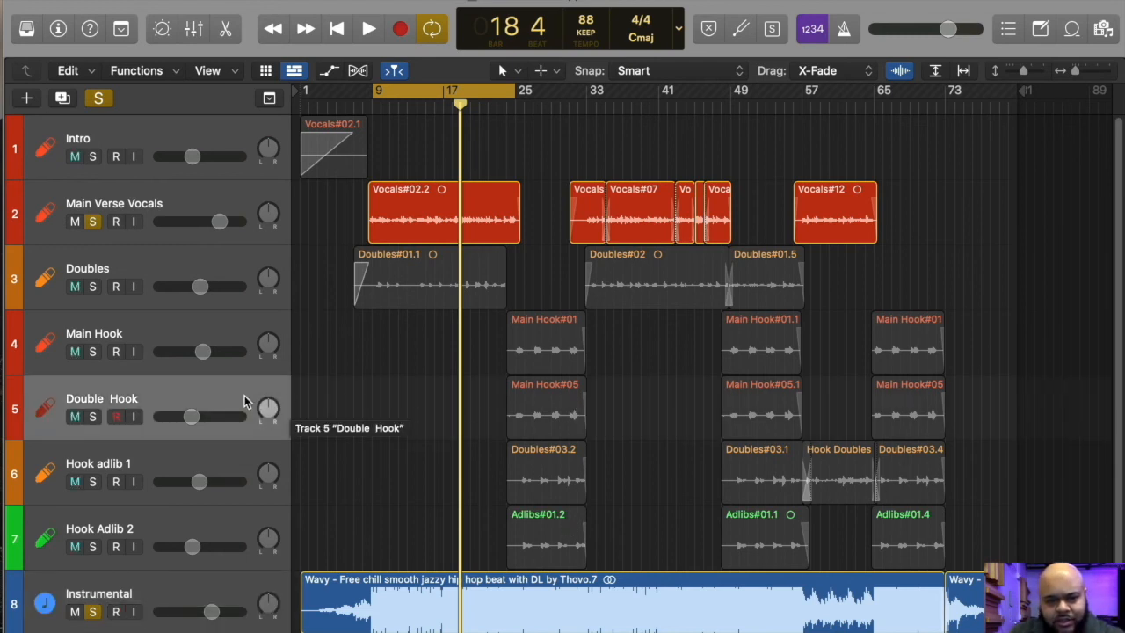
left_click(215, 528)
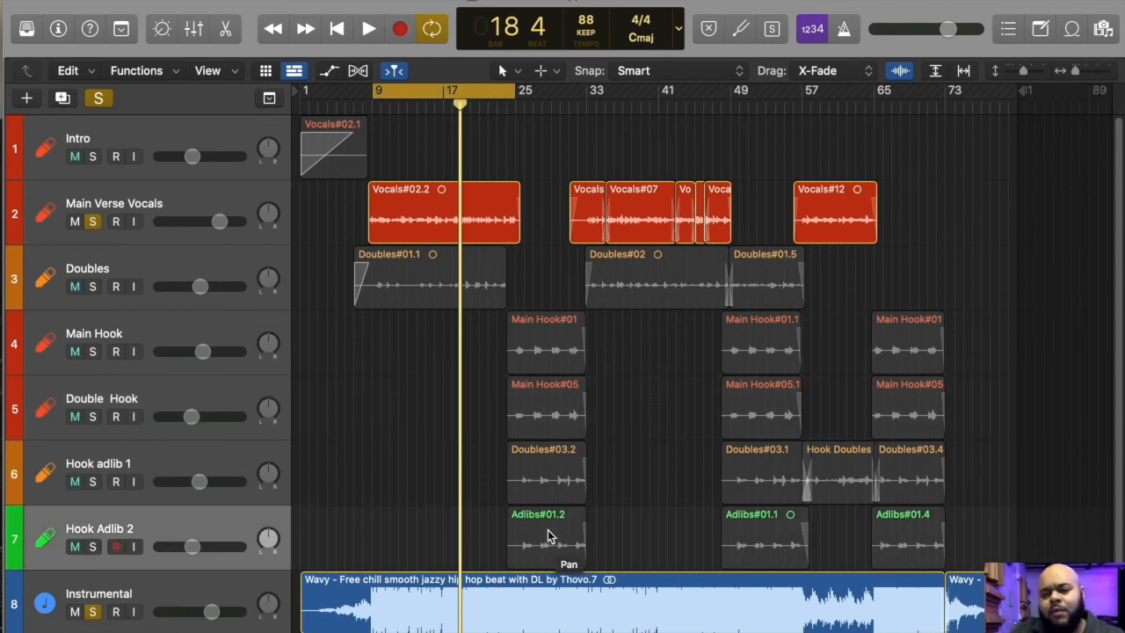
left_click(202, 35)
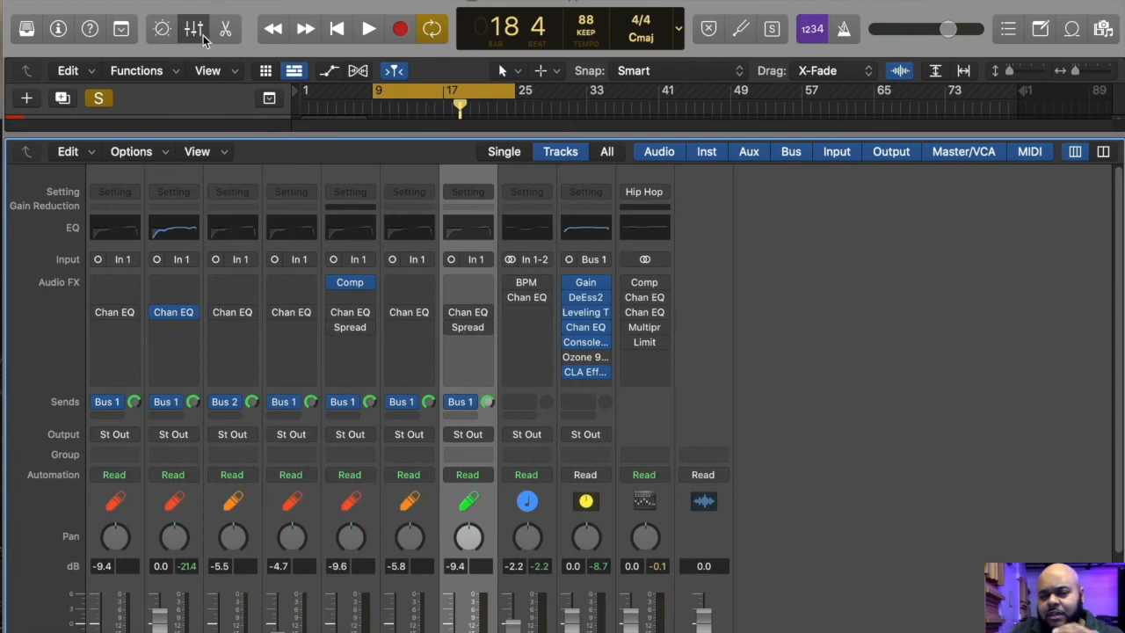
mouse_move(350, 332)
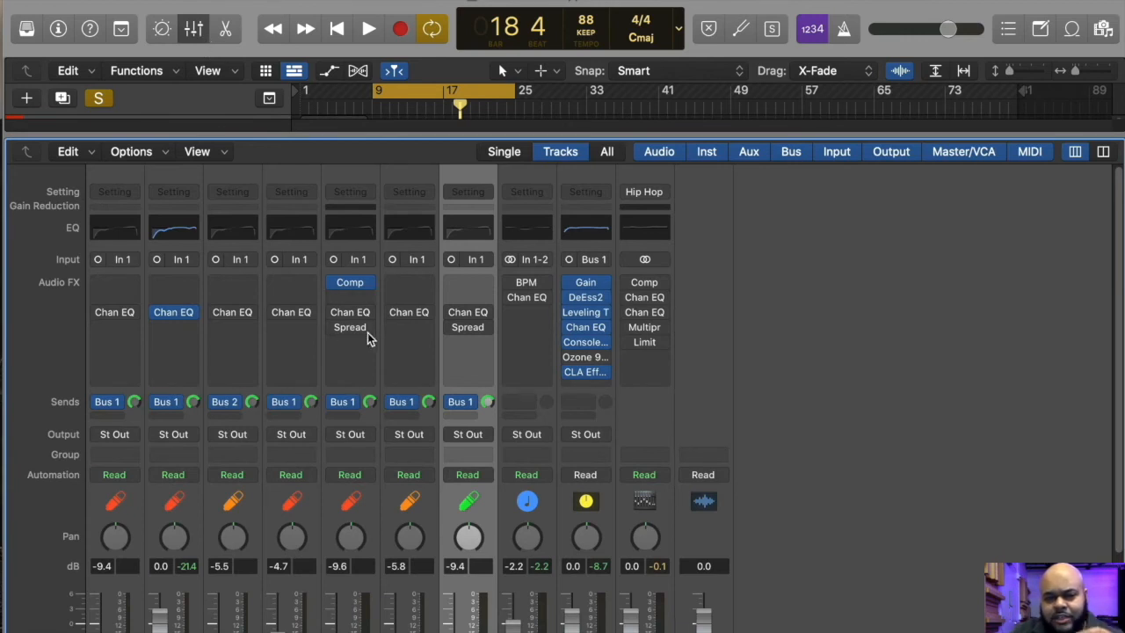
left_click(370, 332)
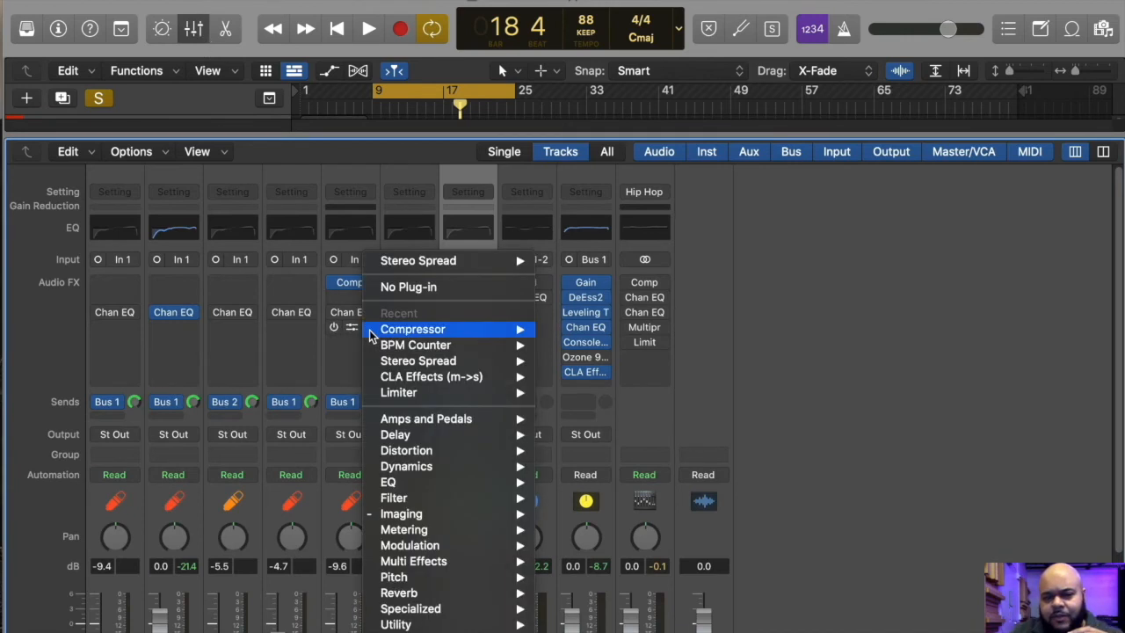
left_click(345, 363)
left_click(193, 29)
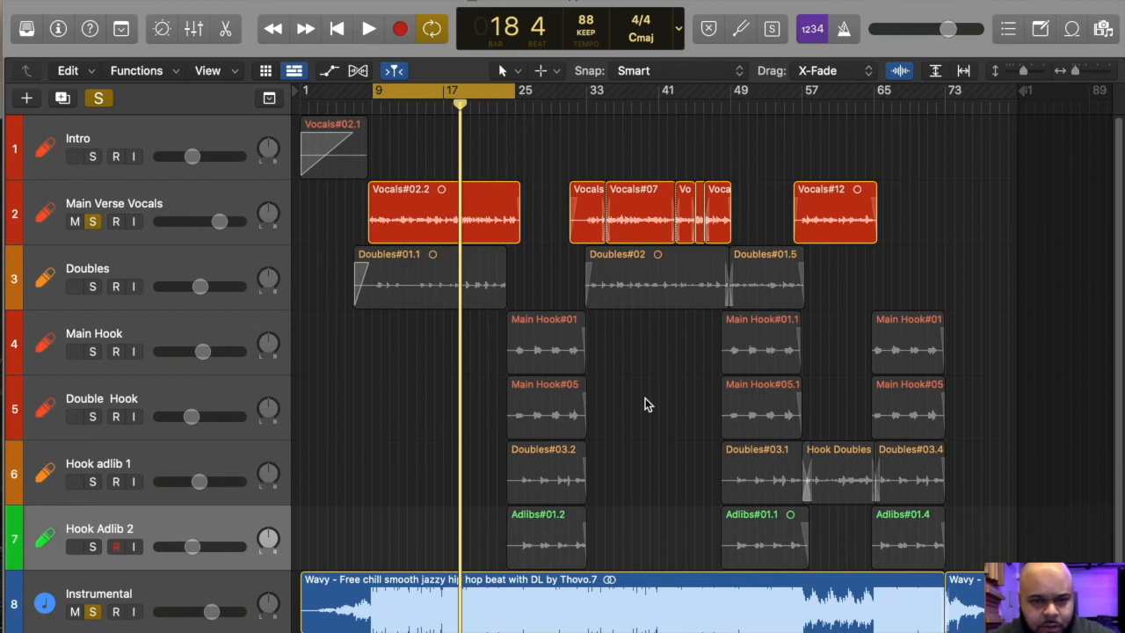
Step: Copy the Main Verse Vocals channel strip setting and paste only its plug-ins onto the Intro, Doubles and Main Hook strips
left_click(194, 29)
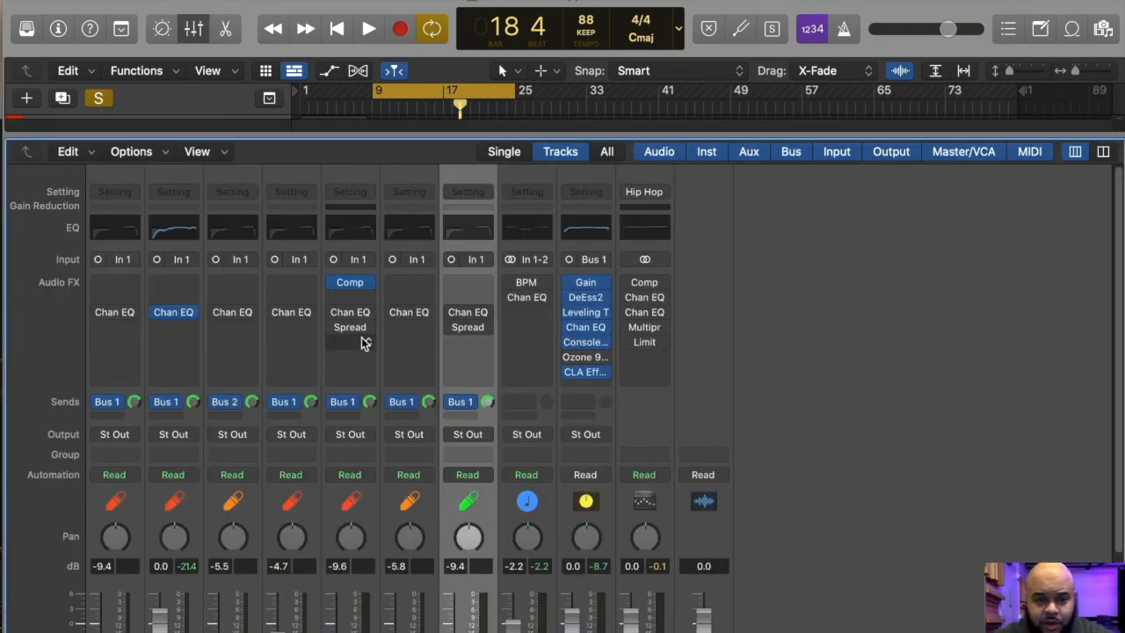
left_click(177, 192)
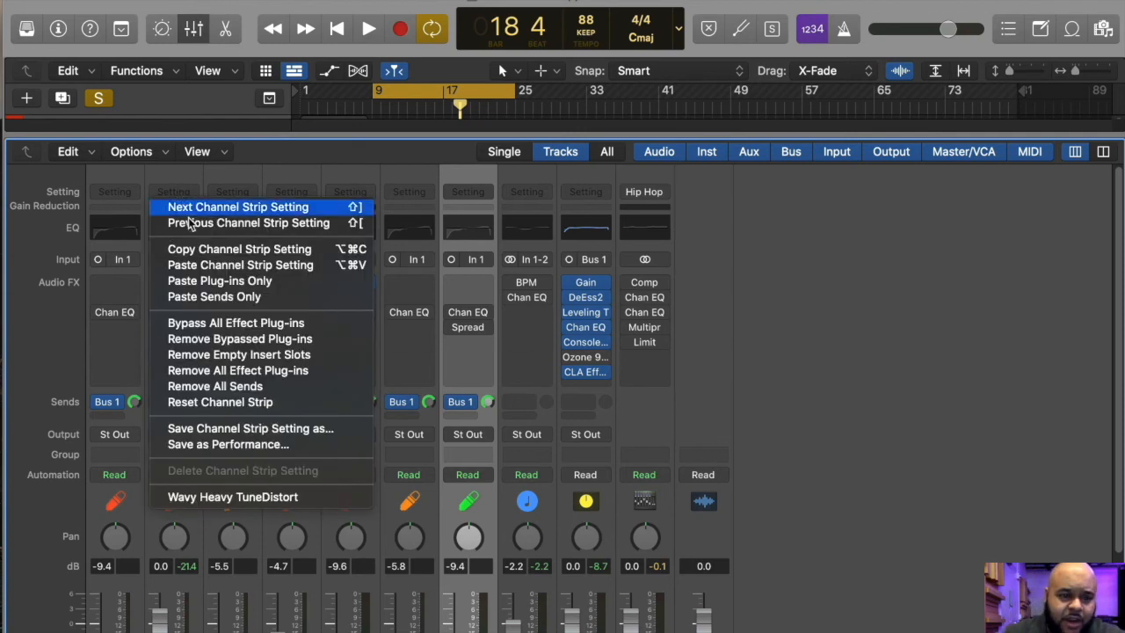
left_click(195, 251)
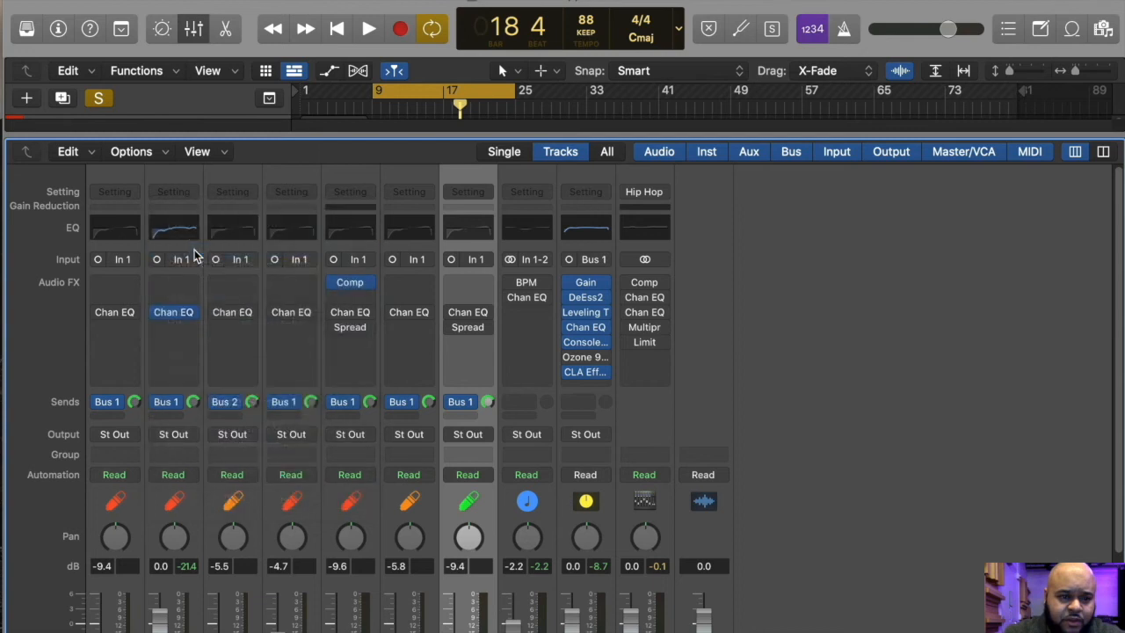
left_click(129, 204)
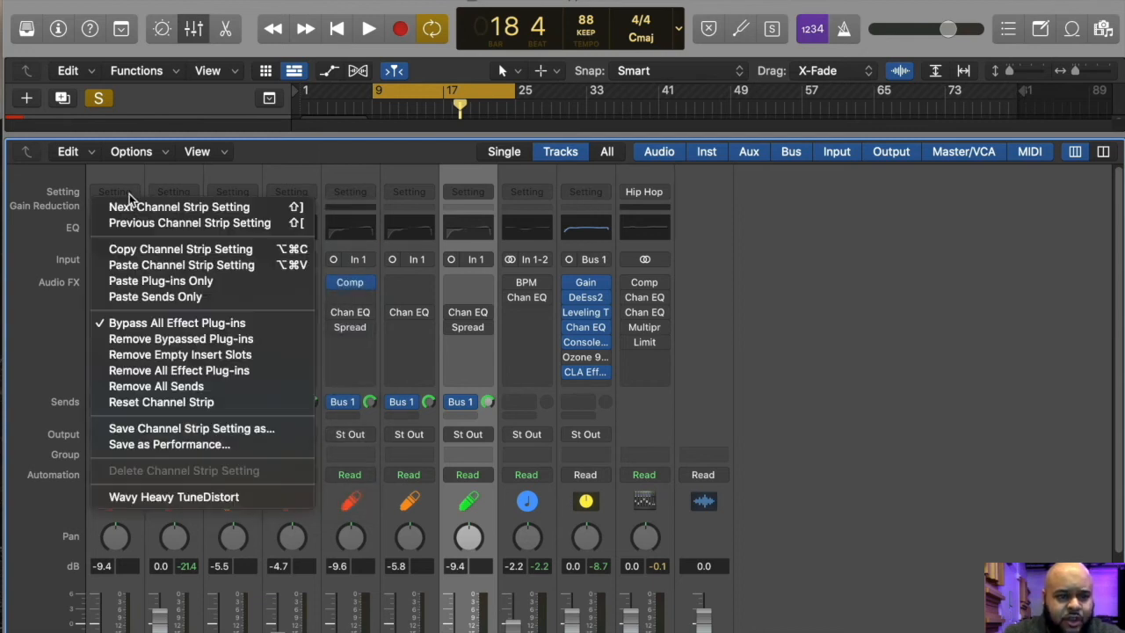
left_click(149, 279)
left_click(230, 197)
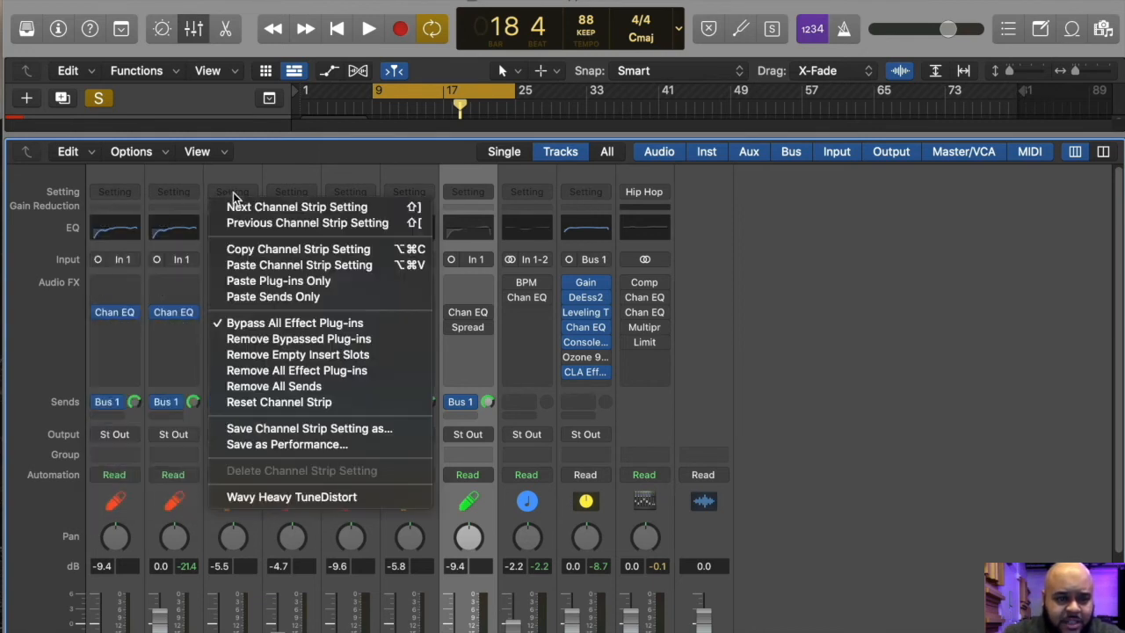
left_click(264, 278)
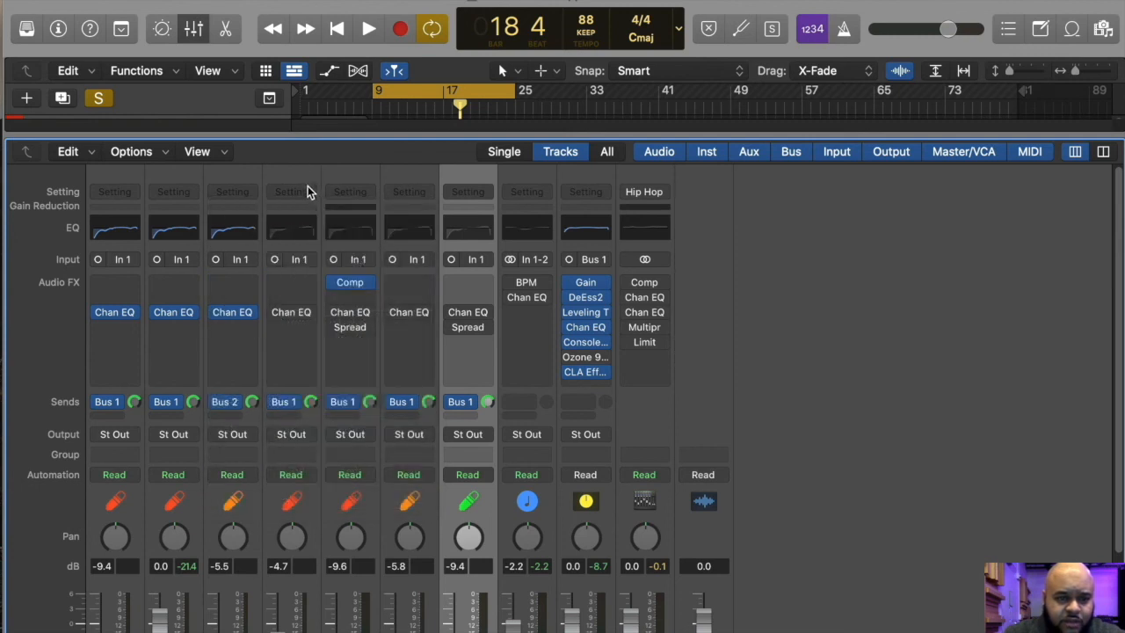
left_click(307, 190)
left_click(341, 281)
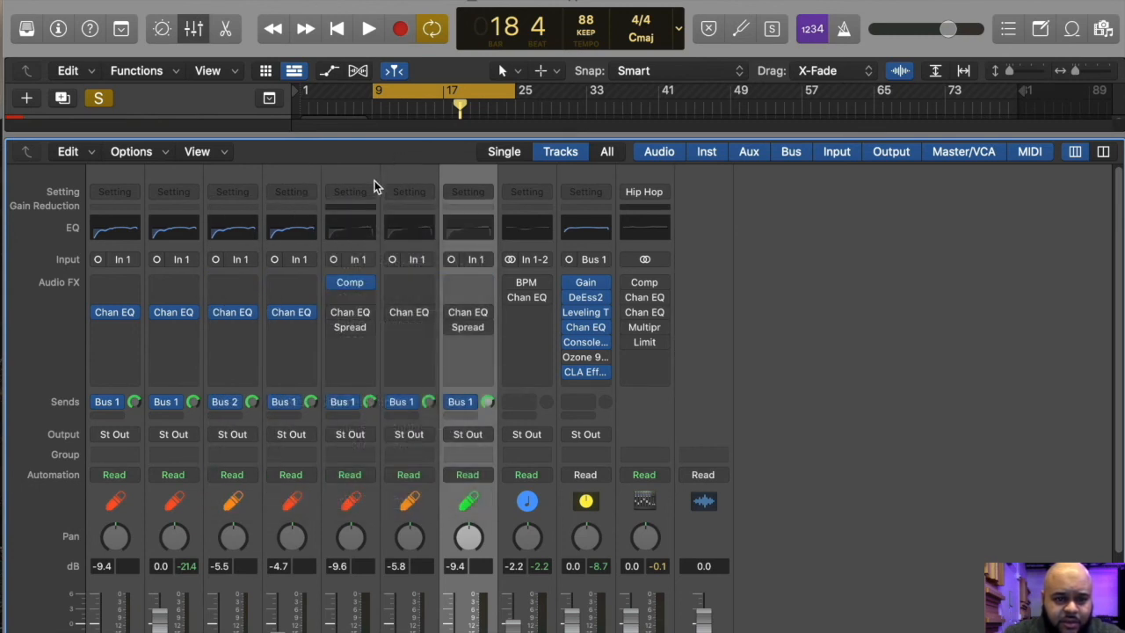
Step: Paste only the copied plug-ins onto the Hook adlib 1 and Double Hook strips
left_click(420, 191)
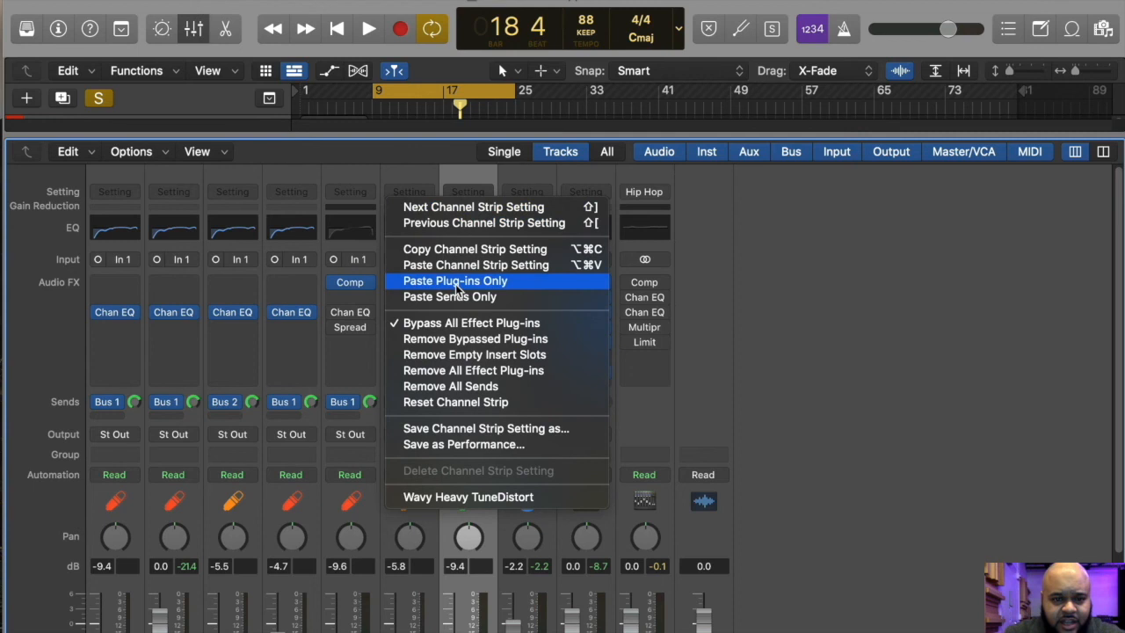
left_click(457, 282)
left_click(365, 192)
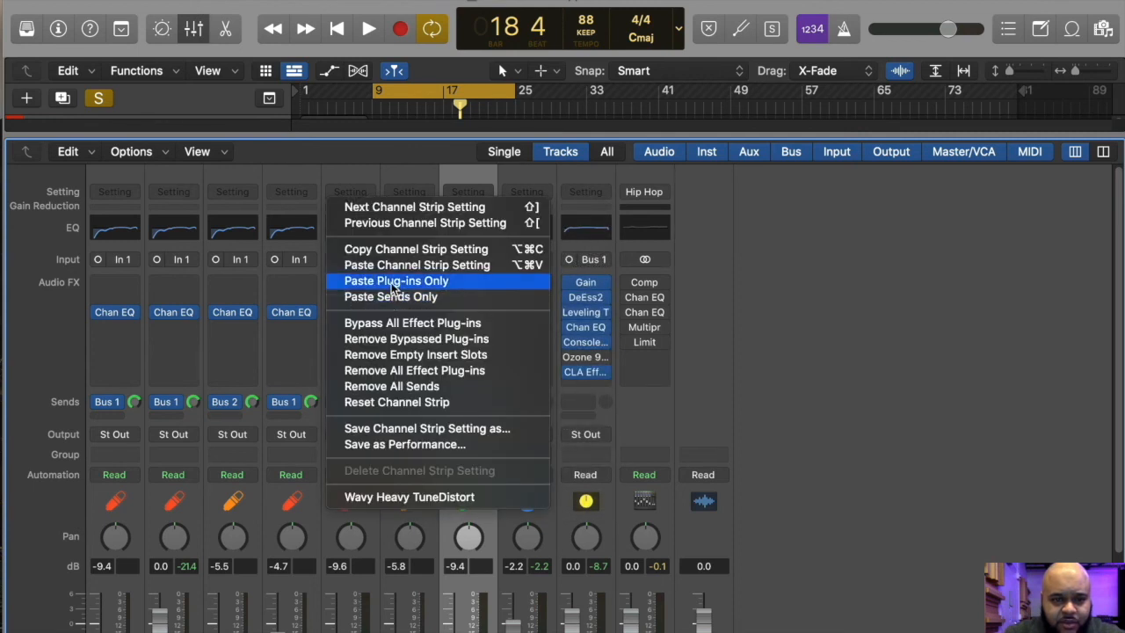
left_click(393, 283)
Step: Insert a Mono->Stereo Stereo Spread below the Channel EQ on Double Hook, keep Factory Default, and close the plug-in
left_click(349, 332)
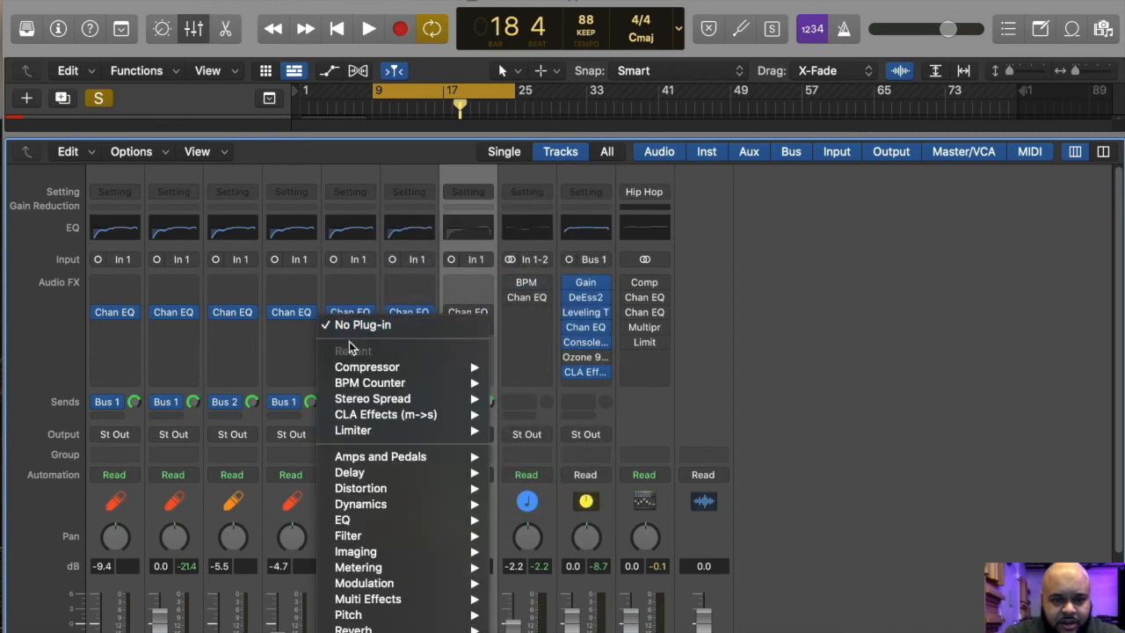
mouse_move(409, 567)
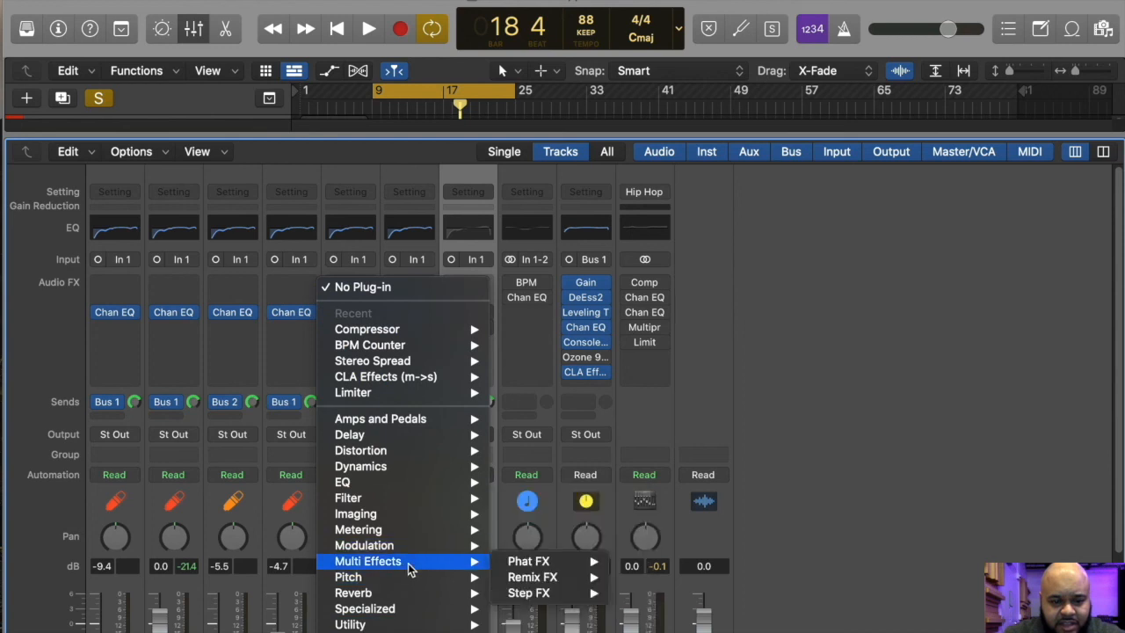
mouse_move(401, 514)
mouse_move(562, 536)
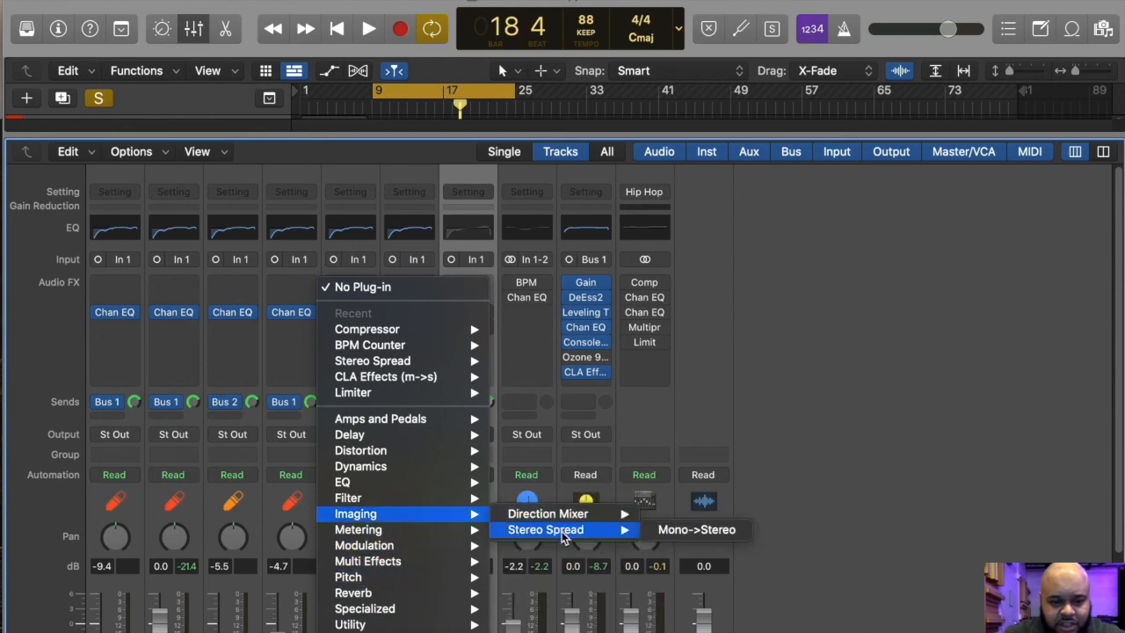
left_click(676, 531)
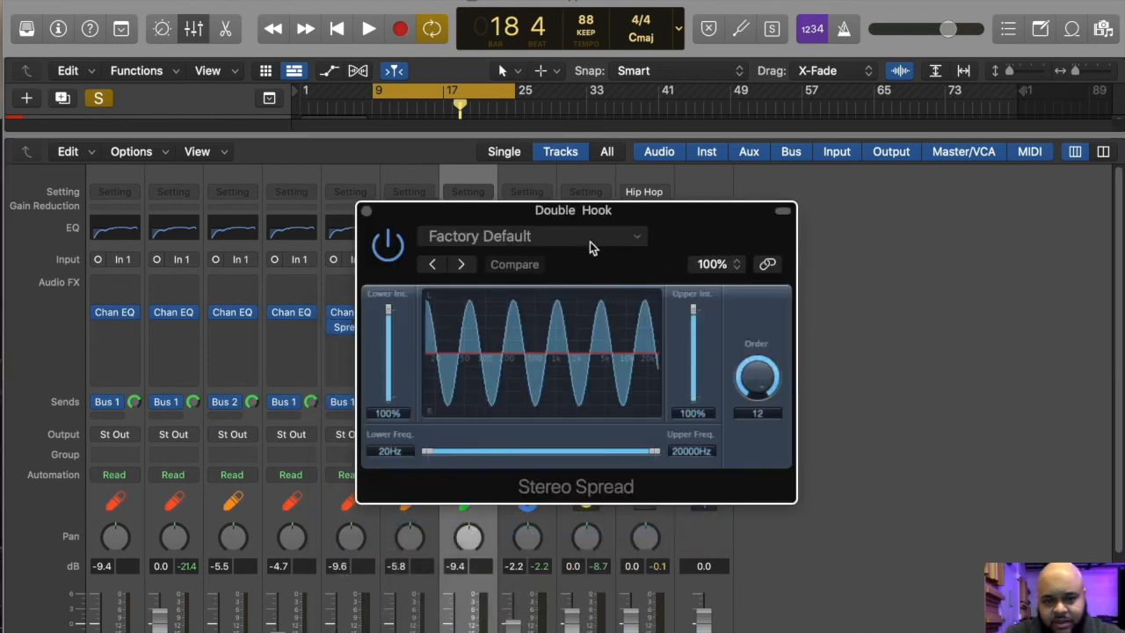
left_click(524, 237)
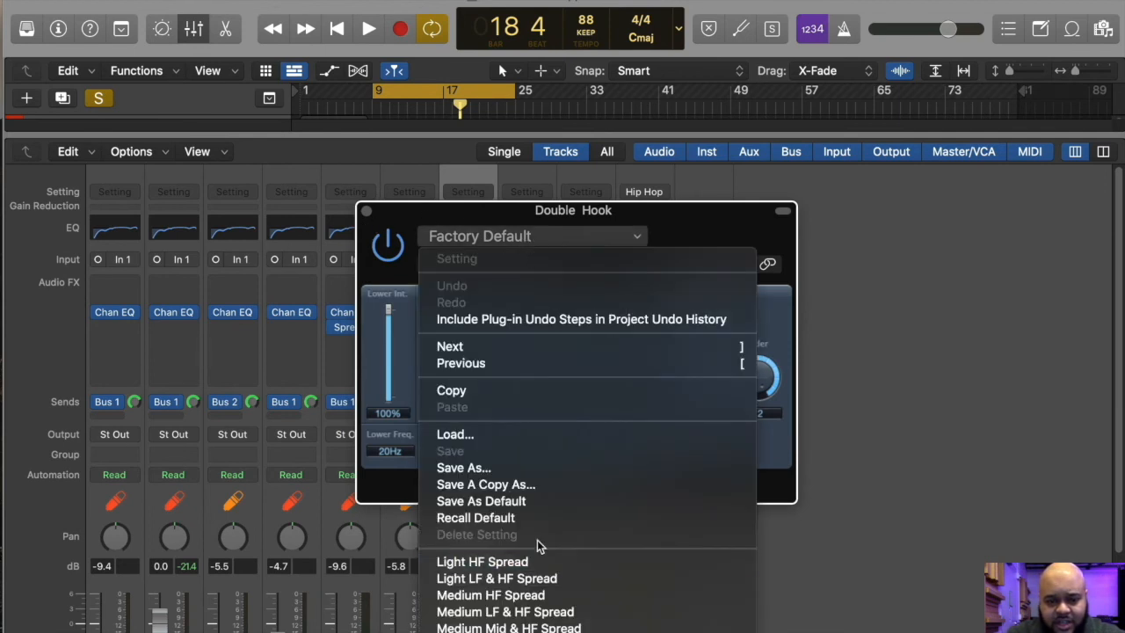
left_click(694, 226)
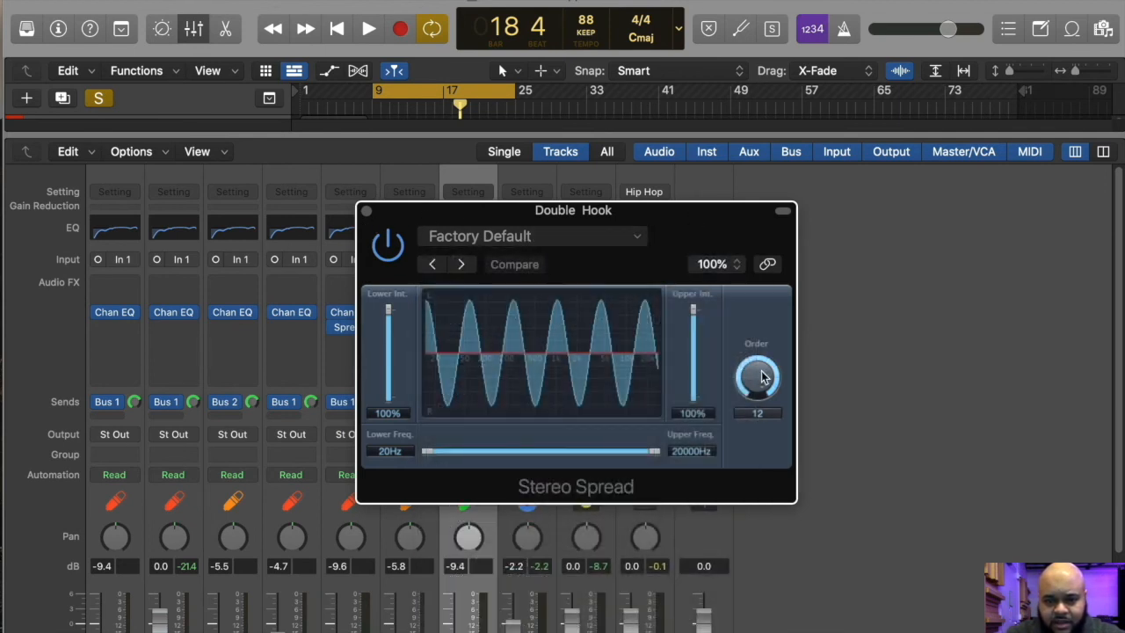
left_click(367, 211)
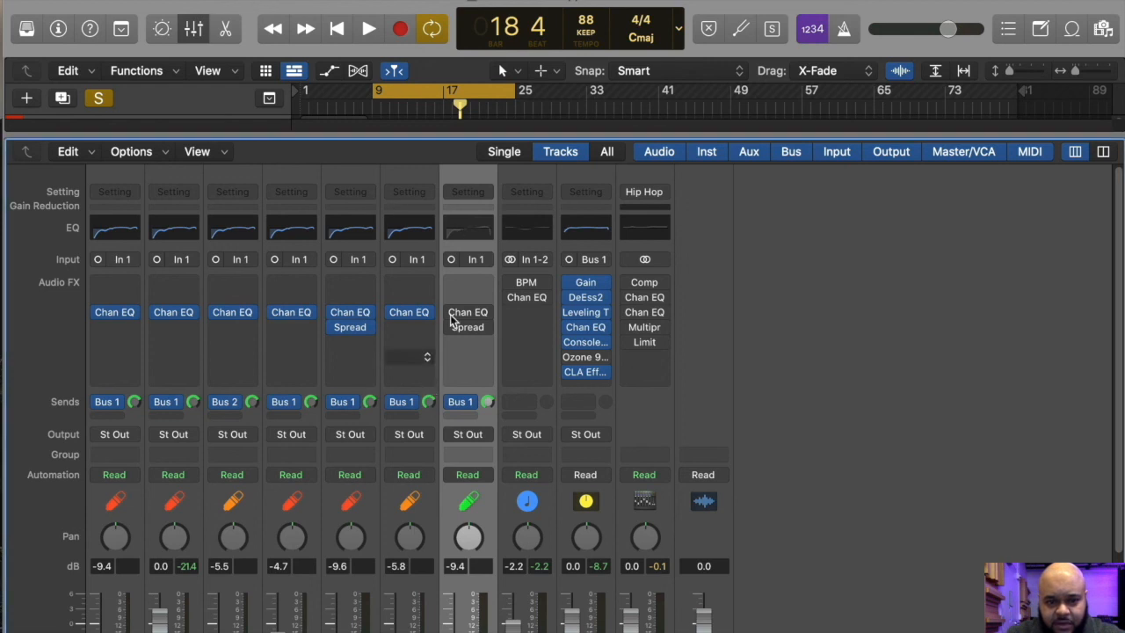
Step: Paste only the copied plug-ins onto Hook Adlib 2, add Stereo Spread below the Channel EQ, and close the plug-in
left_click(479, 192)
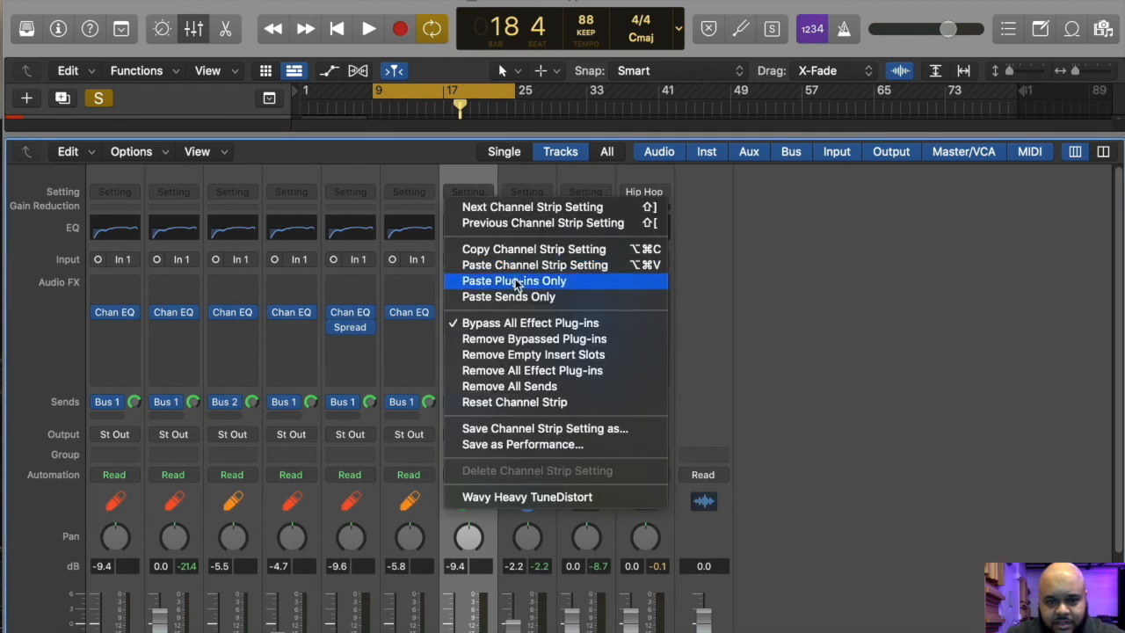
left_click(518, 283)
left_click(465, 326)
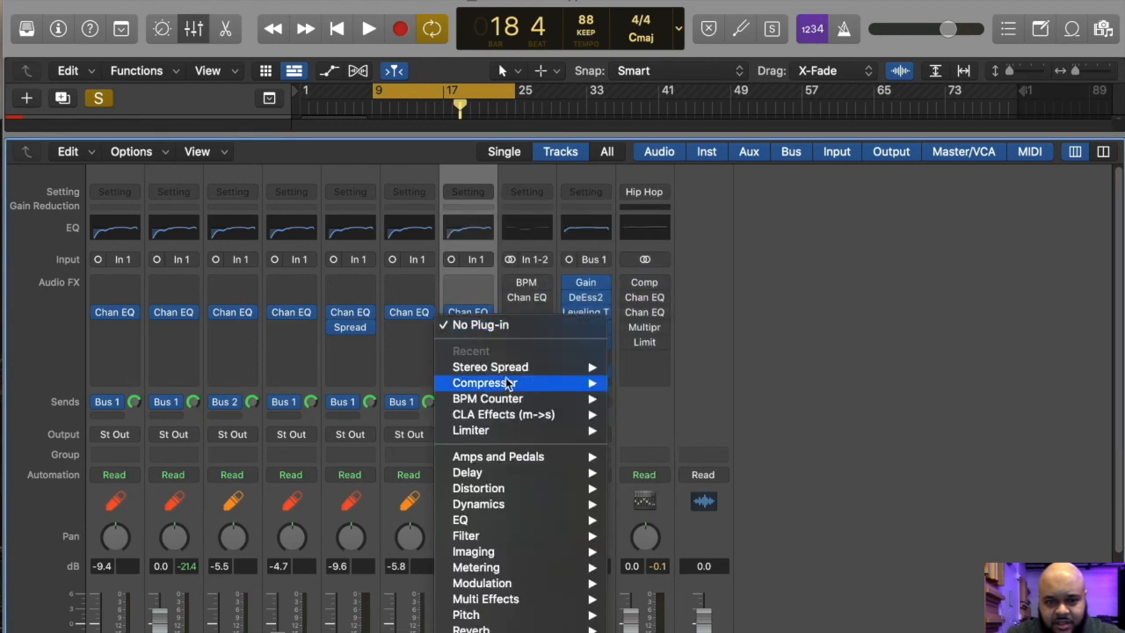
mouse_move(528, 366)
left_click(642, 368)
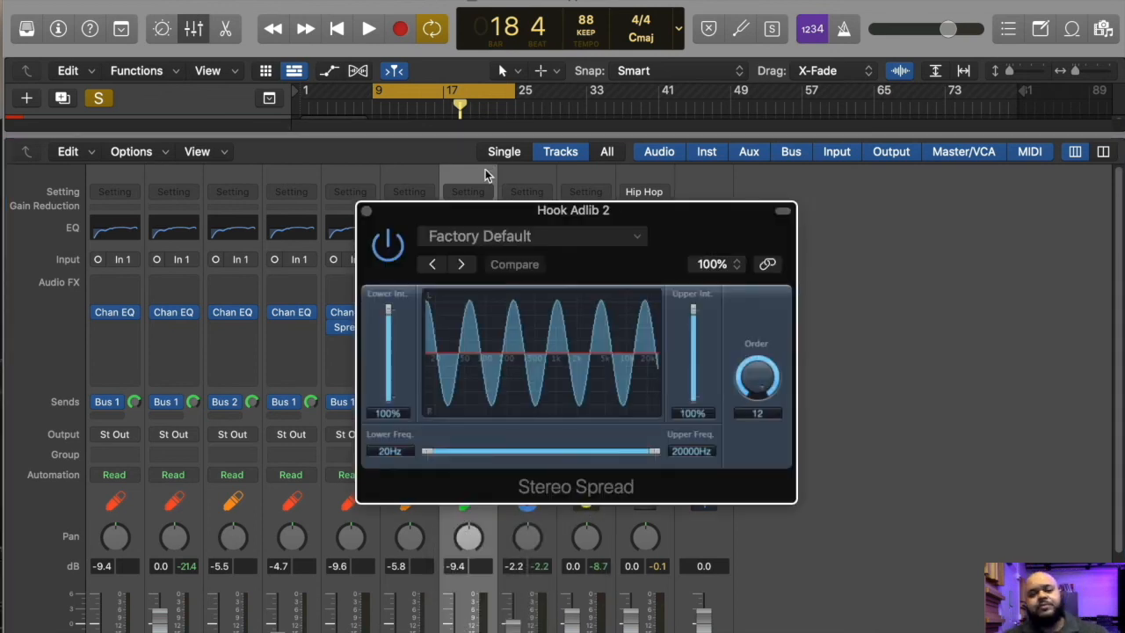
left_click(366, 205)
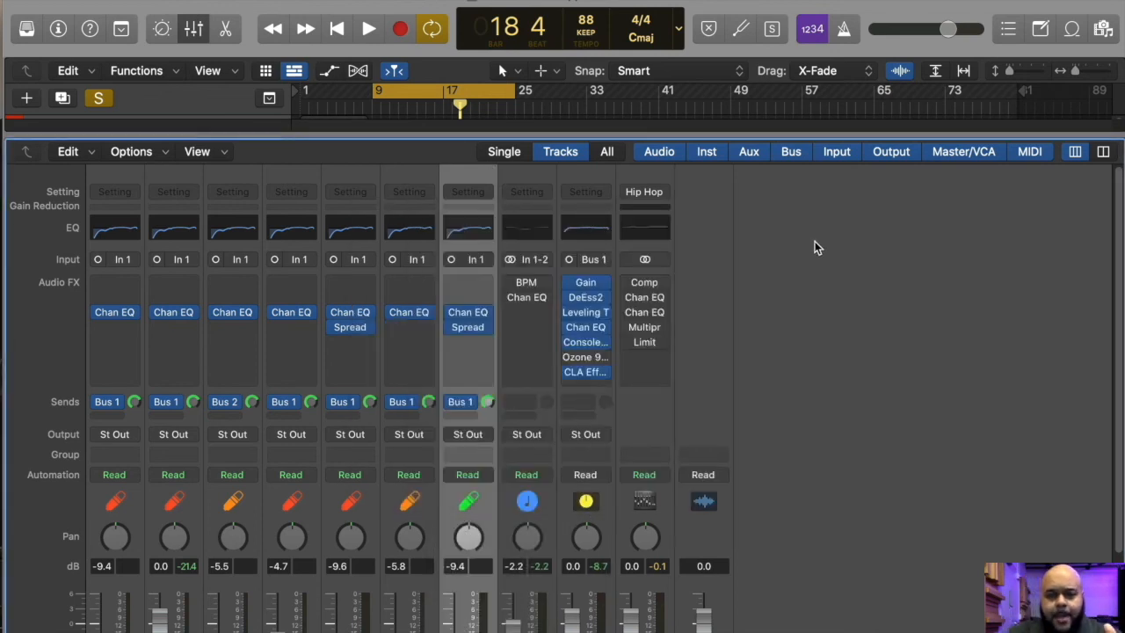
Step: Switch on the Compressor, both Channel EQs, Multipressor and Limiter on the stereo output and audition the mix
left_click(194, 29)
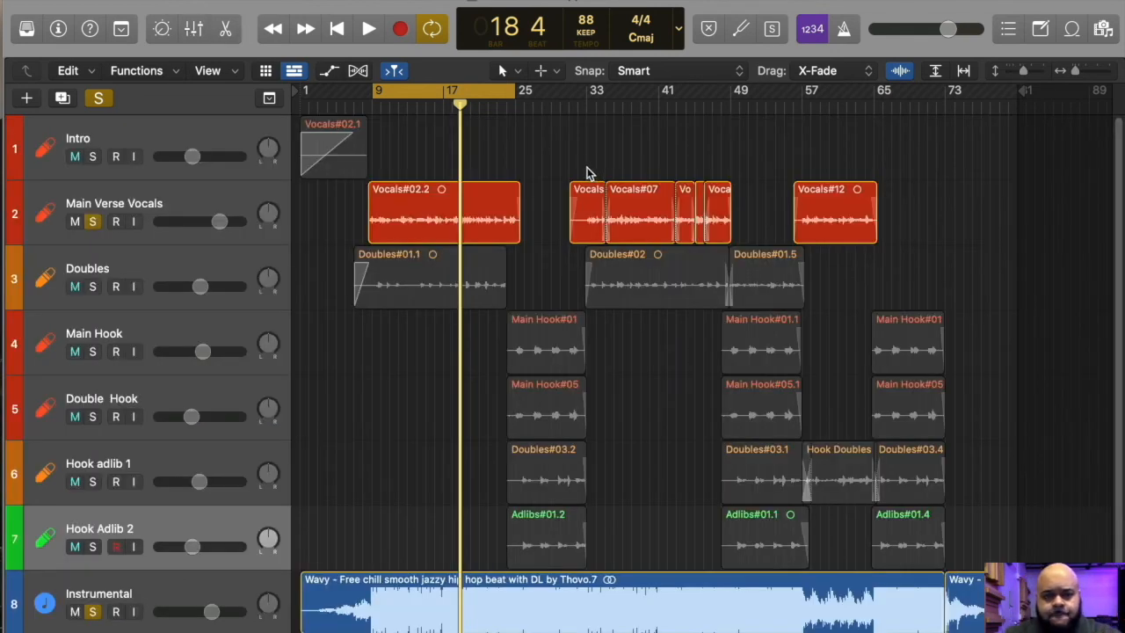
left_click(195, 29)
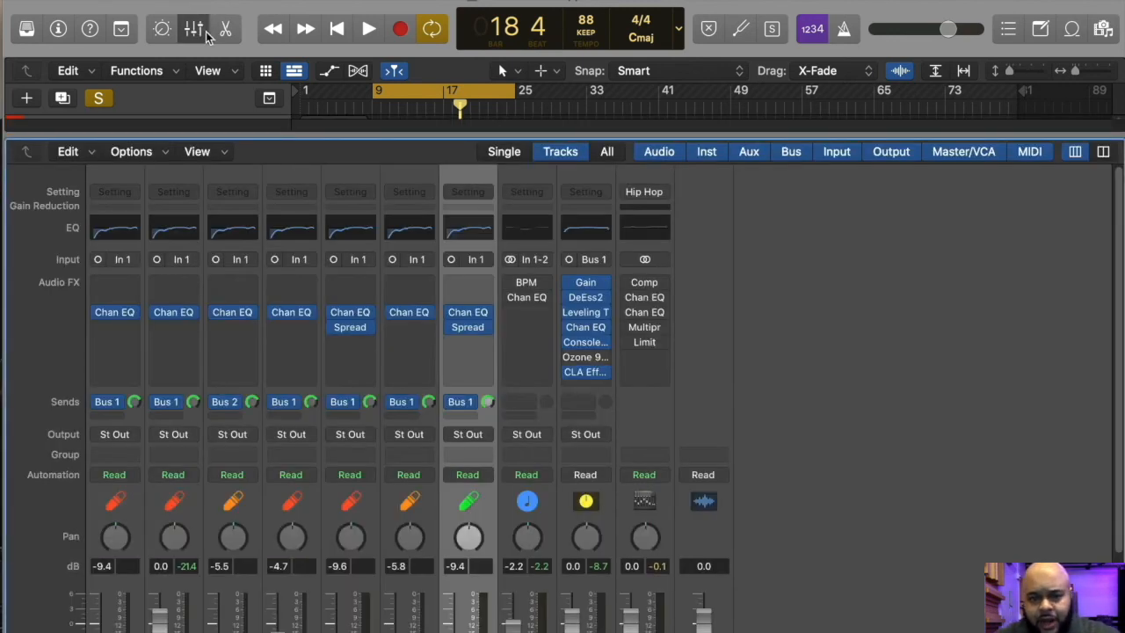
key("space")
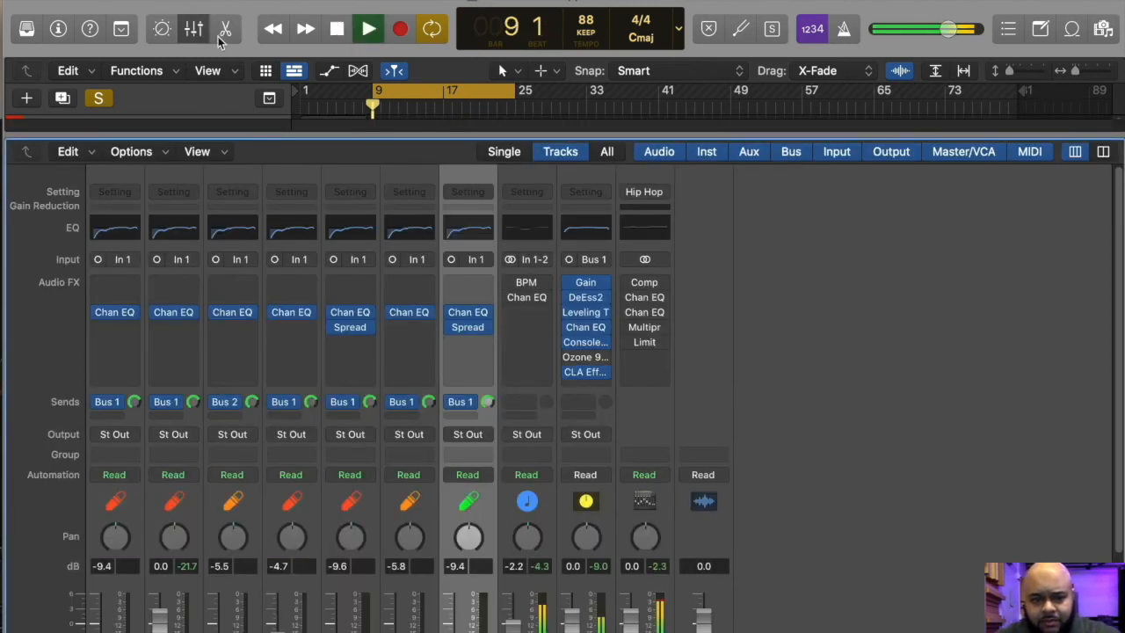
key("space")
left_click(627, 283)
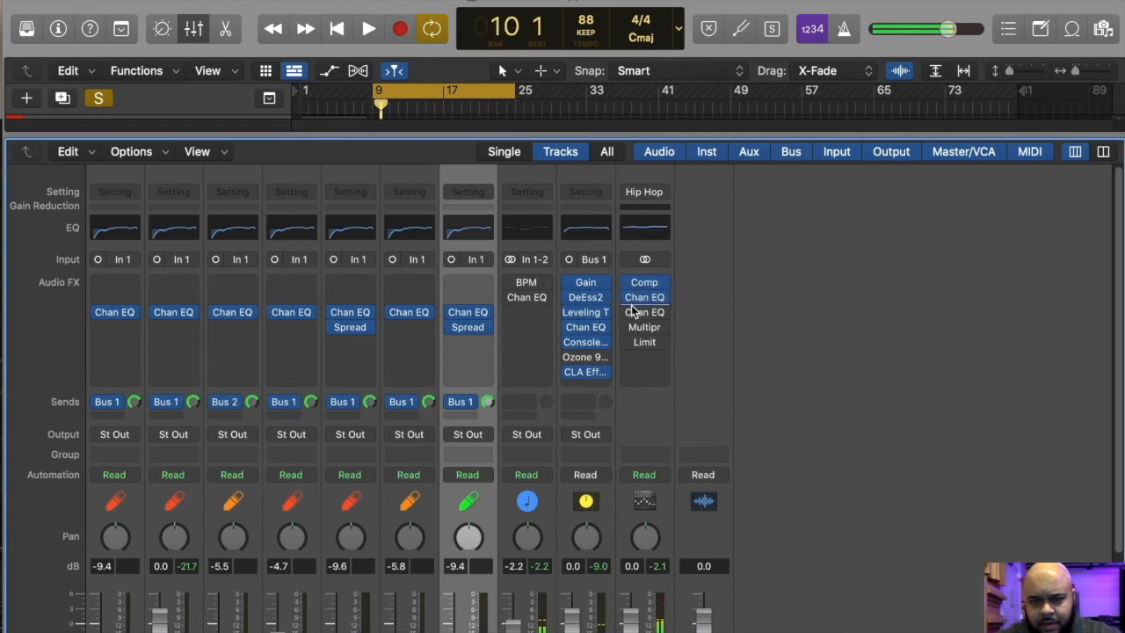
key("space")
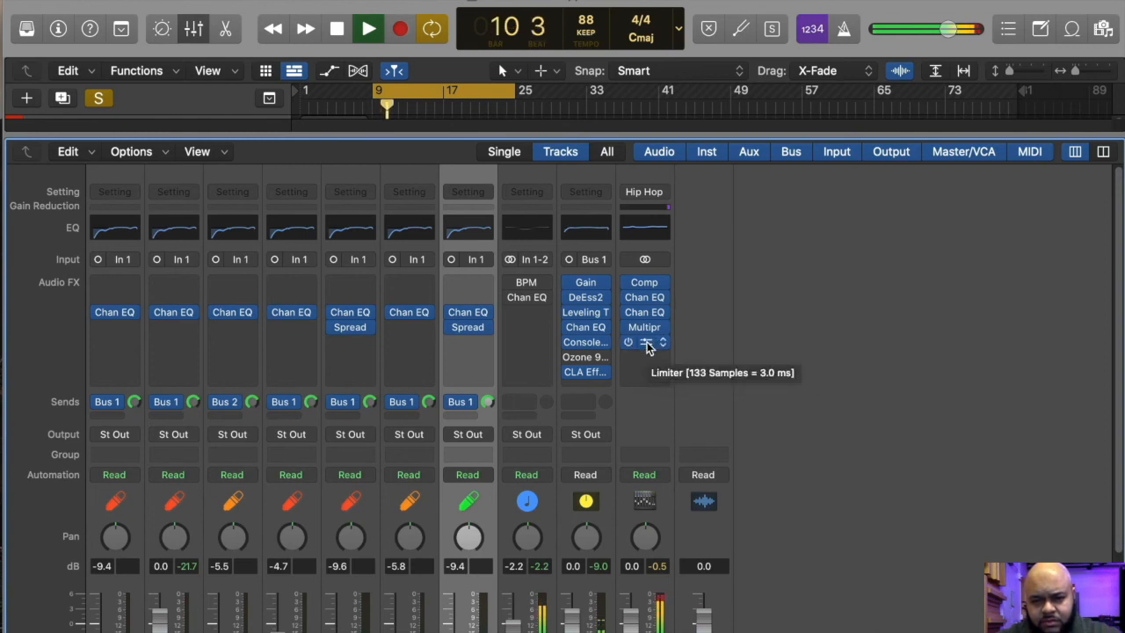
key("space")
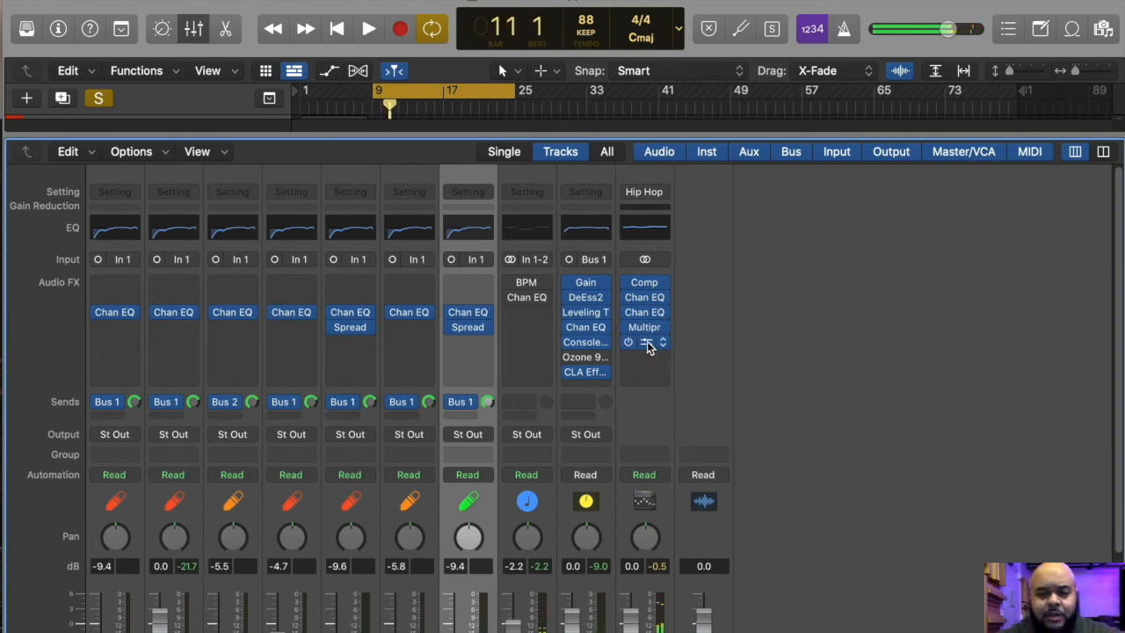
Step: Set the stereo output Limiter's gain to -0.1 dB and close the plug-in
left_click(648, 347)
left_click_drag(615, 348, 610, 358)
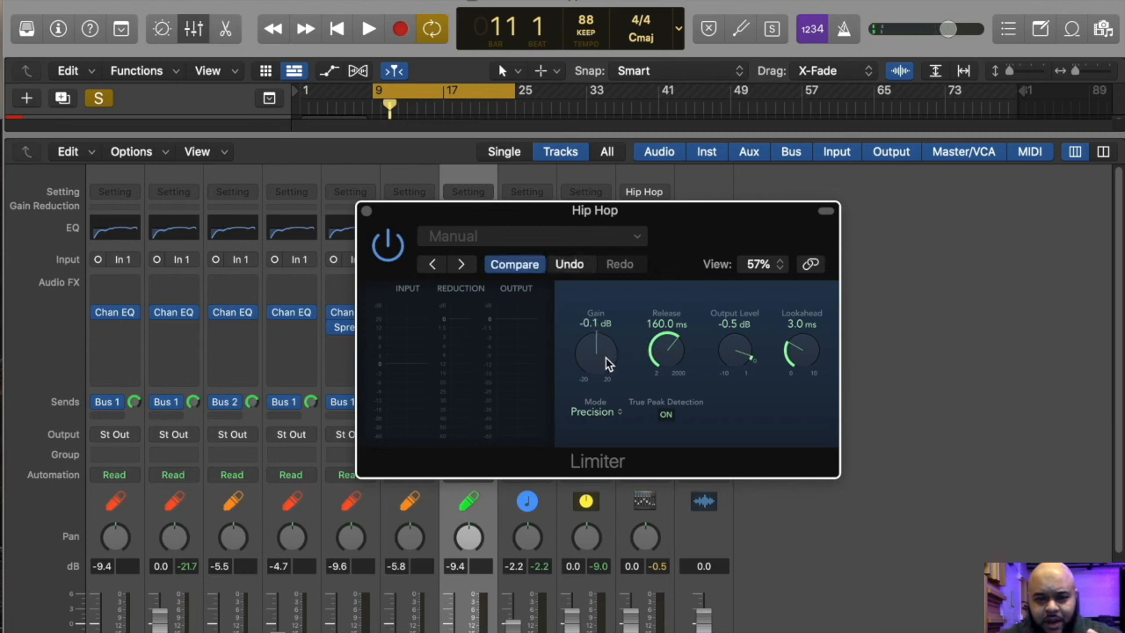
left_click(365, 214)
Step: Audition the mix with the stereo output's Multipressor open, review its preset list, and bypass and close the plug-in
key("space")
left_click(645, 328)
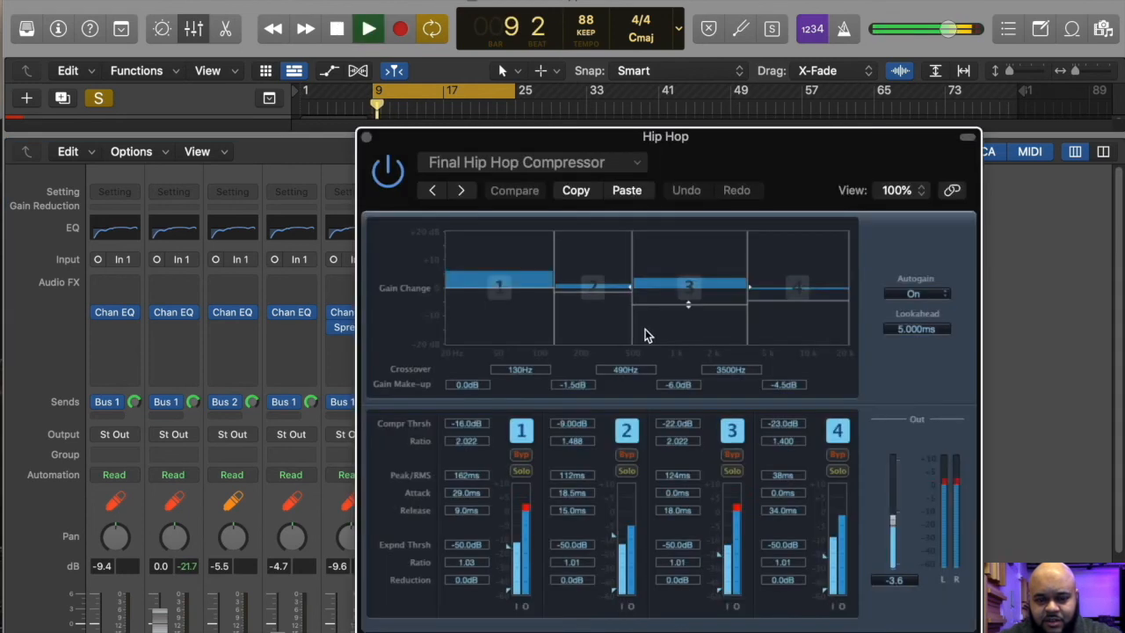
key("space")
left_click(554, 165)
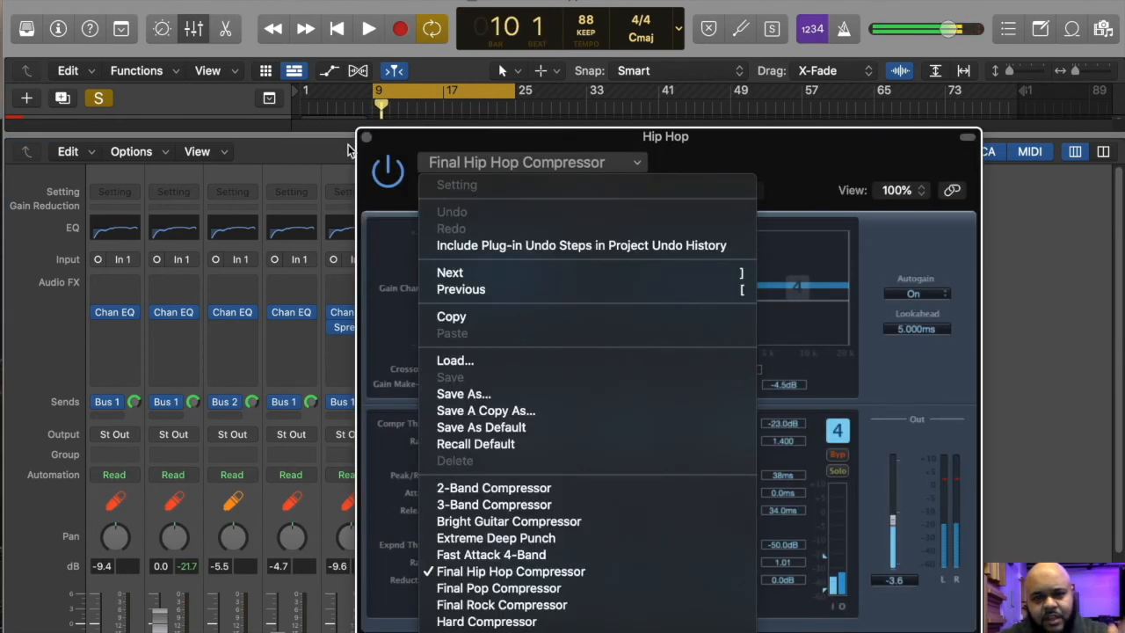
left_click(366, 138)
left_click(365, 137)
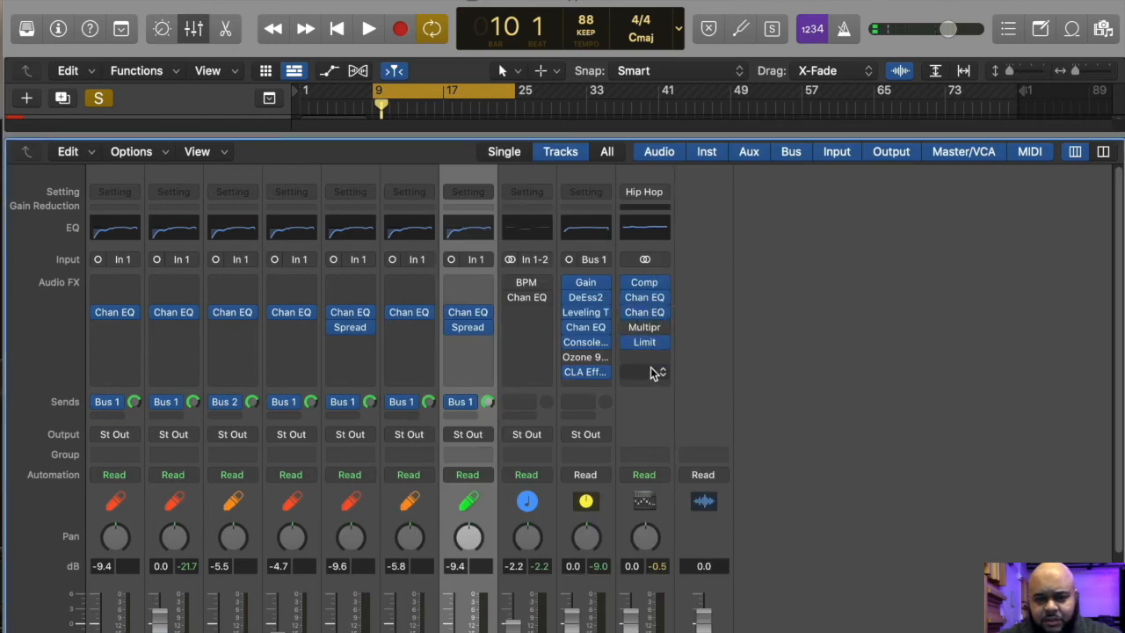
Step: Reopen the stereo output's Multipressor, try shifting the lowest band's crossover to 140 Hz, and reload the Final Hip Hop Compressor preset
left_click(647, 331)
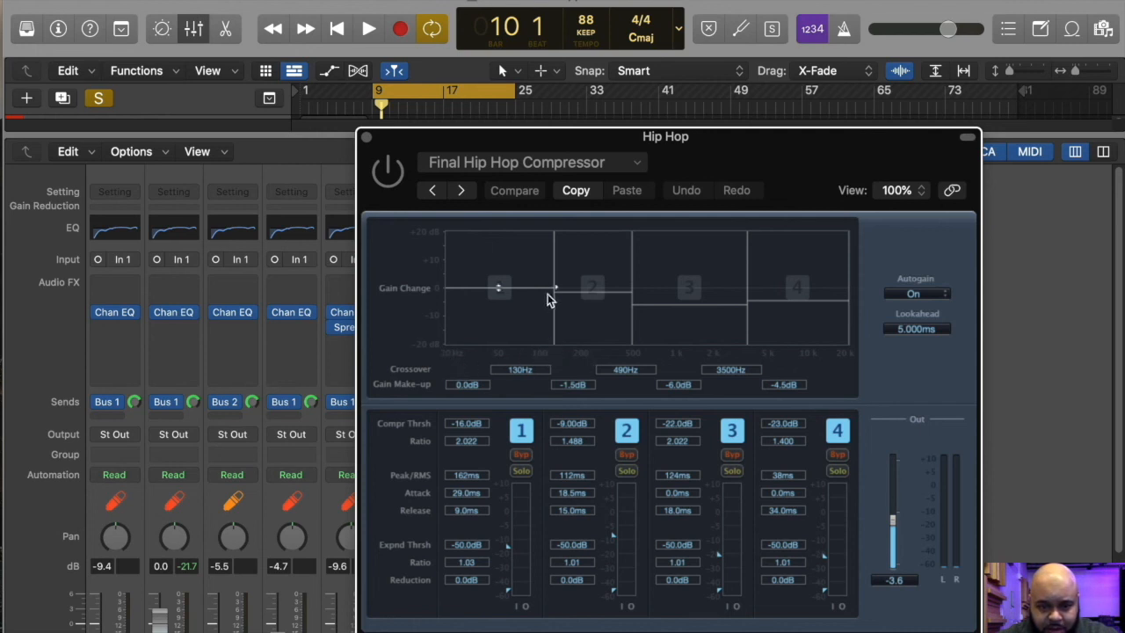
left_click_drag(552, 288, 558, 293)
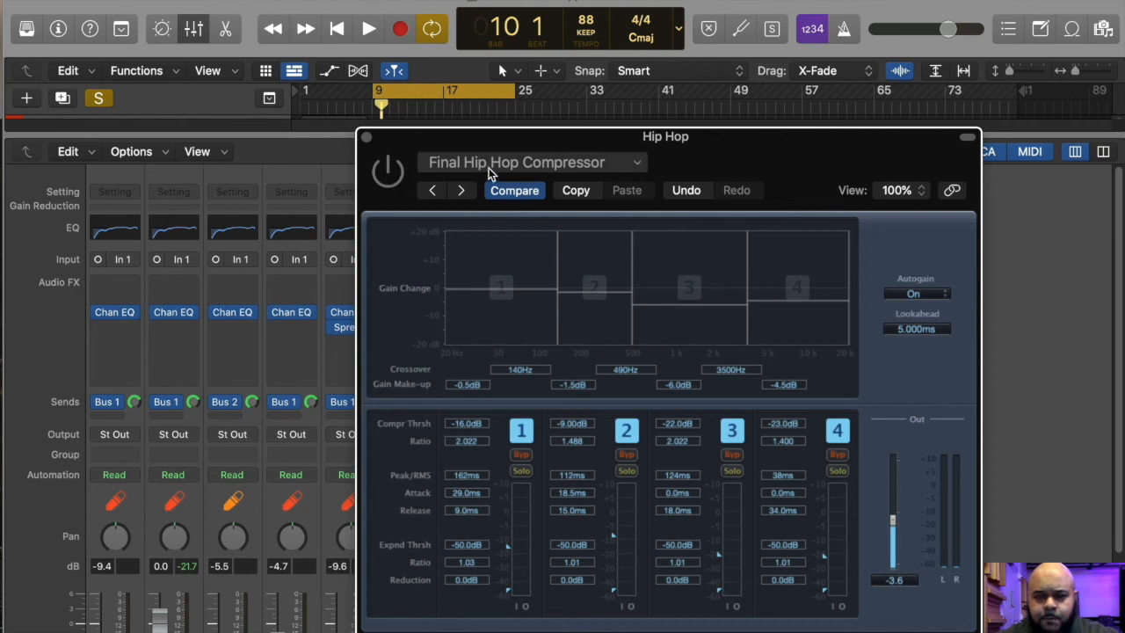
left_click(538, 163)
left_click(518, 571)
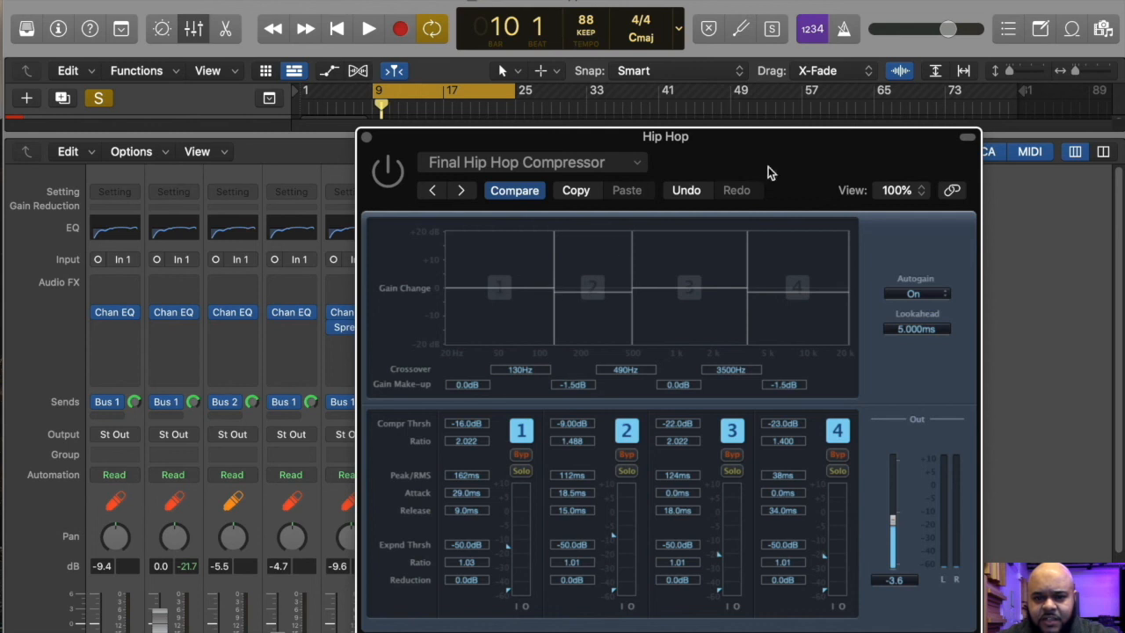
Step: Switch the Multipressor on and, during playback, set gain make-up to -7.0 dB on band 3 and -6.0 dB on band 4, closing the plug-in
left_click(384, 174)
key("space")
mouse_move(678, 287)
left_mouse_down()
mouse_move(683, 328)
mouse_move(685, 306)
left_mouse_up()
mouse_move(784, 294)
left_mouse_down()
mouse_move(785, 329)
mouse_move(788, 306)
mouse_move(727, 307)
mouse_move(782, 307)
left_mouse_up()
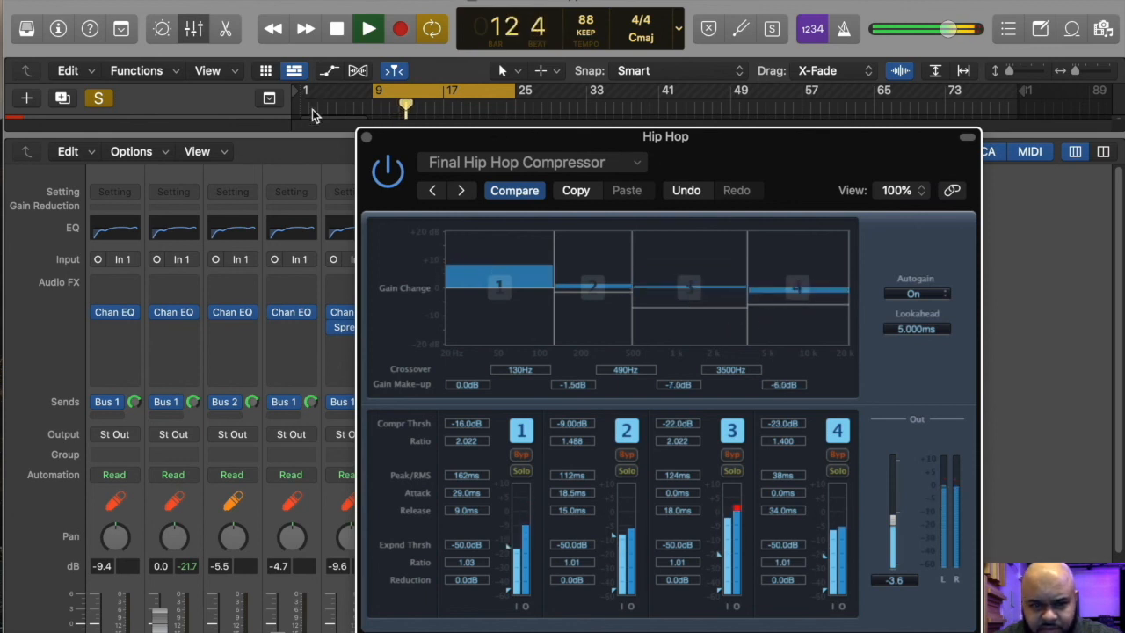
left_click(366, 137)
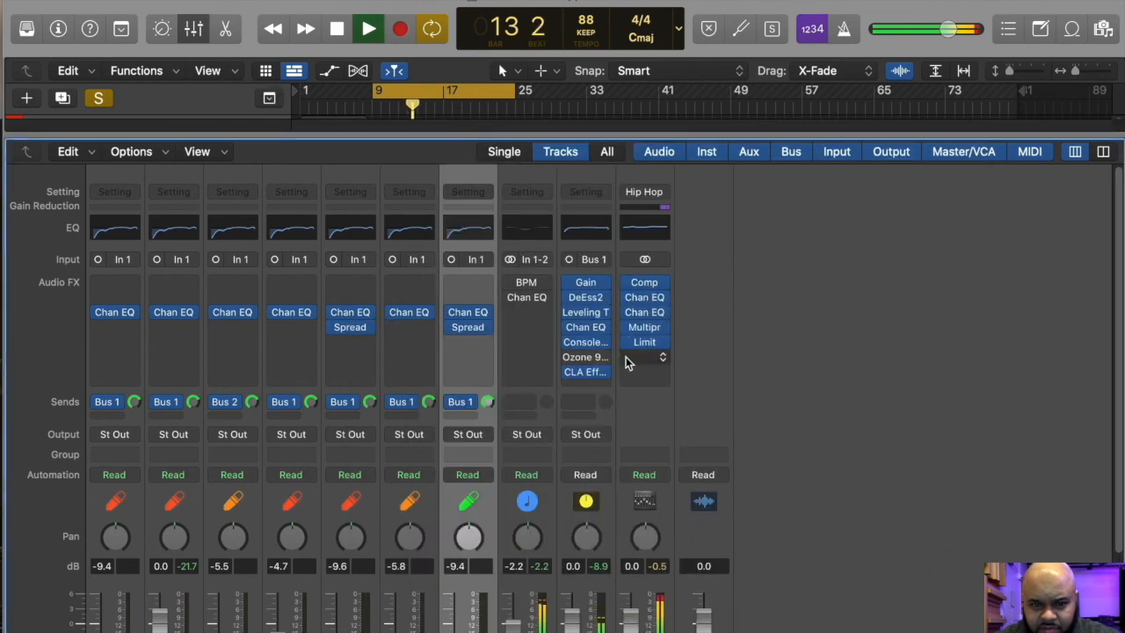
Step: Set the gain make-up of band 4 in the stereo output's Multipressor to -5.5 dB and close the plug-in
left_click(644, 327)
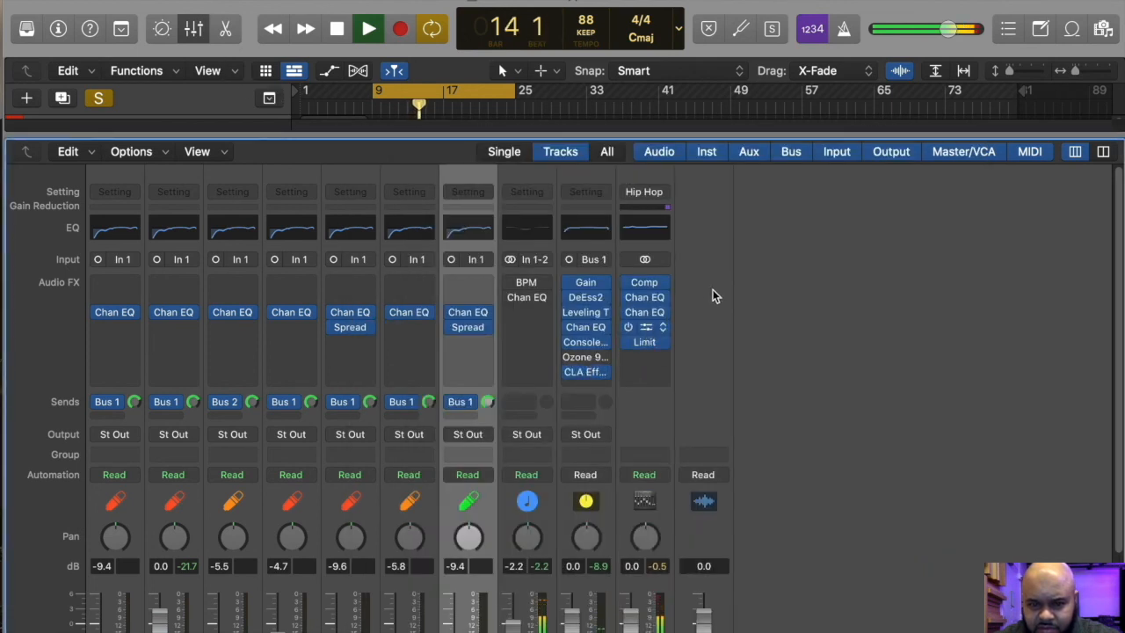
left_click_drag(701, 298, 700, 310)
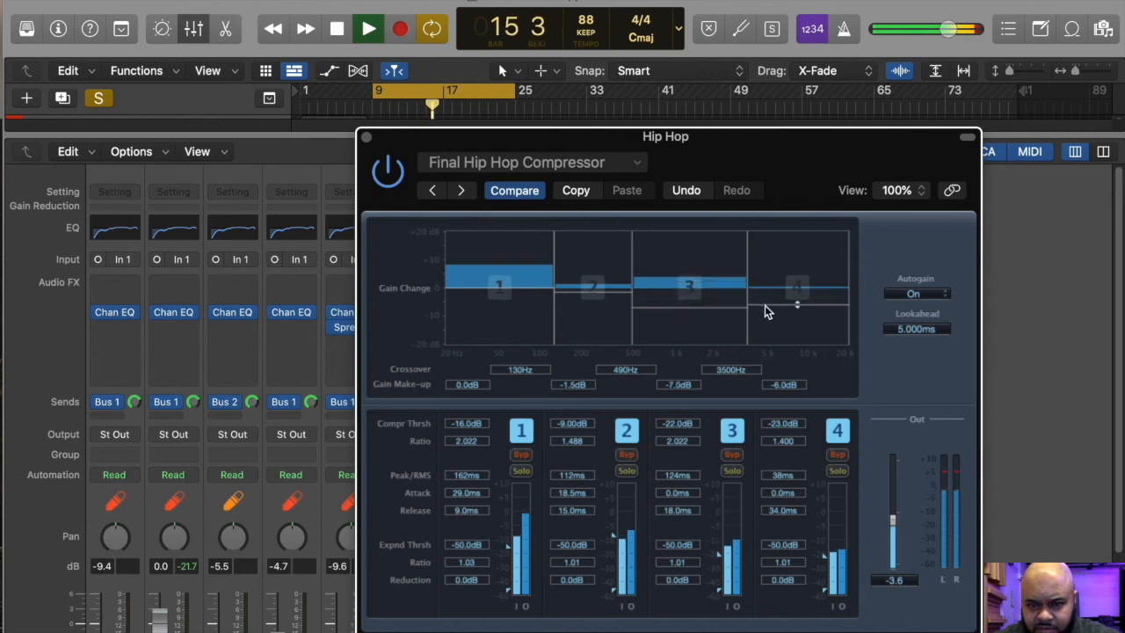
left_click_drag(769, 307, 769, 305)
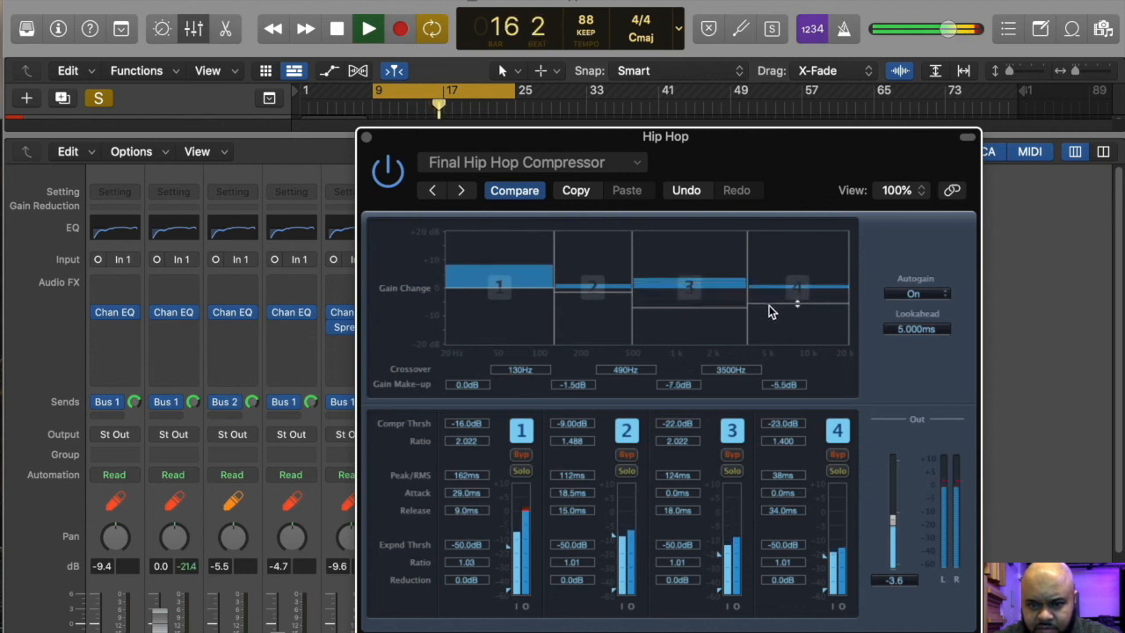
key("super+w")
Step: Clear all track solos and raise the Doubles track's volume to -2.7 dB in the arrangement
left_click(193, 28)
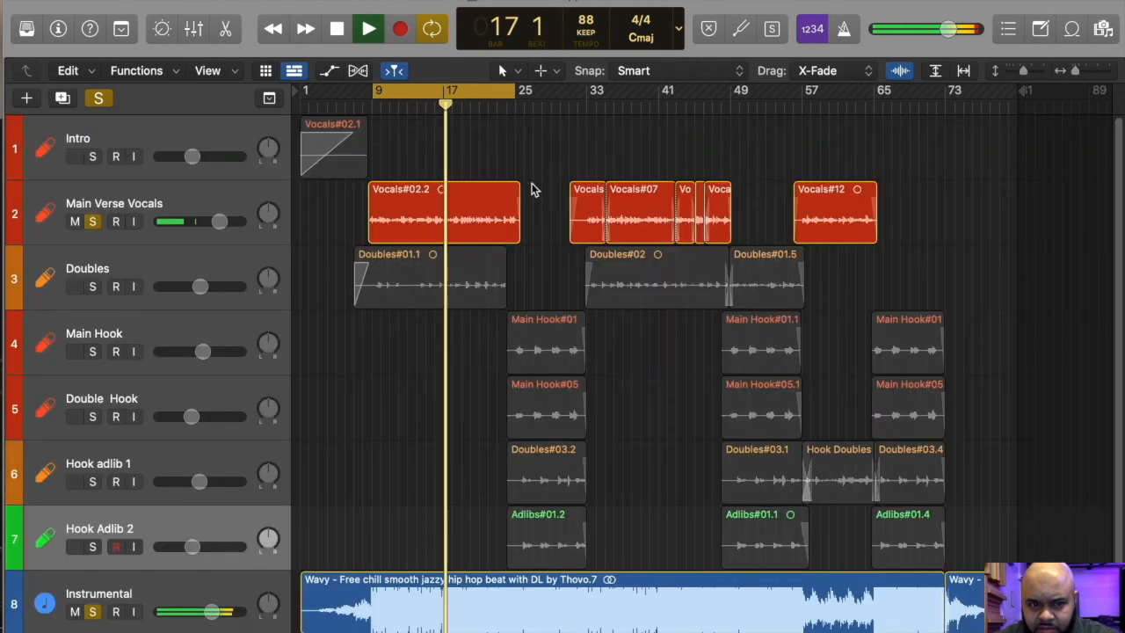
left_click(101, 98)
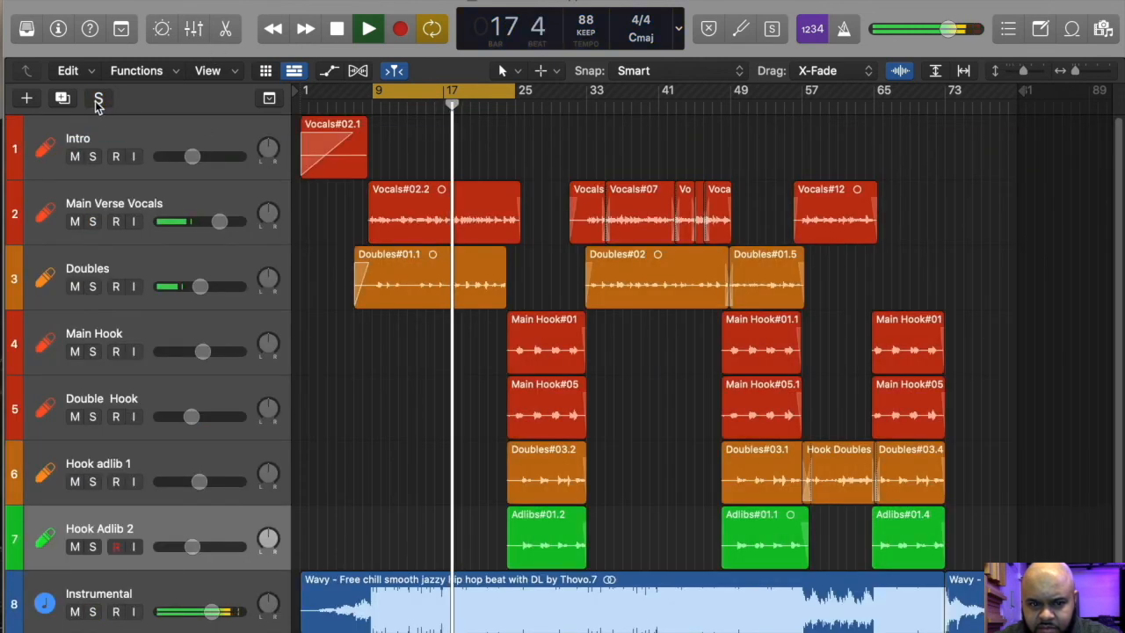
left_click(203, 274)
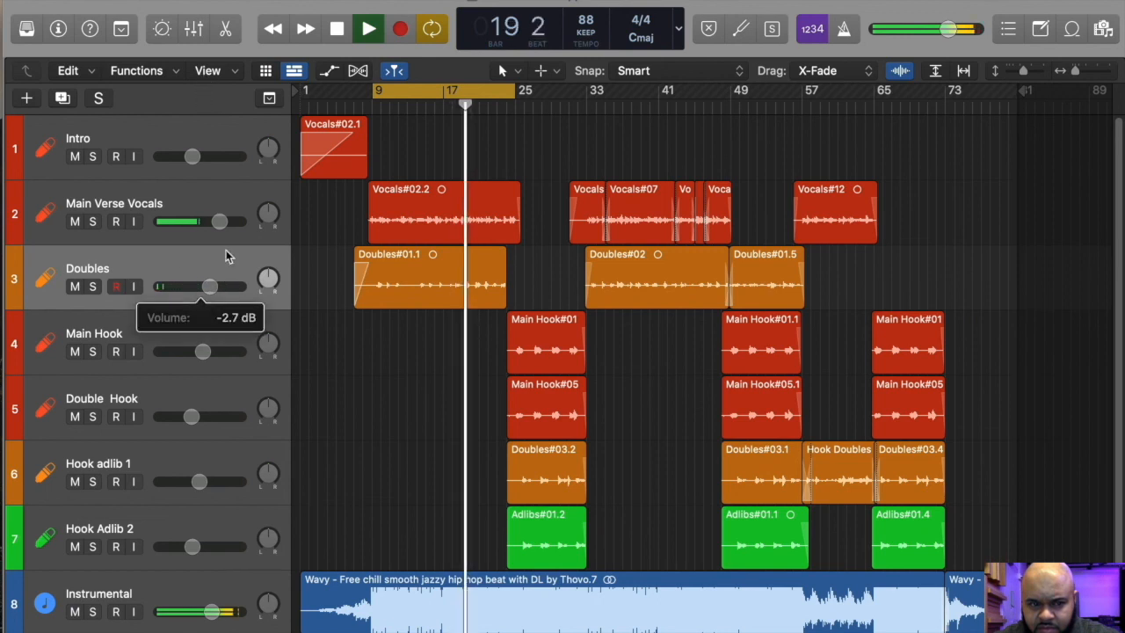
Step: Insert Stereo Spread on the Doubles track with its factory default settings and close the plug-in
left_click(193, 28)
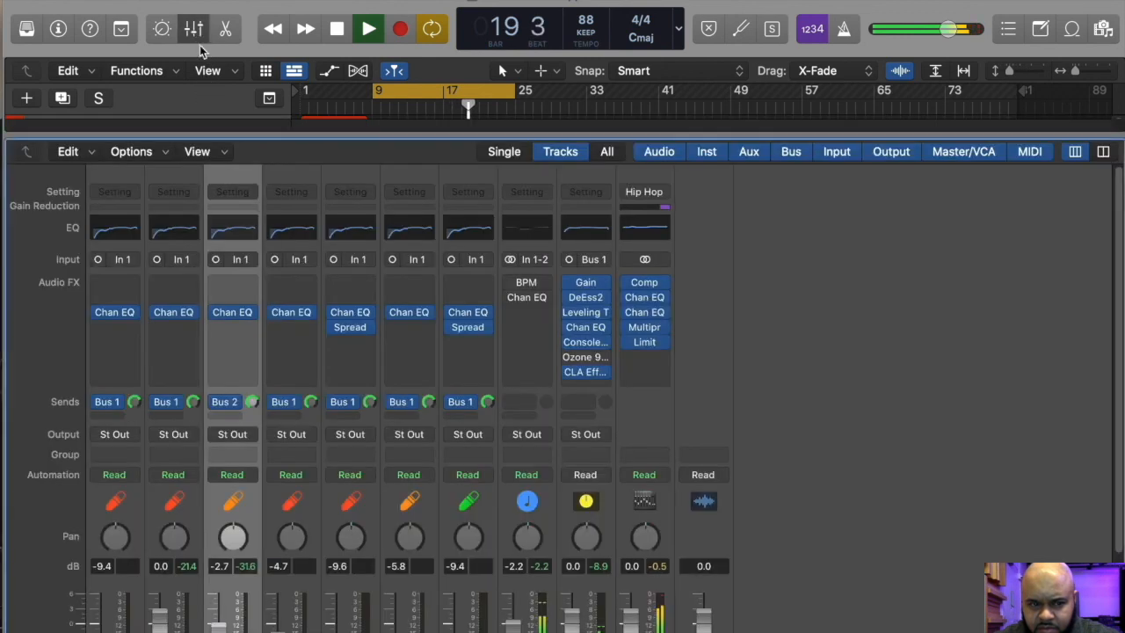
left_click(239, 347)
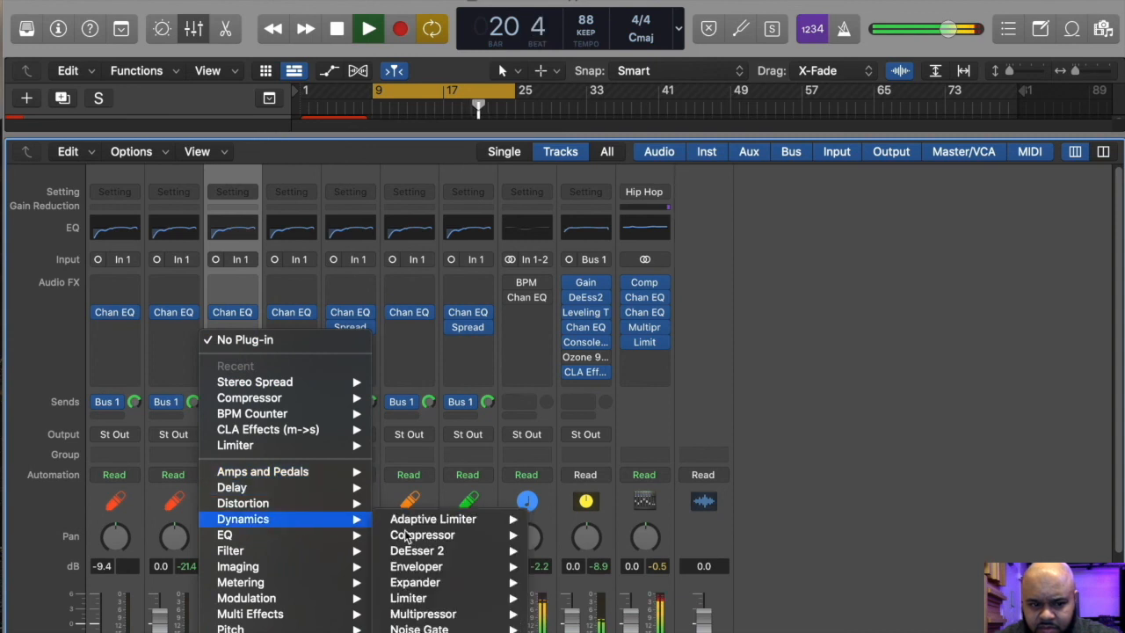
mouse_move(273, 570)
left_click(429, 580)
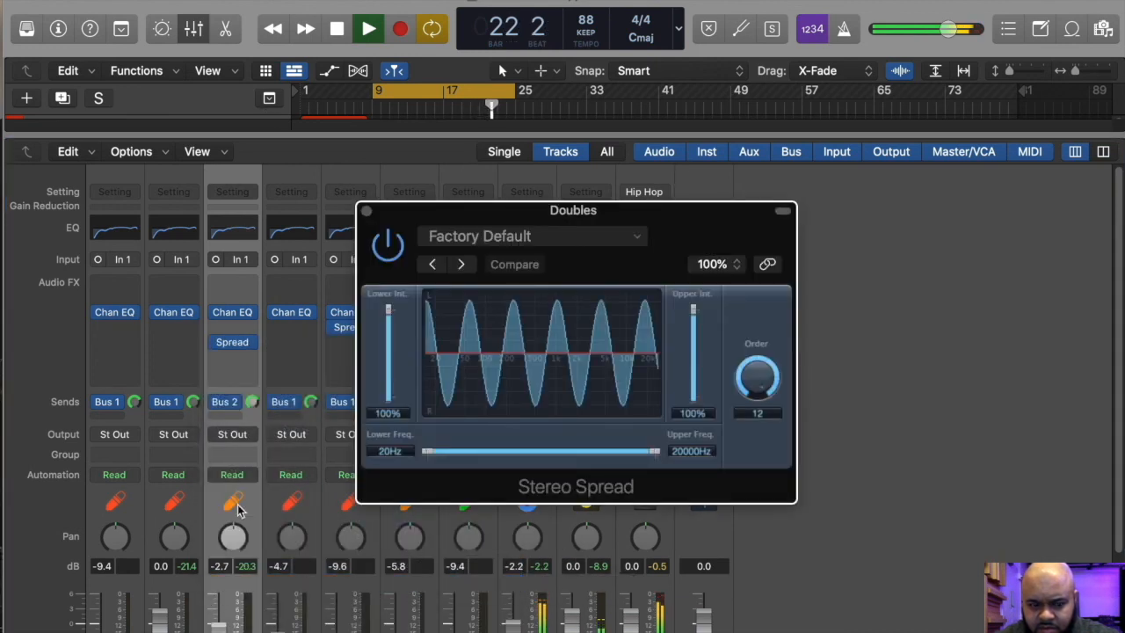
left_click(207, 29)
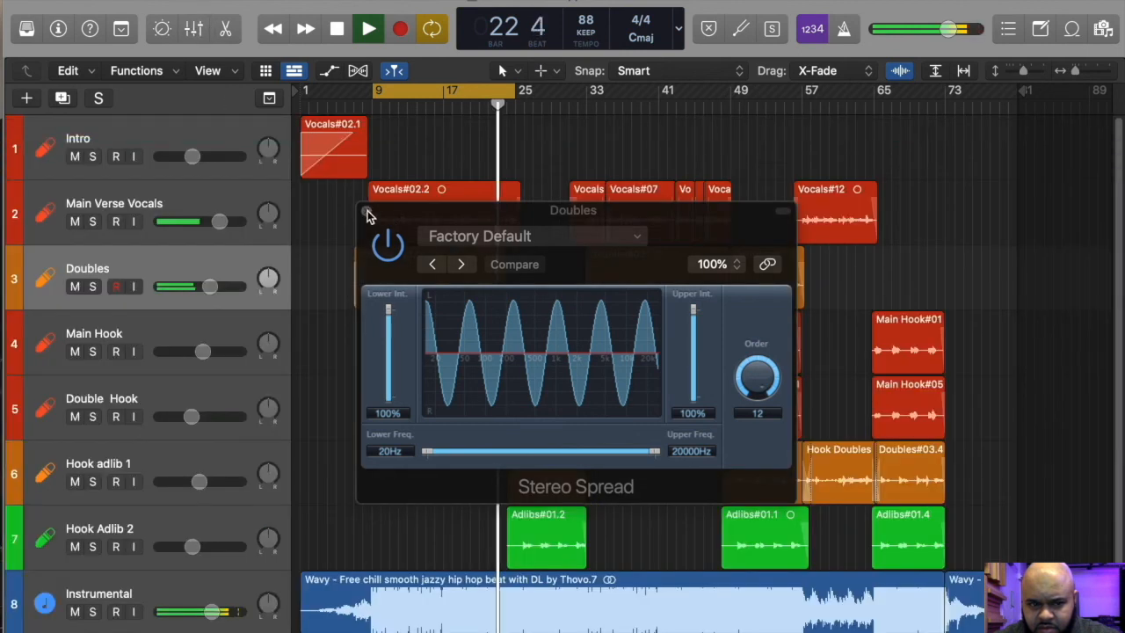
left_click(367, 210)
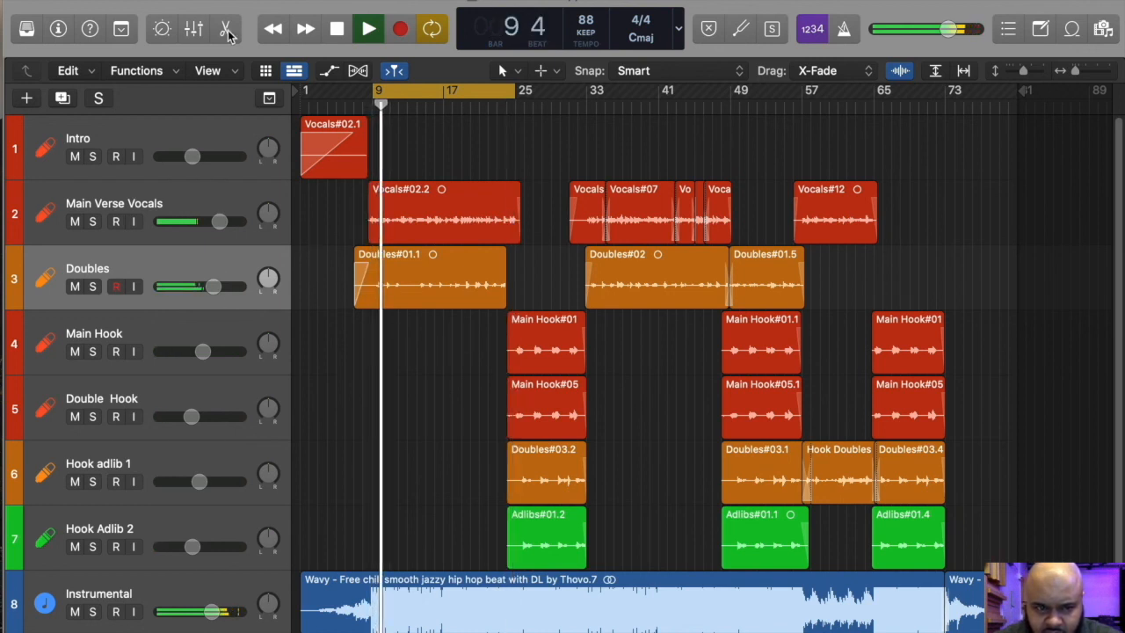
Step: Reshape the low end of the Doubles track's Channel EQ, with the low cut at about 171 Hz, and close the plug-in
left_click(194, 29)
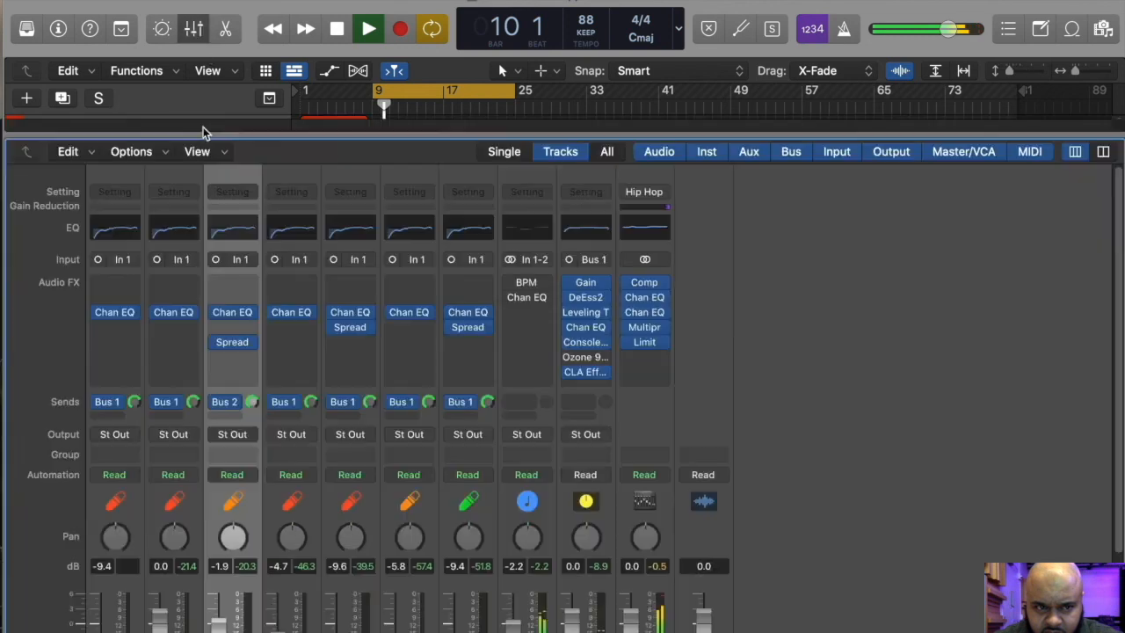
double_click(250, 233)
left_click_drag(460, 464, 577, 446)
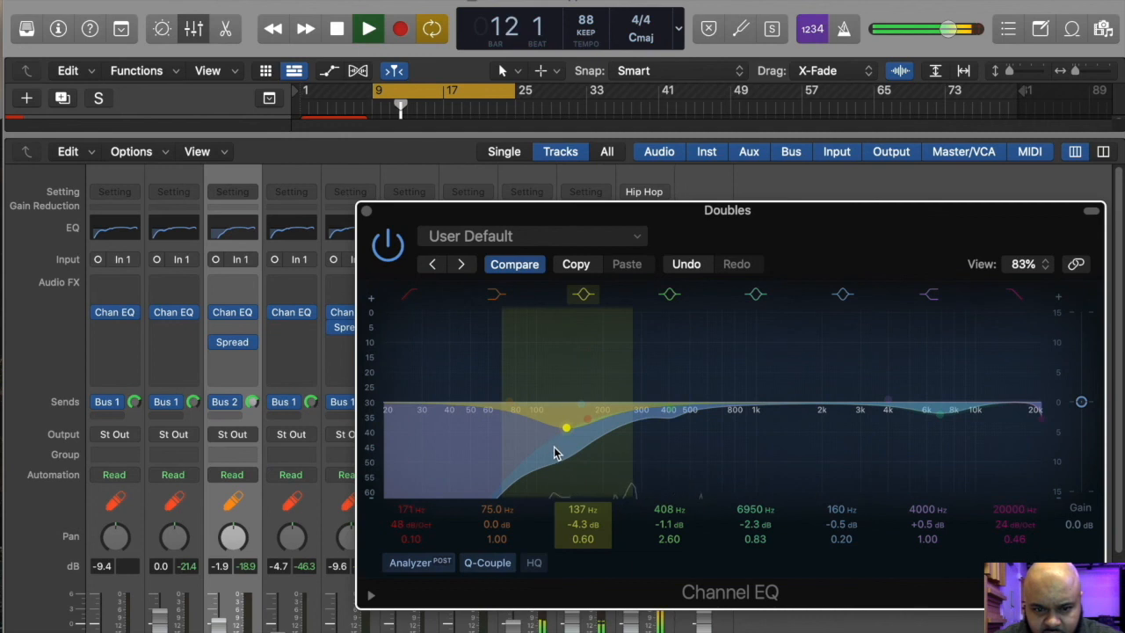
mouse_move(599, 424)
left_mouse_down()
mouse_move(535, 417)
mouse_move(600, 427)
left_mouse_up()
left_click(366, 211)
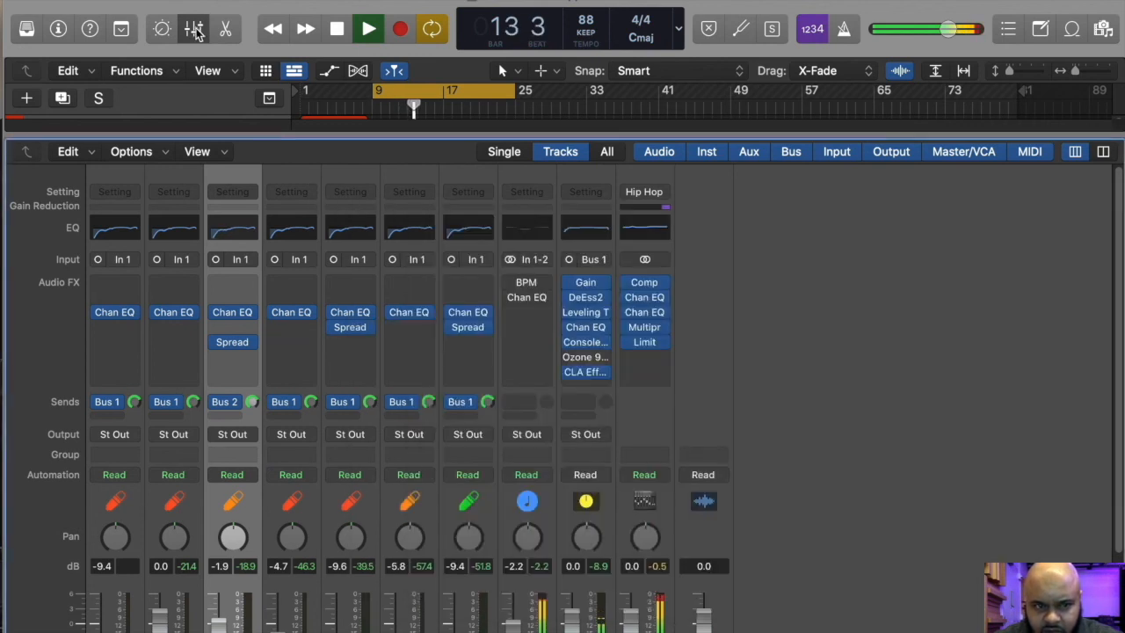
Step: Set the Doubles track's volume to 0.0 dB
left_click(195, 30)
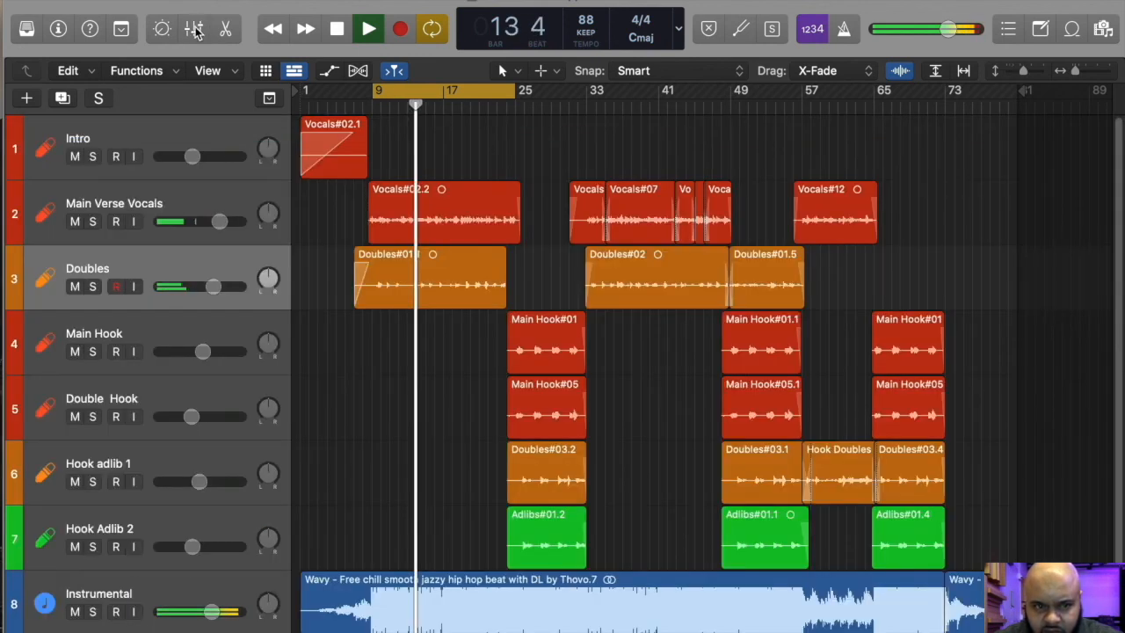
double_click(219, 285)
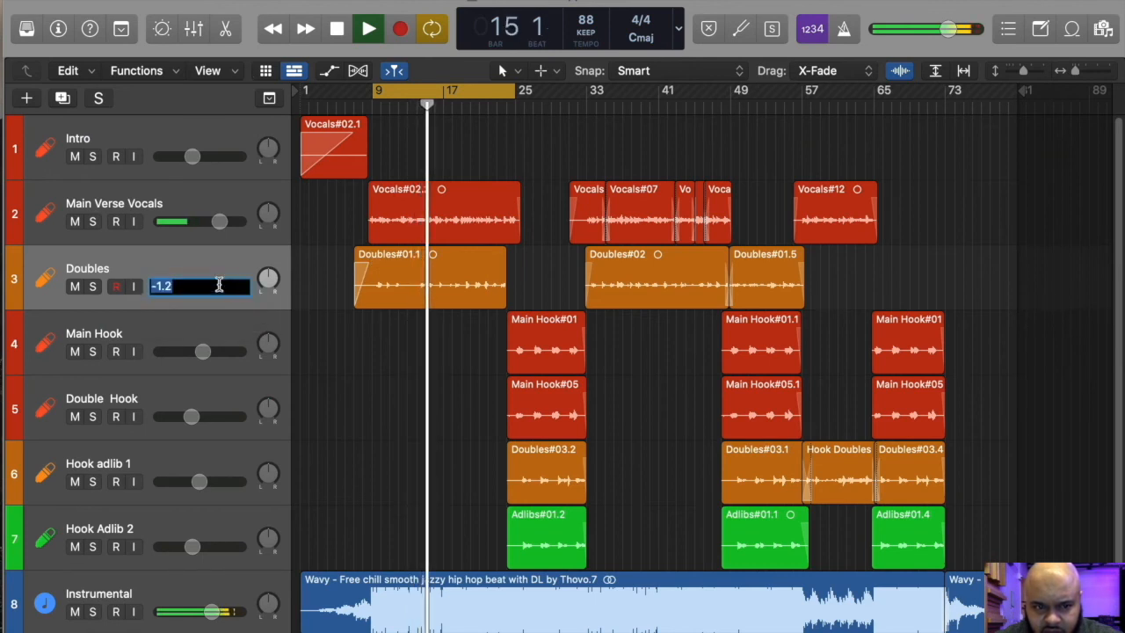
key("Return")
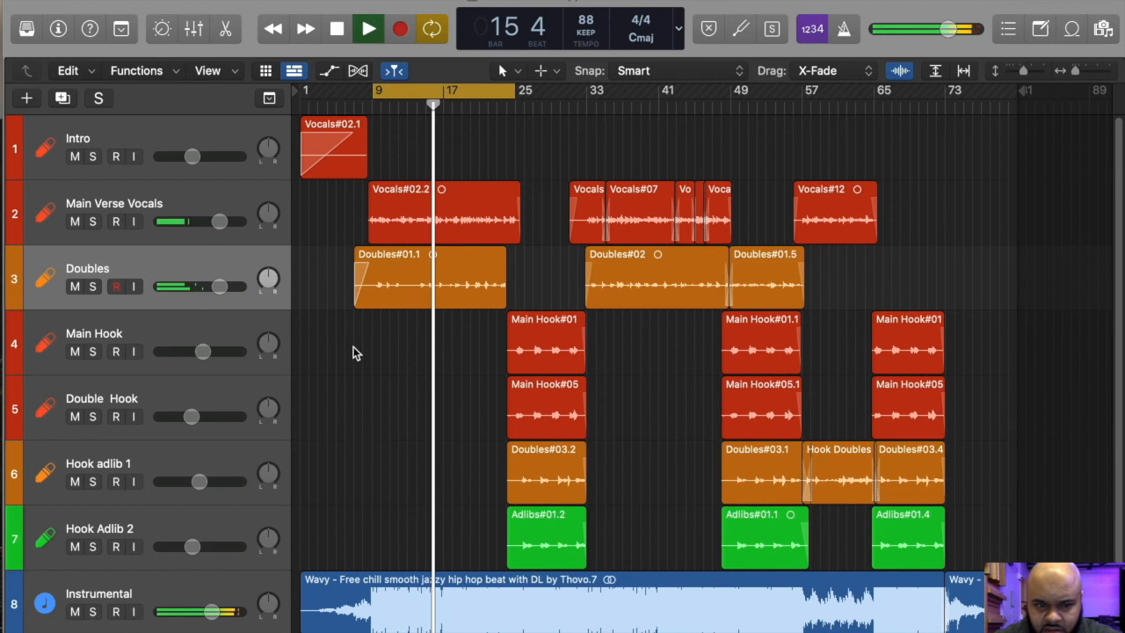
Step: Trim about one bar off the start of the first Doubles region and turn off cycle playback
left_click_drag(354, 296, 363, 295)
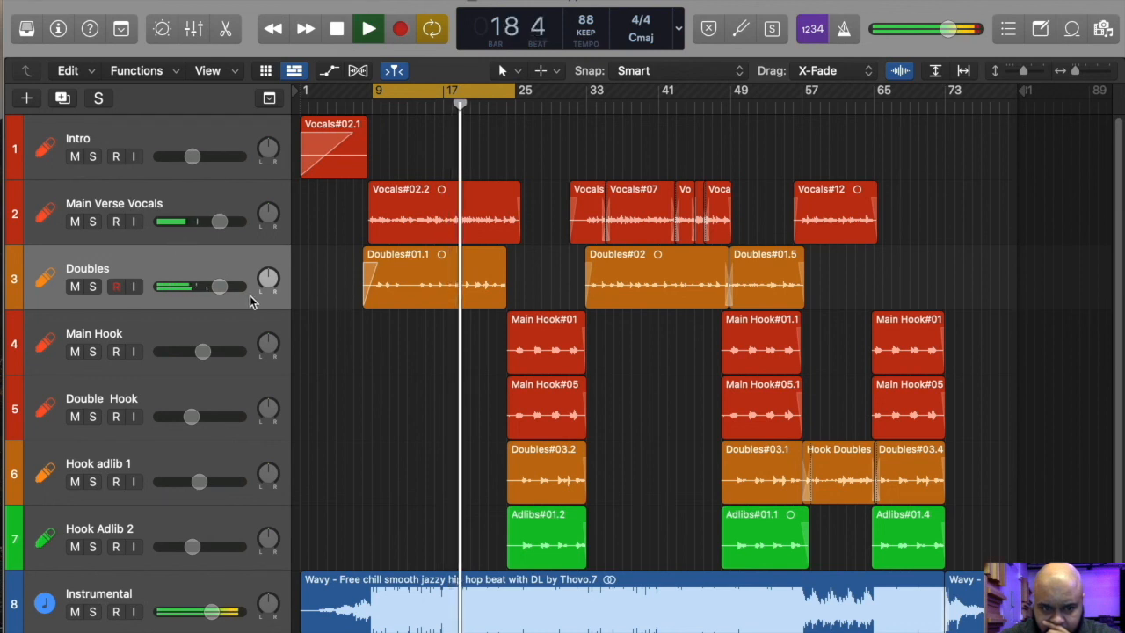
key("x")
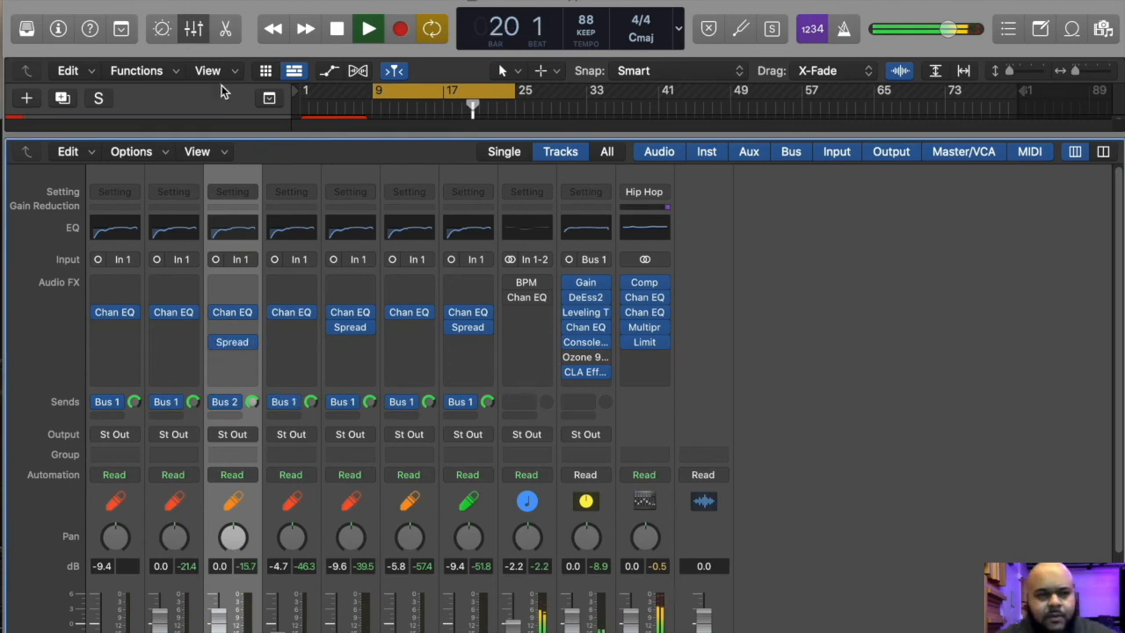
left_click(201, 40)
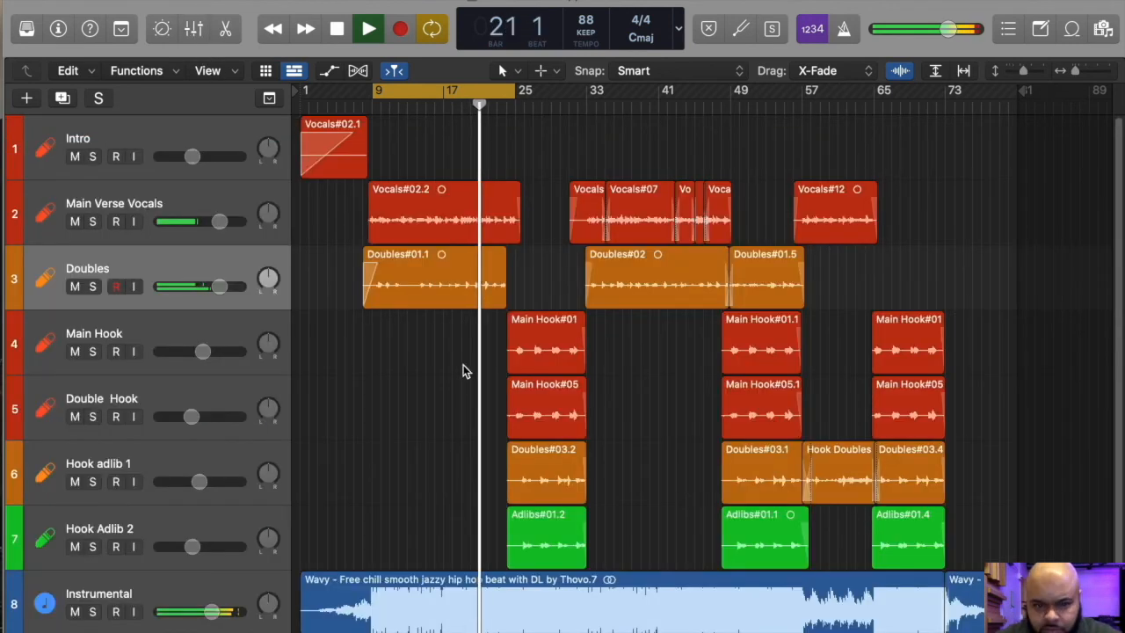
left_click(477, 99)
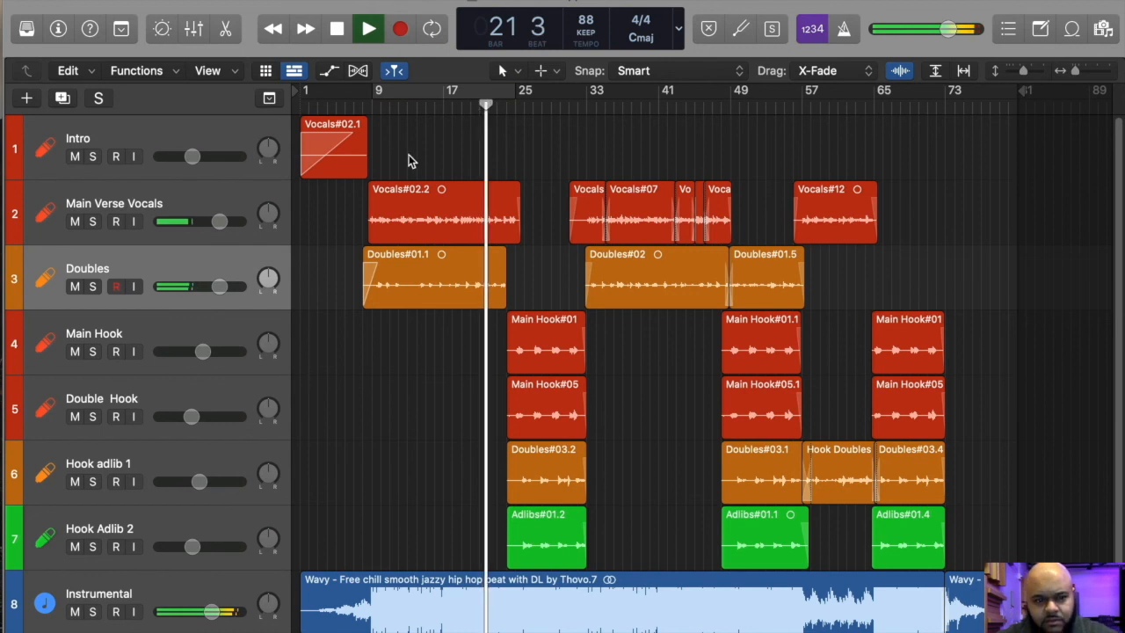
Step: Set the stereo output Multipressor's gain make-up to -5.5 dB on band 3 and -6.0 dB on band 4, and close the plug-in
left_click(194, 37)
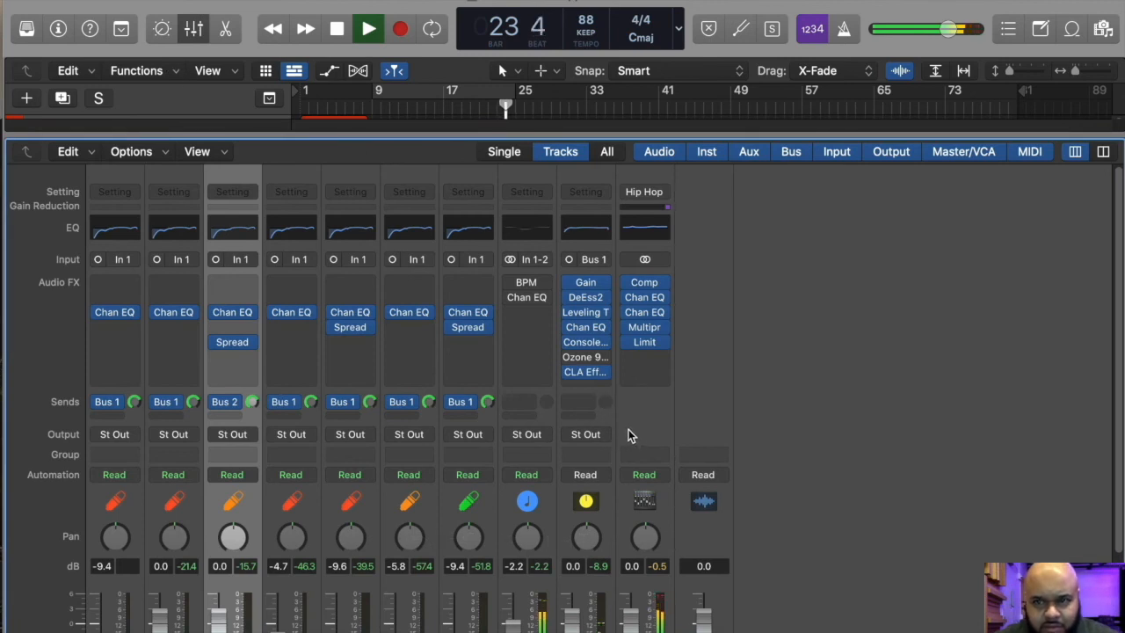
mouse_move(287, 317)
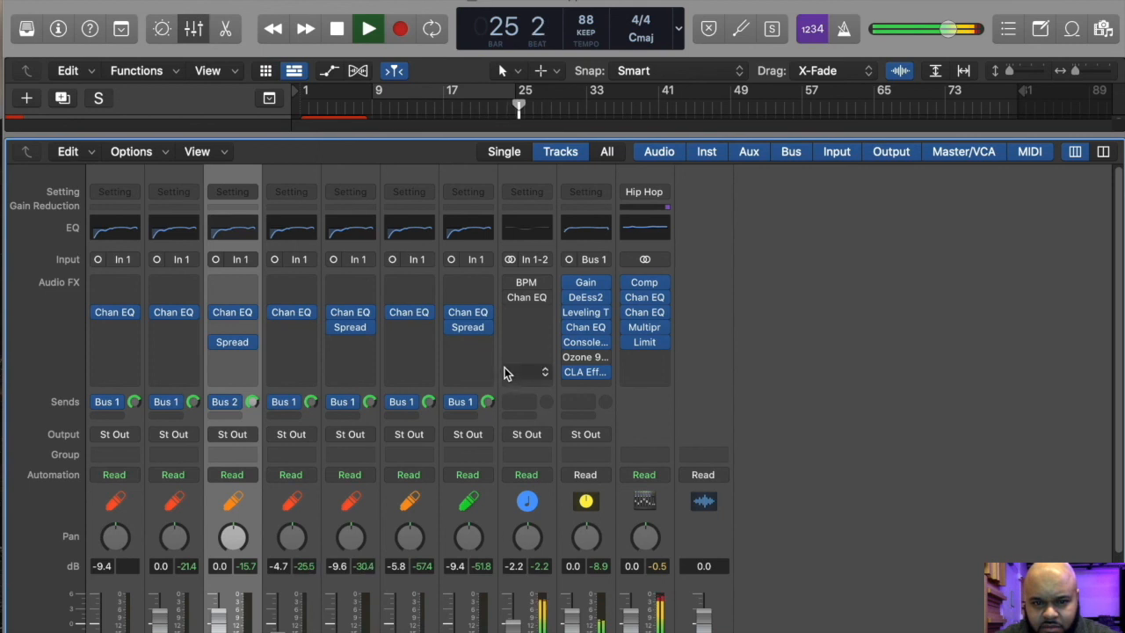
scroll(528, 376, "down", 2)
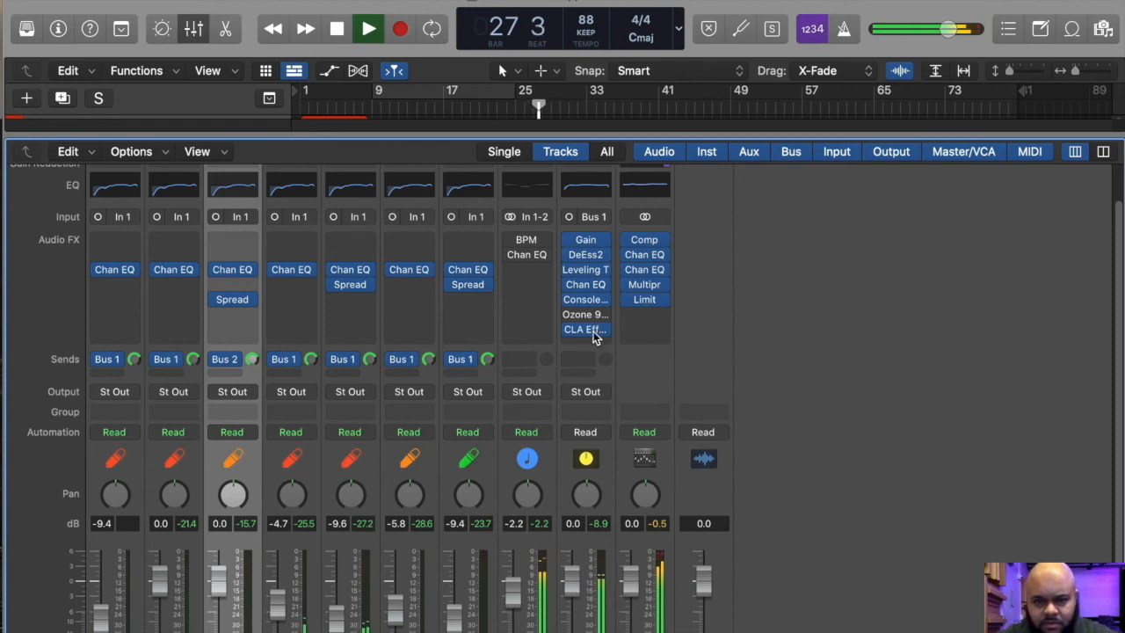
left_click(648, 291)
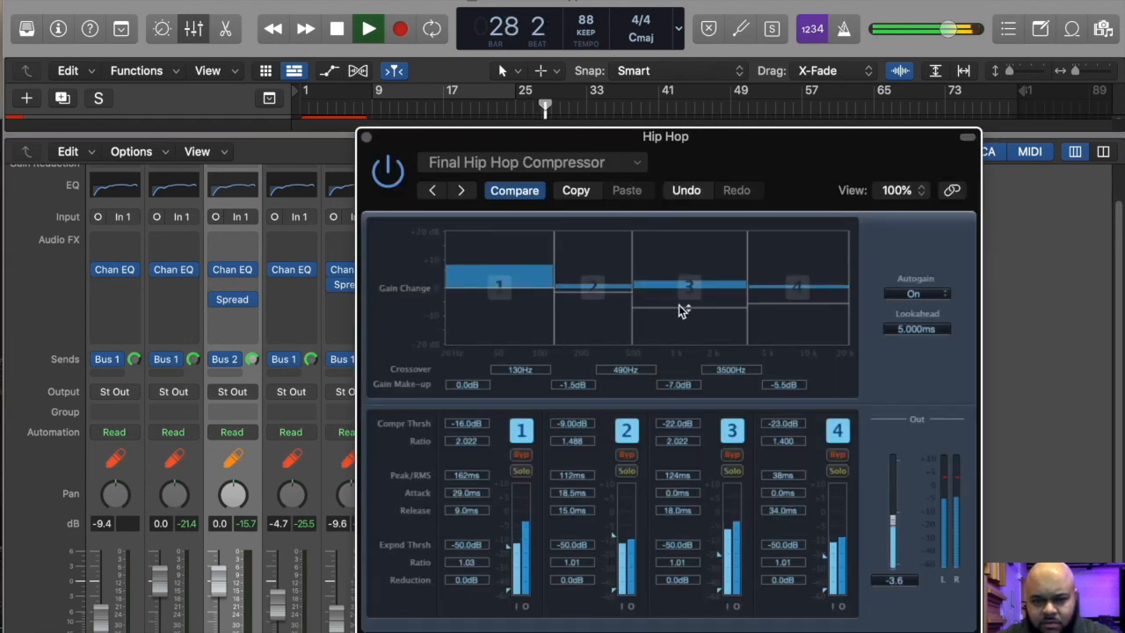
left_click_drag(683, 306, 679, 311)
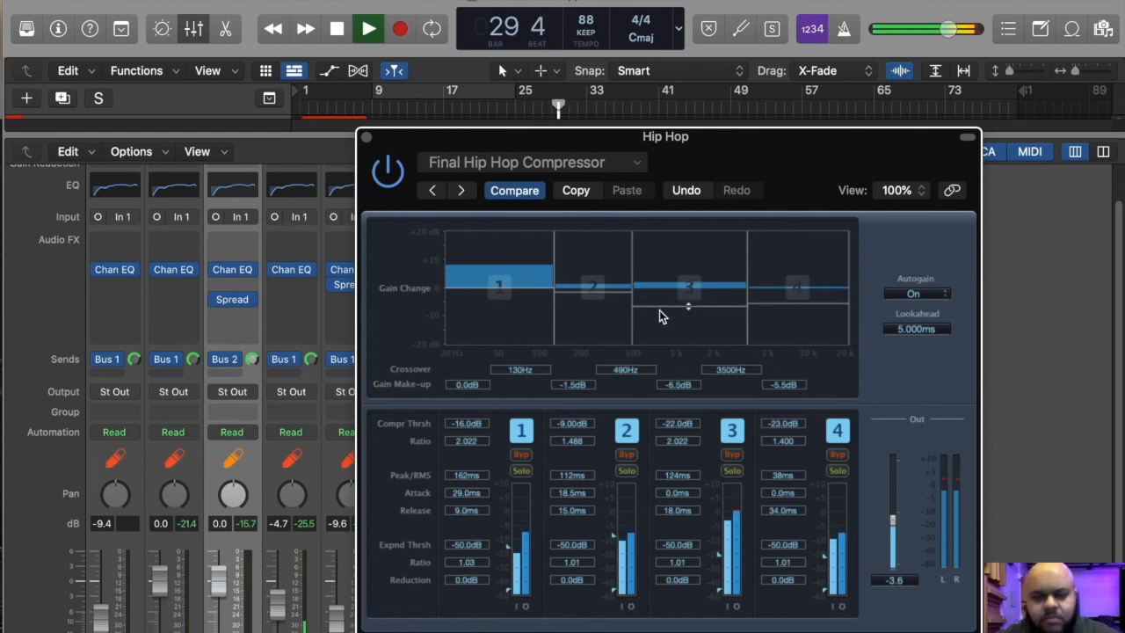
left_click_drag(687, 307, 688, 305)
left_click_drag(796, 308, 796, 314)
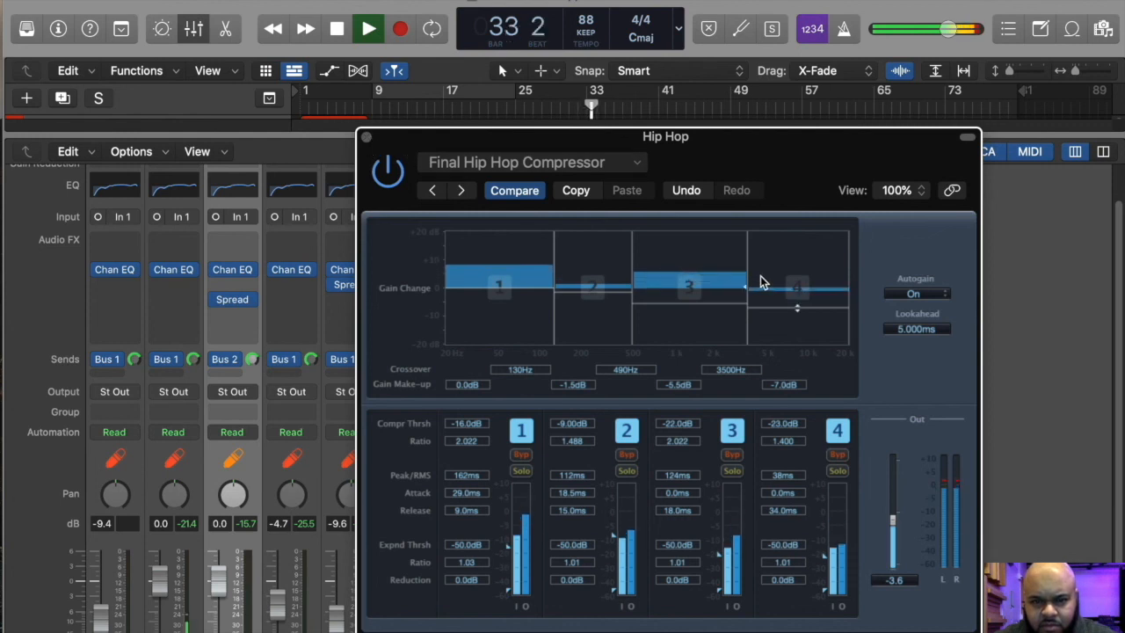
left_click_drag(782, 309, 780, 304)
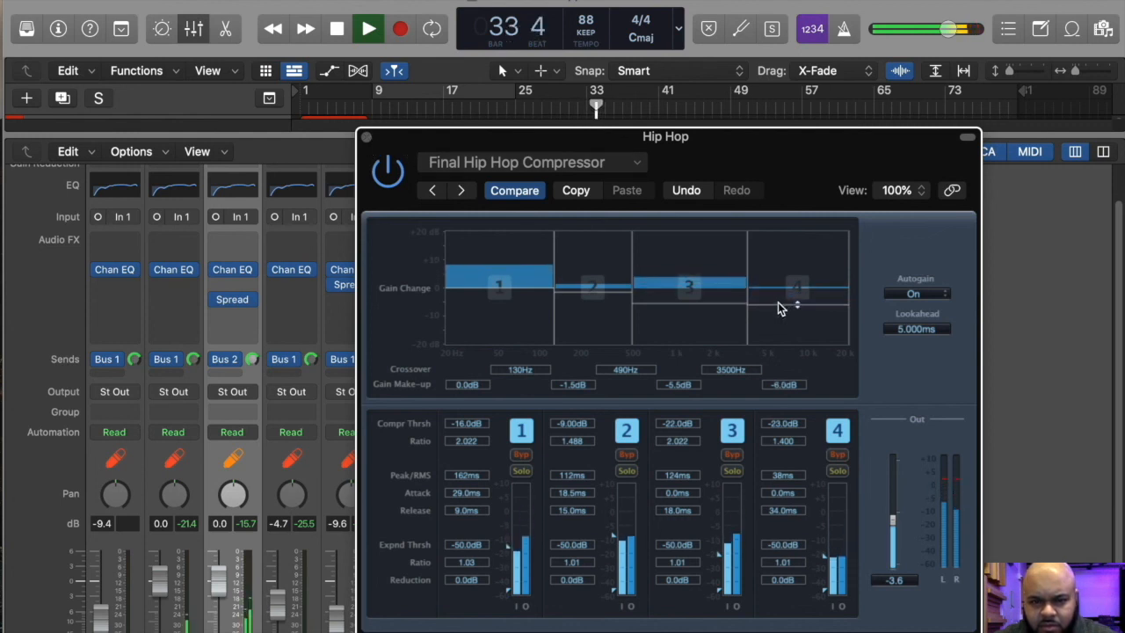
left_click(366, 137)
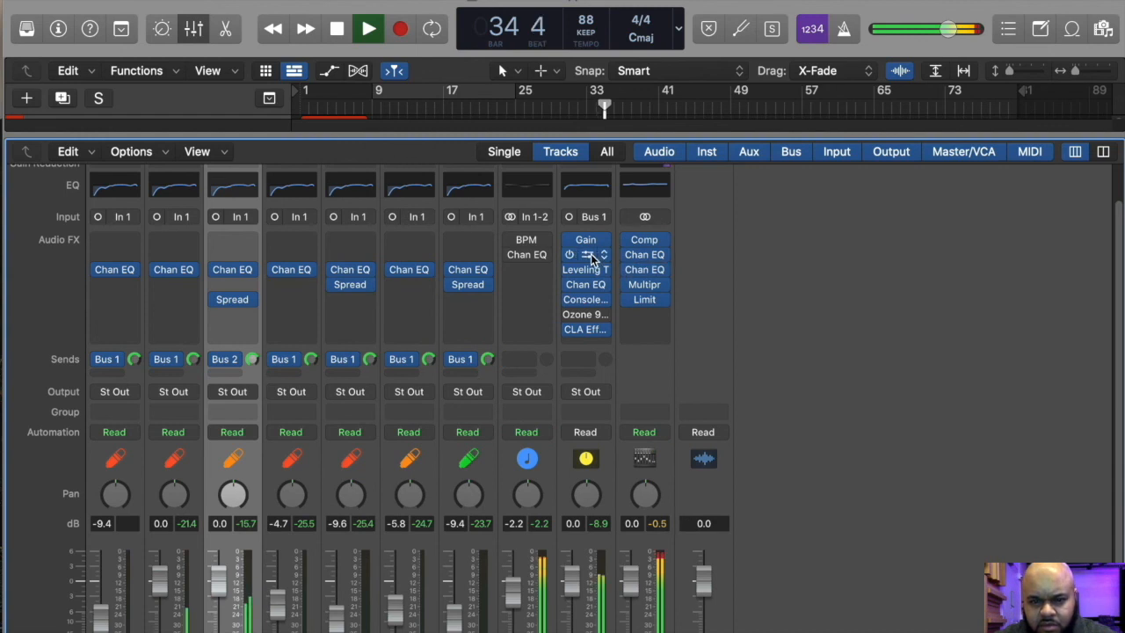
Step: Set the threshold of Aux 1's DeEsser 2 to -30.2 dB, raise its frequency to about 7748 Hz, and close the plug-in
left_click(590, 257)
mouse_move(607, 323)
left_mouse_down()
mouse_move(606, 369)
mouse_move(604, 332)
left_mouse_up()
left_click_drag(800, 323, 800, 364)
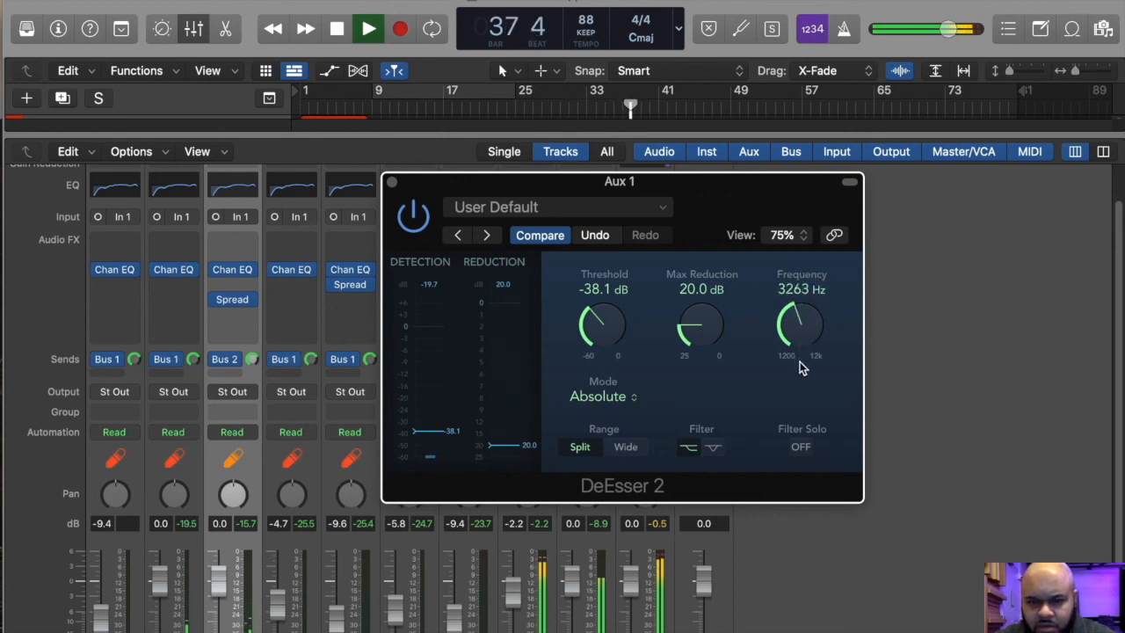
left_click_drag(613, 336, 622, 276)
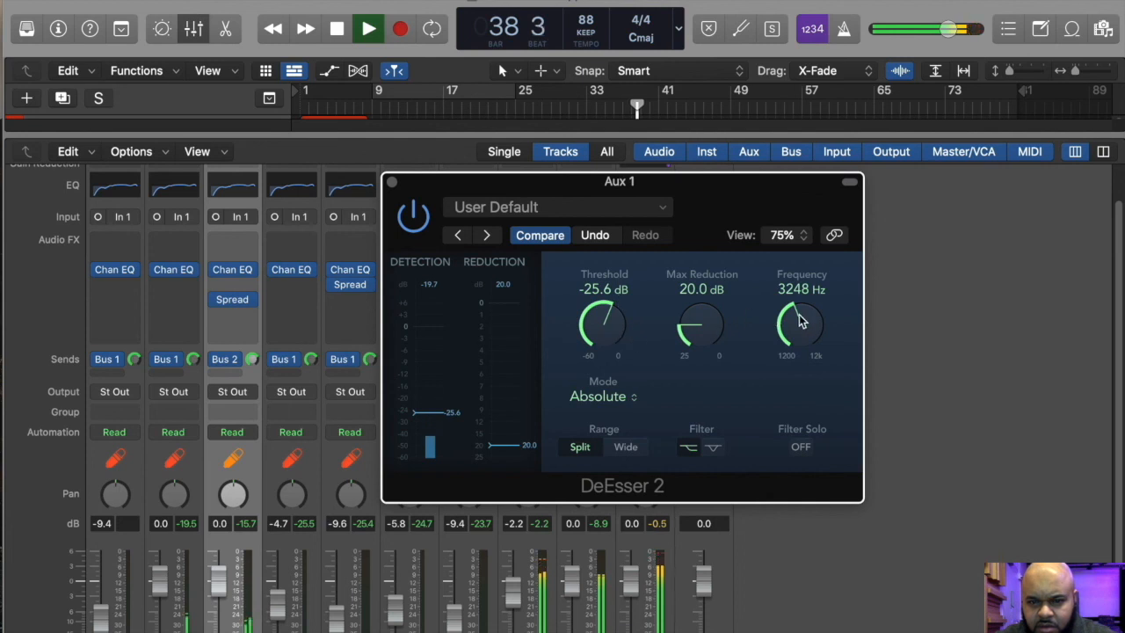
left_click_drag(606, 332, 609, 350)
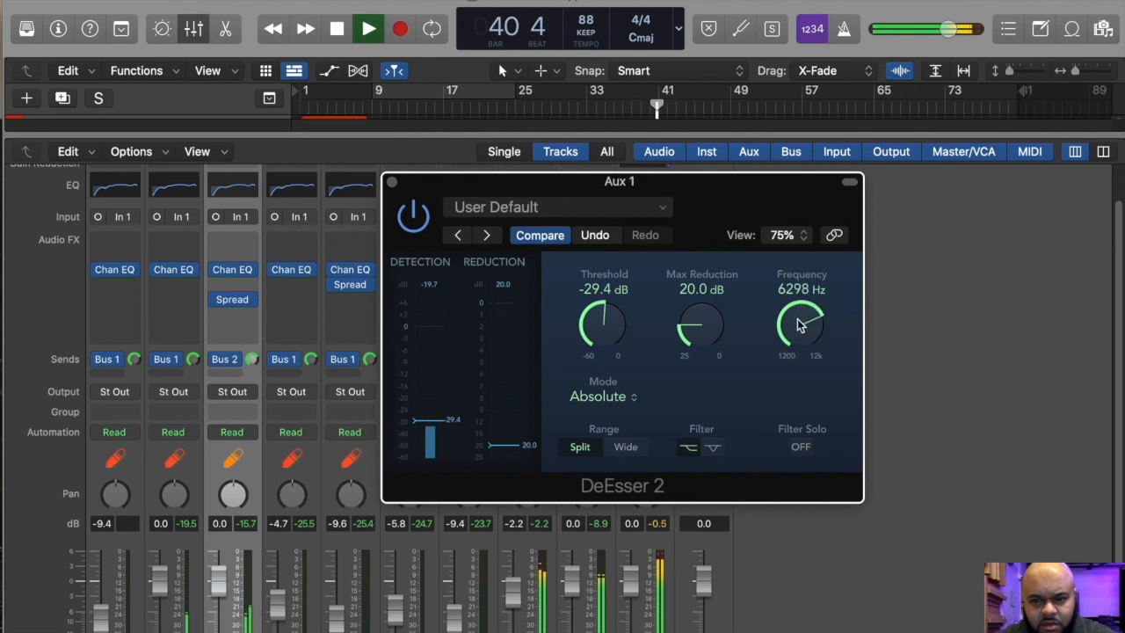
left_click_drag(799, 327, 800, 331)
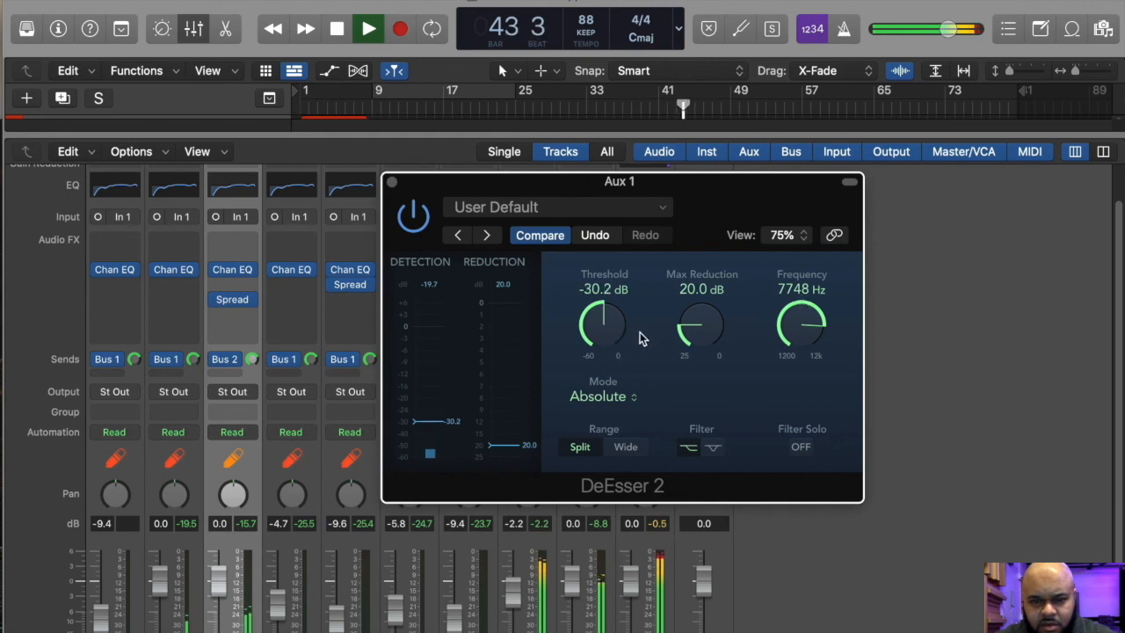
left_click_drag(802, 331, 782, 327)
left_click(393, 183)
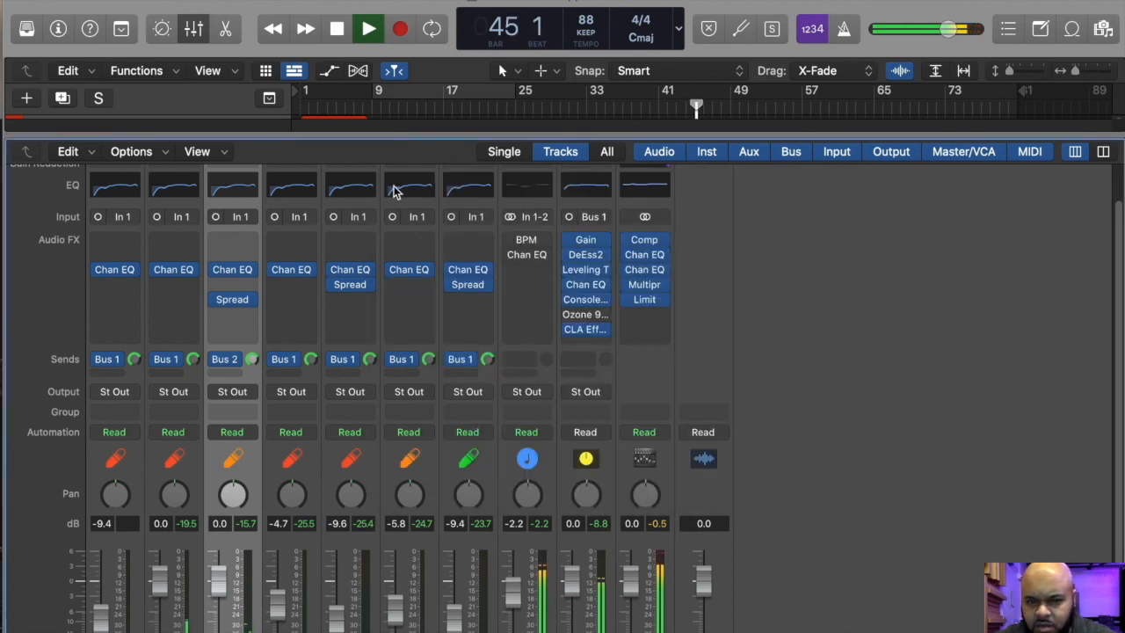
Step: Set the Leveling Tool on Aux 1 to 59.0 % gain and 82.1 % dry/wet, and close the plug-in
left_click(587, 274)
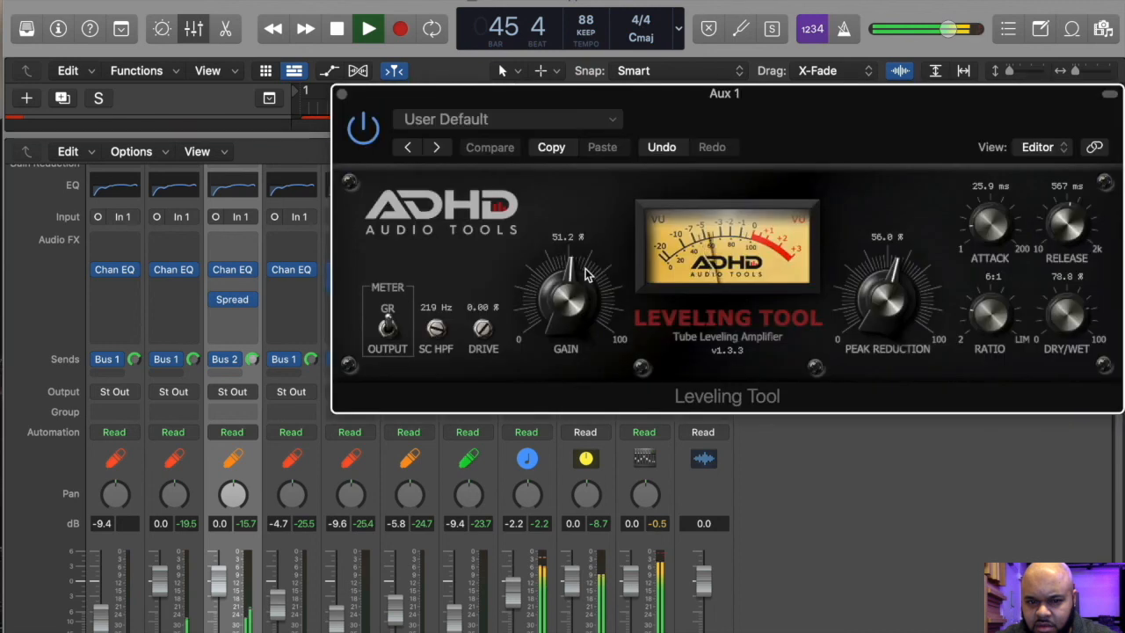
left_click_drag(567, 285, 570, 320)
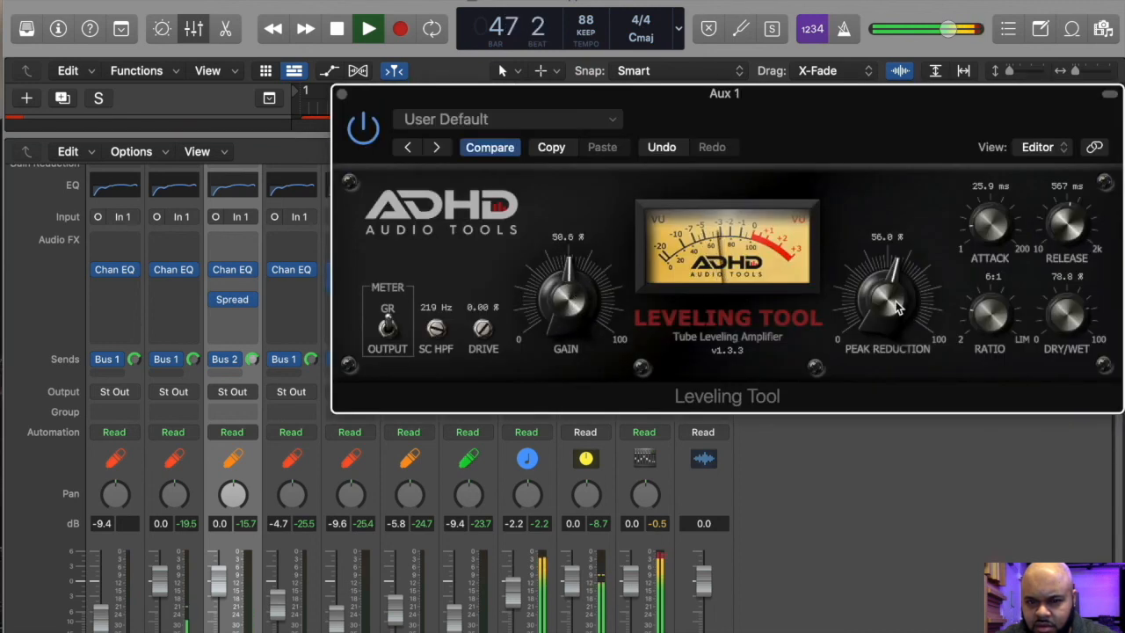
mouse_move(1048, 357)
left_mouse_down()
mouse_move(1035, 281)
mouse_move(1040, 338)
left_mouse_up()
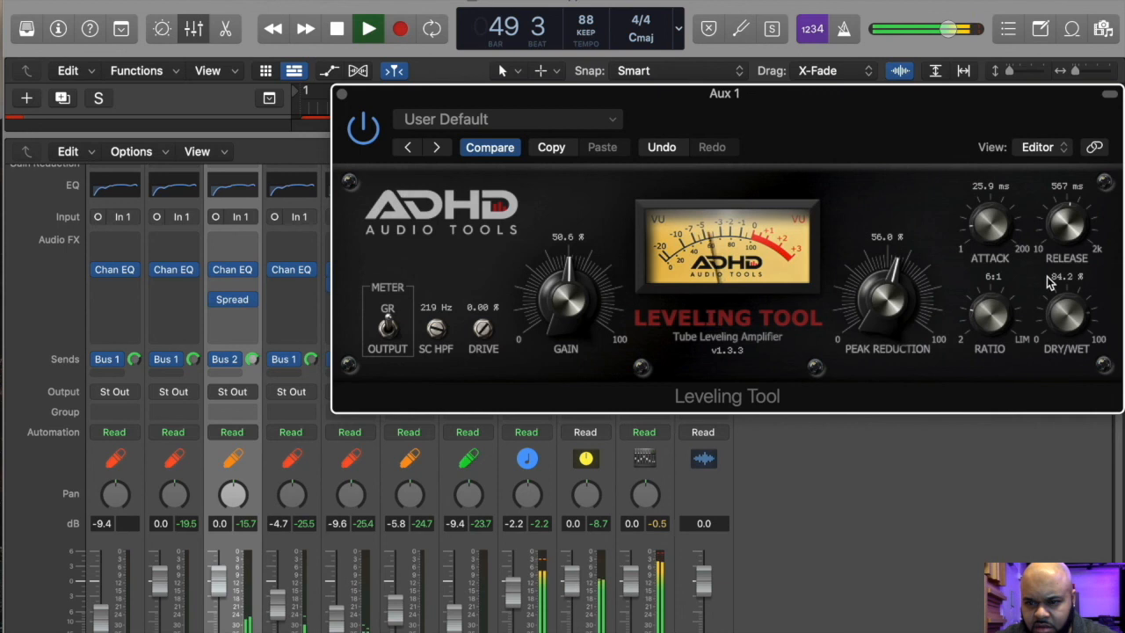
left_click_drag(1047, 279, 1047, 282)
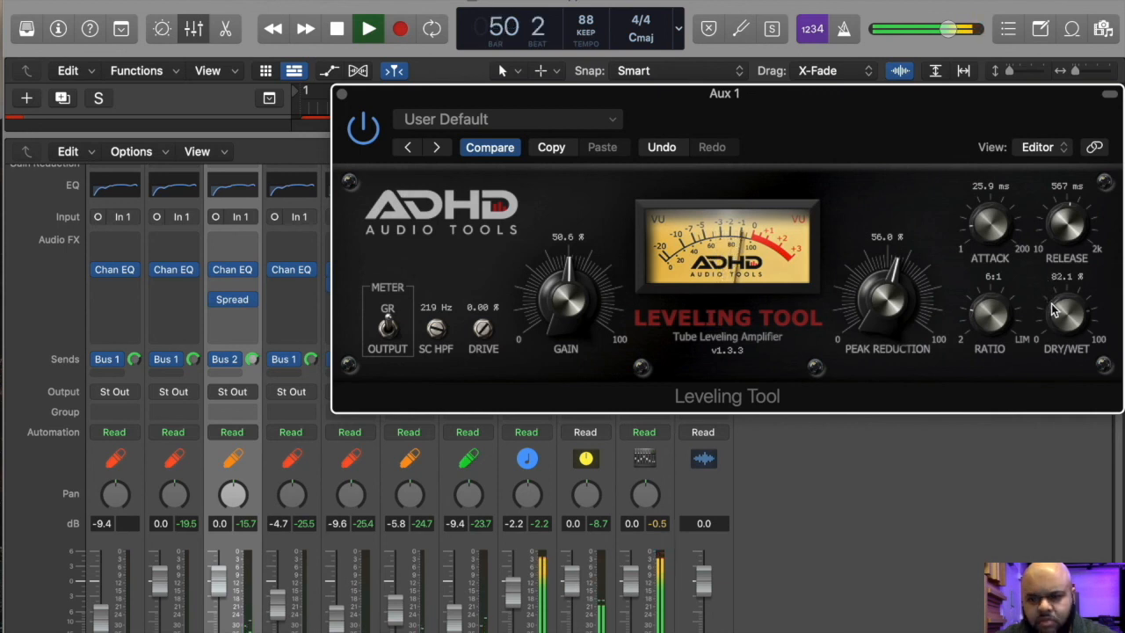
left_click_drag(772, 132, 640, 141)
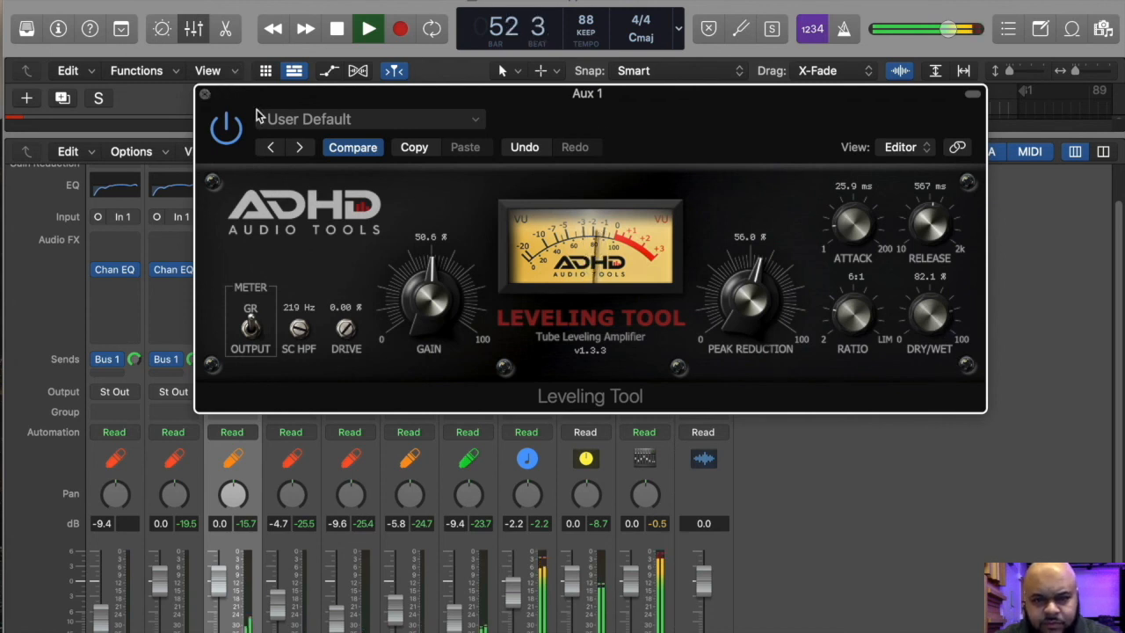
left_click_drag(413, 308, 433, 257)
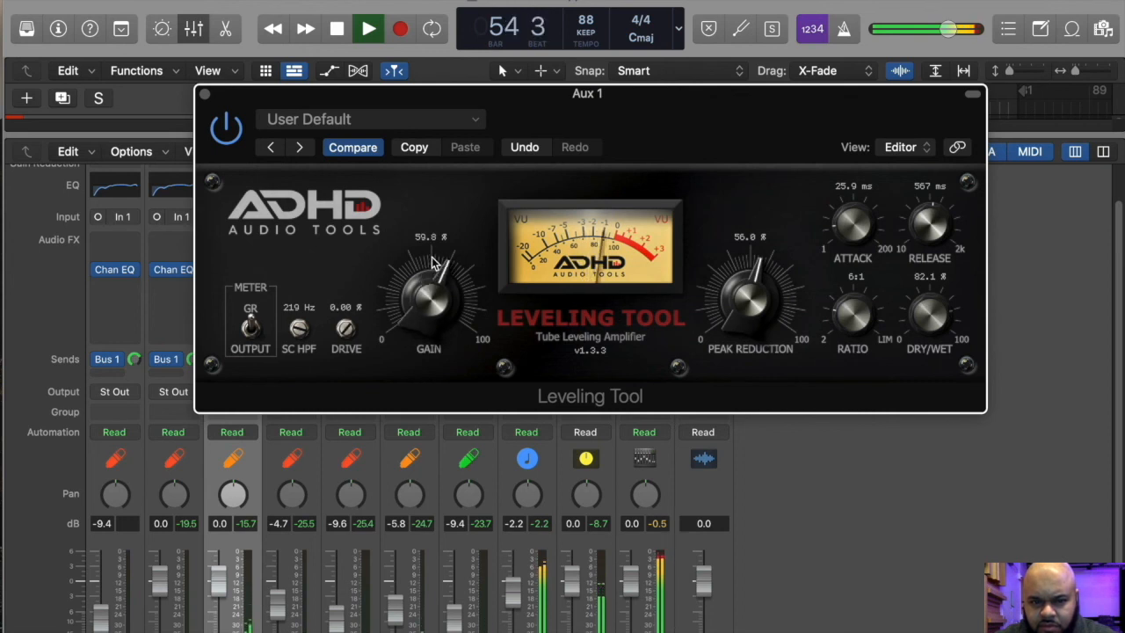
left_click_drag(439, 309, 438, 308)
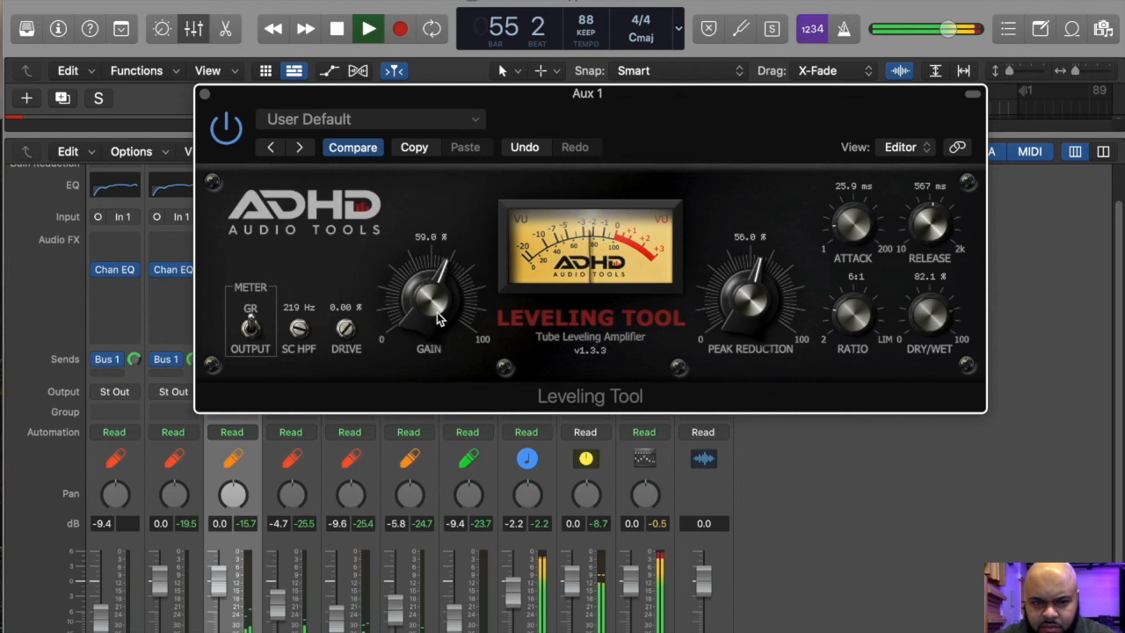
left_click(205, 94)
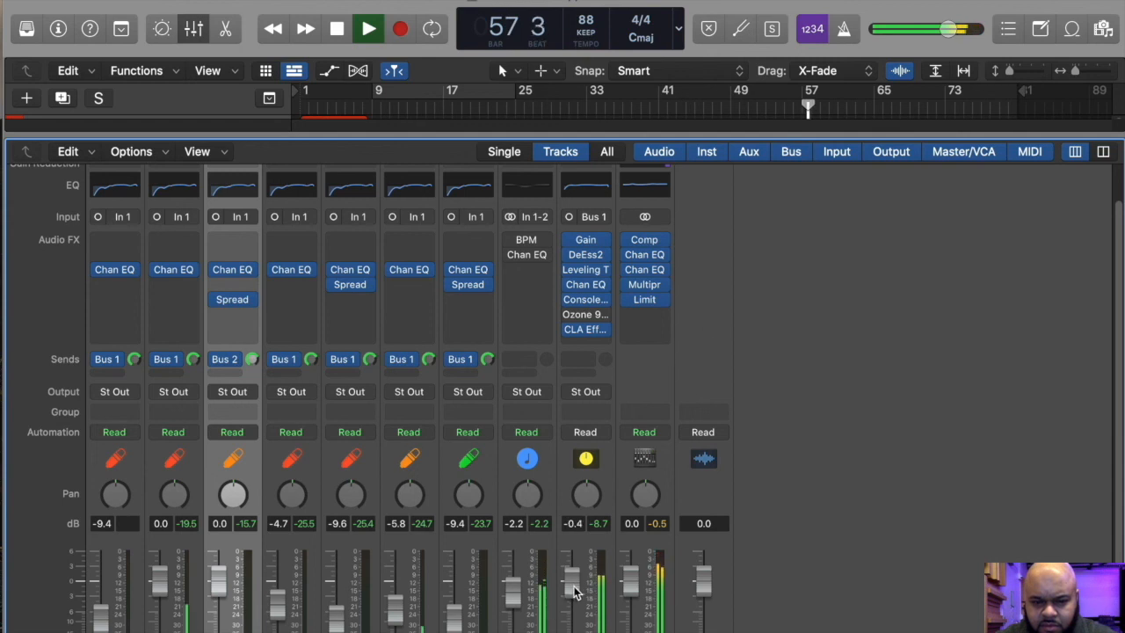
Step: Turn on Ozone 9 Elements on Aux 1 and set its input gain to -4.2 dB and output gain to -4.1 dB
left_click(589, 316)
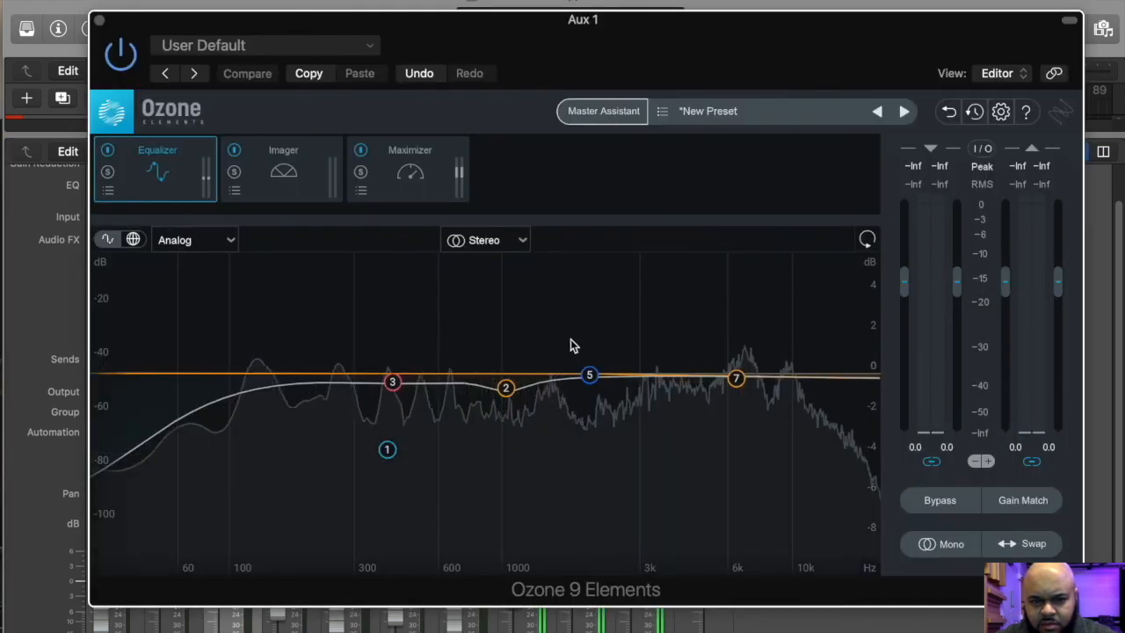
left_click_drag(905, 282, 910, 306)
left_click_drag(1006, 282, 1006, 310)
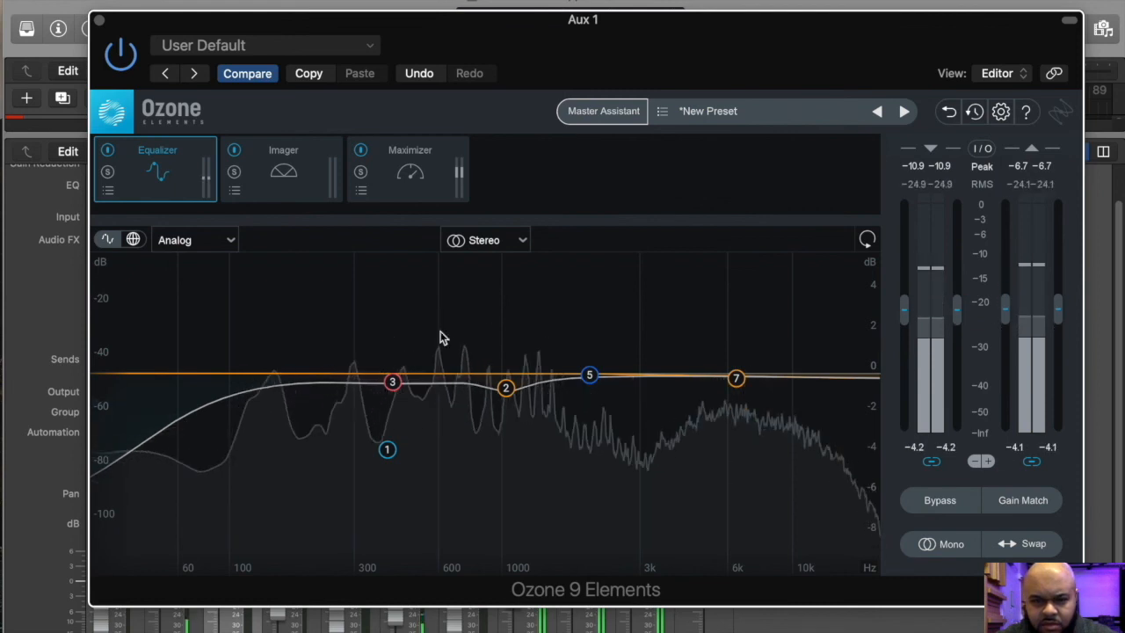
Step: In Ozone's Equalizer, set band 2 to 0.1 dB at 1018 Hz, band 3 to -0.1 dB, and band 1 to -3.7 dB at 329 Hz
mouse_move(511, 382)
left_click_drag(513, 386, 502, 373)
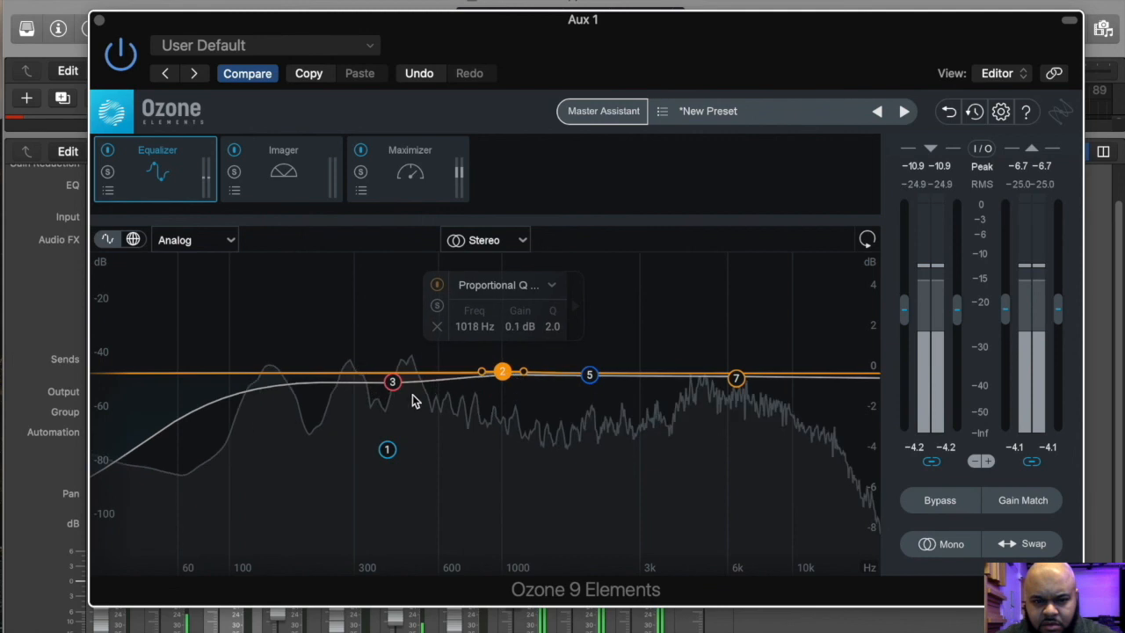
mouse_move(396, 384)
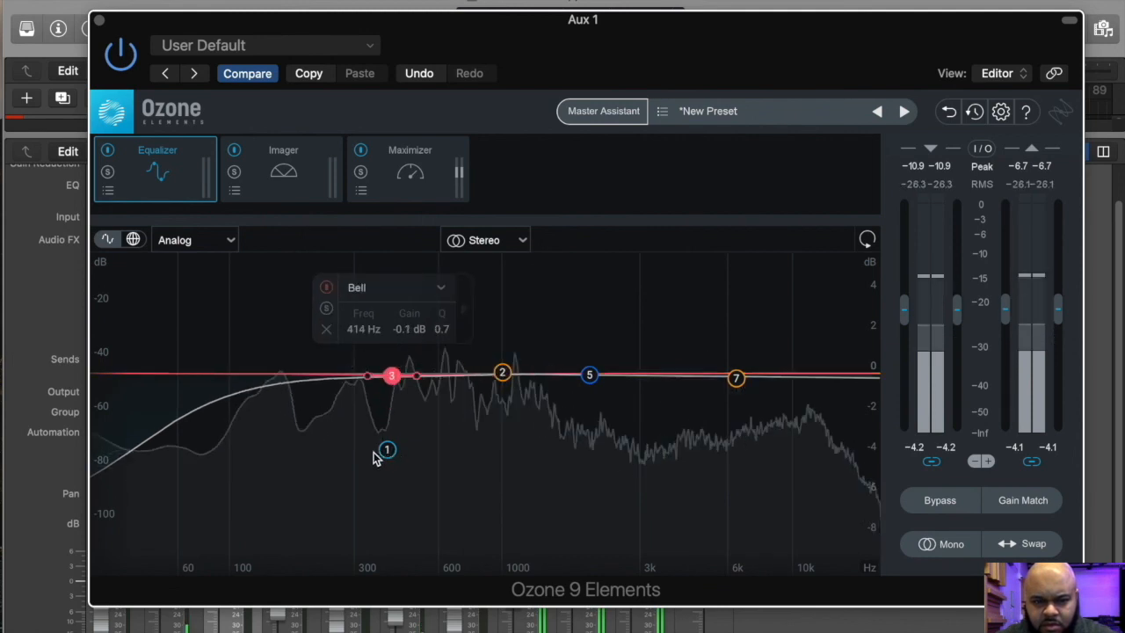
left_click_drag(386, 449, 366, 450)
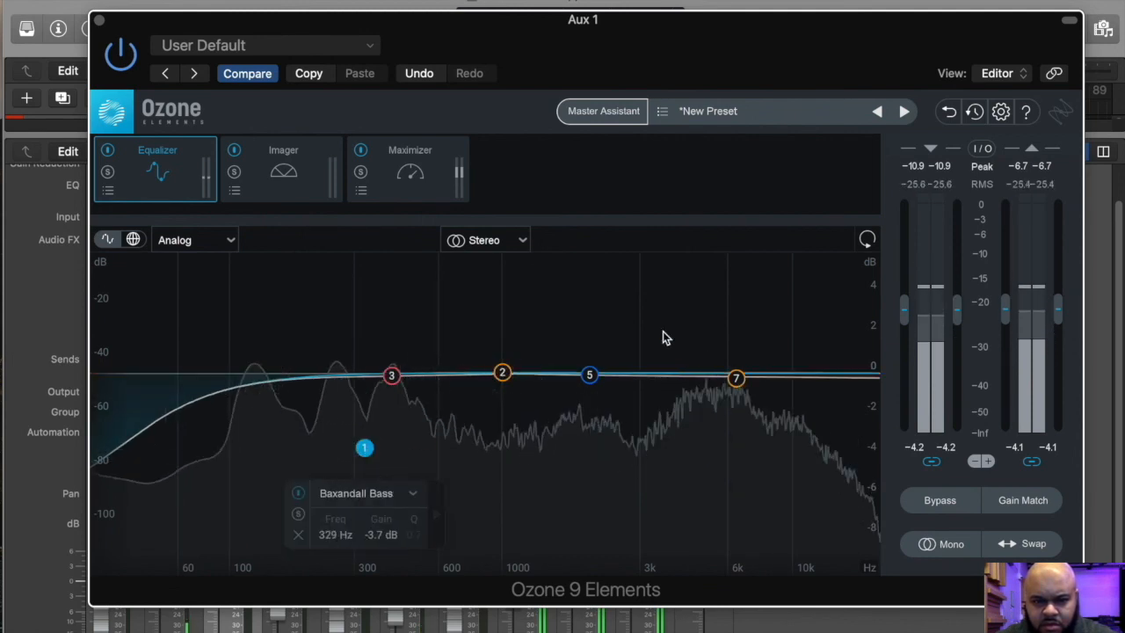
Step: Set Ozone's Imager width to 88.1 and Stereoize to 20.0 ms, with input gain at -1.7 dB and output gain at -2.3 dB
left_click(297, 175)
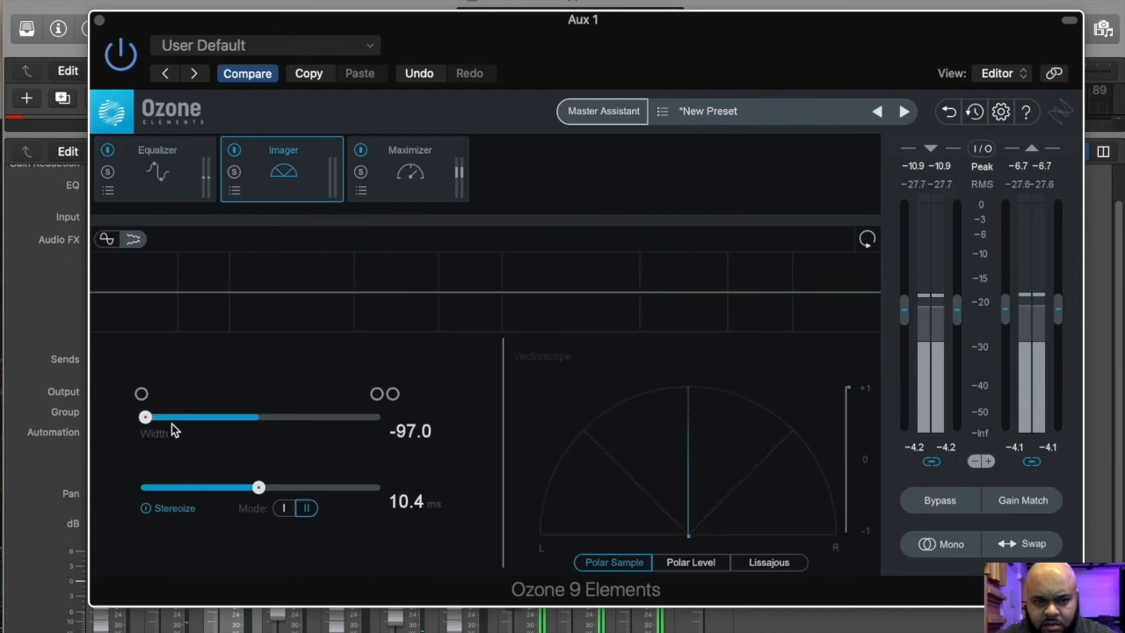
left_click_drag(146, 419, 264, 418)
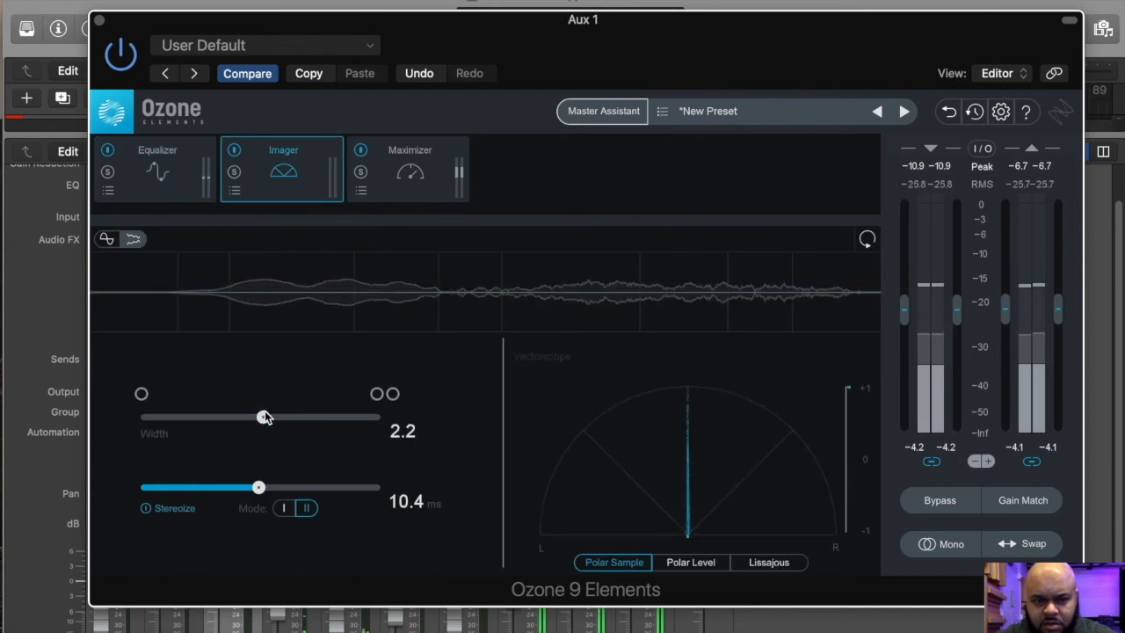
left_click_drag(258, 488, 474, 474)
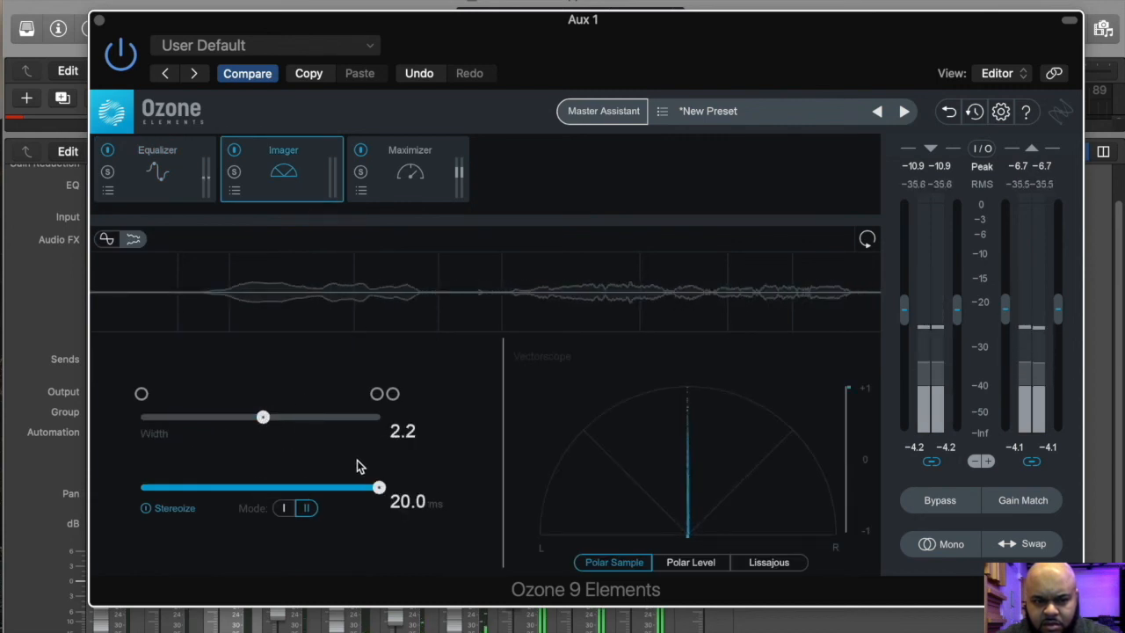
left_click_drag(906, 308, 908, 296)
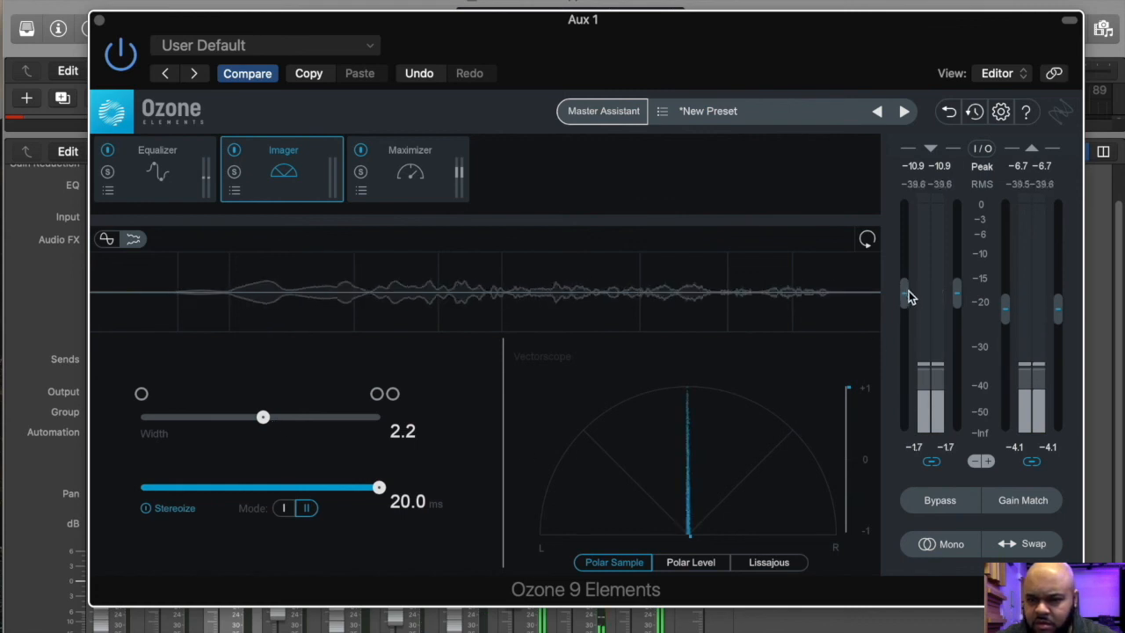
left_click_drag(1004, 307, 1004, 297)
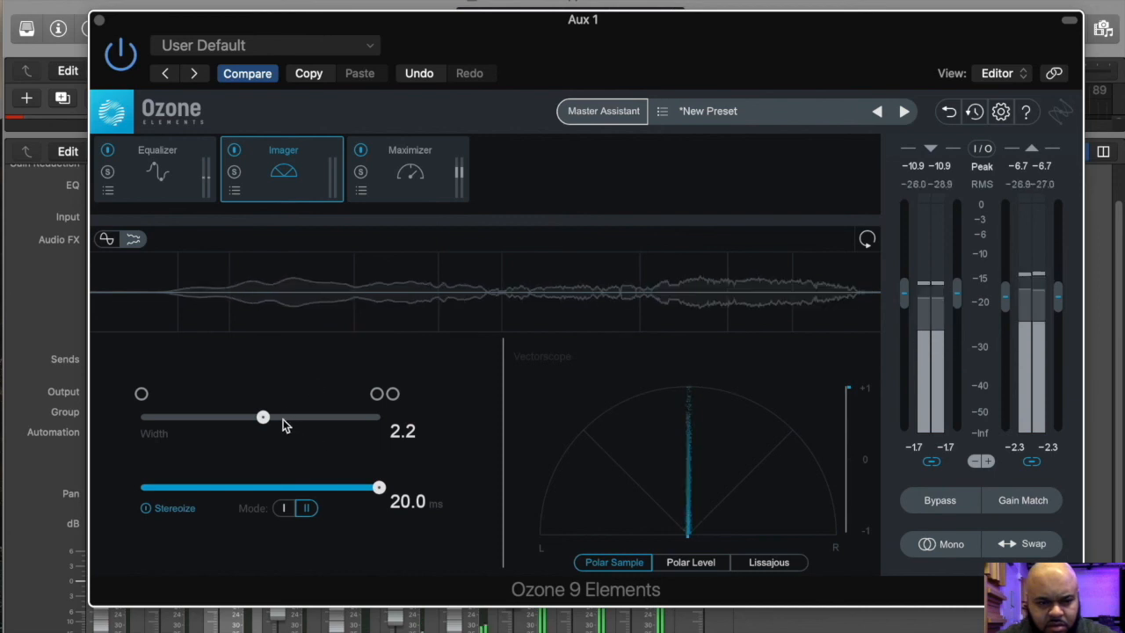
left_click_drag(266, 418, 403, 420)
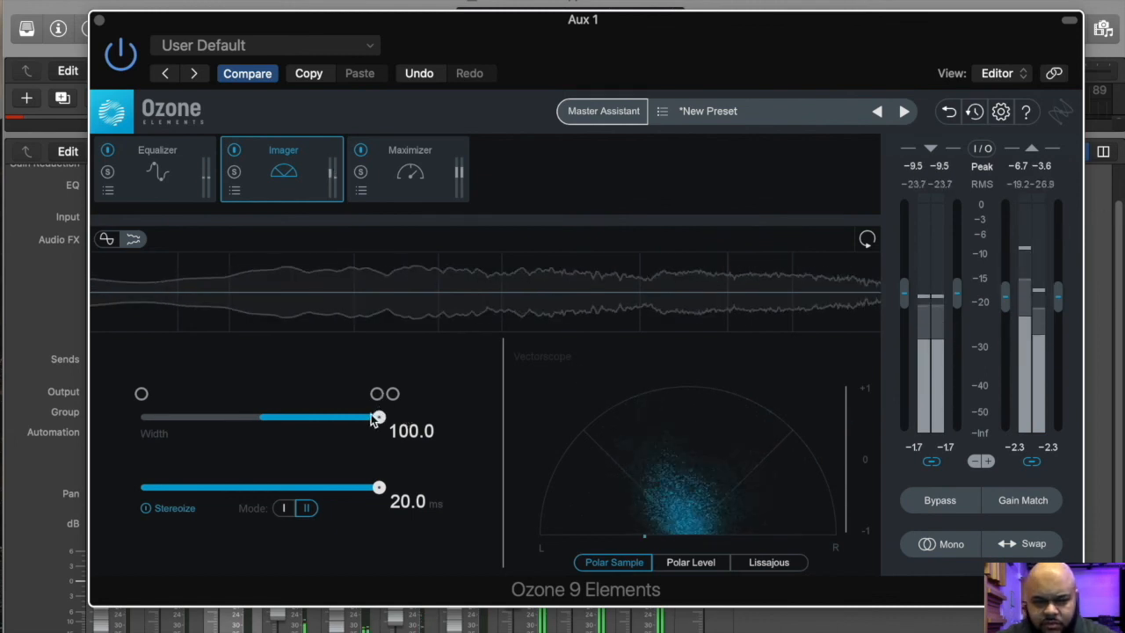
left_click_drag(379, 418, 365, 419)
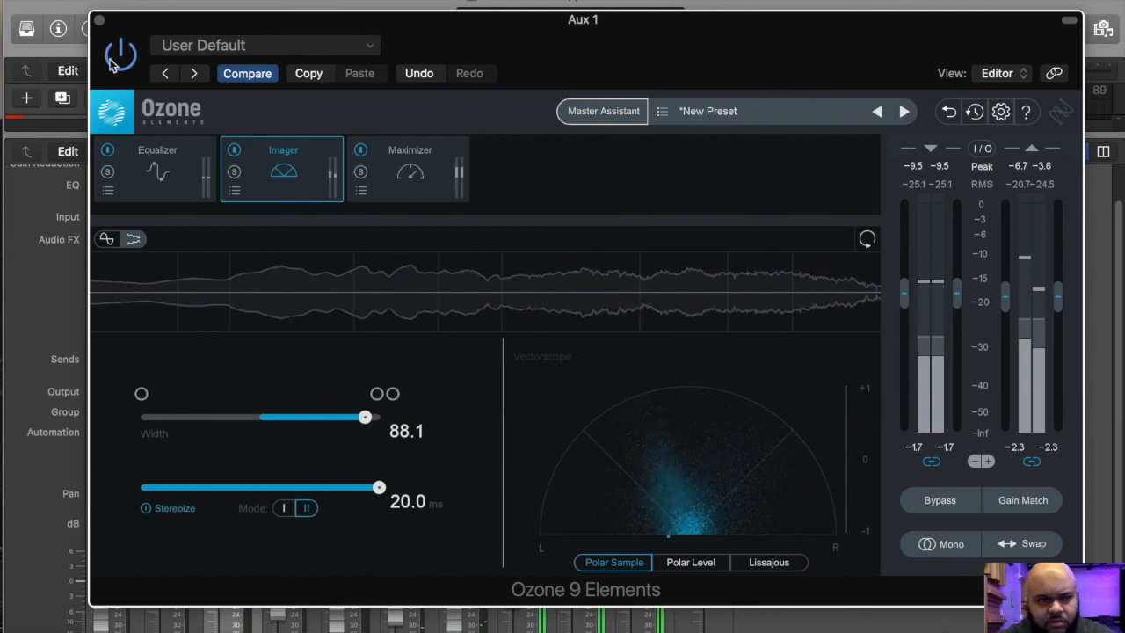
Step: Check Ozone's Maximizer settings, and close the plug-in and the mixer to return to the track arrangement
left_click(413, 151)
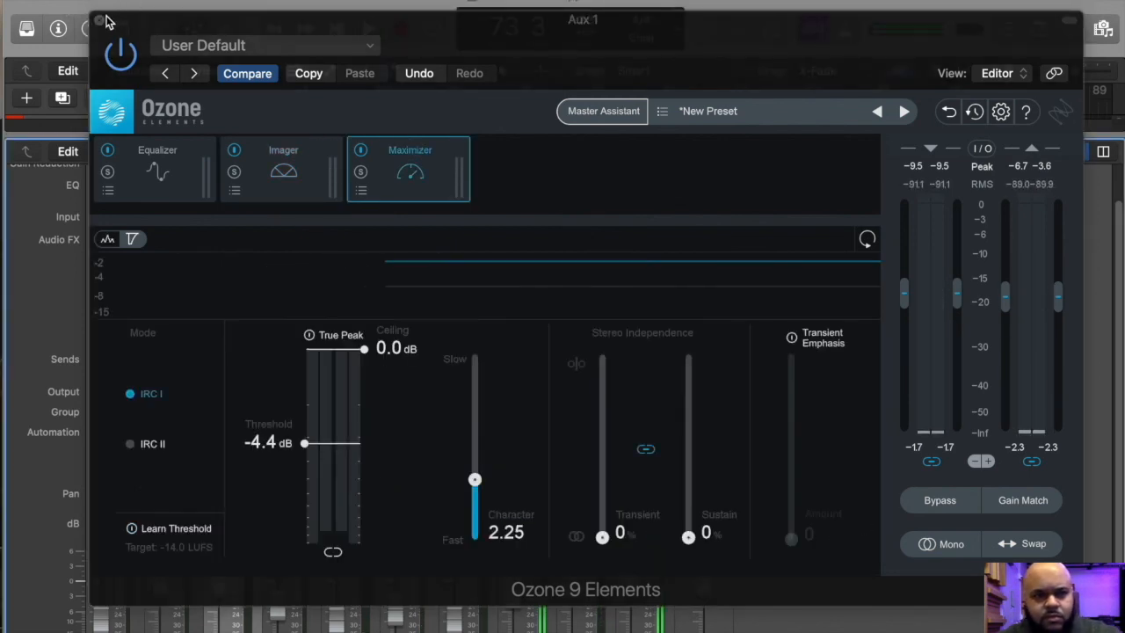
left_click(98, 19)
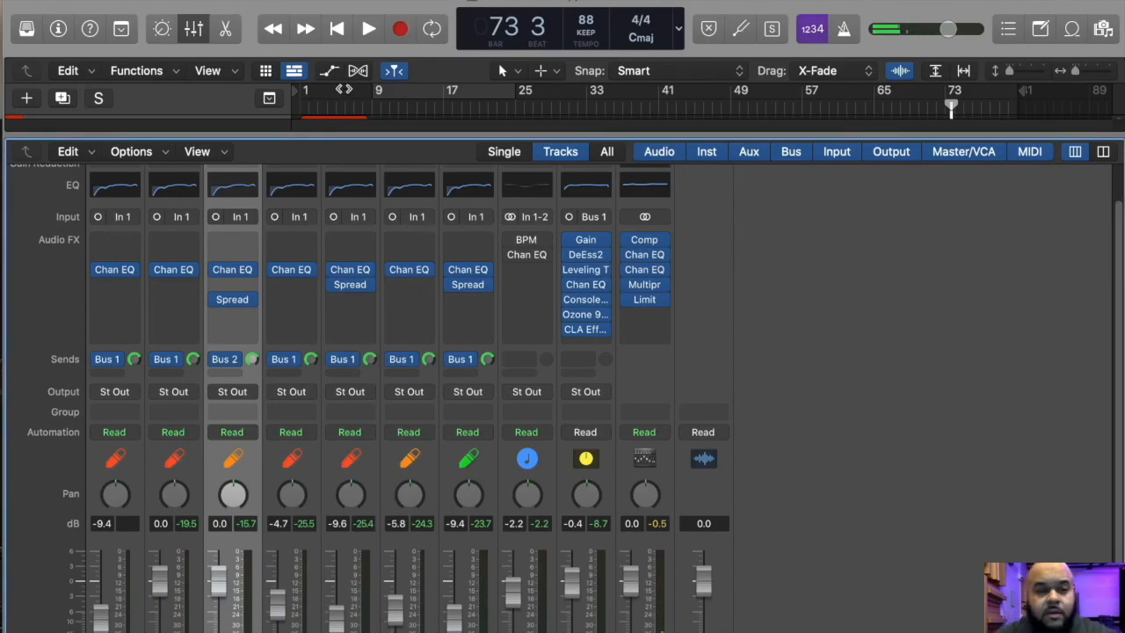
left_click(199, 25)
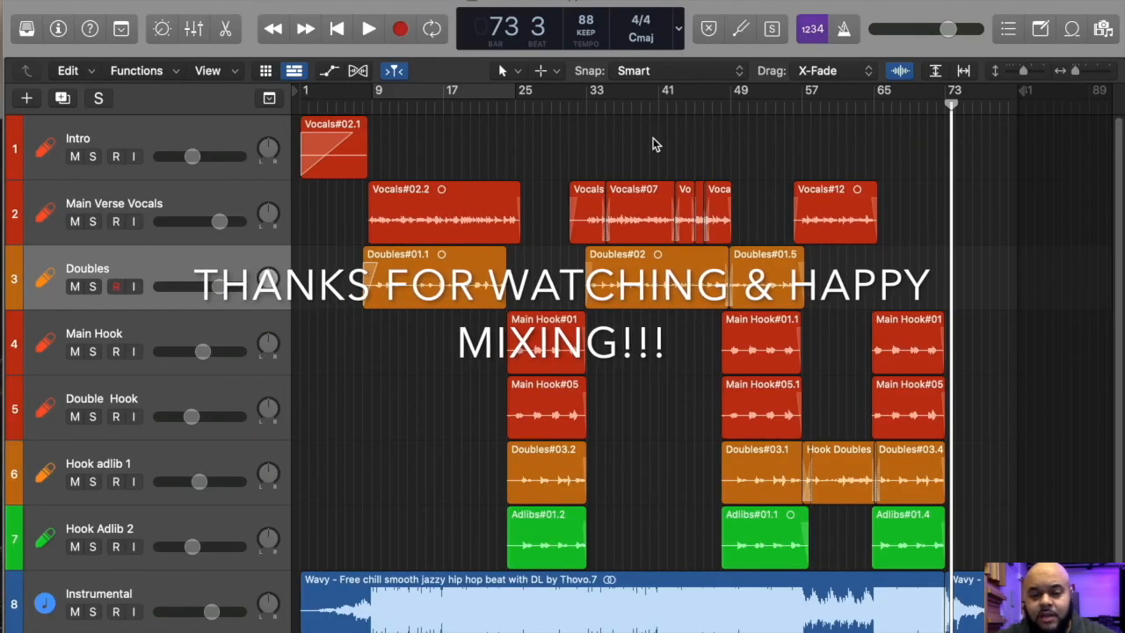